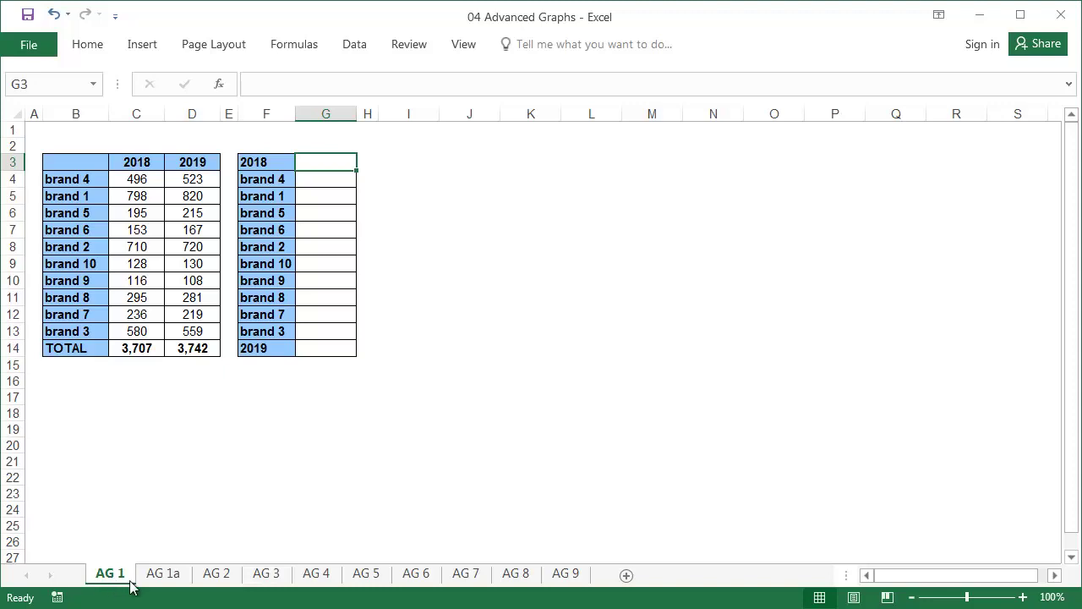
Switch to sheet AG 1a to view the finished brand-sales waterfall chart, from 3,707 to 3,742
{"action": "left_click", "coordinate": [161, 582]}
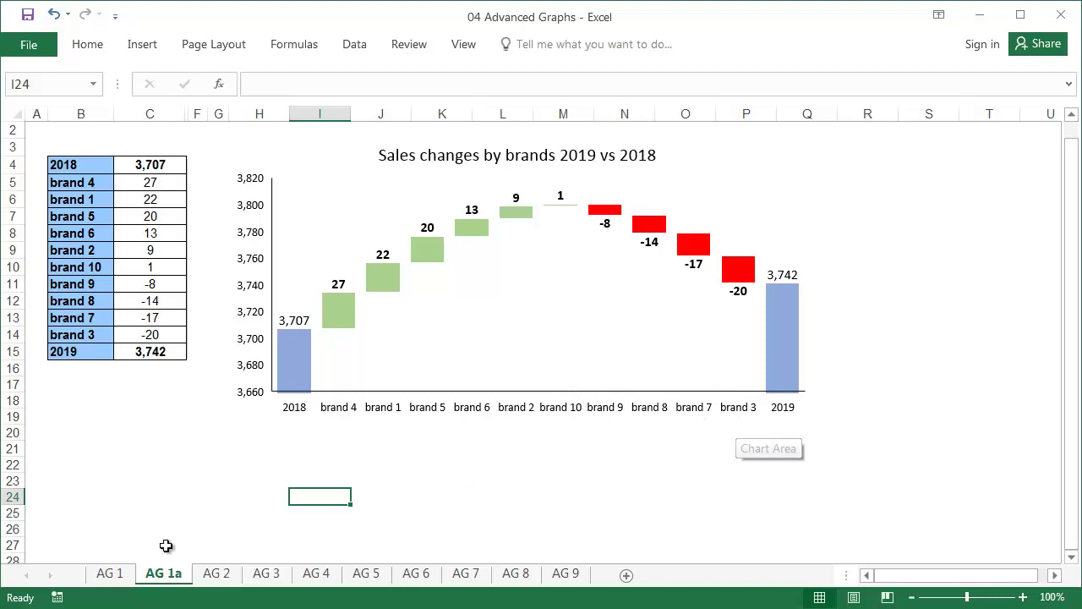
On sheet AG 1, link G3 to the 2018 total of 3,707
{"action": "left_click", "coordinate": [109, 573]}
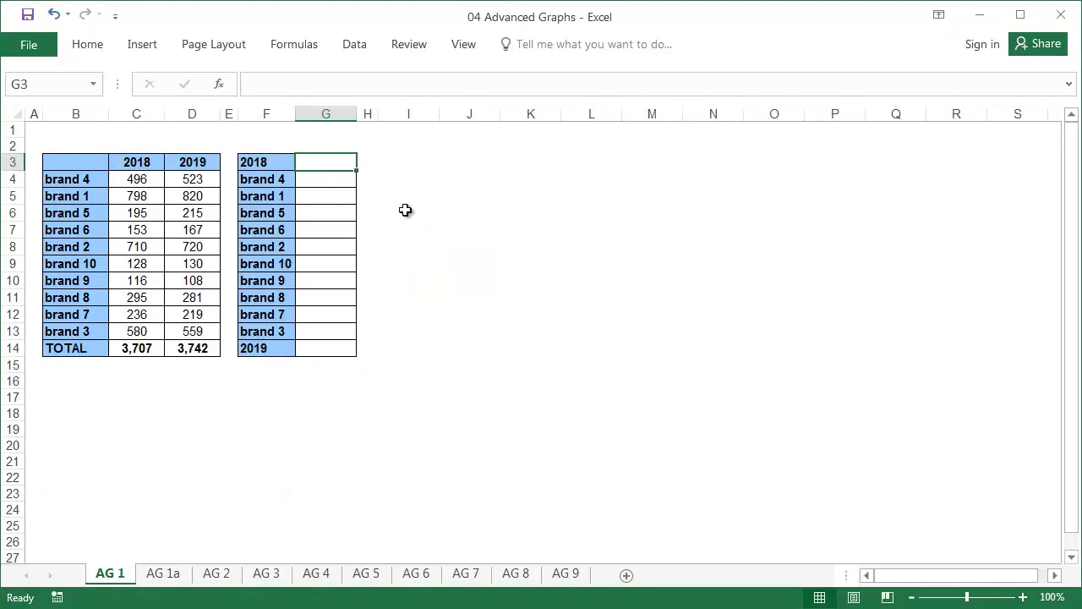
{"action": "type", "text": "="}
{"action": "key", "text": "Left"}
{"action": "key", "text": "Left"}
{"action": "key", "text": "Left"}
{"action": "key", "text": "Left"}
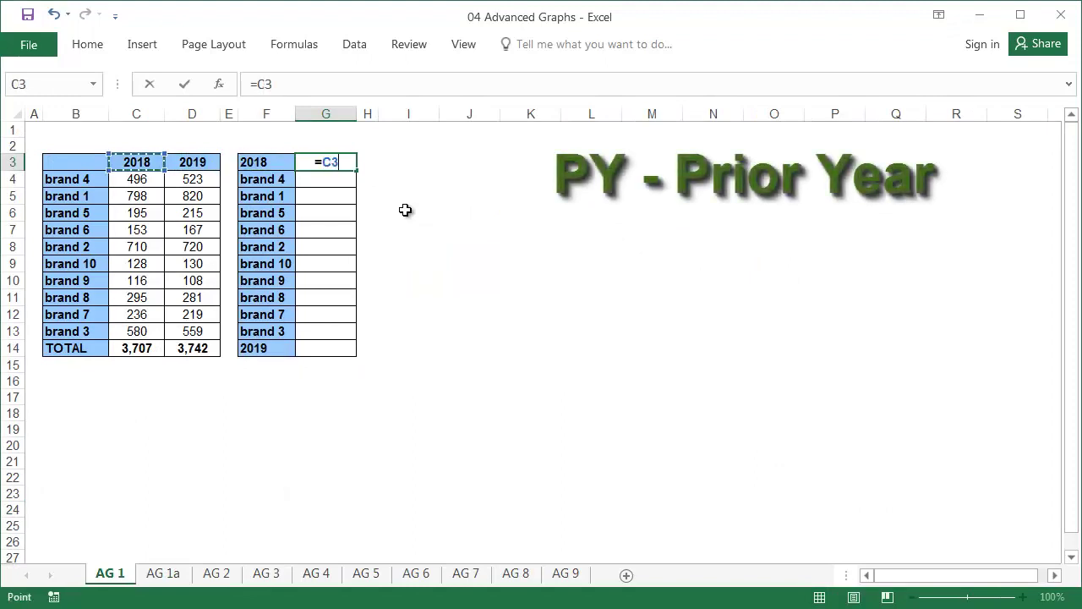
{"action": "key", "text": "Down"}
{"action": "key", "text": "Down"}
{"action": "key", "text": "Down"}
{"action": "key", "text": "Down"}
{"action": "key", "text": "Down"}
{"action": "key", "text": "Down"}
{"action": "key", "text": "Down"}
{"action": "key", "text": "Down"}
{"action": "key", "text": "Down"}
{"action": "key", "text": "Down"}
{"action": "key", "text": "Down"}
{"action": "key", "text": "Return"}
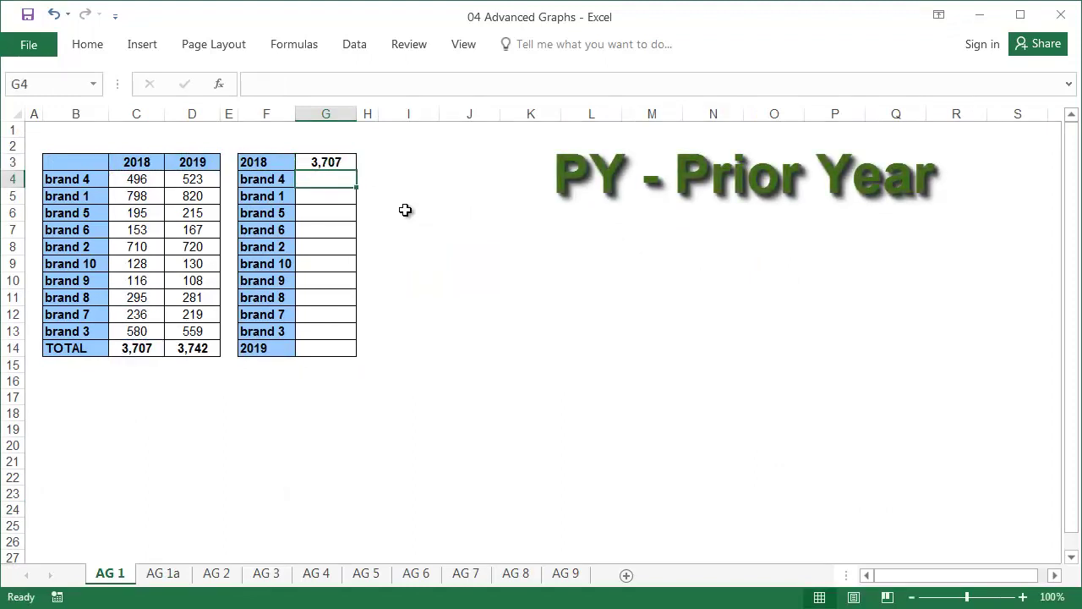
Enter the change formula =D4-C4 in G4 and fill it down to G13
{"action": "type", "text": "="}
{"action": "key", "text": "Left"}
{"action": "key", "text": "Left"}
{"action": "key", "text": "Left"}
{"action": "type", "text": "-"}
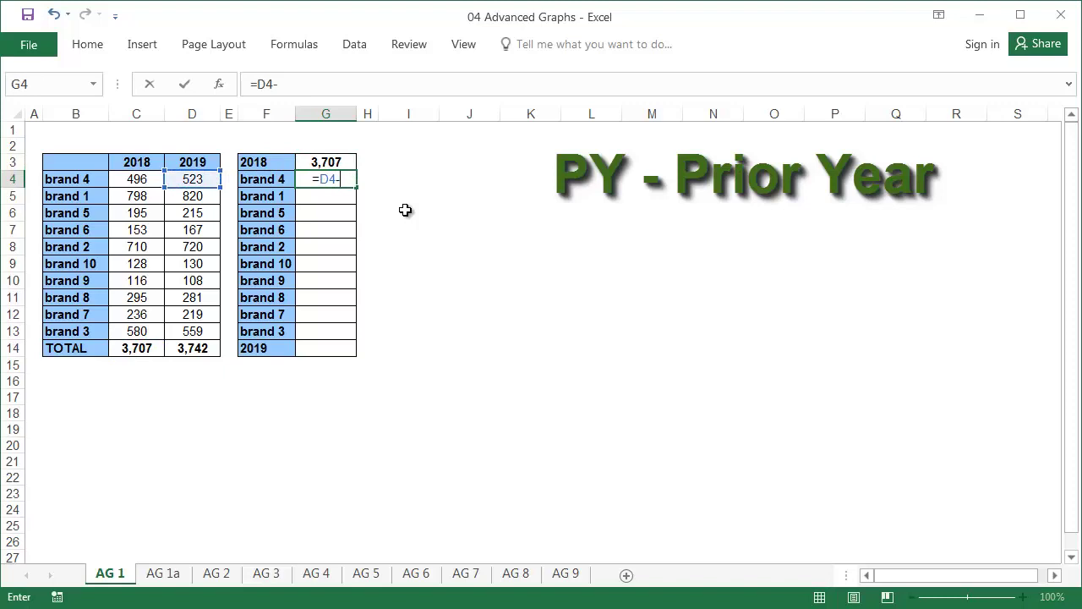
{"action": "key", "text": "Left"}
{"action": "key", "text": "Left"}
{"action": "key", "text": "Left"}
{"action": "key", "text": "Left"}
{"action": "key", "text": "Return"}
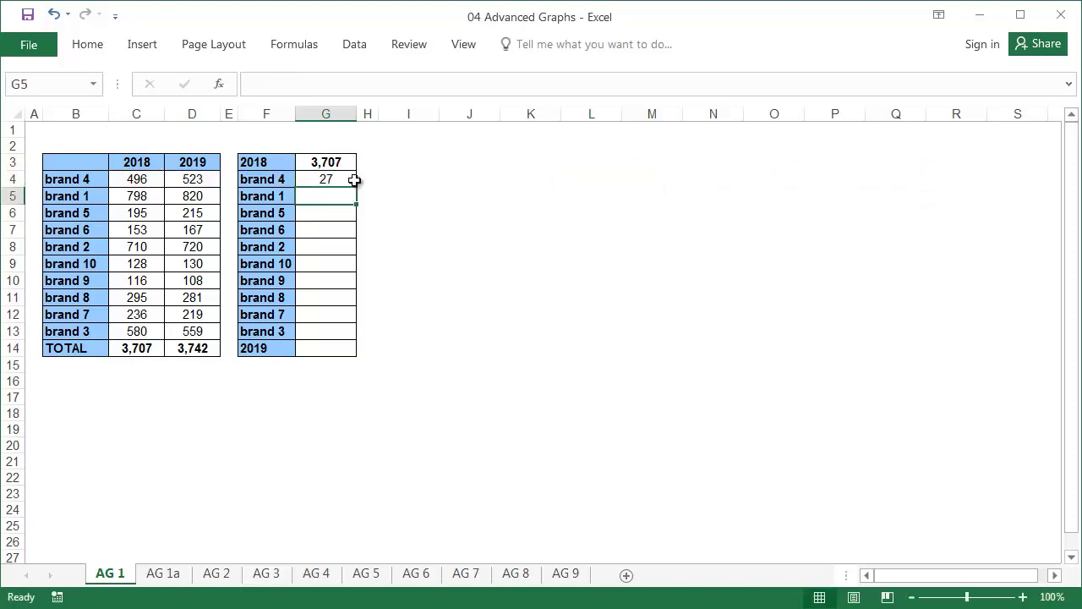
{"action": "left_click", "coordinate": [354, 180]}
{"action": "left_click_drag", "start_coordinate": [356, 187], "coordinate": [342, 347]}
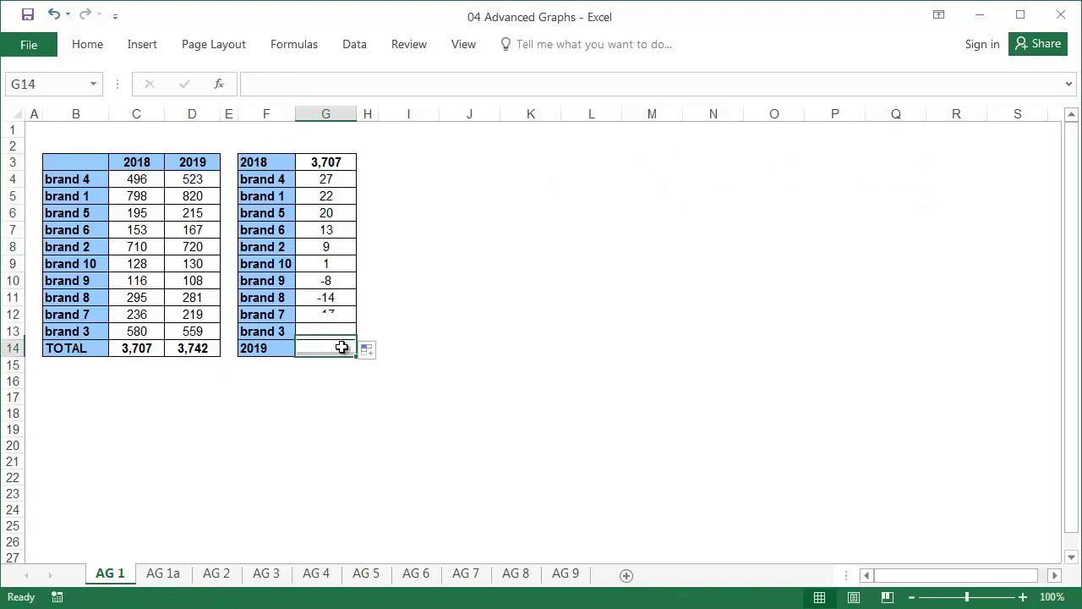
Link G14 to the 2019 total of 3,742, then select the changes G4:G13
{"action": "type", "text": "="}
{"action": "key", "text": "Left"}
{"action": "key", "text": "Left"}
{"action": "key", "text": "Left"}
{"action": "key", "text": "Return"}
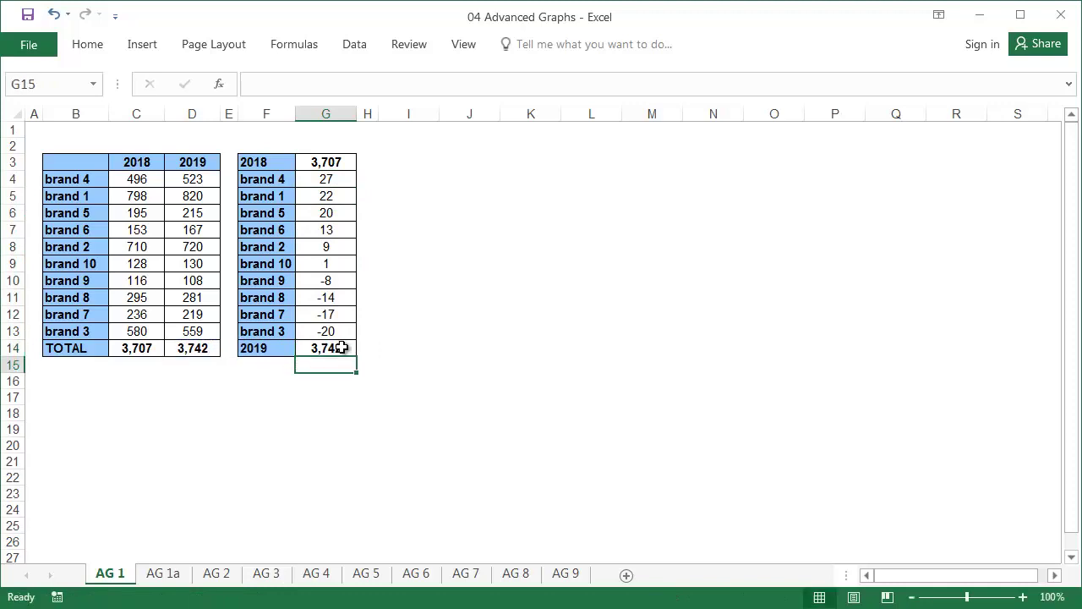
{"action": "left_click_drag", "start_coordinate": [331, 179], "coordinate": [334, 331]}
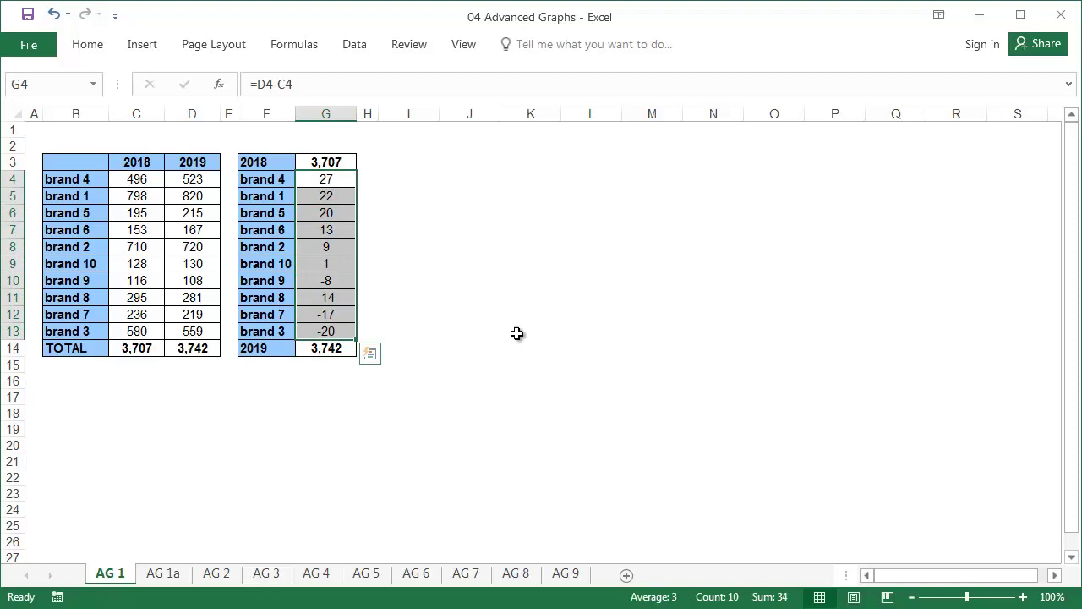
Insert a Waterfall chart from the change table through Recommended Charts > All Charts
{"action": "left_click", "coordinate": [341, 230]}
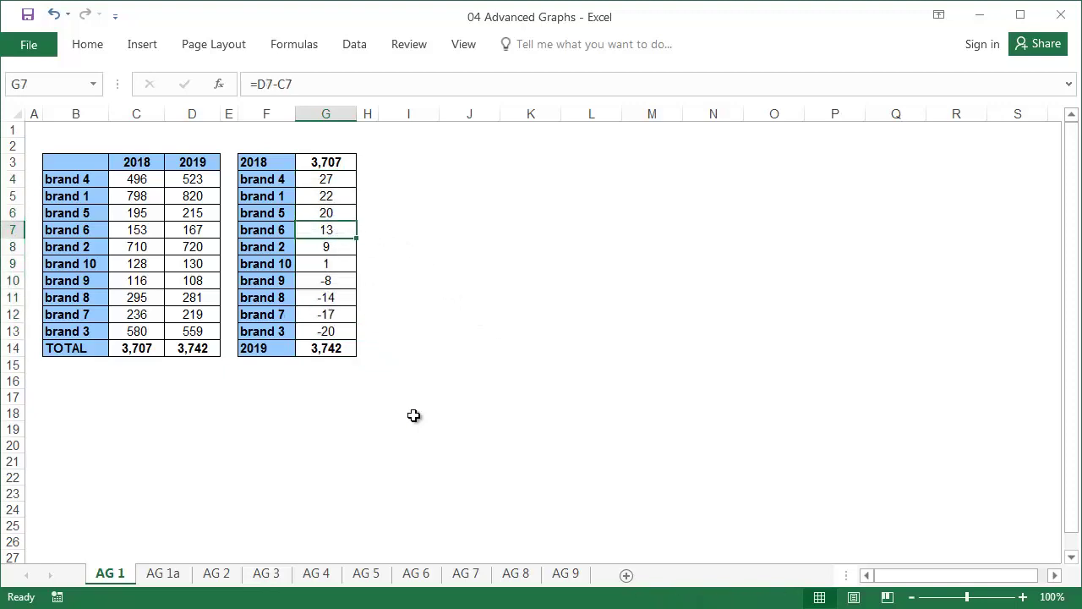
{"action": "left_click", "coordinate": [152, 44]}
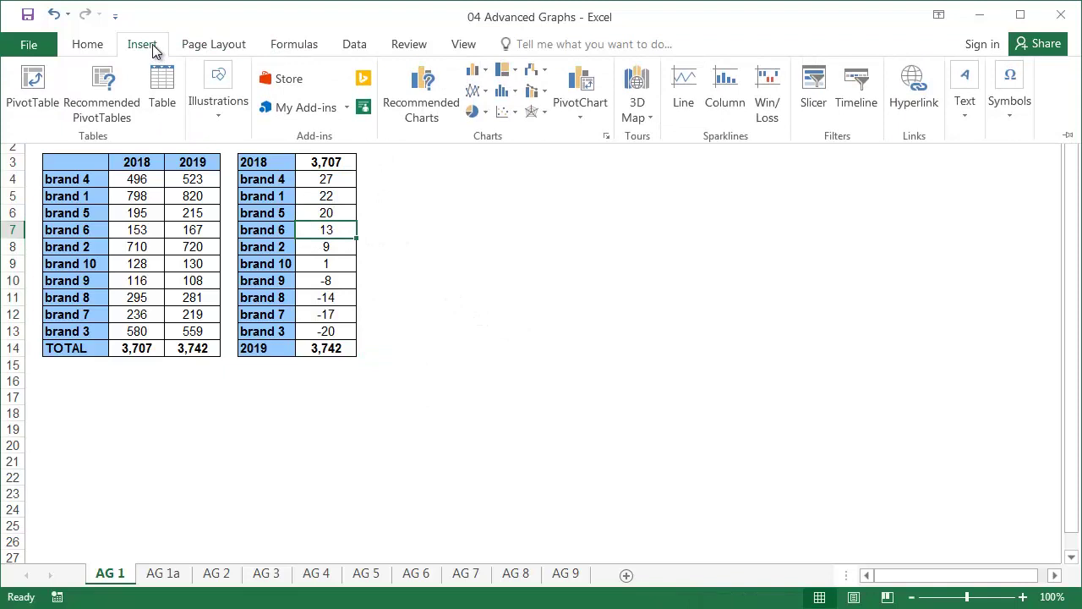
{"action": "left_click", "coordinate": [422, 103]}
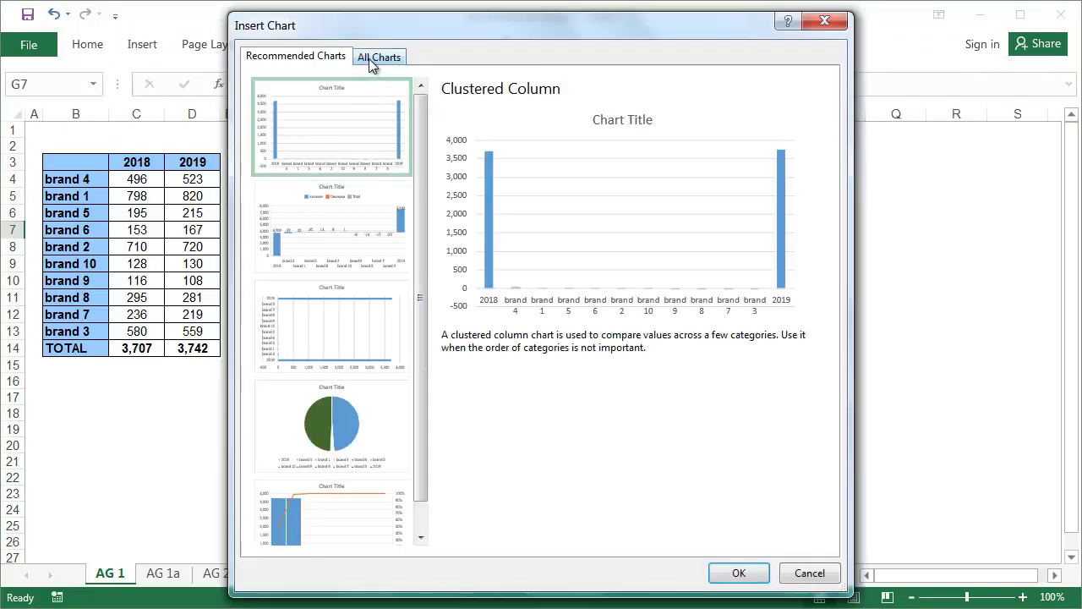
{"action": "left_click", "coordinate": [376, 58]}
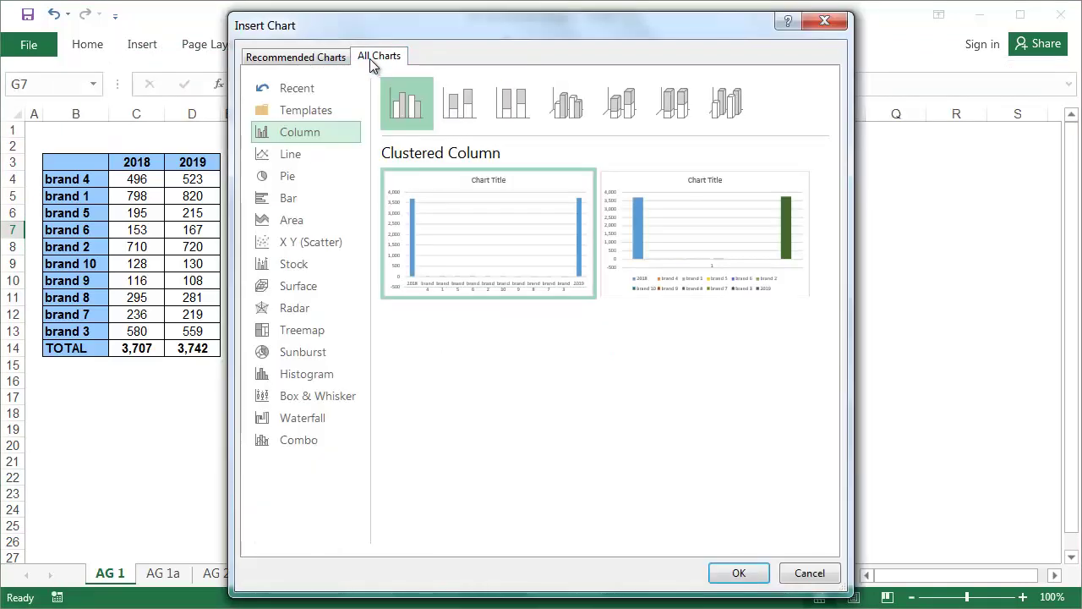
{"action": "left_click", "coordinate": [298, 419]}
{"action": "left_click", "coordinate": [755, 571]}
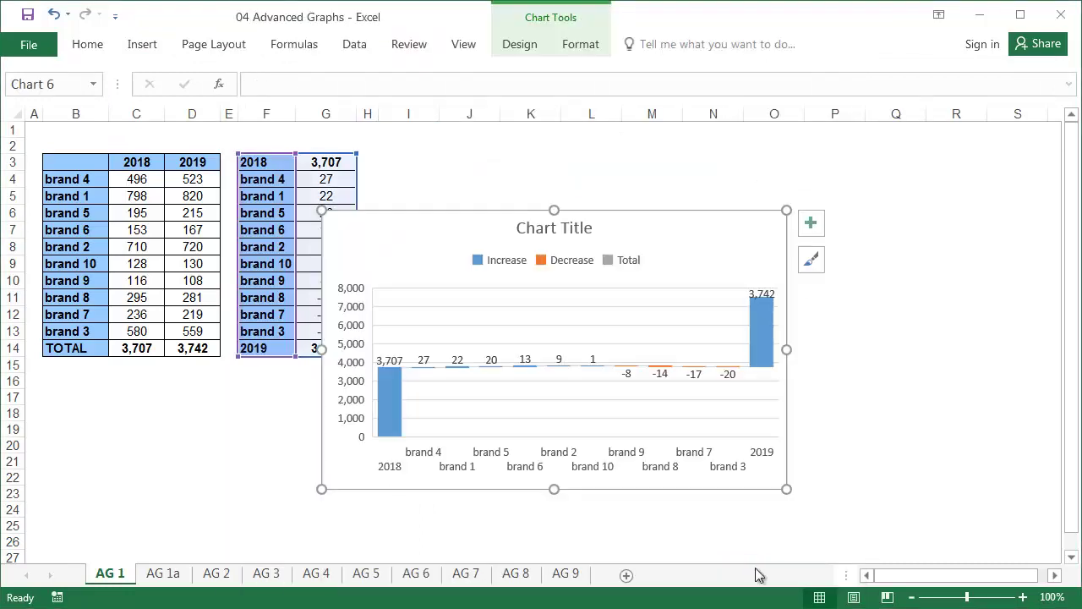
Move the chart beside the tables and enlarge it down toward row 26
{"action": "left_click_drag", "start_coordinate": [484, 232], "coordinate": [491, 152]}
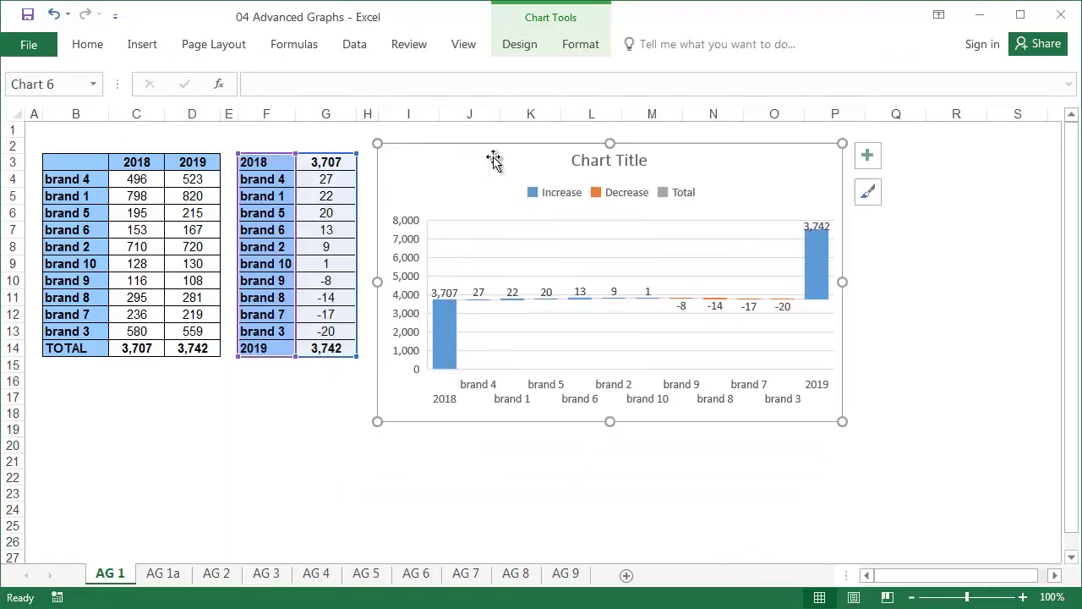
{"action": "left_click_drag", "start_coordinate": [842, 421], "coordinate": [1008, 538]}
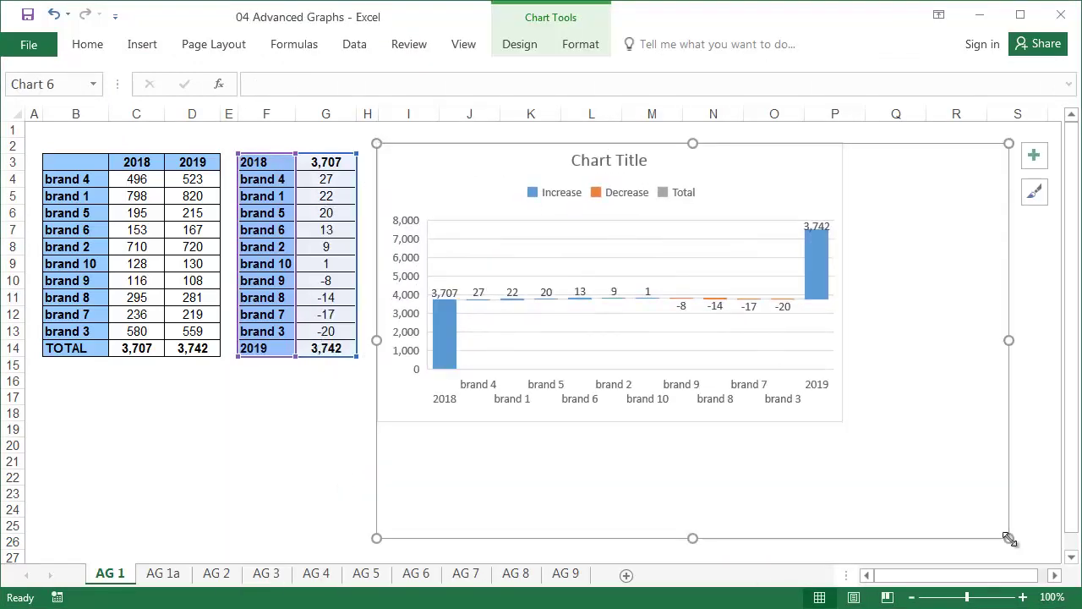
{"action": "mouse_move", "coordinate": [446, 418]}
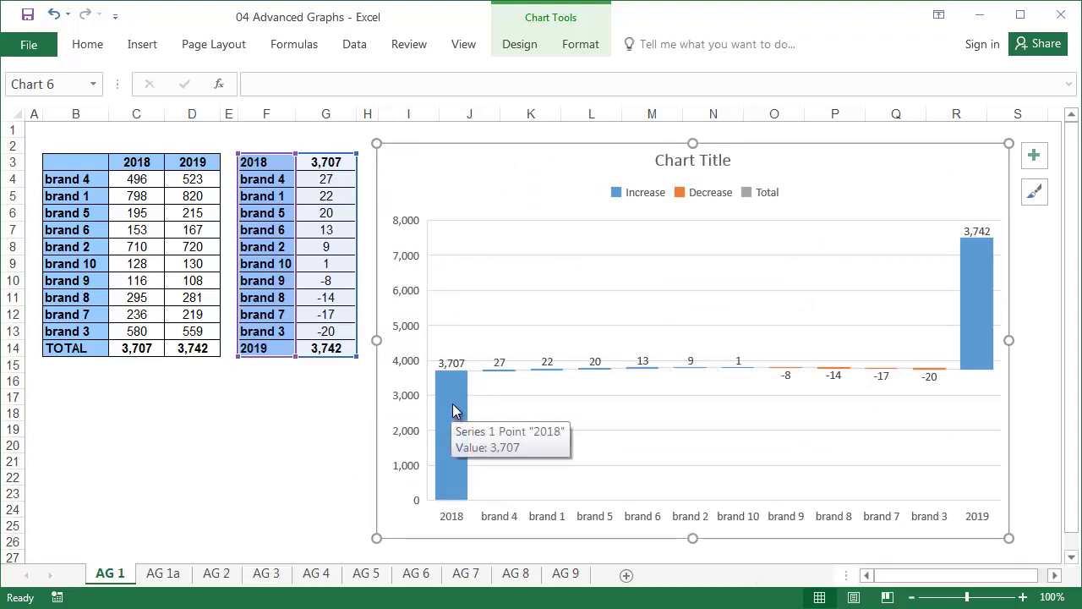
Set the 2018 and 2019 bars as total bars
{"action": "left_click", "coordinate": [453, 405]}
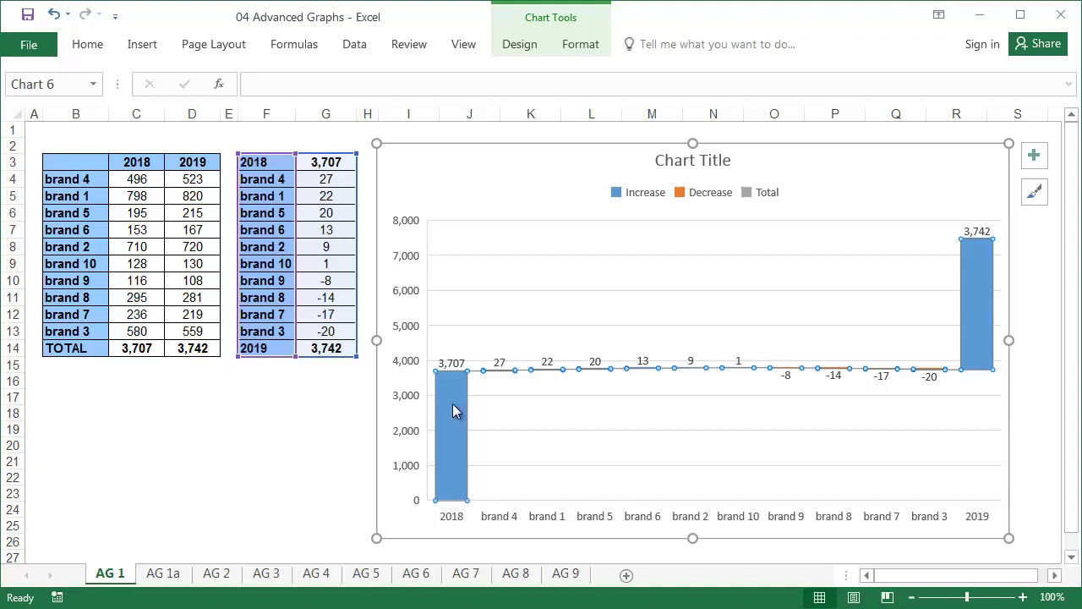
{"action": "left_click", "coordinate": [453, 405]}
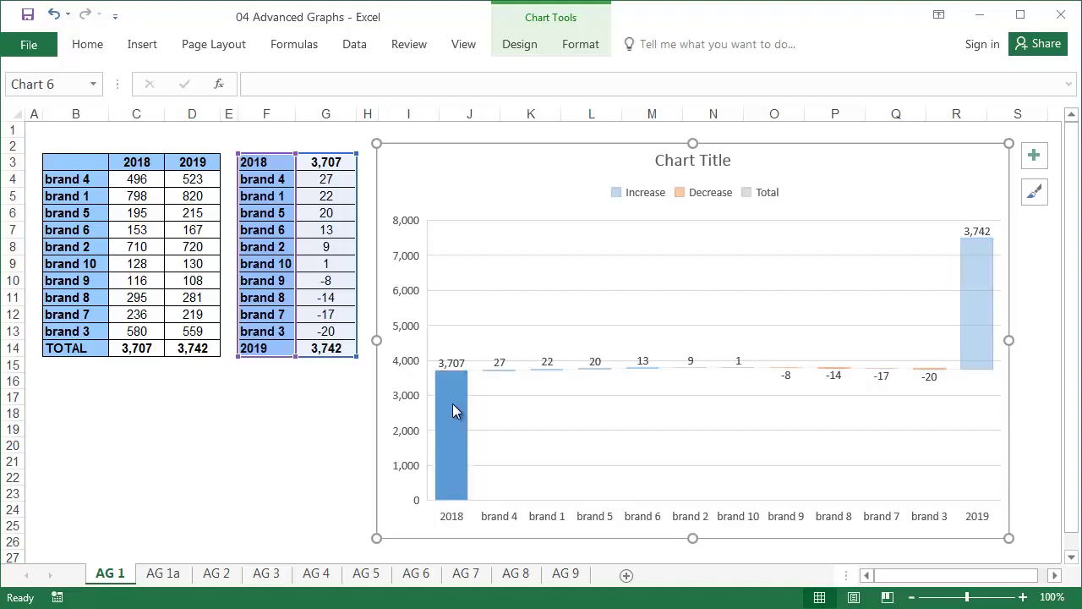
{"action": "left_click", "coordinate": [329, 411]}
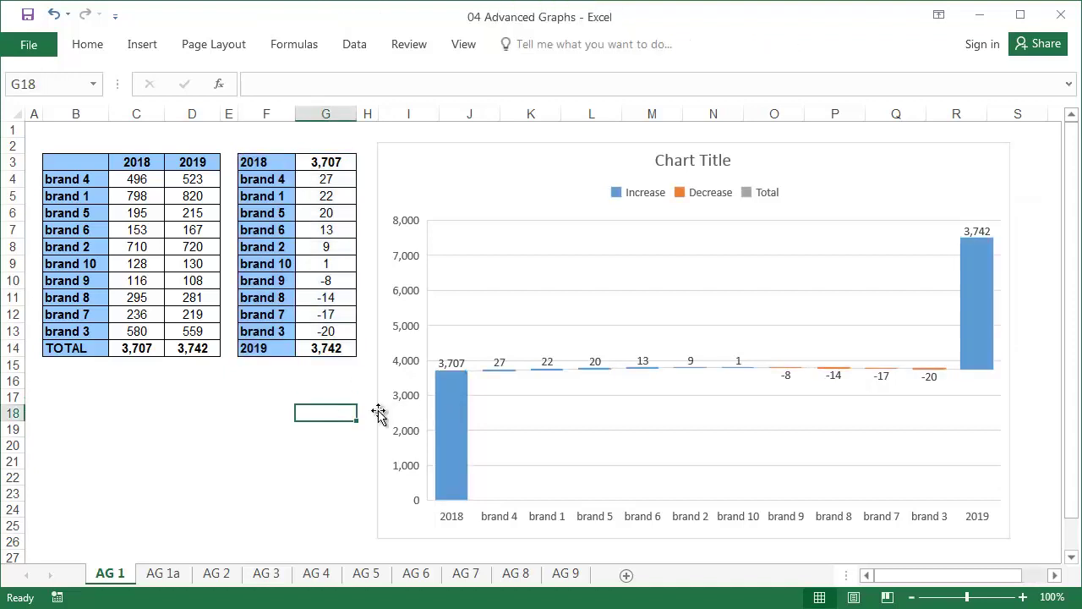
{"action": "left_click", "coordinate": [450, 412]}
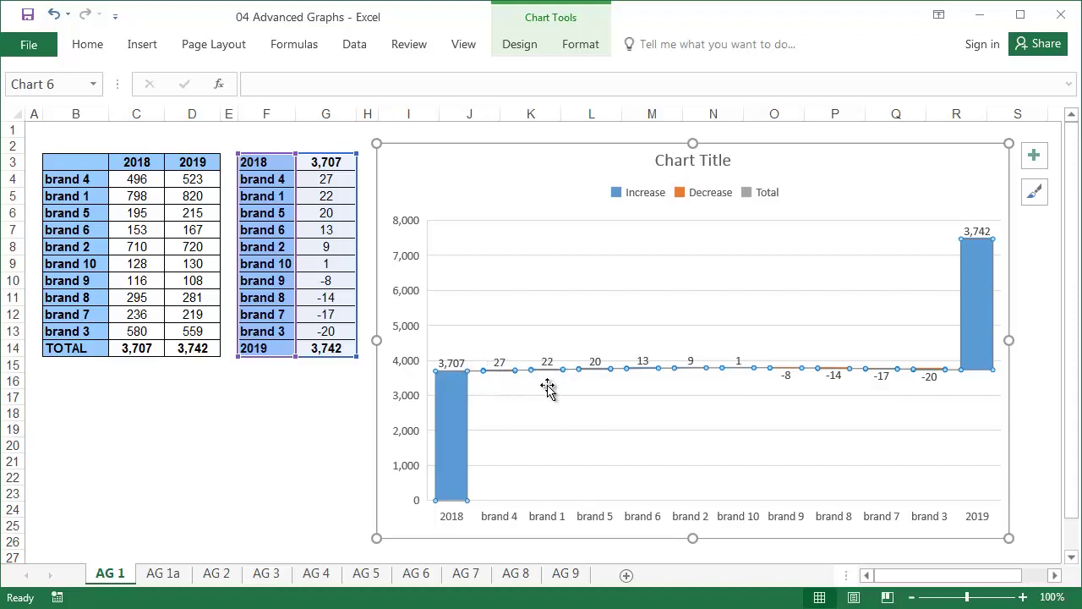
{"action": "left_click", "coordinate": [449, 411]}
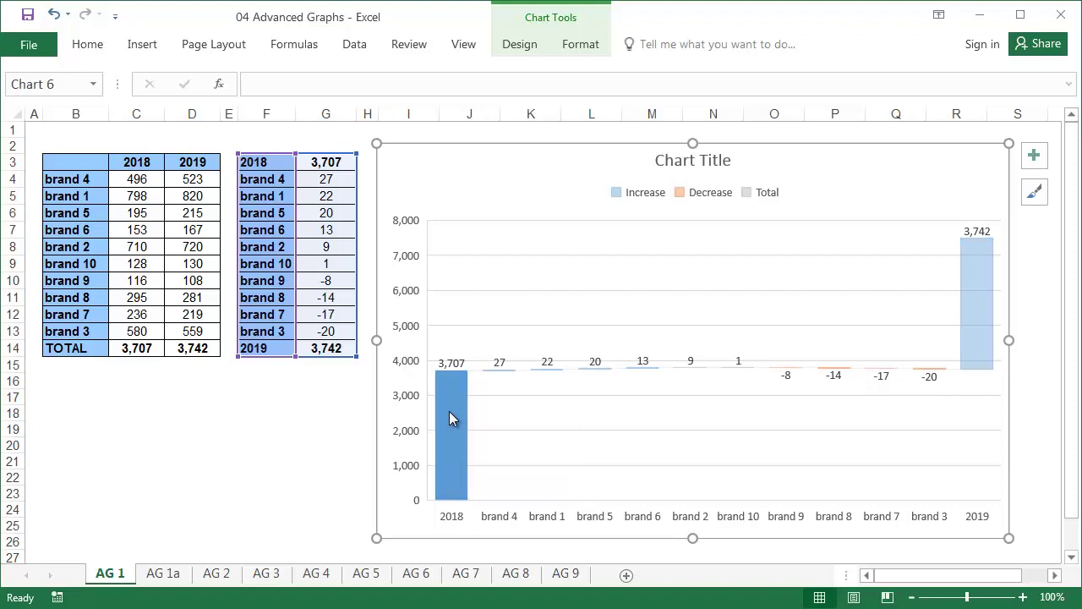
{"action": "right_click", "coordinate": [443, 377]}
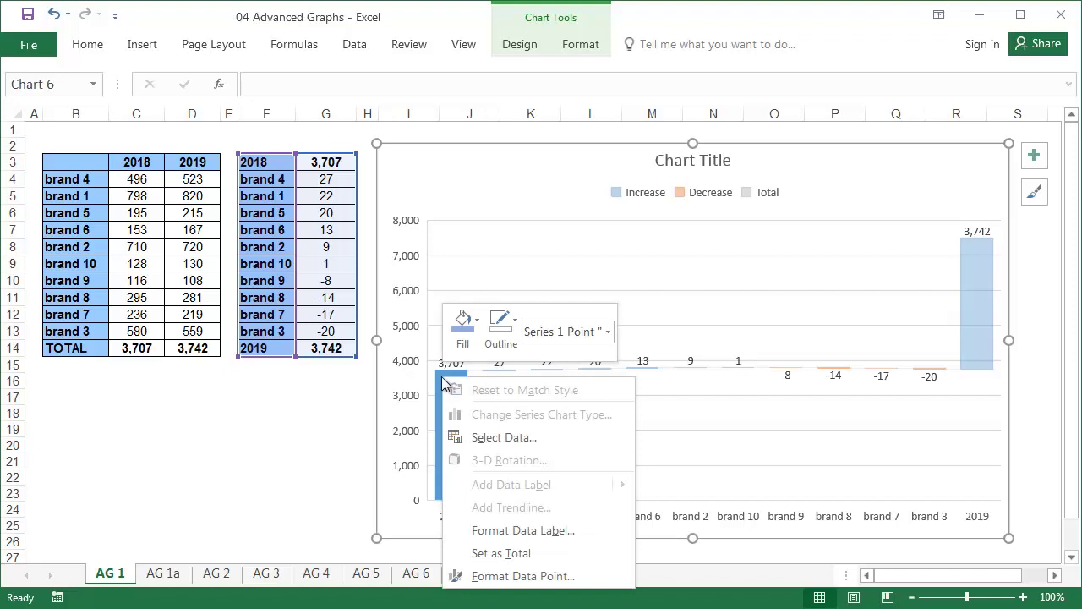
{"action": "left_click", "coordinate": [518, 554]}
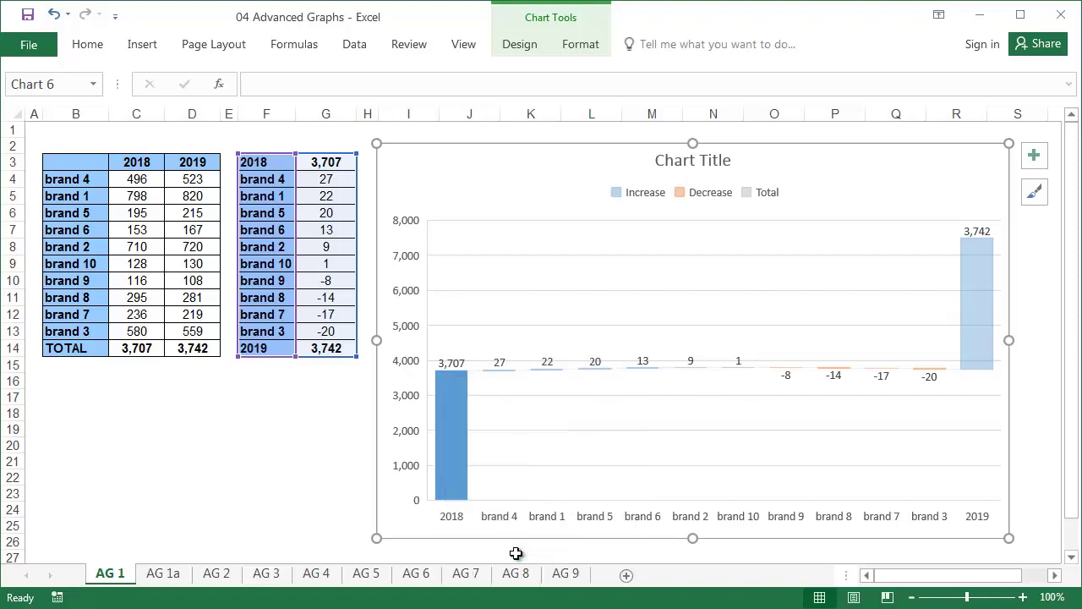
{"action": "right_click", "coordinate": [972, 272]}
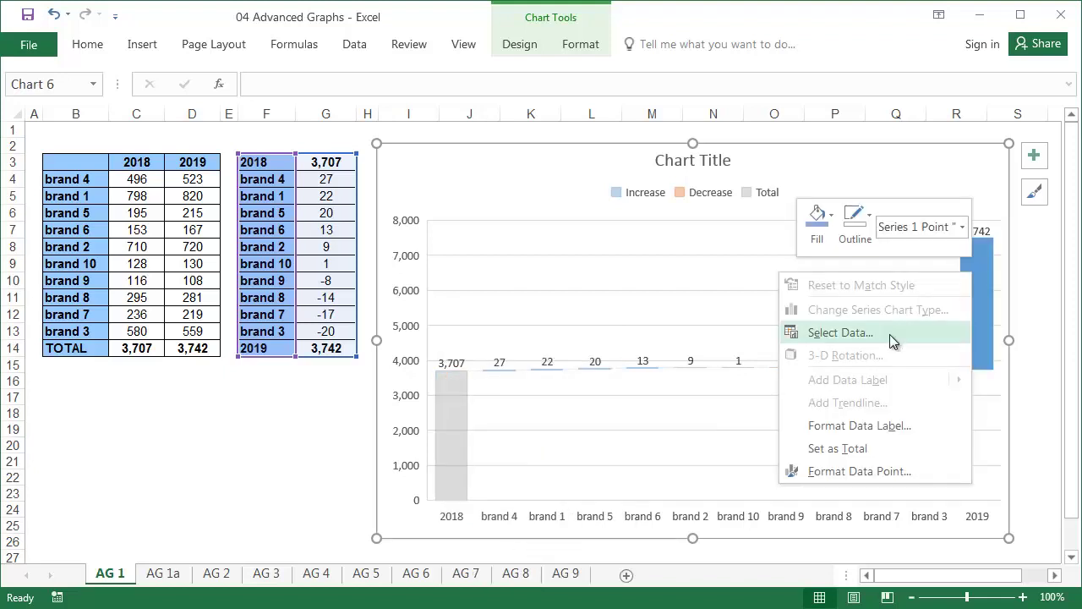
{"action": "left_click", "coordinate": [884, 448]}
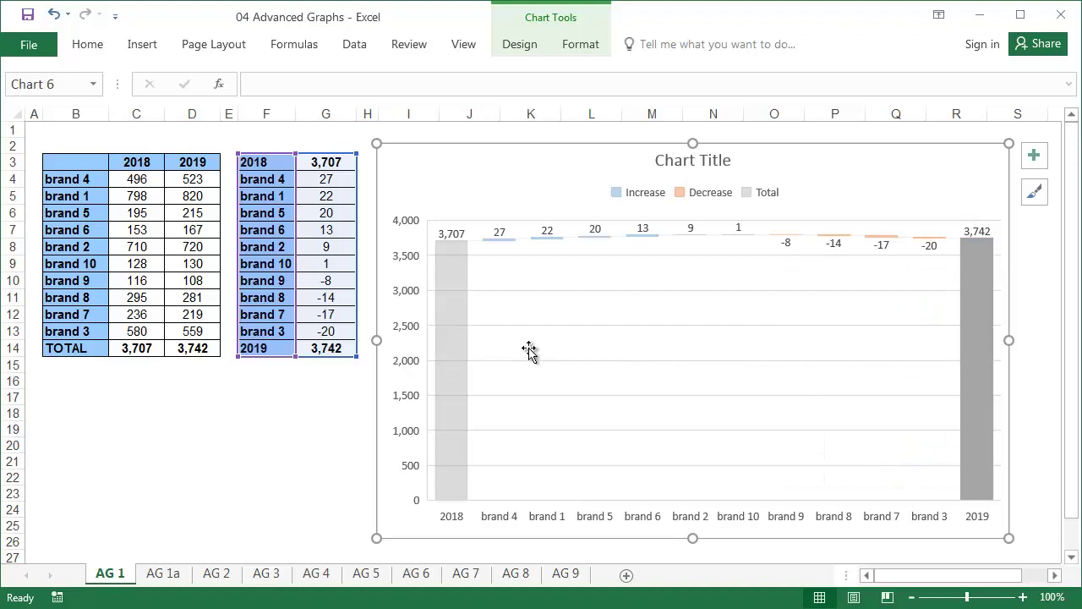
Set the vertical axis minimum bound to 3660
{"action": "left_click", "coordinate": [406, 300]}
{"action": "key", "text": "ctrl+1"}
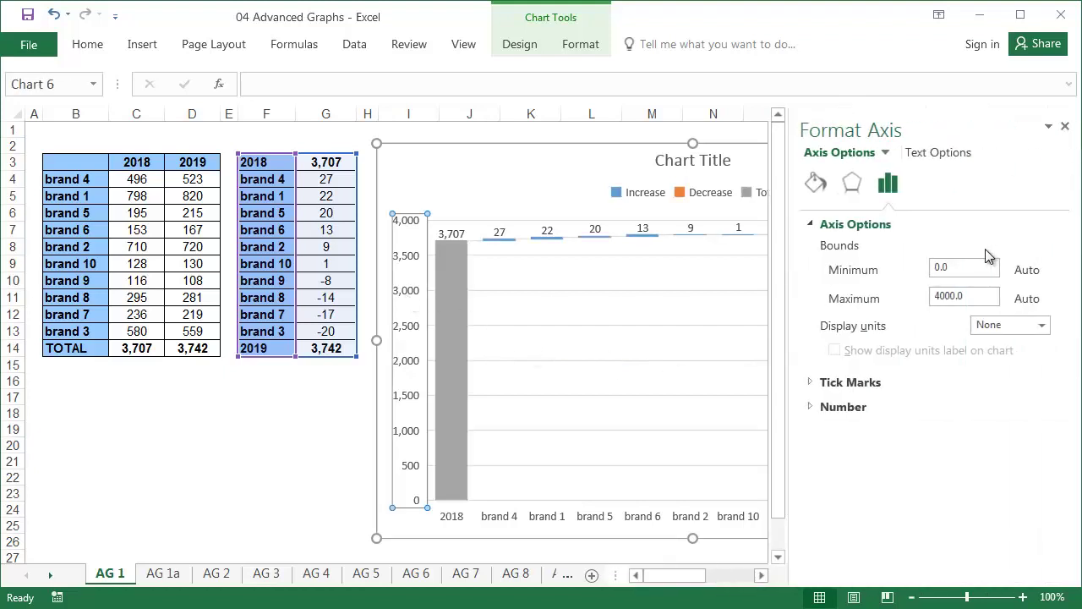
{"action": "left_click_drag", "start_coordinate": [966, 268], "coordinate": [889, 268]}
{"action": "type", "text": "3660"}
{"action": "key", "text": "Return"}
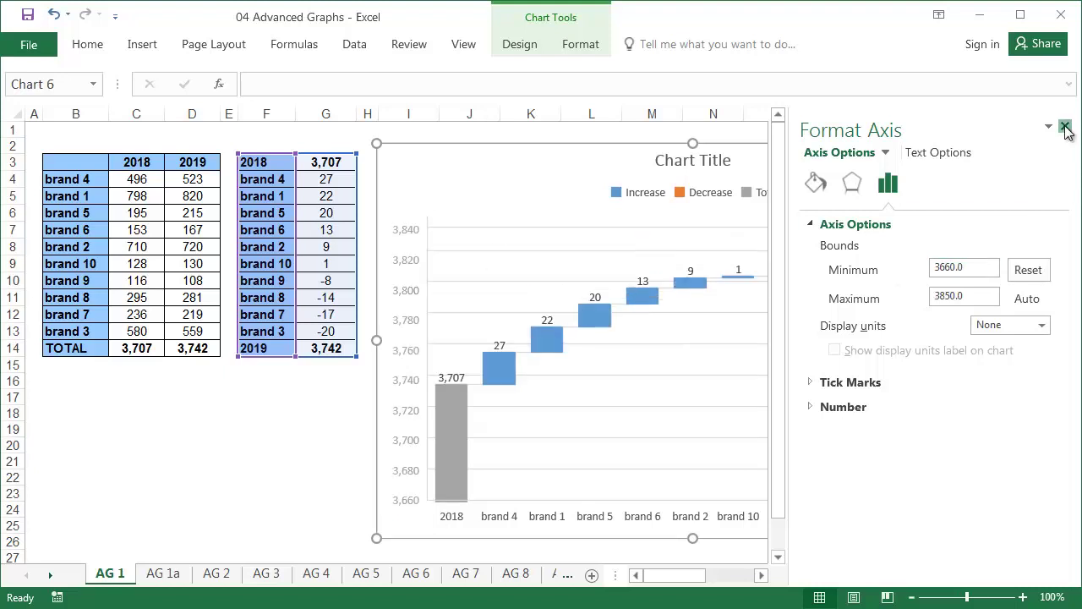
Close the axis settings and delete the chart's horizontal gridlines and legend
{"action": "left_click", "coordinate": [1064, 126]}
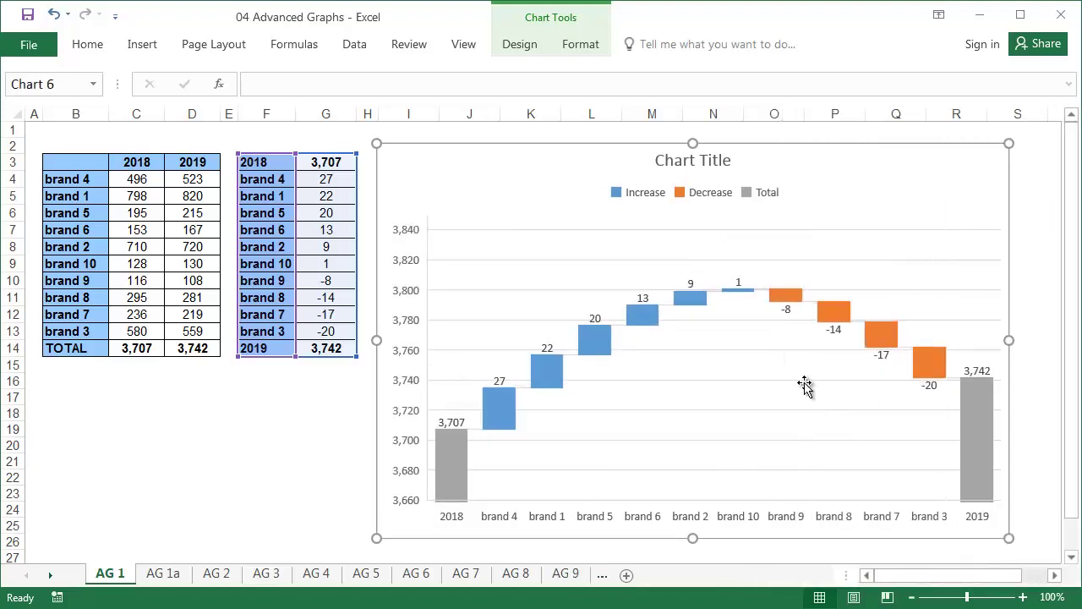
{"action": "left_click", "coordinate": [686, 410]}
{"action": "key", "text": "Delete"}
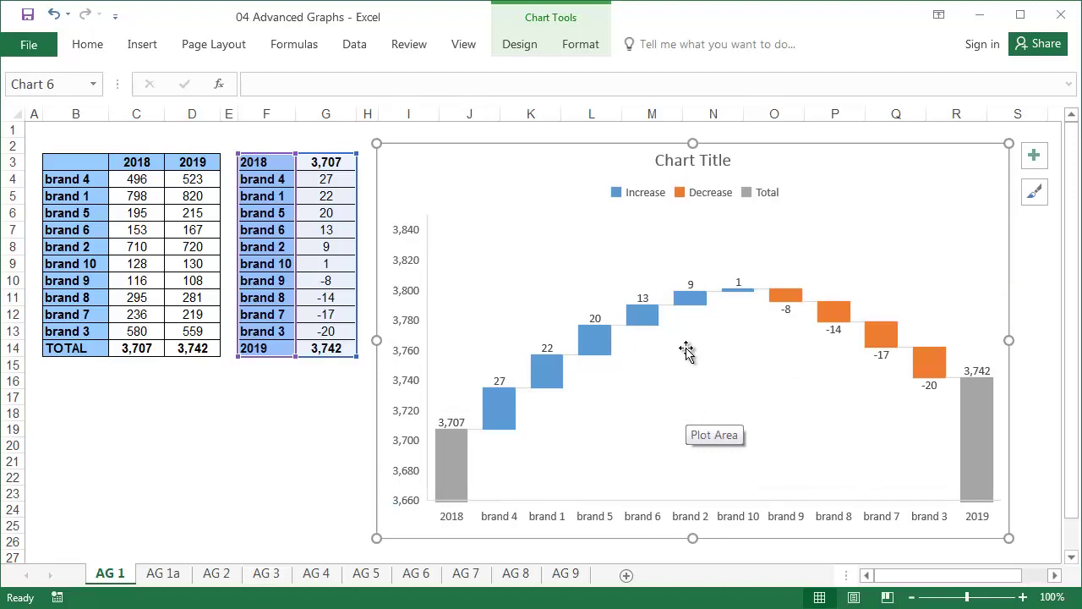
{"action": "left_click", "coordinate": [702, 194]}
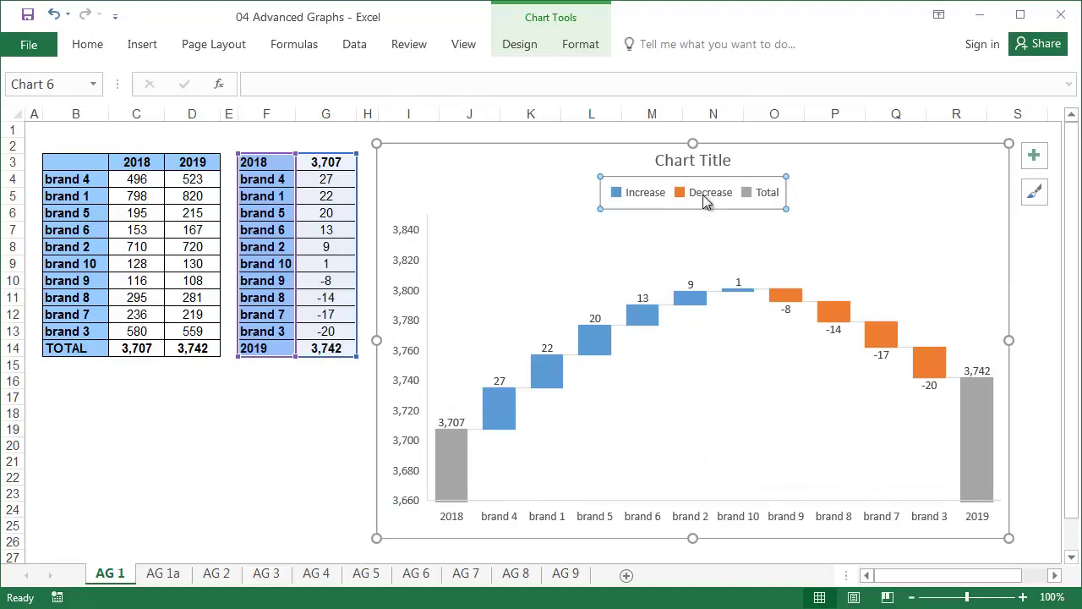
{"action": "key", "text": "Delete"}
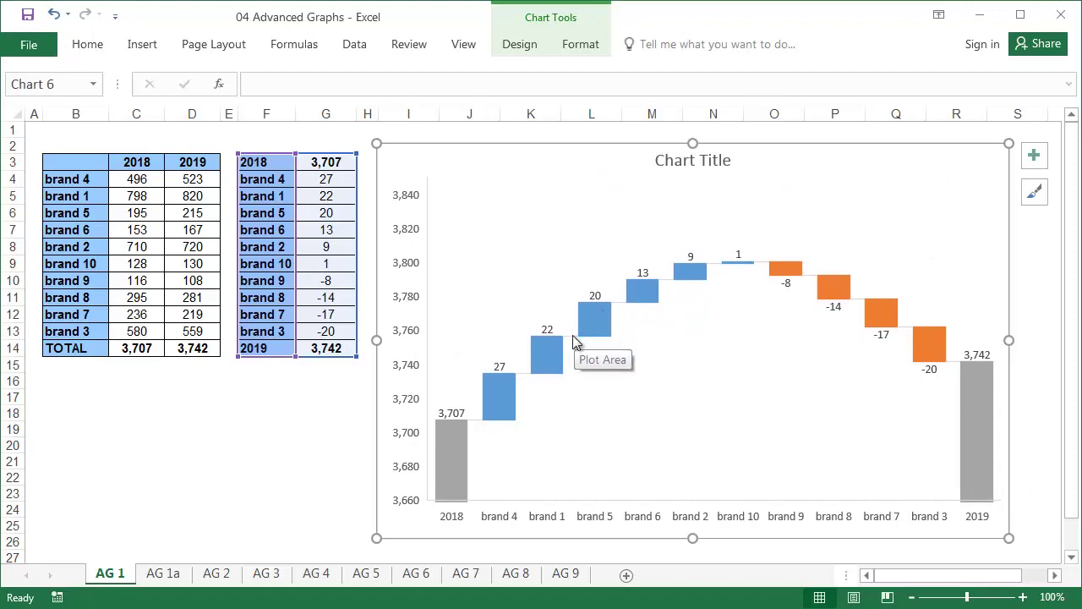
Turn off Show connector lines in the data series formatting settings
{"action": "right_click", "coordinate": [604, 320]}
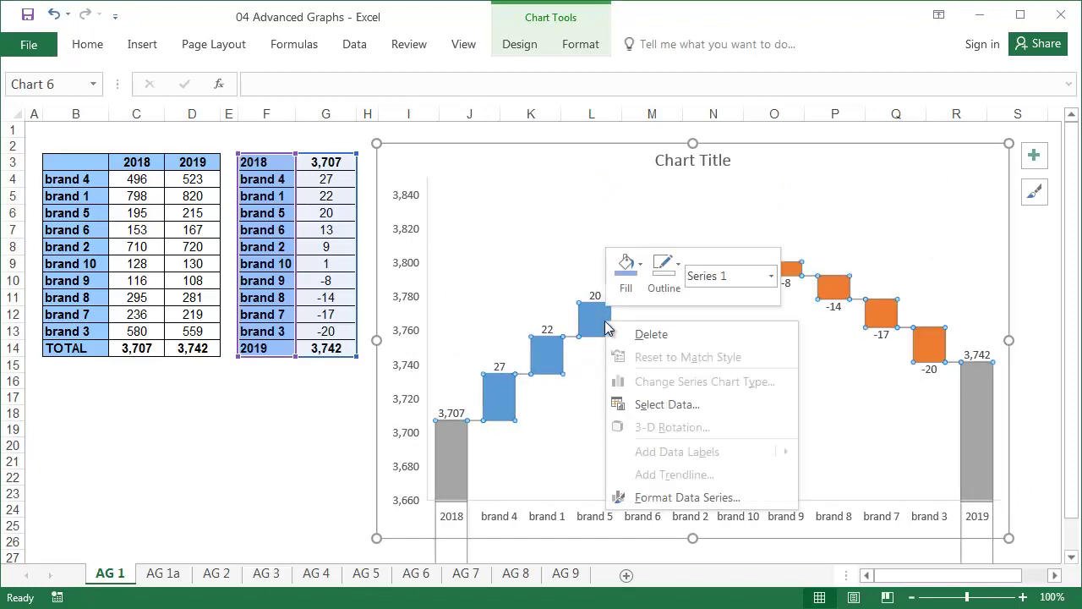
{"action": "left_click", "coordinate": [685, 499]}
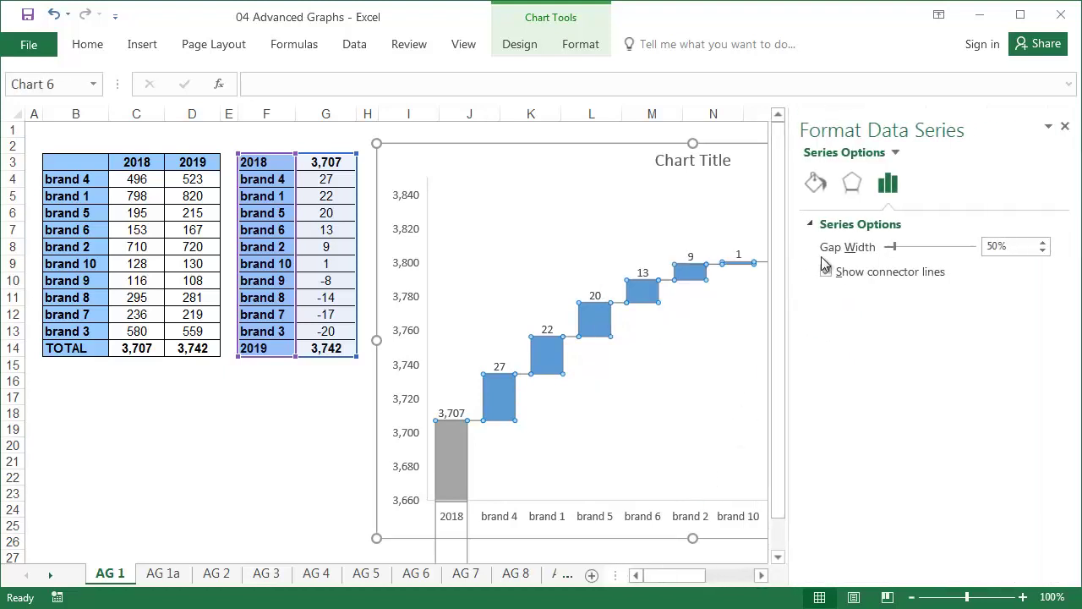
{"action": "left_click", "coordinate": [826, 273]}
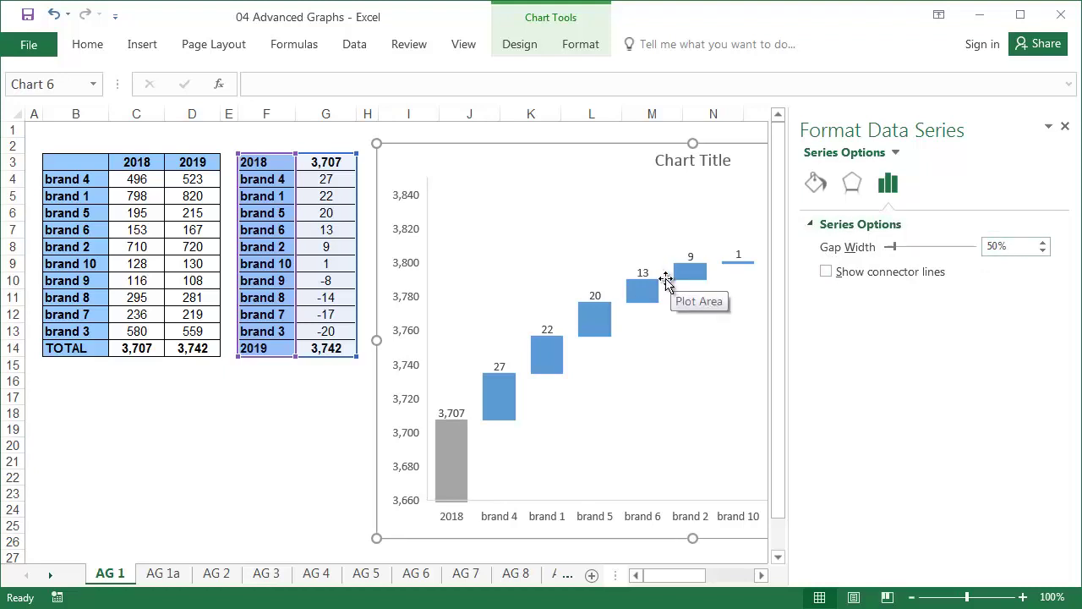
{"action": "left_click", "coordinate": [1065, 126]}
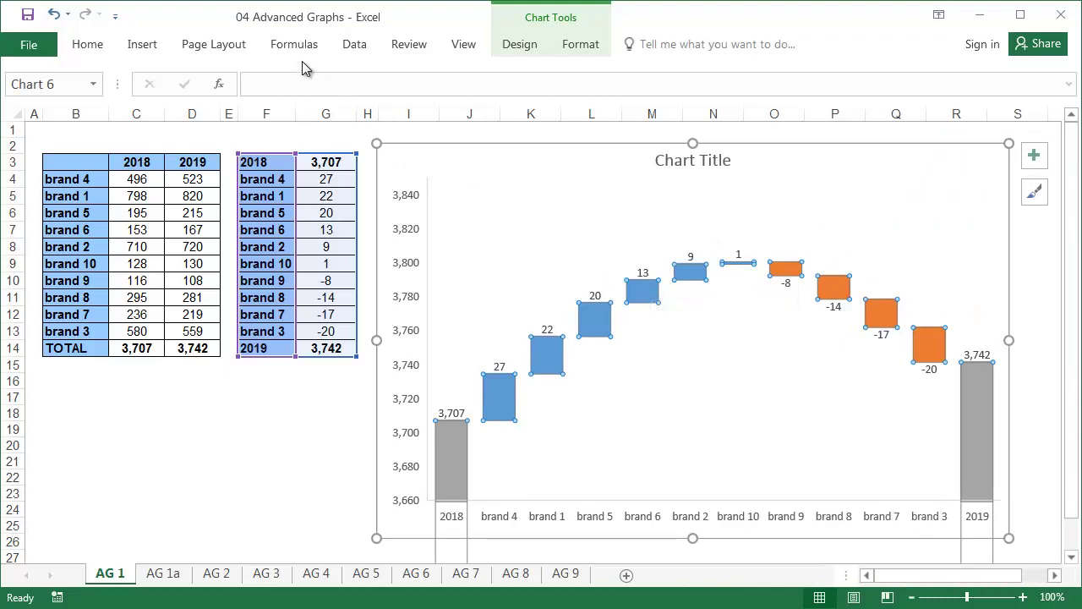
Open the Page Layout Colors list to preview theme palettes on the chart
{"action": "left_click", "coordinate": [200, 49]}
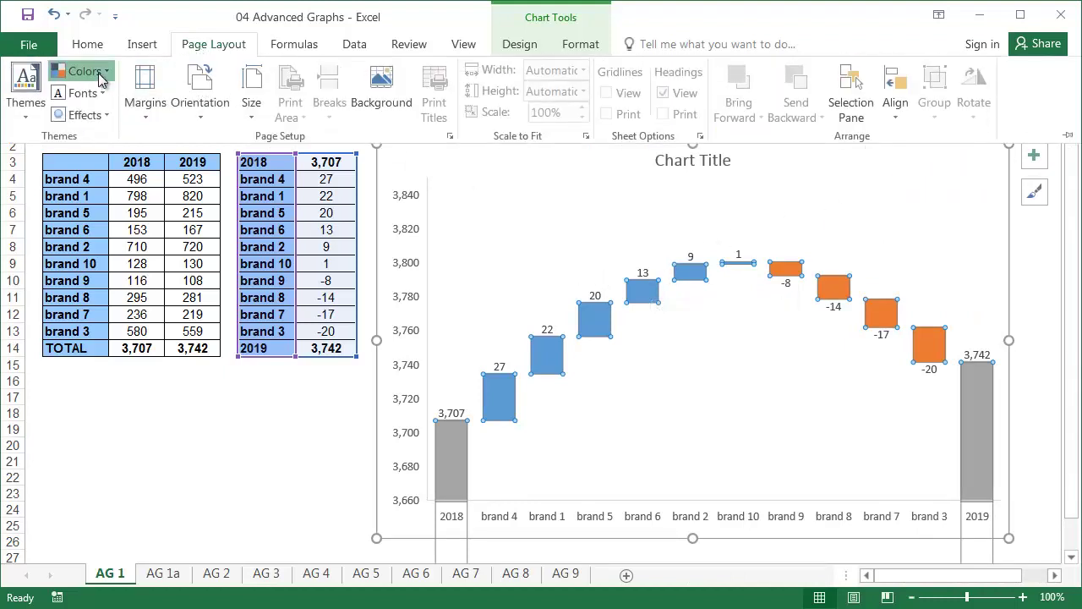
{"action": "left_click", "coordinate": [98, 72]}
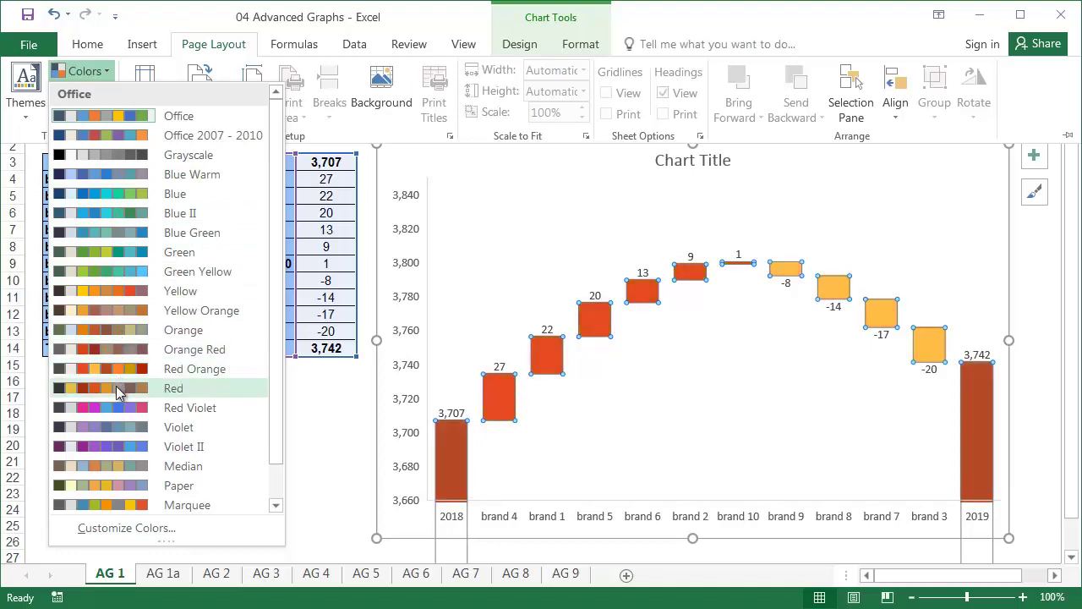
Save custom theme colours with Accent 1 light green, Accent 2 red and Accent 3 blue
{"action": "left_click", "coordinate": [129, 526]}
{"action": "left_click_drag", "start_coordinate": [507, 88], "coordinate": [217, 85]}
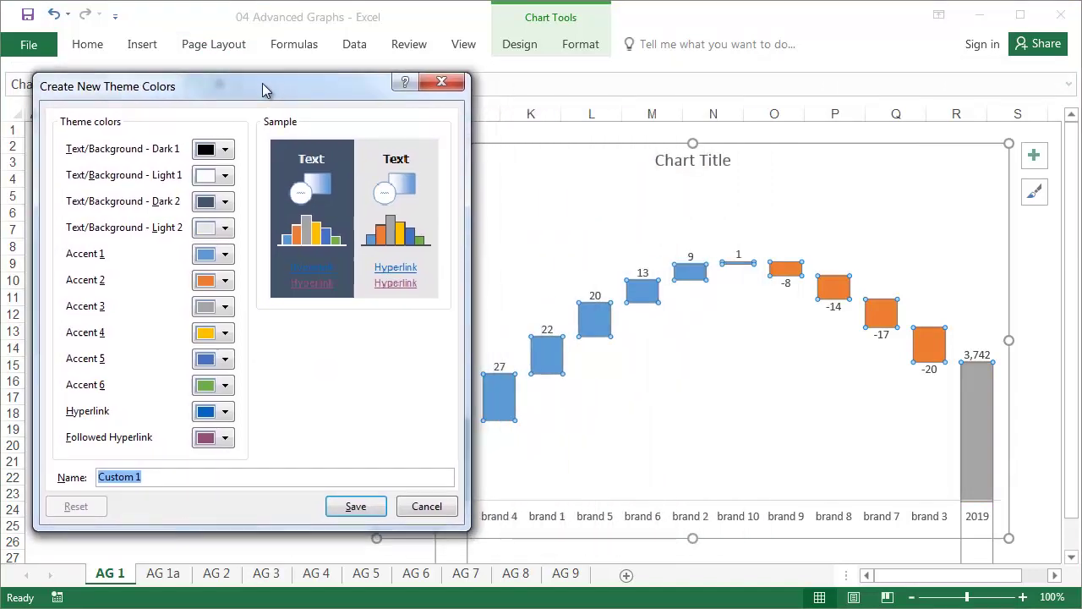
{"action": "left_click", "coordinate": [227, 254]}
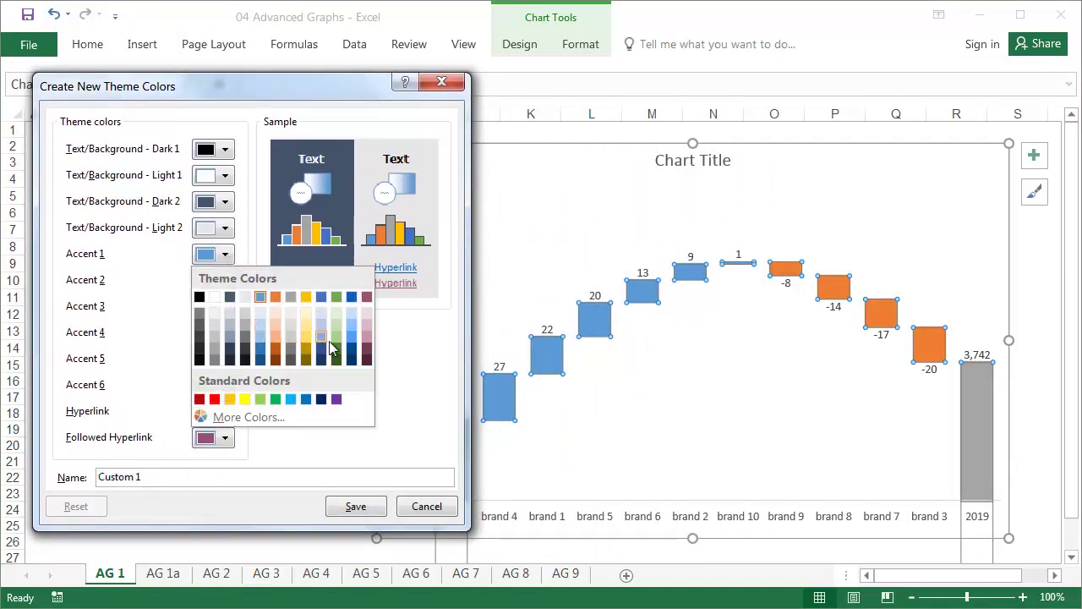
{"action": "left_click", "coordinate": [336, 340]}
{"action": "left_click", "coordinate": [225, 280]}
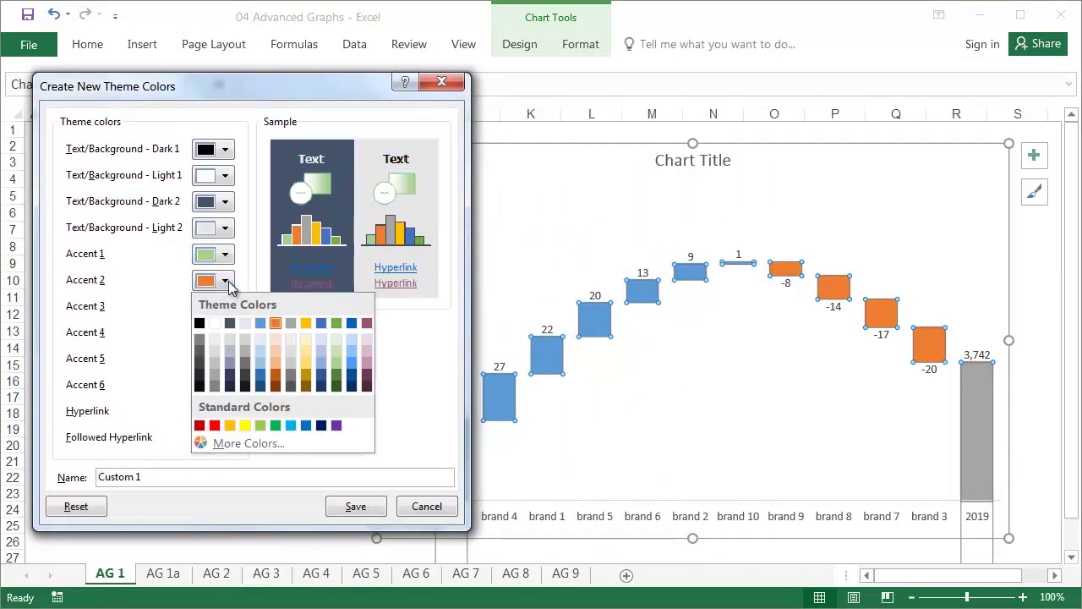
{"action": "left_click", "coordinate": [216, 425]}
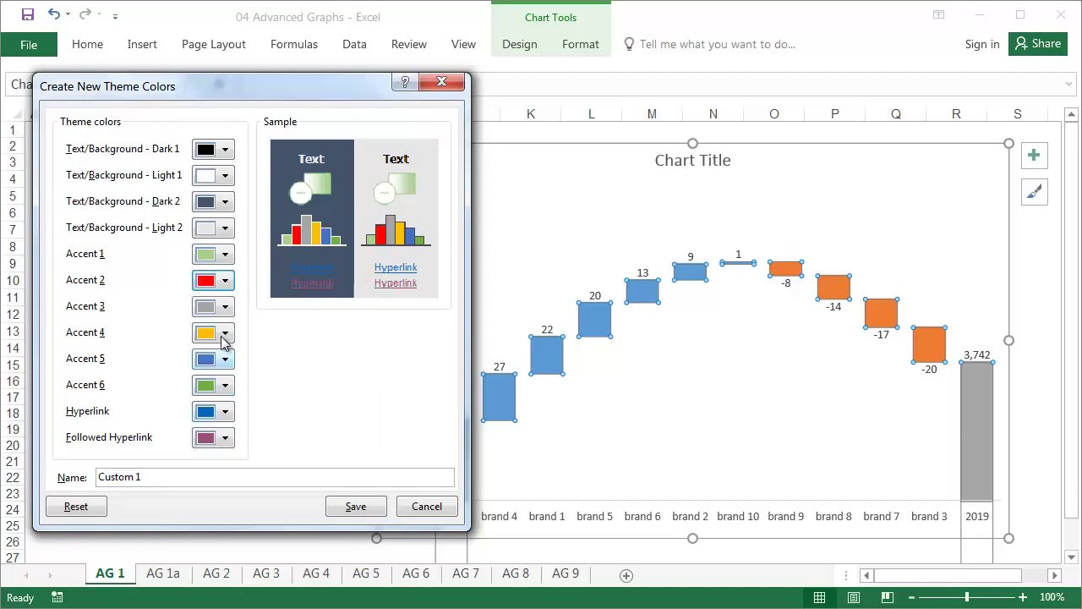
{"action": "left_click", "coordinate": [225, 306]}
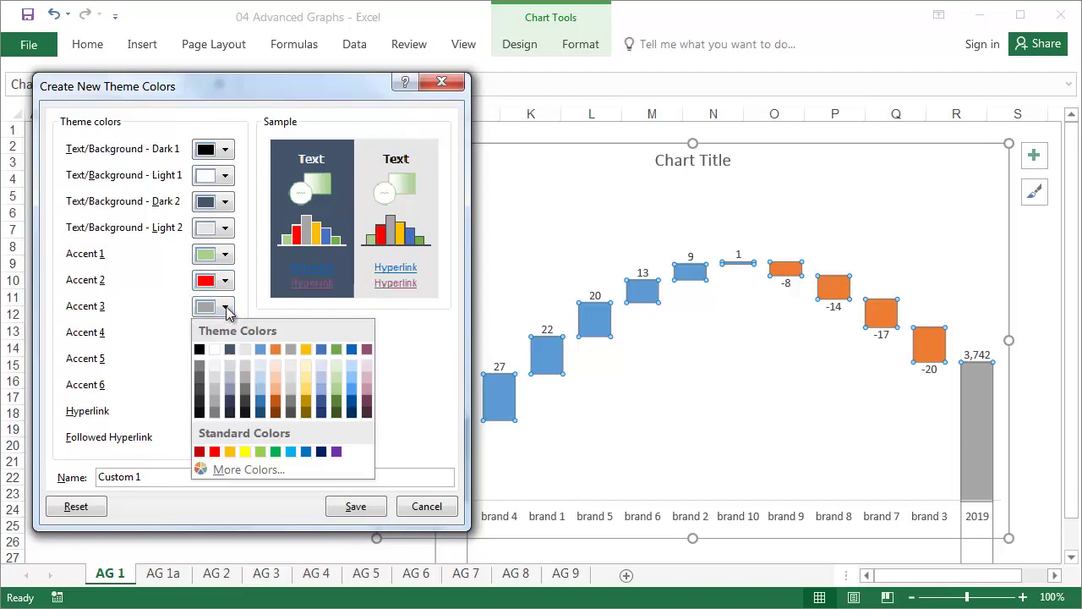
{"action": "left_click", "coordinate": [352, 397]}
{"action": "left_click", "coordinate": [355, 505]}
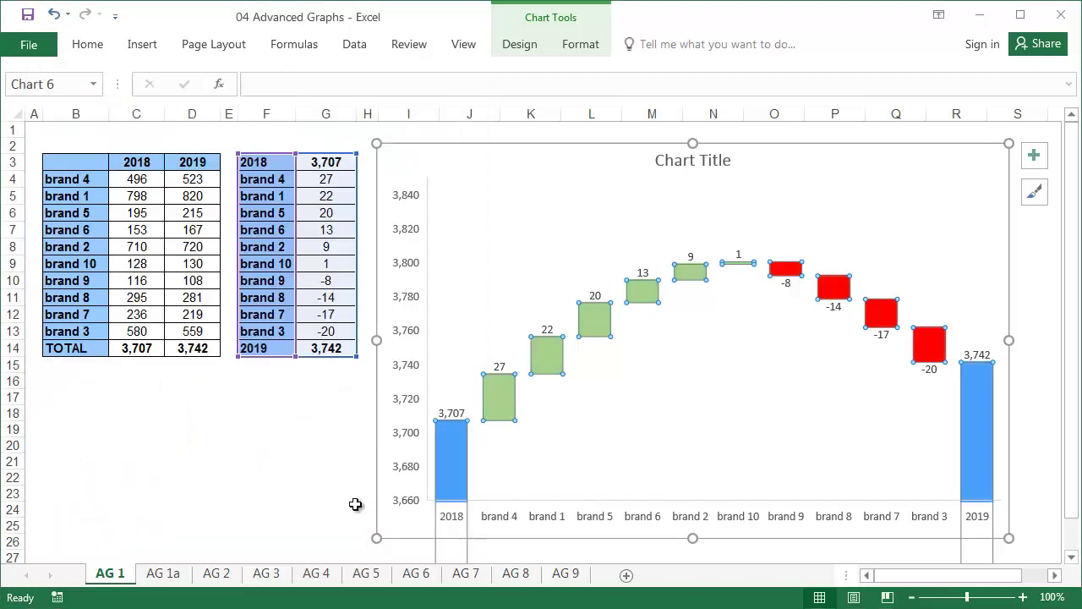
Remove the outline from the whole chart
{"action": "left_click", "coordinate": [318, 461]}
{"action": "right_click", "coordinate": [495, 149]}
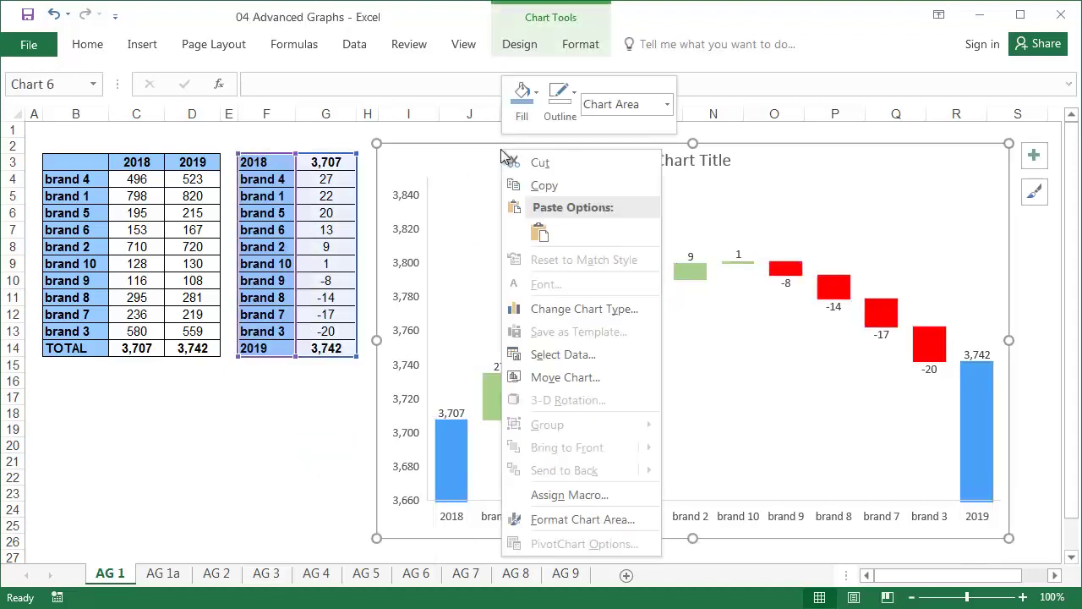
{"action": "left_click", "coordinate": [559, 94]}
{"action": "left_click", "coordinate": [583, 344]}
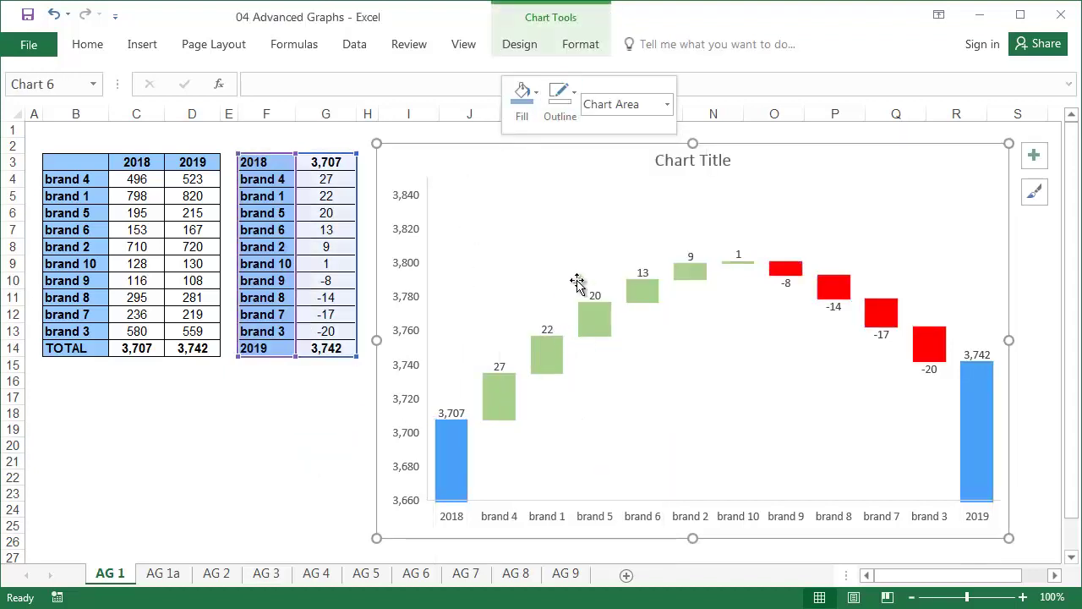
Replace the chart title with 'Sales changes by brands 2019 vs 2018' and make the text black
{"action": "left_click", "coordinate": [666, 164]}
{"action": "triple_click", "coordinate": [666, 164]}
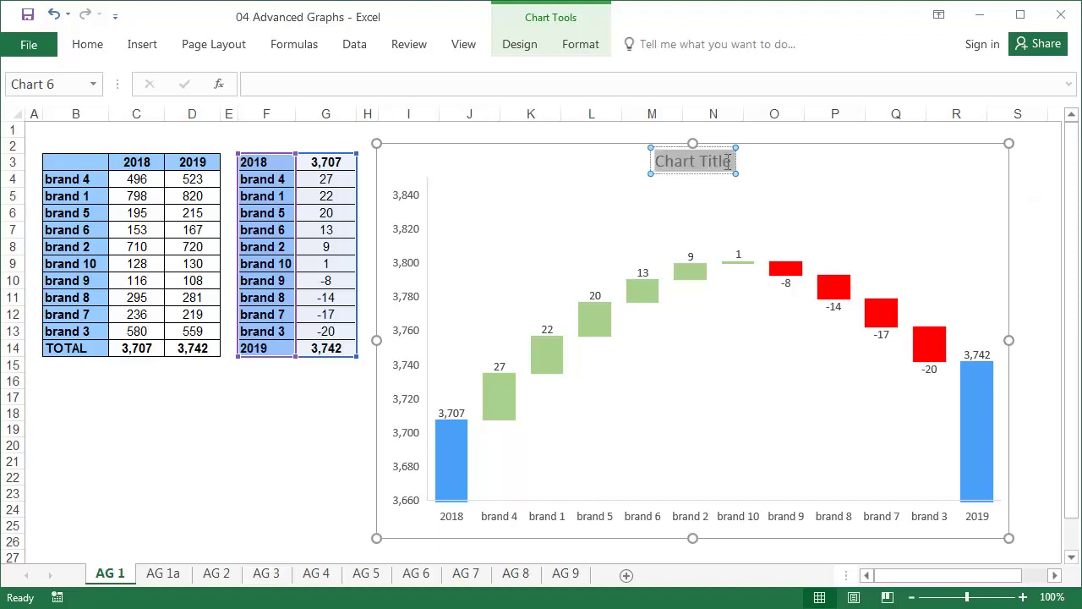
{"action": "type", "text": "Sales changes by brands 2019 vs 2018"}
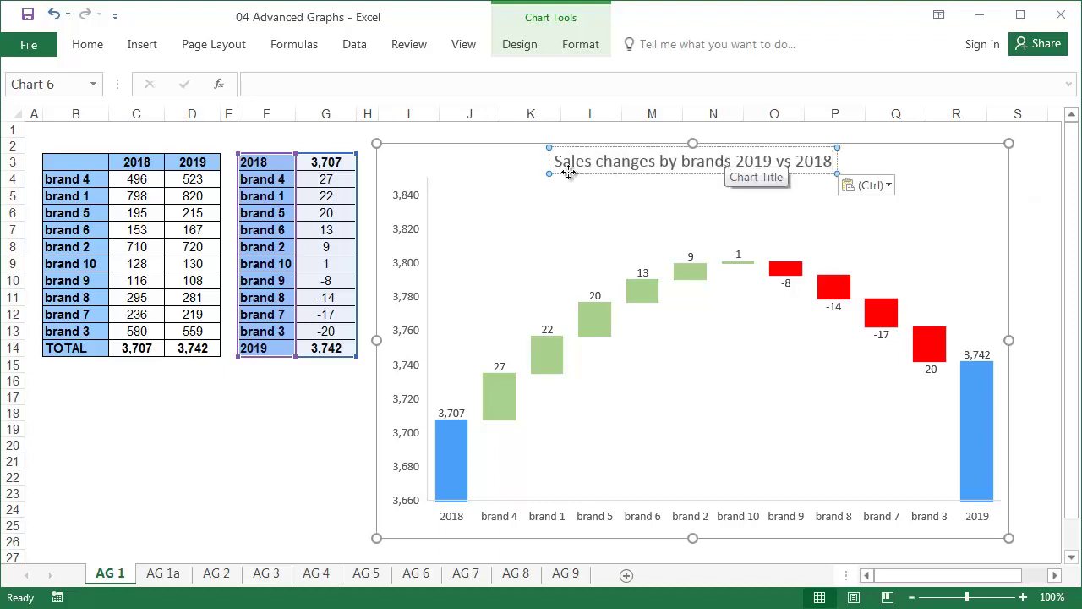
{"action": "key", "text": "Escape"}
{"action": "left_click", "coordinate": [95, 45]}
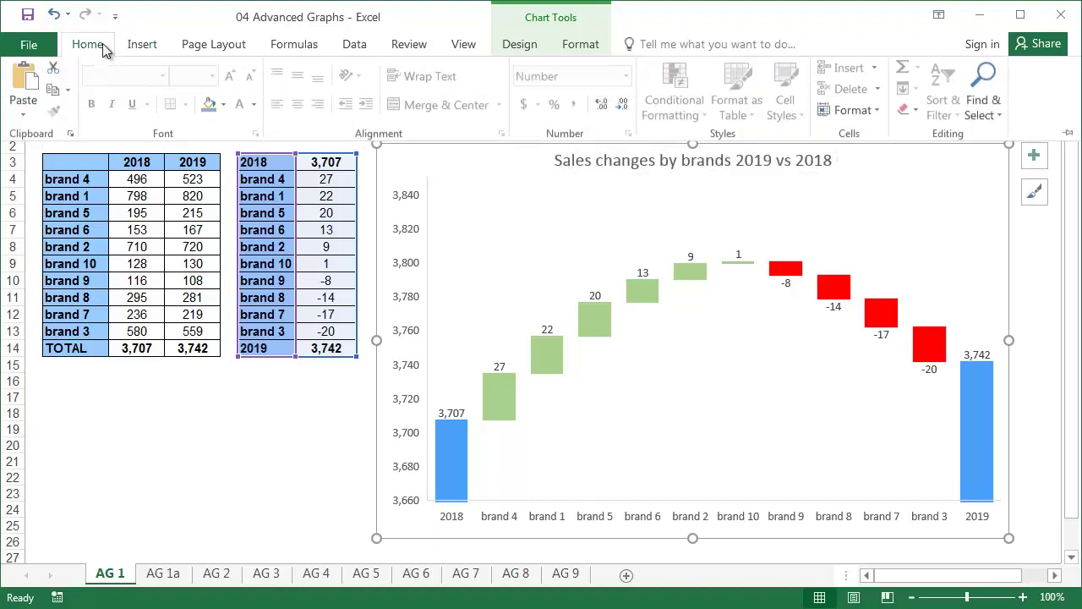
{"action": "left_click", "coordinate": [252, 106]}
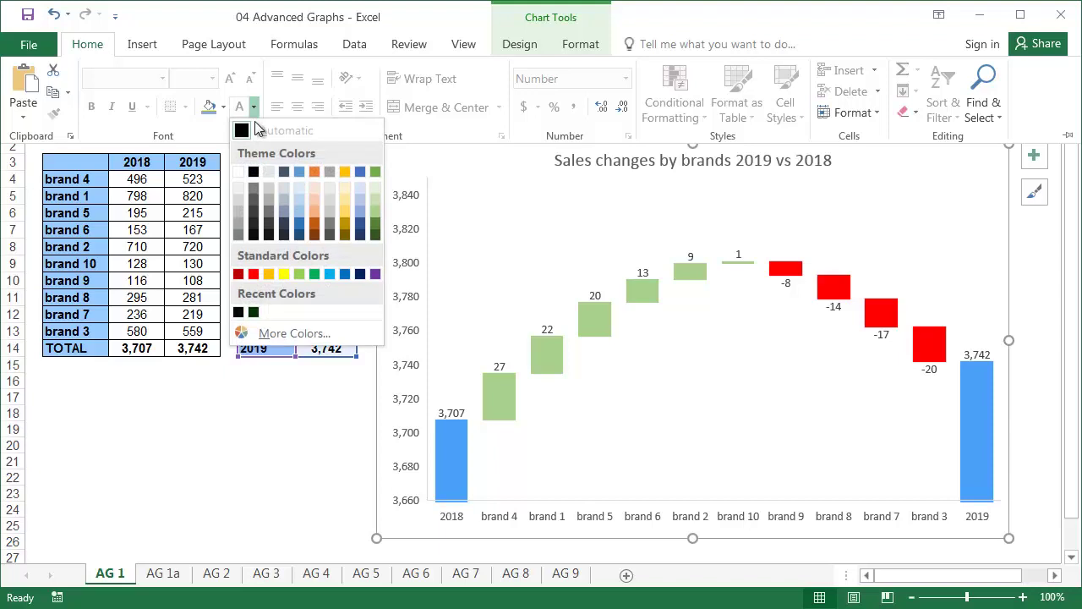
{"action": "left_click", "coordinate": [255, 175]}
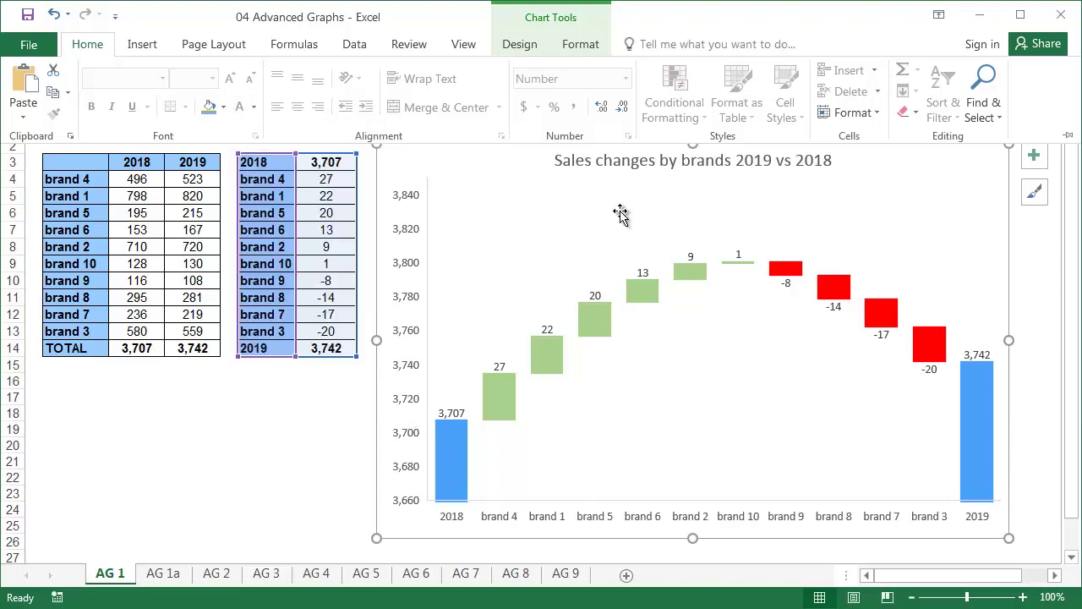
{"action": "left_click", "coordinate": [508, 207]}
Enlarge the chart title to 18 pt
{"action": "left_click", "coordinate": [570, 168]}
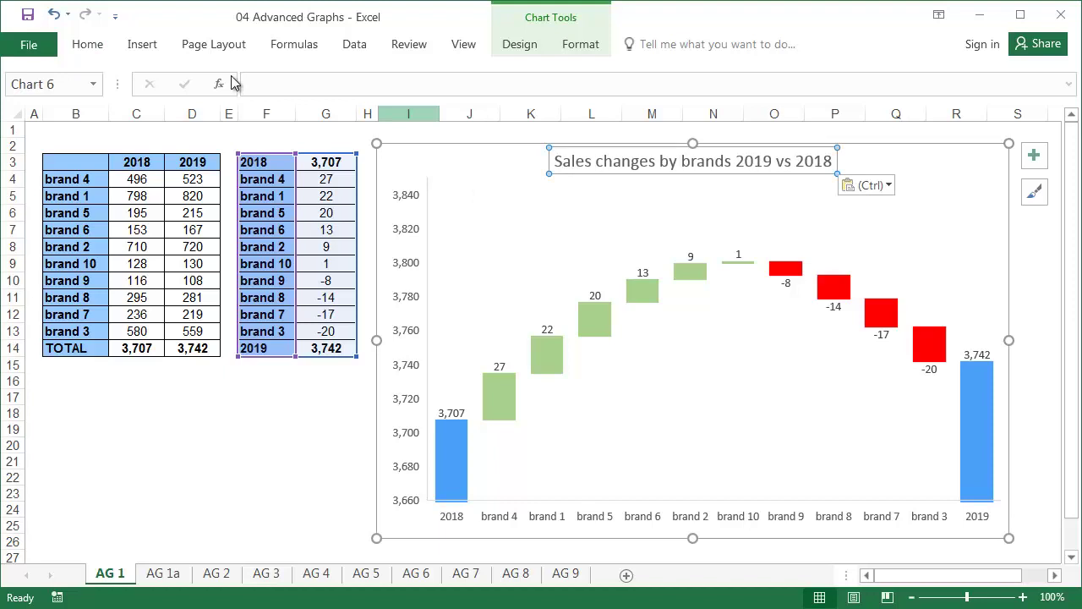
{"action": "left_click", "coordinate": [79, 53]}
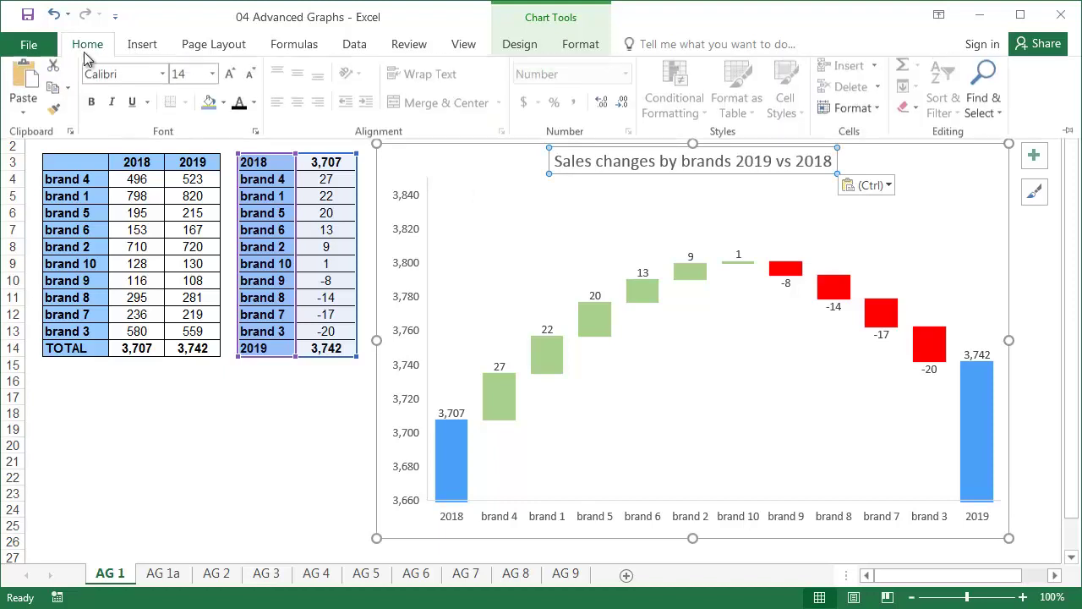
{"action": "left_click", "coordinate": [231, 79]}
{"action": "left_click", "coordinate": [231, 79]}
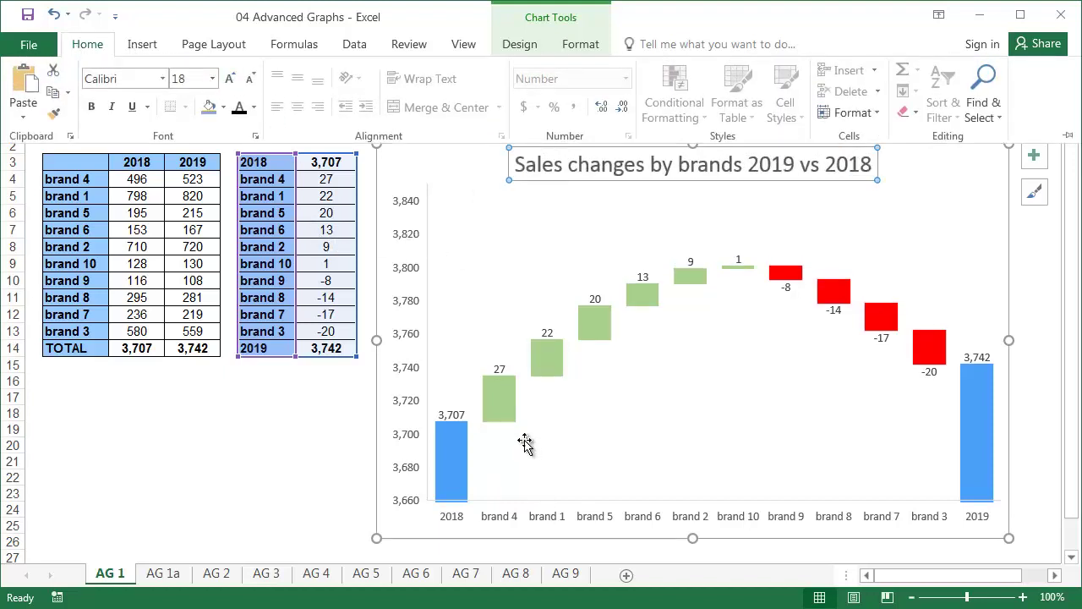
{"action": "left_click", "coordinate": [501, 374]}
Make the chart's data labels 10.5 pt bold
{"action": "left_click", "coordinate": [499, 372]}
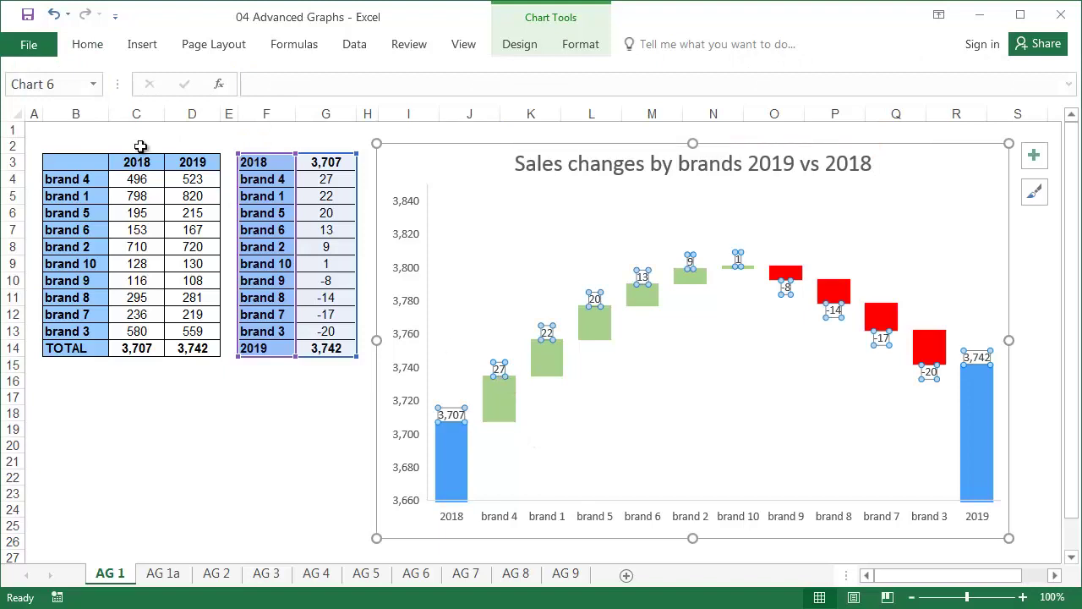
{"action": "left_click", "coordinate": [95, 48]}
{"action": "left_click", "coordinate": [231, 78]}
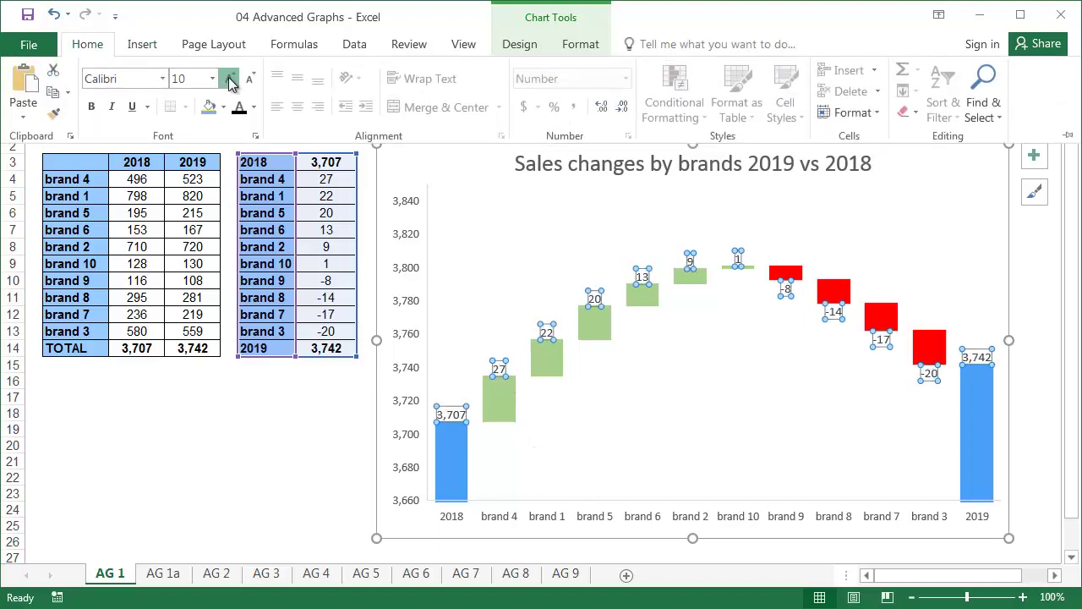
{"action": "left_click", "coordinate": [231, 78]}
{"action": "left_click", "coordinate": [92, 106]}
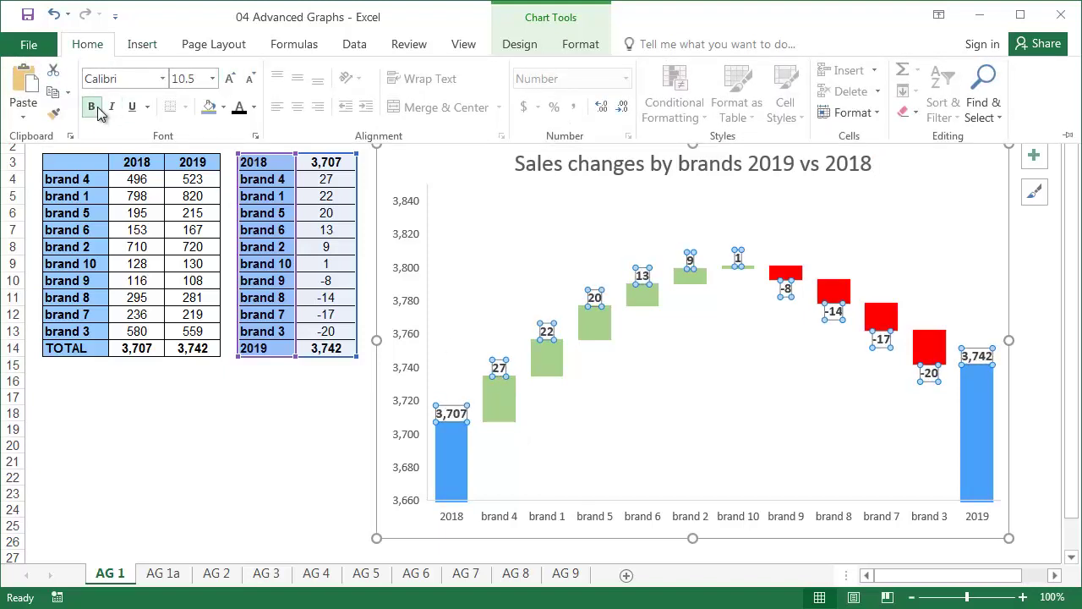
{"action": "left_click", "coordinate": [313, 460]}
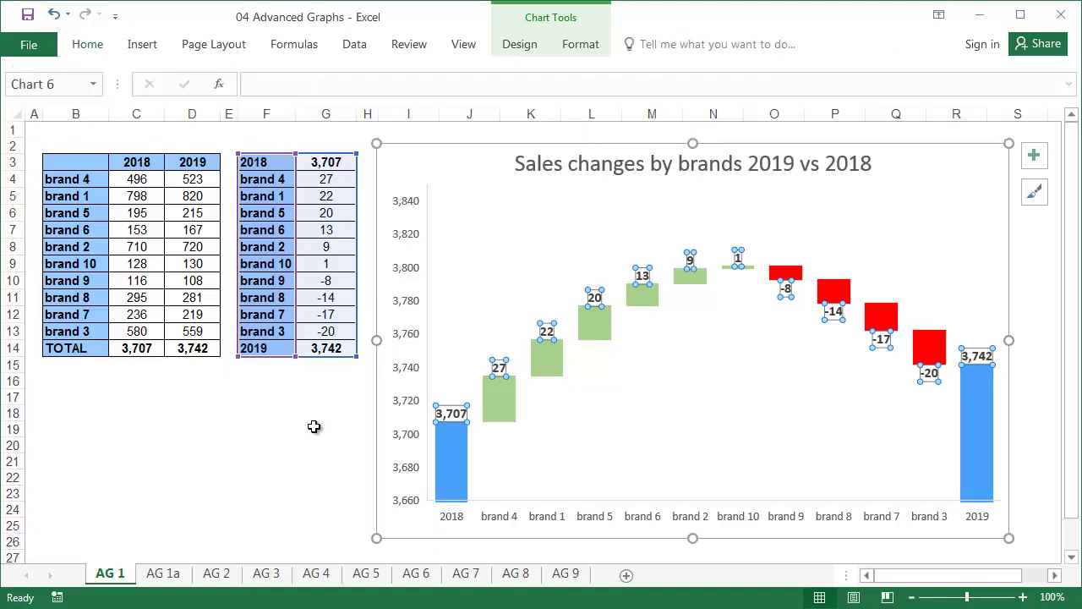
{"action": "left_click", "coordinate": [314, 426]}
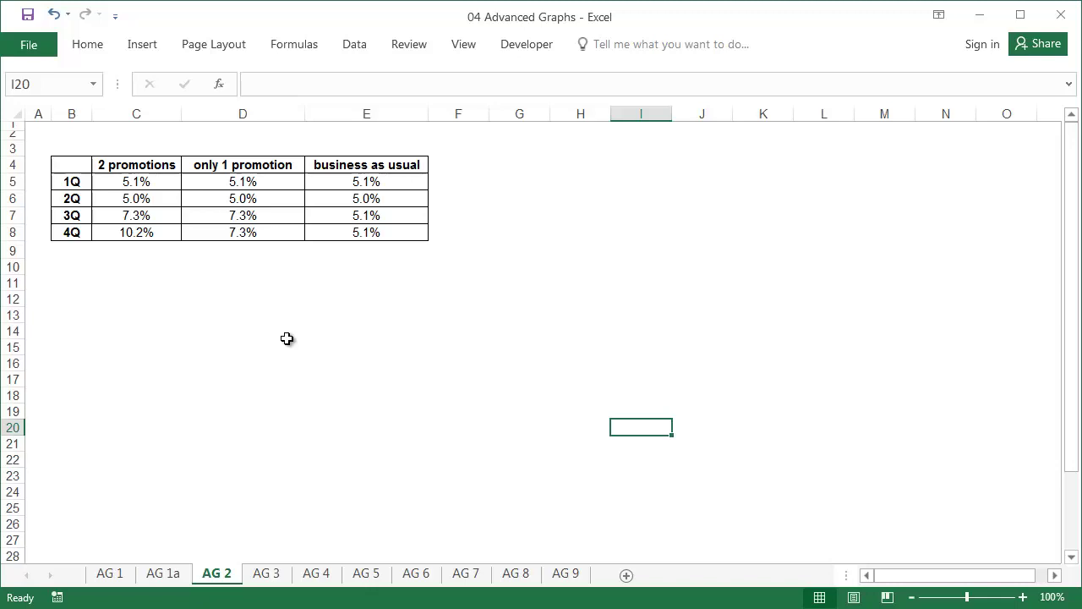
{"action": "left_click_drag", "start_coordinate": [386, 183], "coordinate": [384, 200]}
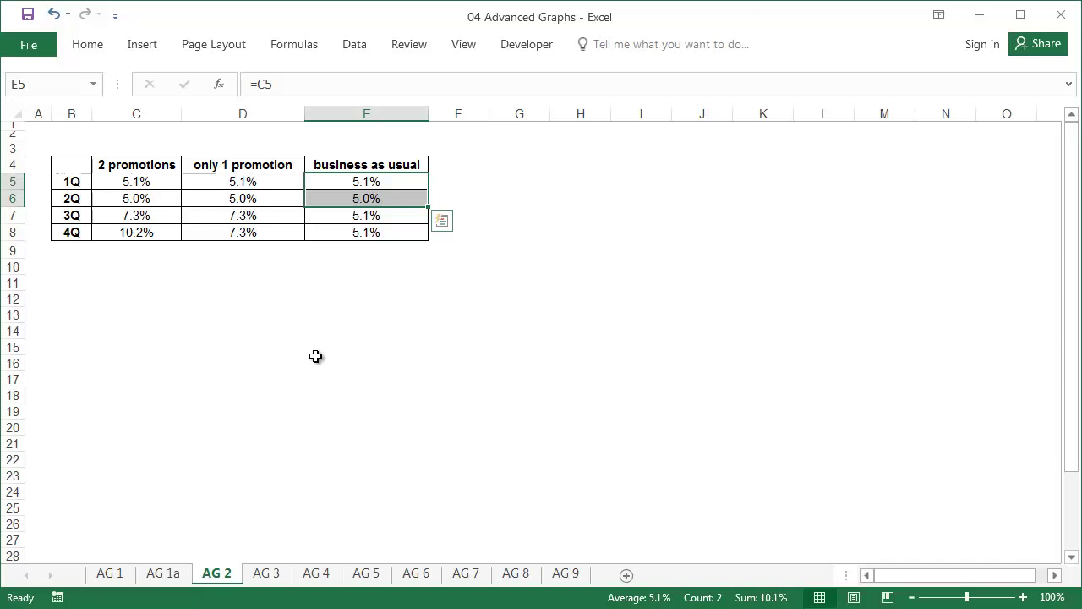
{"action": "left_click_drag", "start_coordinate": [405, 213], "coordinate": [407, 231]}
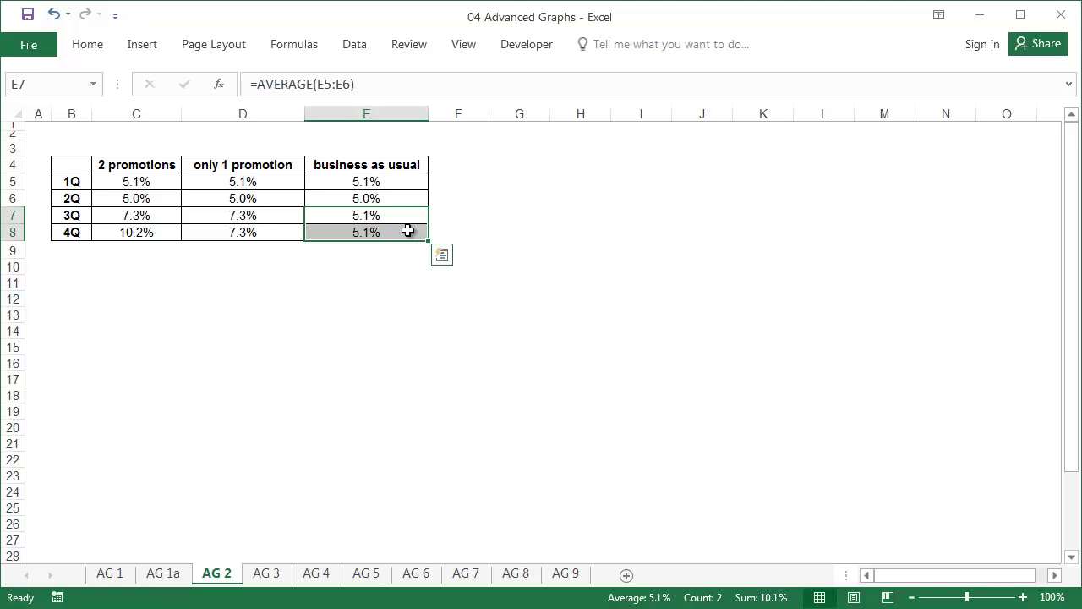
{"action": "left_click", "coordinate": [280, 216]}
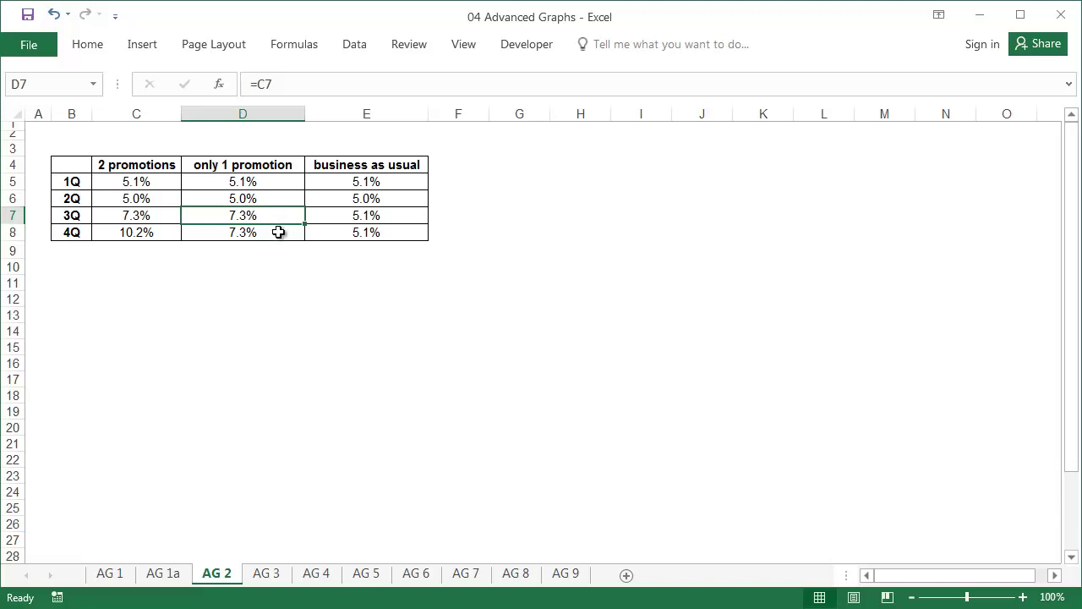
{"action": "left_click", "coordinate": [278, 231]}
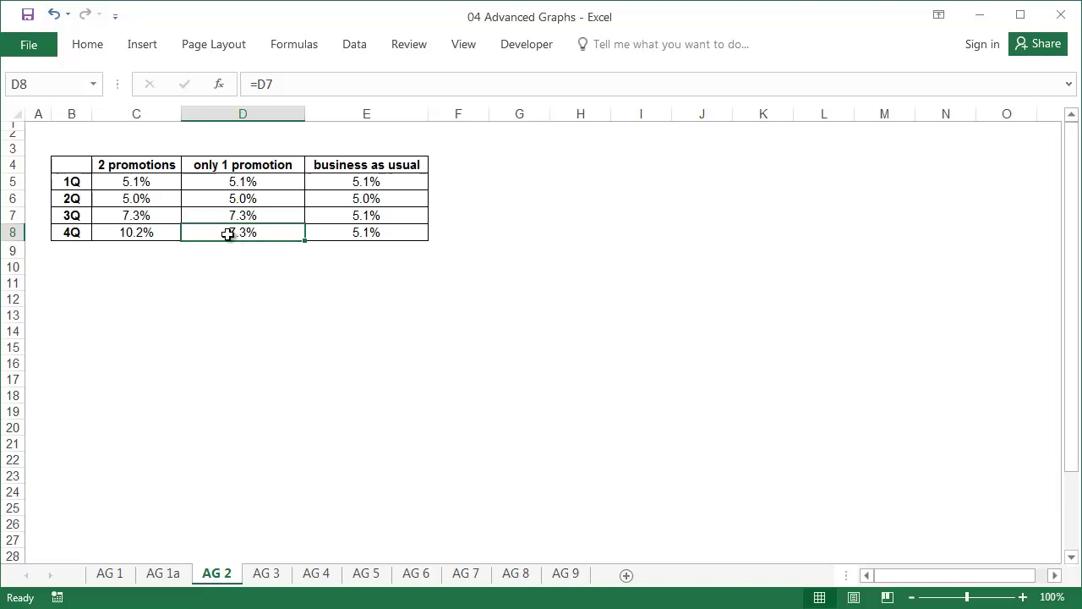
{"action": "left_click", "coordinate": [166, 233]}
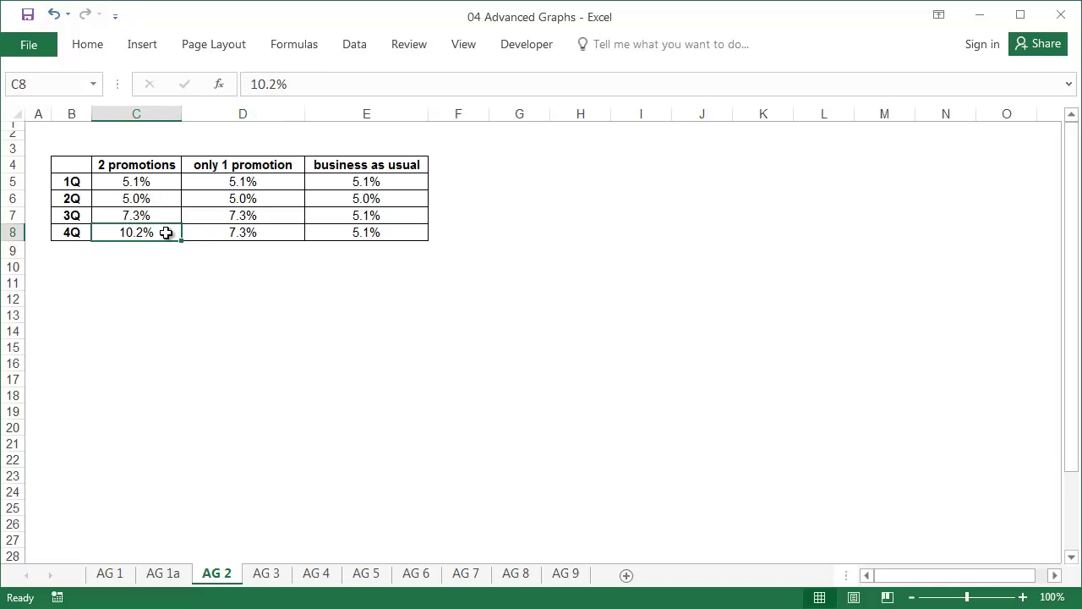
{"action": "left_click", "coordinate": [336, 165]}
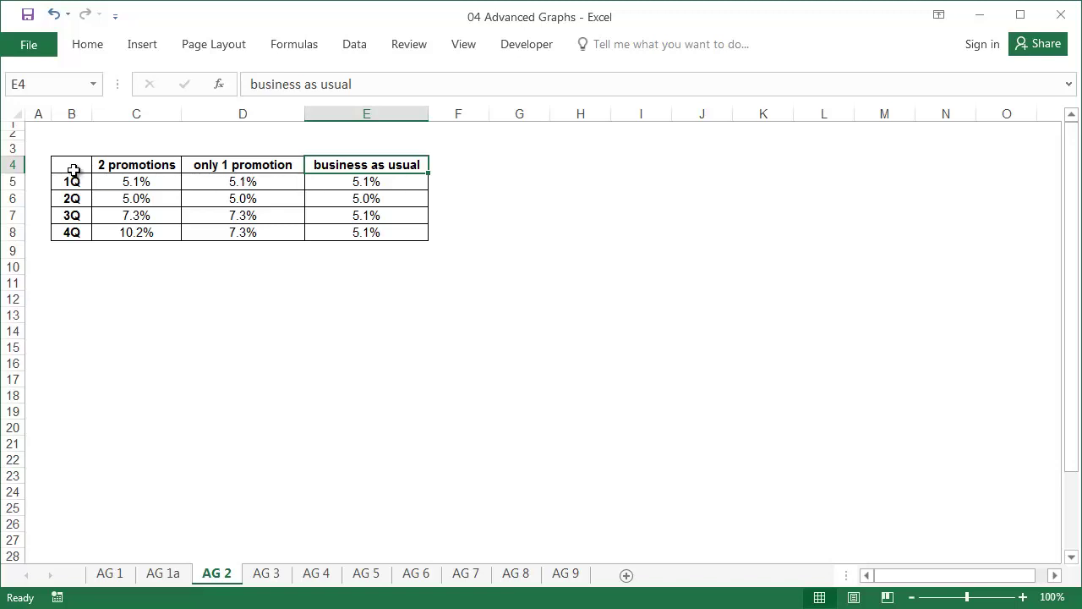
Insert a 2-D line chart of B4:E8 and move it below the table
{"action": "left_click_drag", "start_coordinate": [75, 169], "coordinate": [358, 225]}
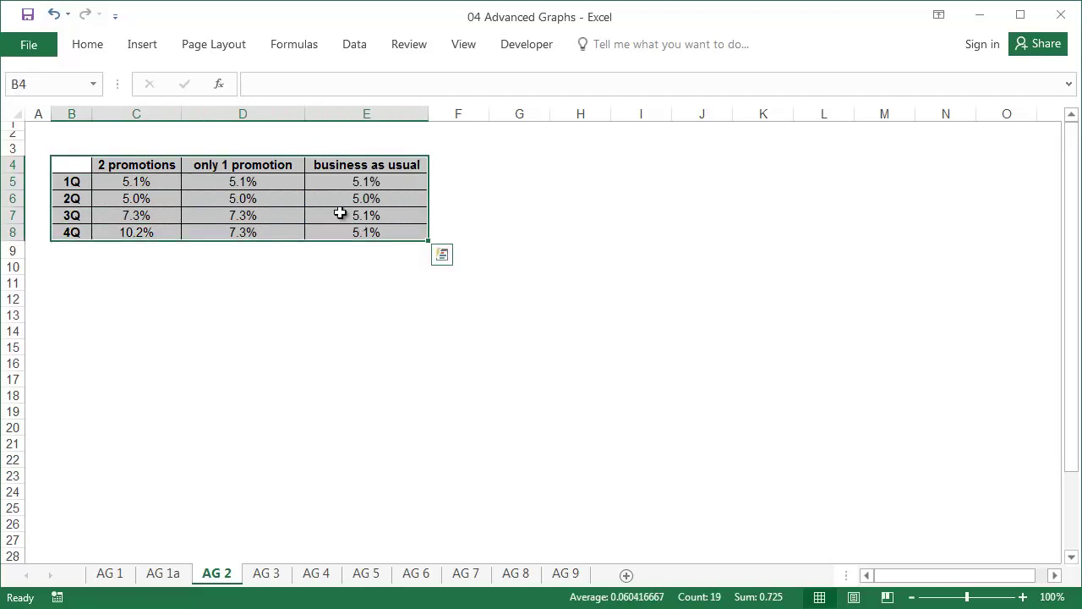
{"action": "left_click", "coordinate": [144, 44]}
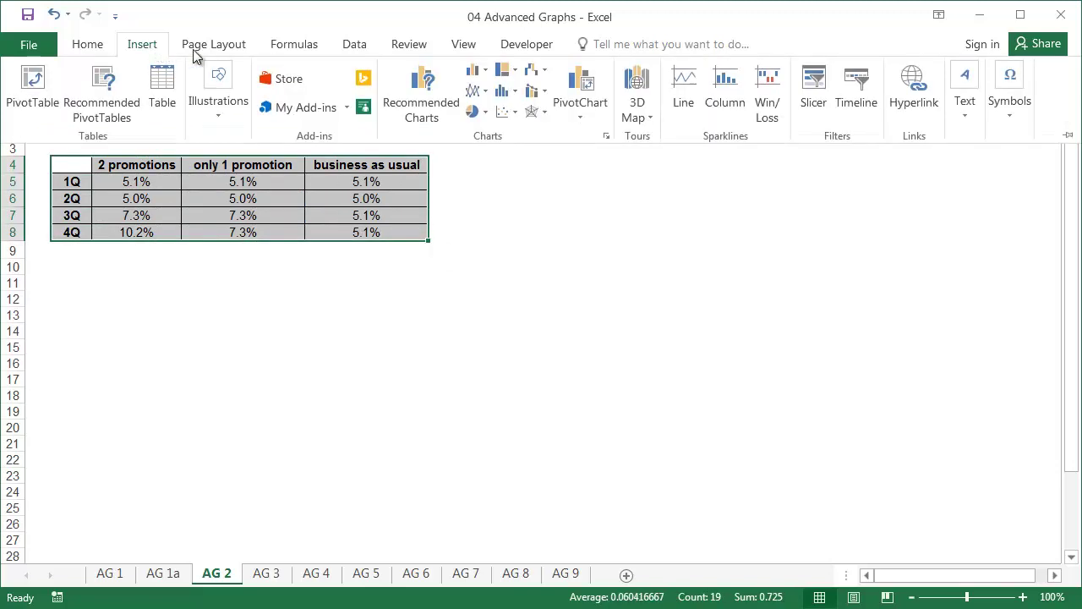
{"action": "left_click", "coordinate": [475, 90]}
{"action": "left_click", "coordinate": [493, 149]}
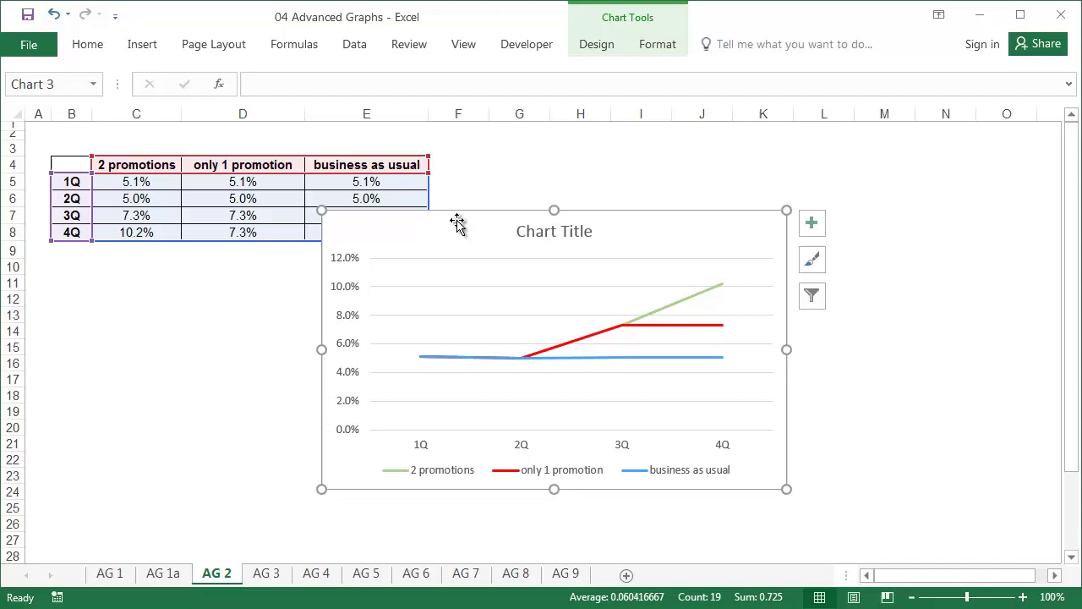
{"action": "left_click_drag", "start_coordinate": [456, 225], "coordinate": [172, 276]}
Apply the dark chart Style 6 to the line chart
{"action": "left_click", "coordinate": [528, 315]}
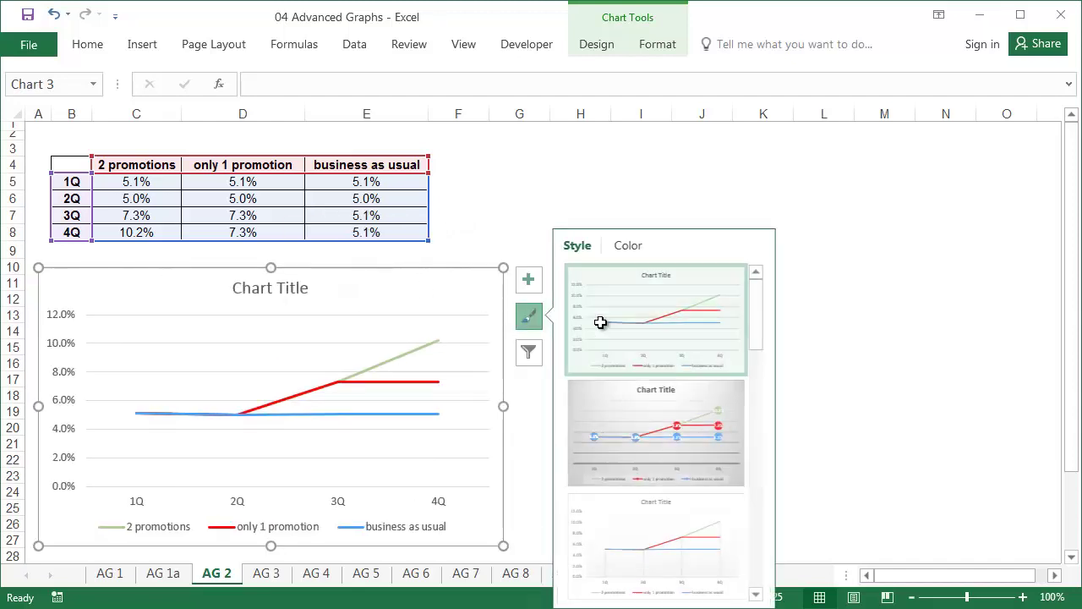
{"action": "scroll", "coordinate": [765, 332], "scroll_direction": "down", "scroll_amount": 1}
{"action": "left_click_drag", "start_coordinate": [765, 332], "coordinate": [767, 445]}
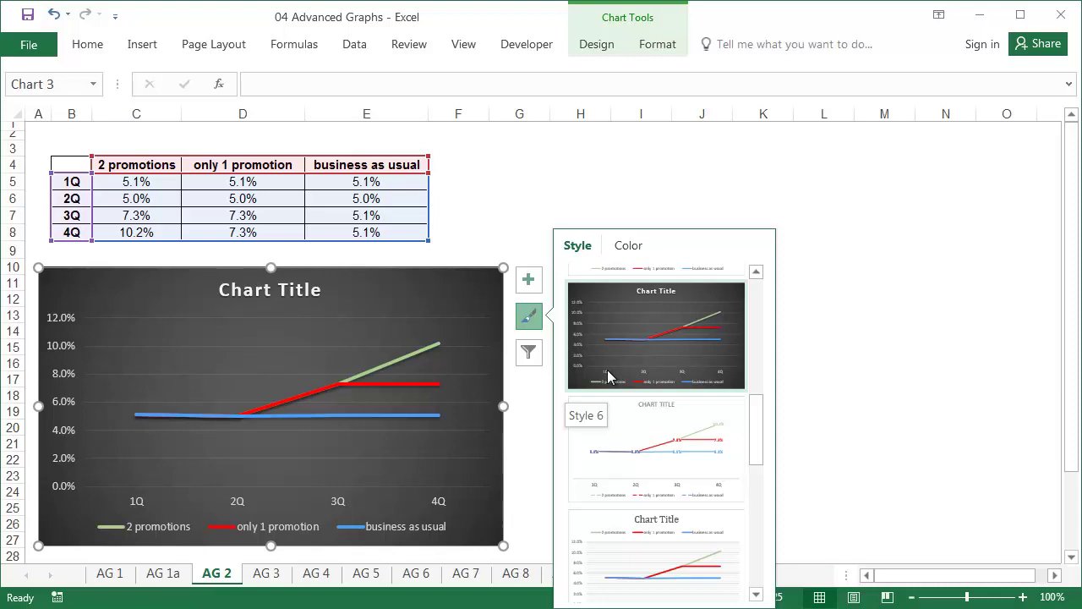
{"action": "left_click", "coordinate": [607, 370]}
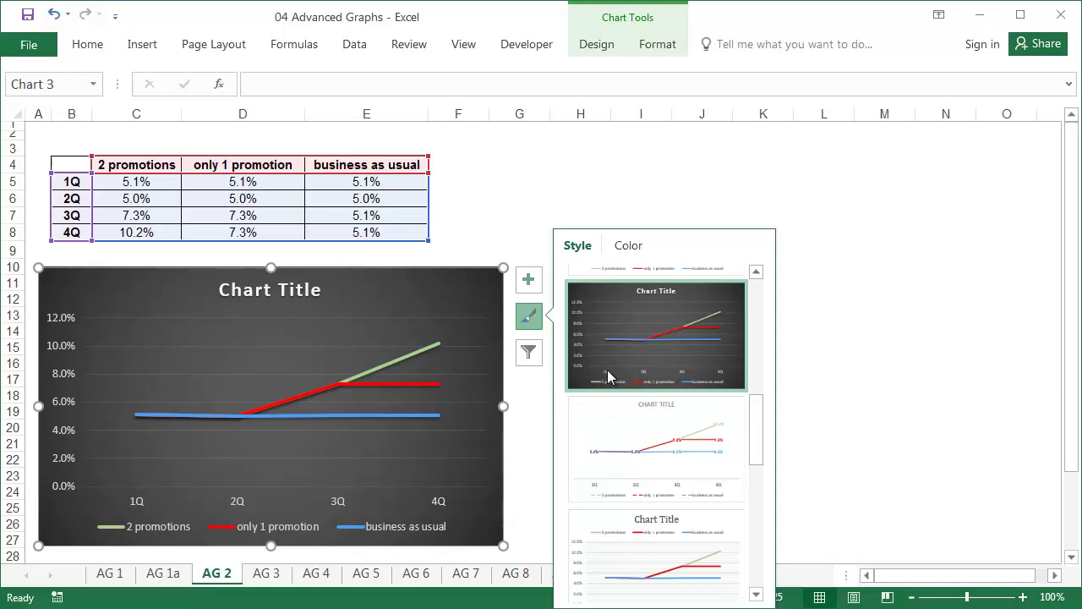
Remove the chart's outline and set its background to No Fill so it is transparent
{"action": "left_click", "coordinate": [803, 363]}
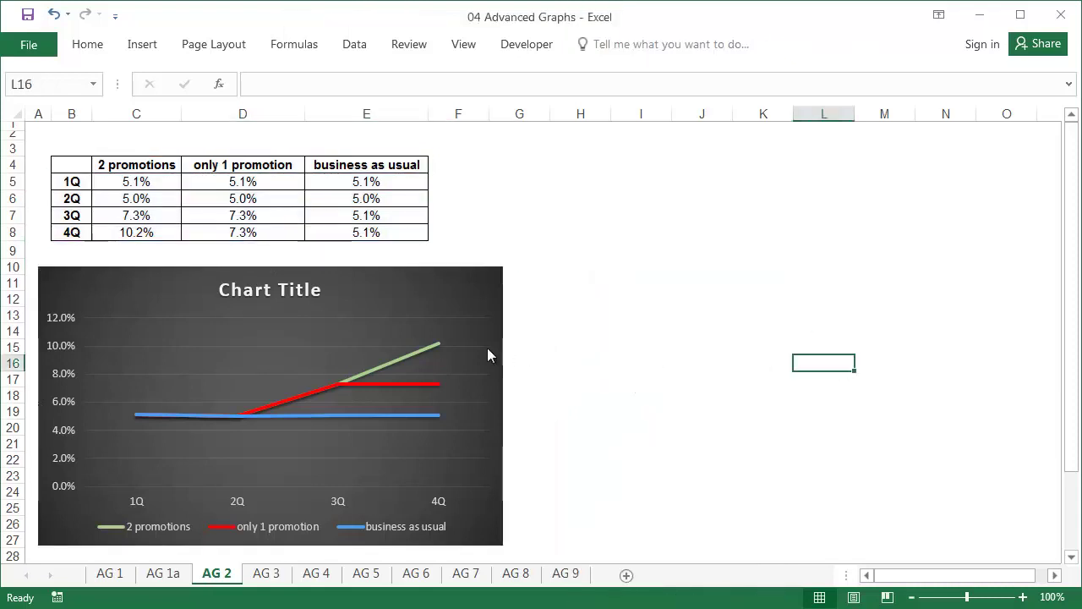
{"action": "left_click", "coordinate": [462, 344]}
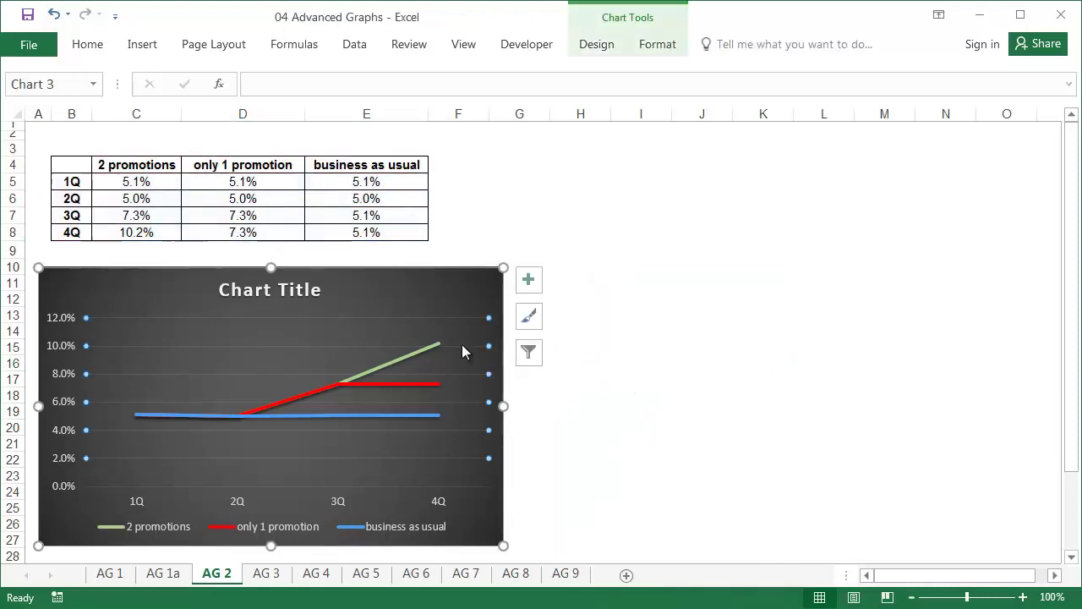
{"action": "right_click", "coordinate": [421, 286]}
{"action": "left_click", "coordinate": [478, 160]}
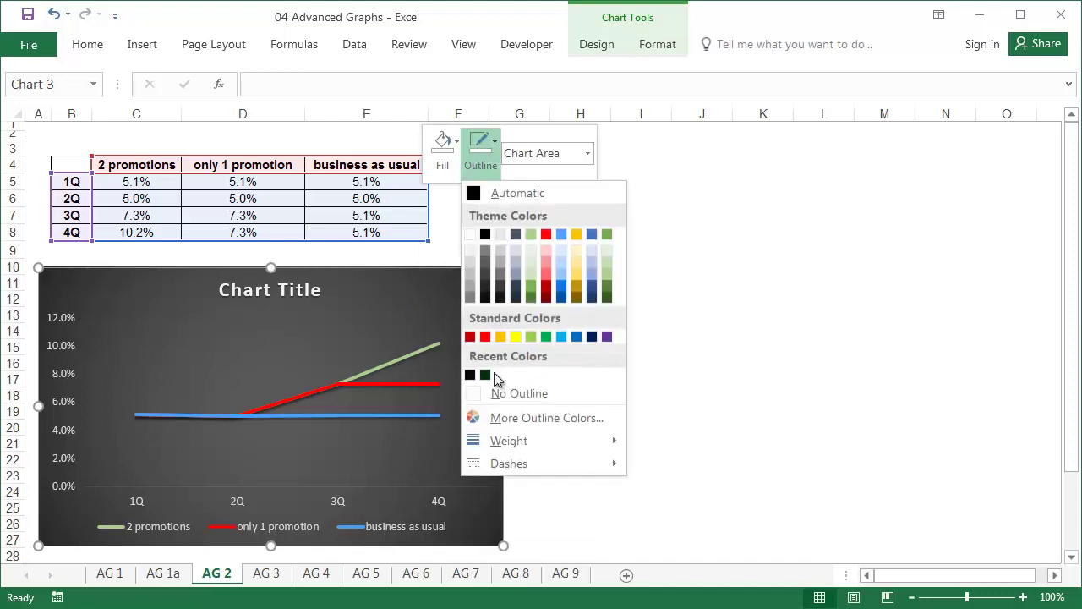
{"action": "left_click", "coordinate": [502, 391]}
{"action": "left_click", "coordinate": [446, 142]}
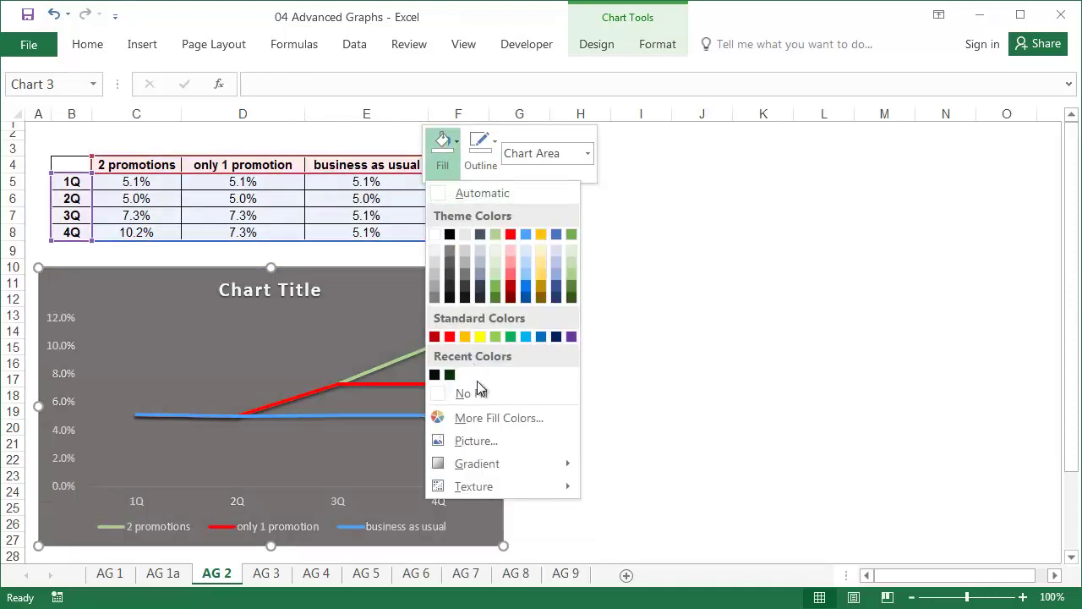
{"action": "left_click", "coordinate": [476, 387]}
{"action": "left_click", "coordinate": [580, 380]}
Fill cells A10:H27 behind the chart with black
{"action": "mouse_move", "coordinate": [47, 267]}
{"action": "left_mouse_down"}
{"action": "mouse_move", "coordinate": [566, 397]}
{"action": "mouse_move", "coordinate": [573, 551]}
{"action": "left_mouse_up"}
{"action": "right_click", "coordinate": [561, 539]}
{"action": "left_click", "coordinate": [651, 570]}
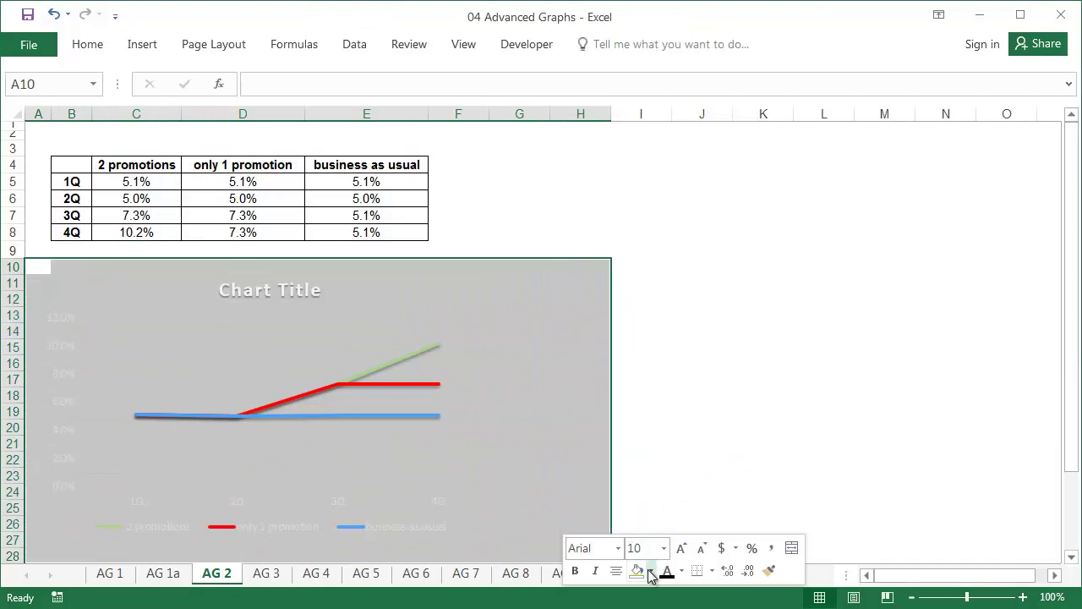
{"action": "left_click", "coordinate": [637, 505]}
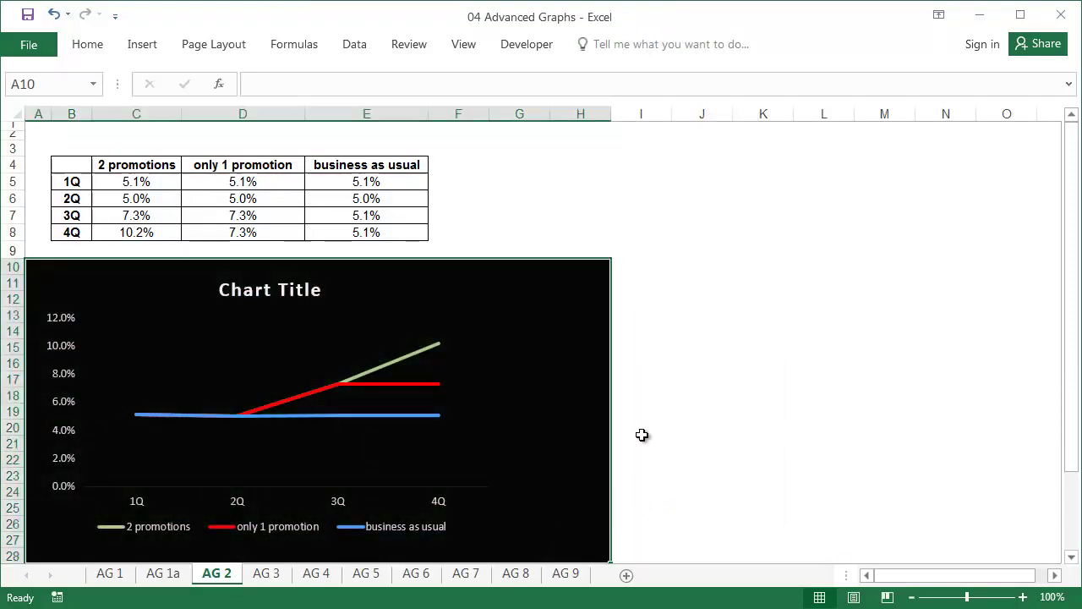
{"action": "left_click", "coordinate": [642, 438]}
Make the vertical axis labels bold and show them with 0 decimal places
{"action": "left_click", "coordinate": [67, 372]}
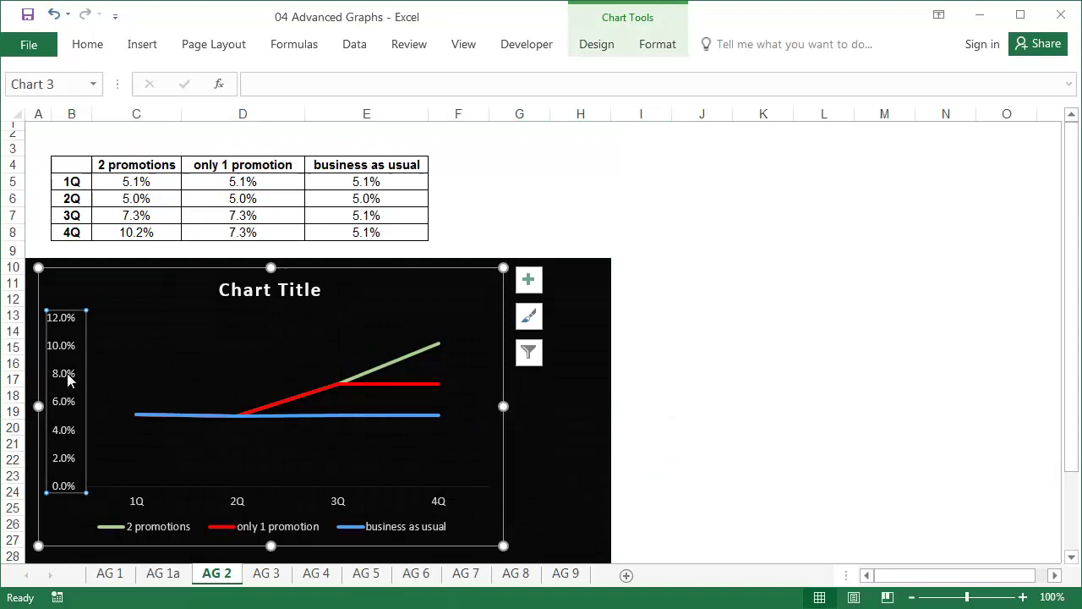
{"action": "left_click", "coordinate": [85, 51]}
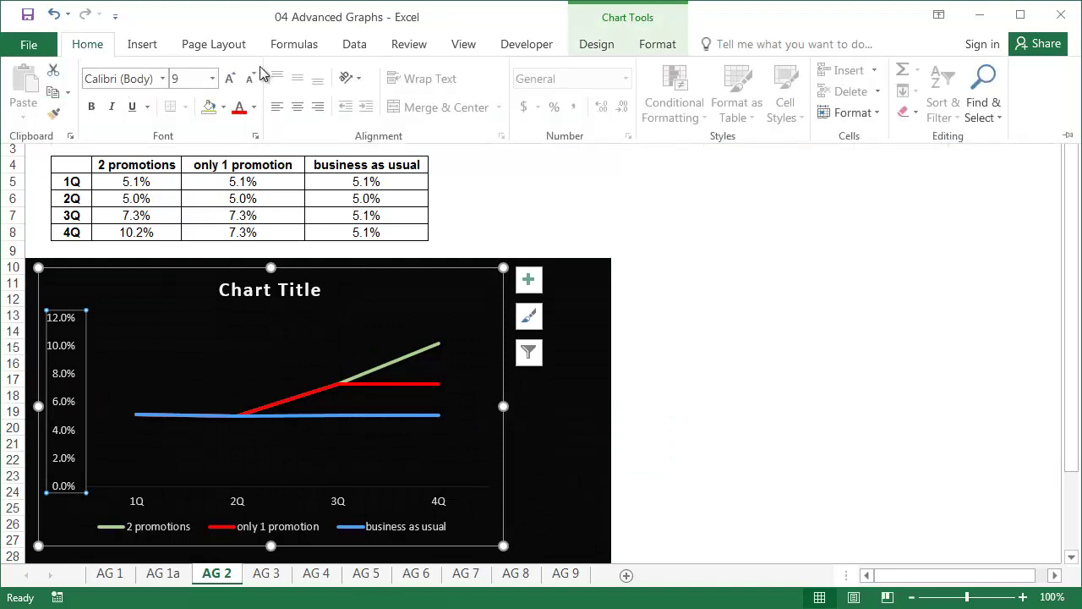
{"action": "left_click", "coordinate": [92, 106]}
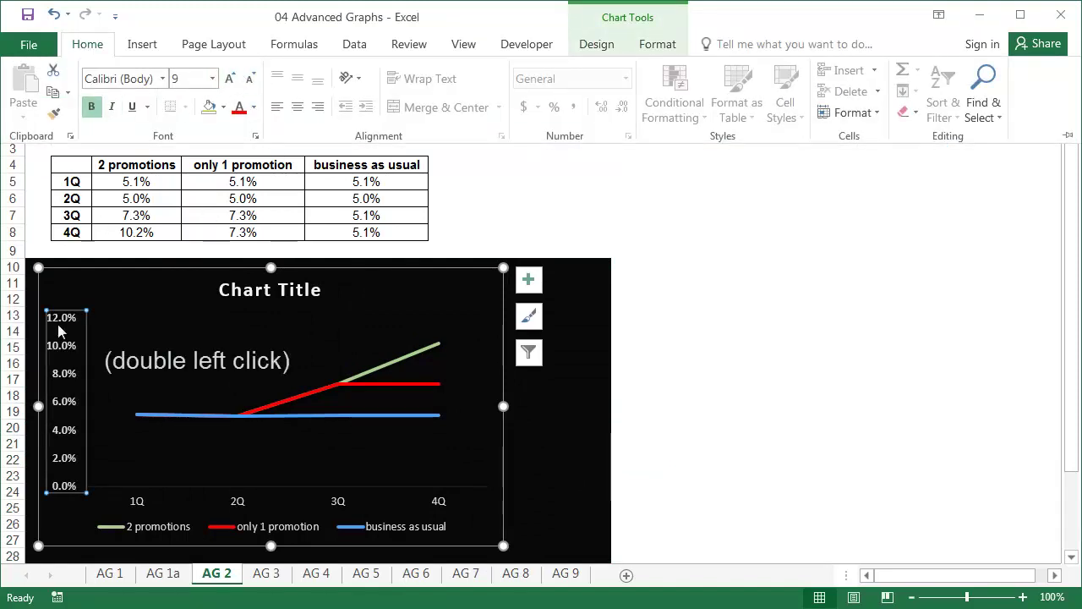
{"action": "double_click", "coordinate": [61, 376]}
{"action": "scroll", "coordinate": [1056, 541], "scroll_direction": "down", "scroll_amount": 5}
{"action": "left_click", "coordinate": [843, 560]}
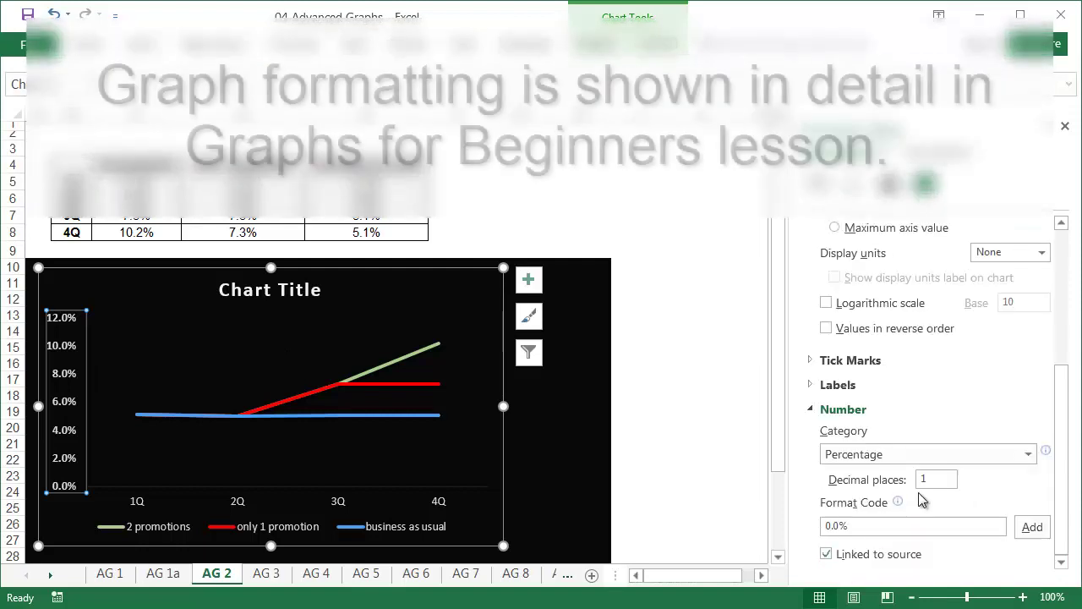
{"action": "double_click", "coordinate": [936, 479]}
{"action": "type", "text": "0"}
{"action": "left_click", "coordinate": [234, 506]}
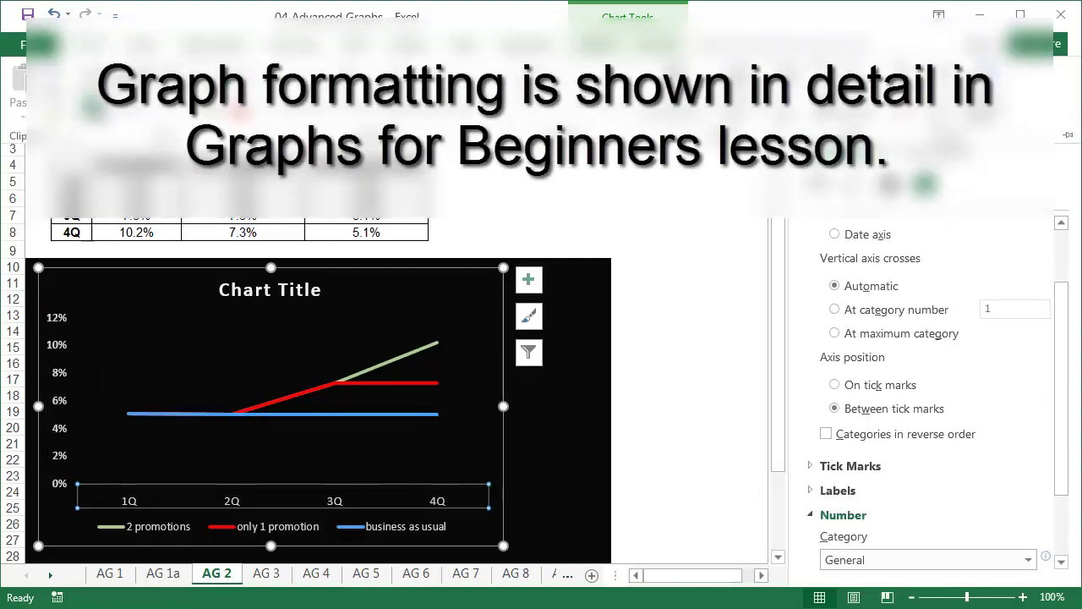
Shrink the legend and move it to the chart's top right
{"action": "left_click", "coordinate": [174, 526]}
{"action": "left_click_drag", "start_coordinate": [74, 513], "coordinate": [341, 452]}
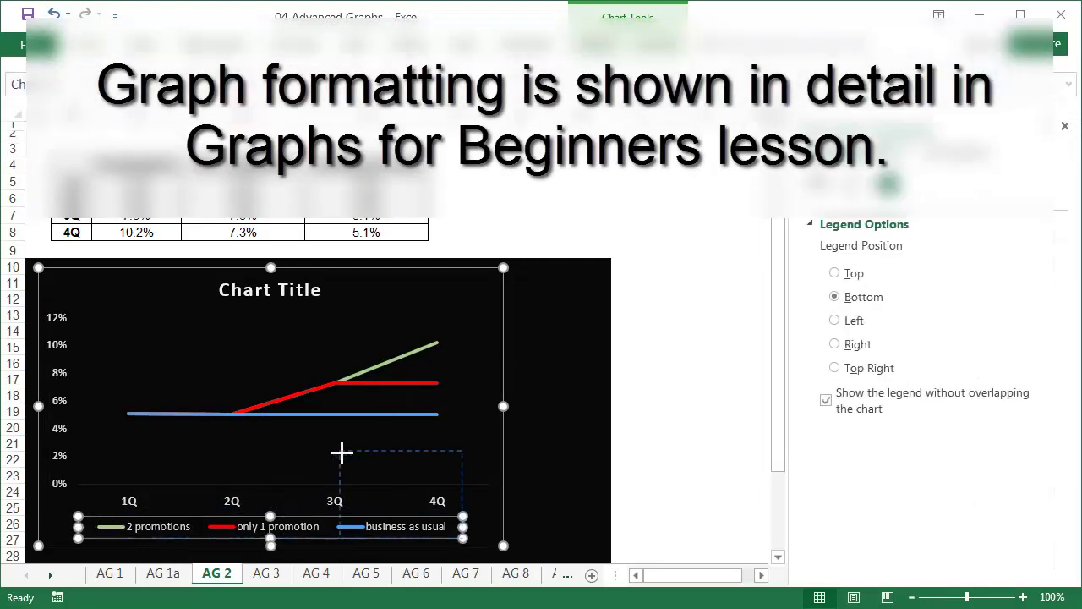
{"action": "left_click_drag", "start_coordinate": [404, 438], "coordinate": [439, 320]}
{"action": "left_click_drag", "start_coordinate": [503, 406], "coordinate": [589, 406]}
Resize the plot area, and narrow the legend so its entries wrap beside the line ends
{"action": "left_click", "coordinate": [541, 401]}
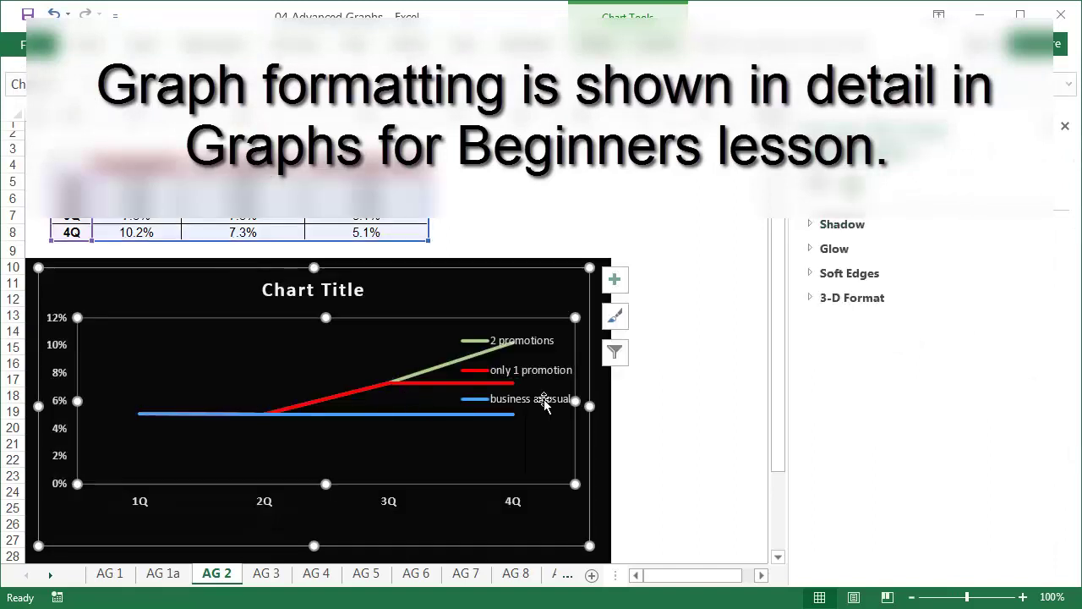
{"action": "left_click_drag", "start_coordinate": [460, 403], "coordinate": [460, 402]}
{"action": "left_click_drag", "start_coordinate": [265, 482], "coordinate": [266, 505]}
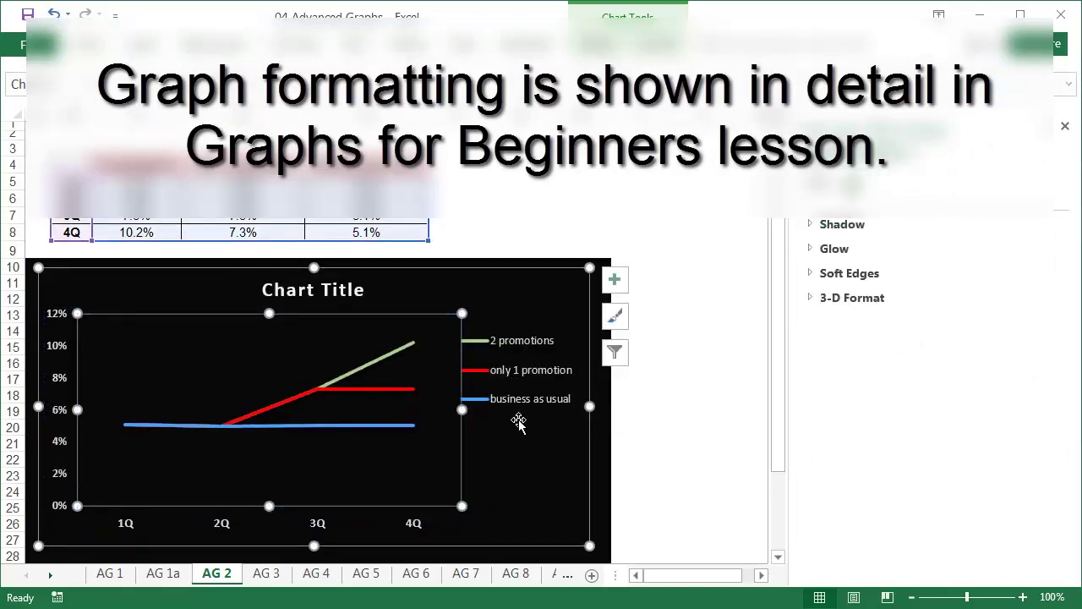
{"action": "left_click_drag", "start_coordinate": [515, 415], "coordinate": [507, 447]}
{"action": "left_click", "coordinate": [460, 409]}
{"action": "left_click_drag", "start_coordinate": [460, 410], "coordinate": [488, 410]}
{"action": "left_click", "coordinate": [508, 394]}
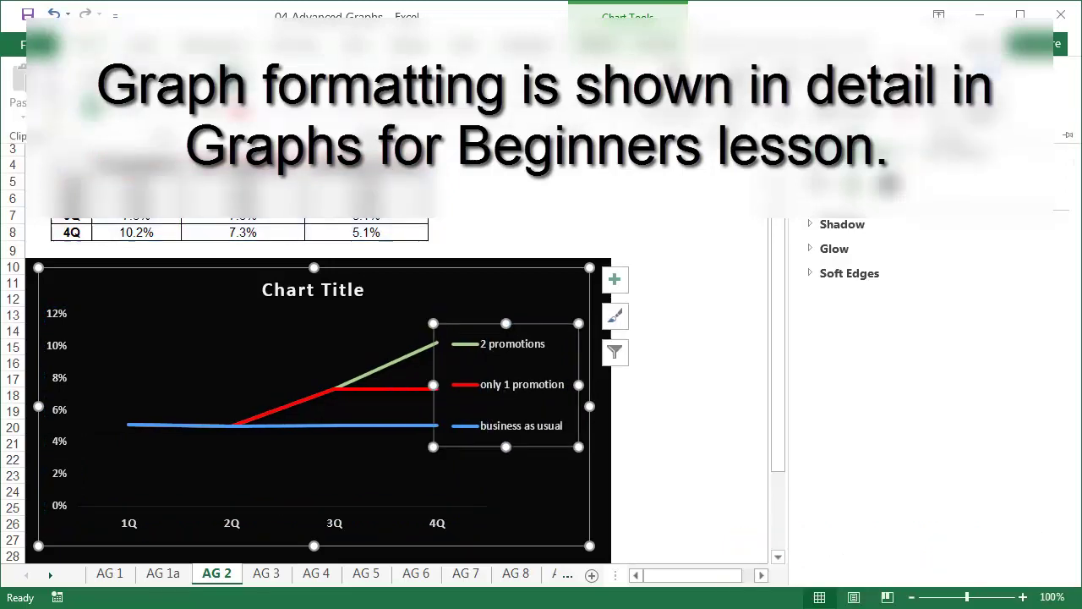
{"action": "left_click_drag", "start_coordinate": [433, 385], "coordinate": [463, 384]}
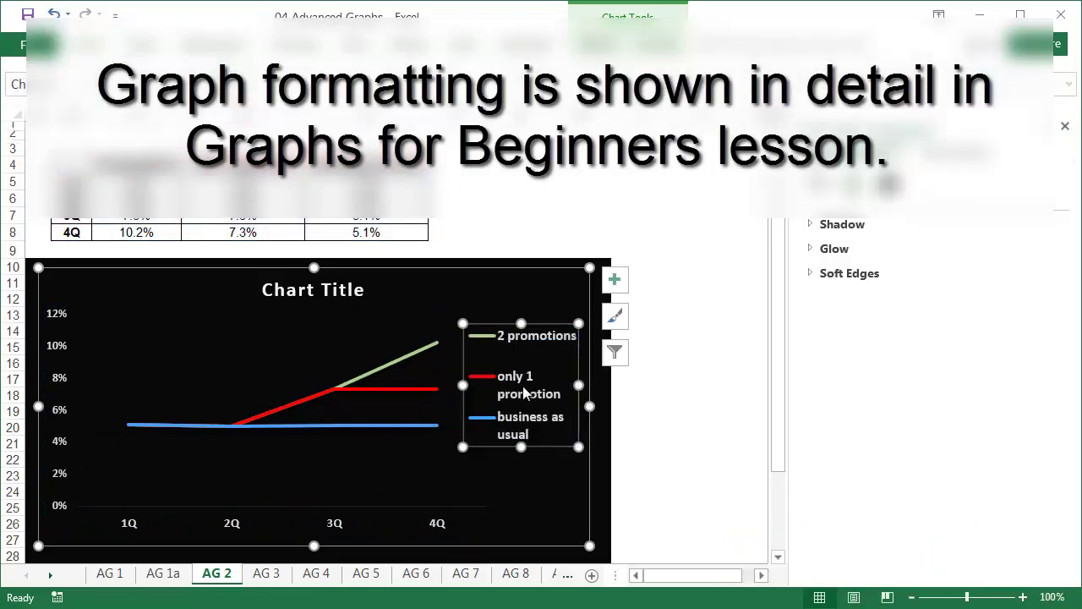
{"action": "left_click_drag", "start_coordinate": [497, 448], "coordinate": [495, 448]}
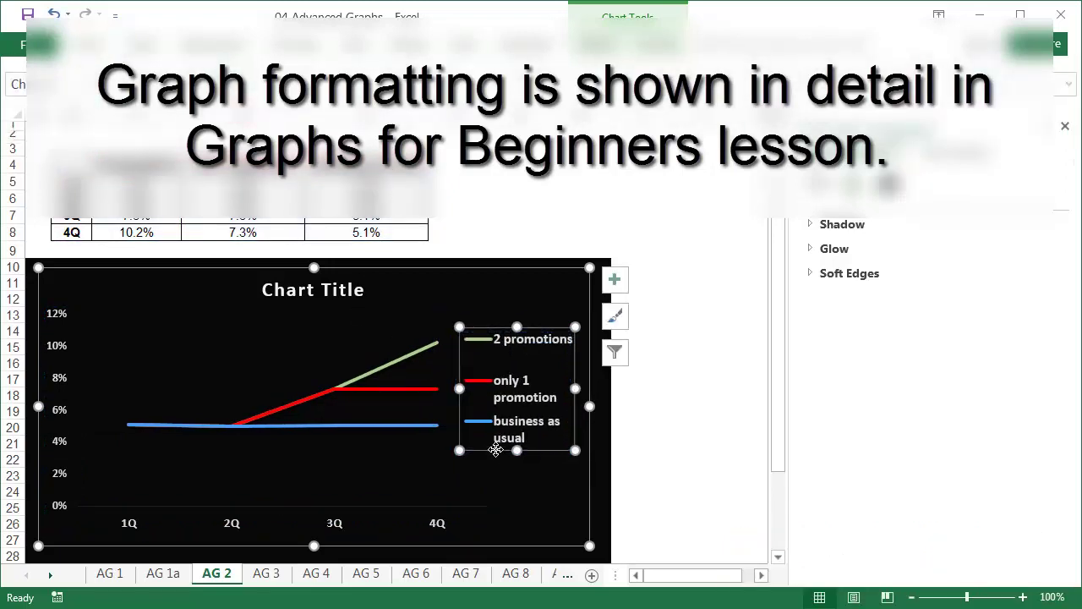
Add data labels to the blue, red and green lines
{"action": "left_click", "coordinate": [635, 430]}
{"action": "left_click", "coordinate": [302, 425]}
{"action": "right_click", "coordinate": [302, 424]}
{"action": "left_click", "coordinate": [364, 367]}
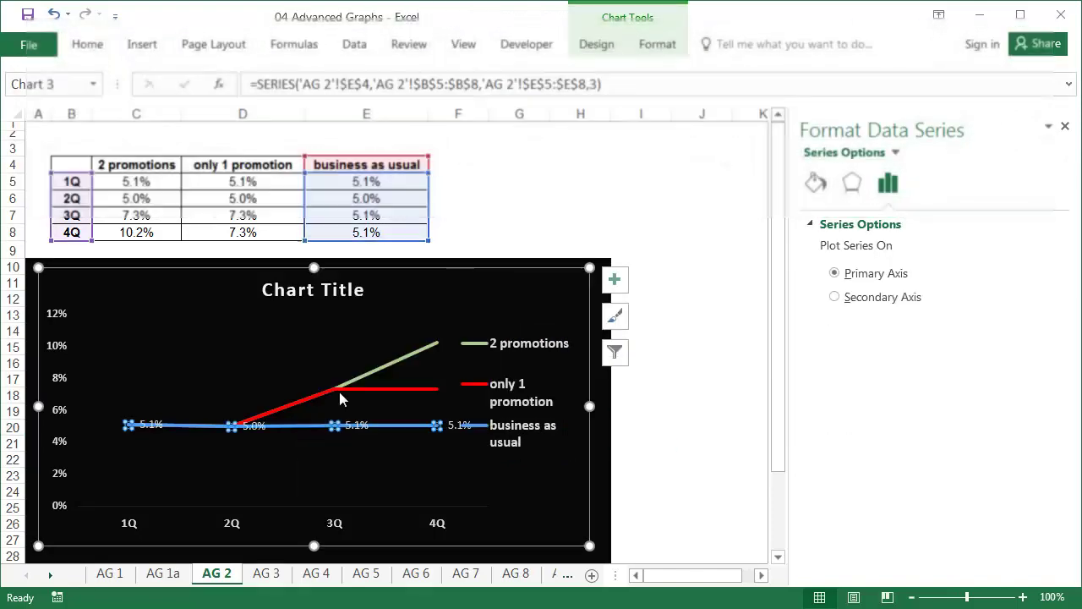
{"action": "right_click", "coordinate": [365, 390]}
{"action": "left_click", "coordinate": [436, 519]}
{"action": "right_click", "coordinate": [414, 355]}
{"action": "left_click", "coordinate": [485, 485]}
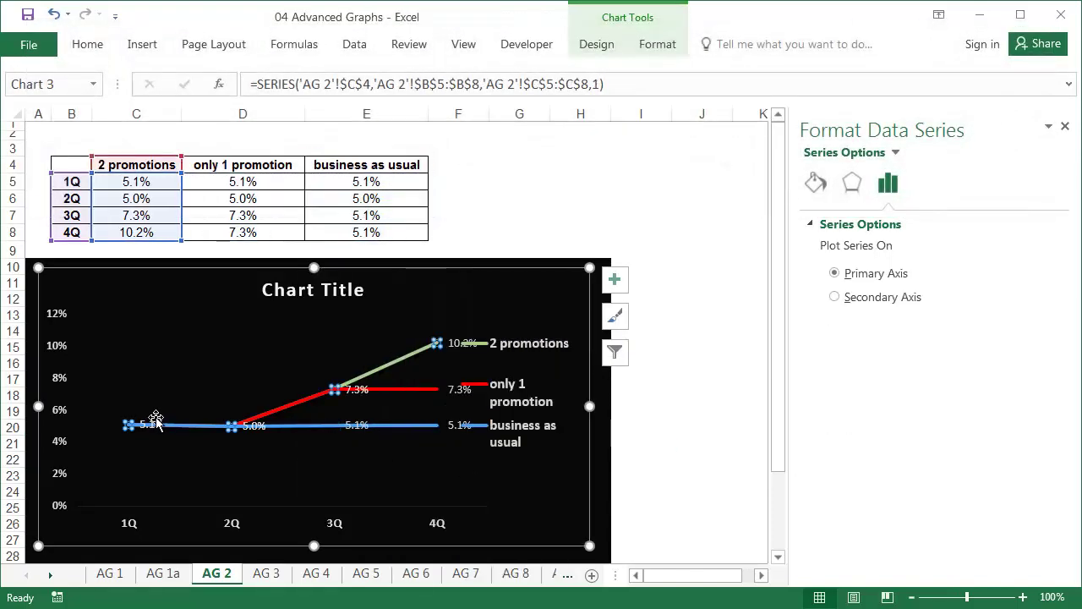
Move the blue 1Q 5.1%, 2Q 5.0%, 3Q 5.1% and 4Q 5.1% labels below the line
{"action": "left_click", "coordinate": [150, 416]}
{"action": "left_click", "coordinate": [150, 416]}
{"action": "left_click", "coordinate": [252, 417]}
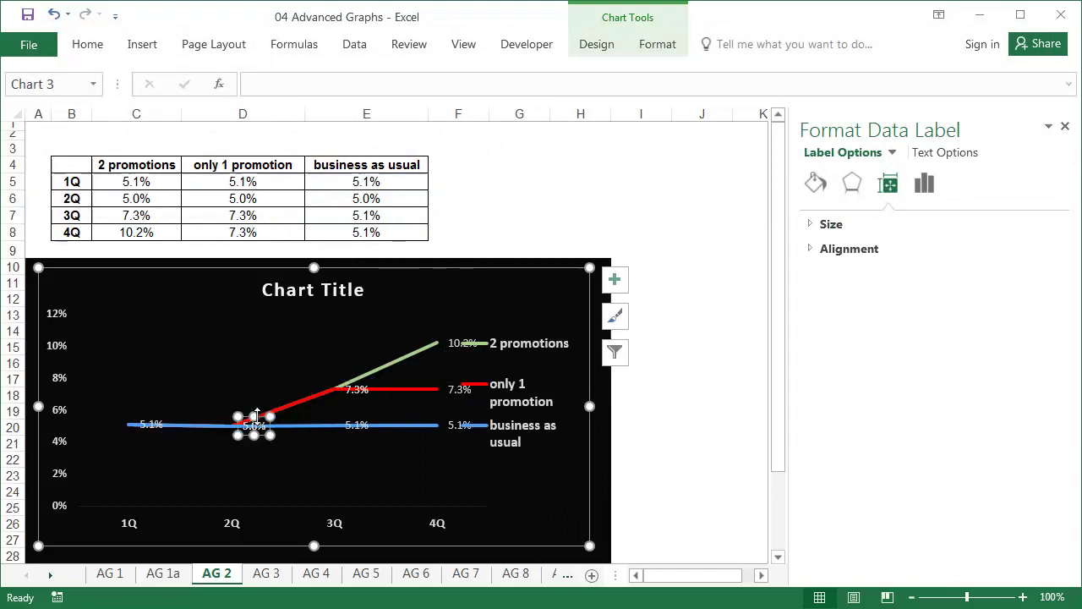
{"action": "left_click", "coordinate": [355, 389]}
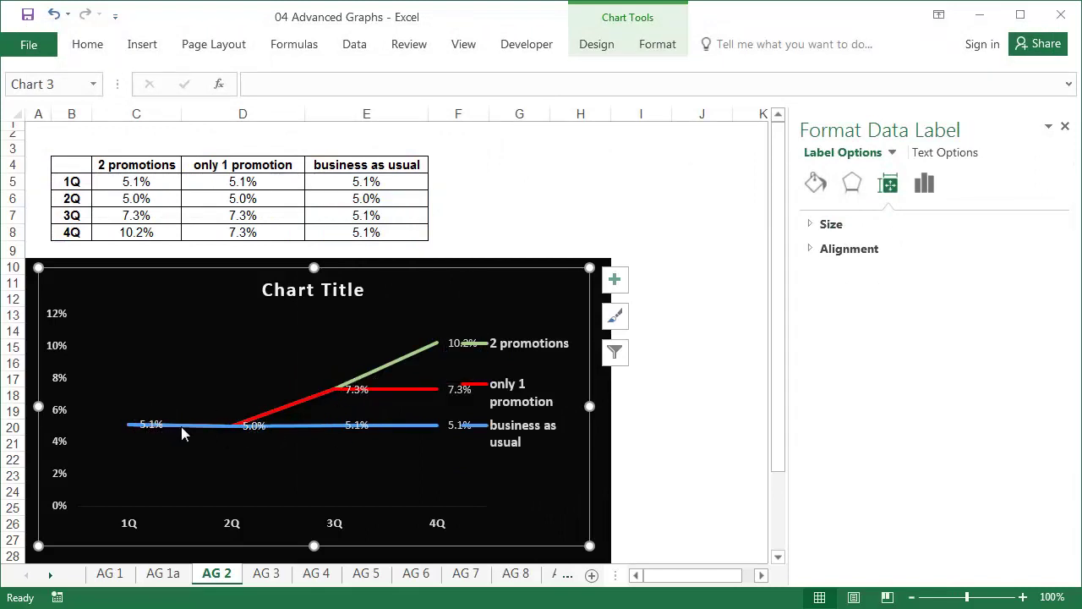
{"action": "left_click_drag", "start_coordinate": [151, 423], "coordinate": [140, 449]}
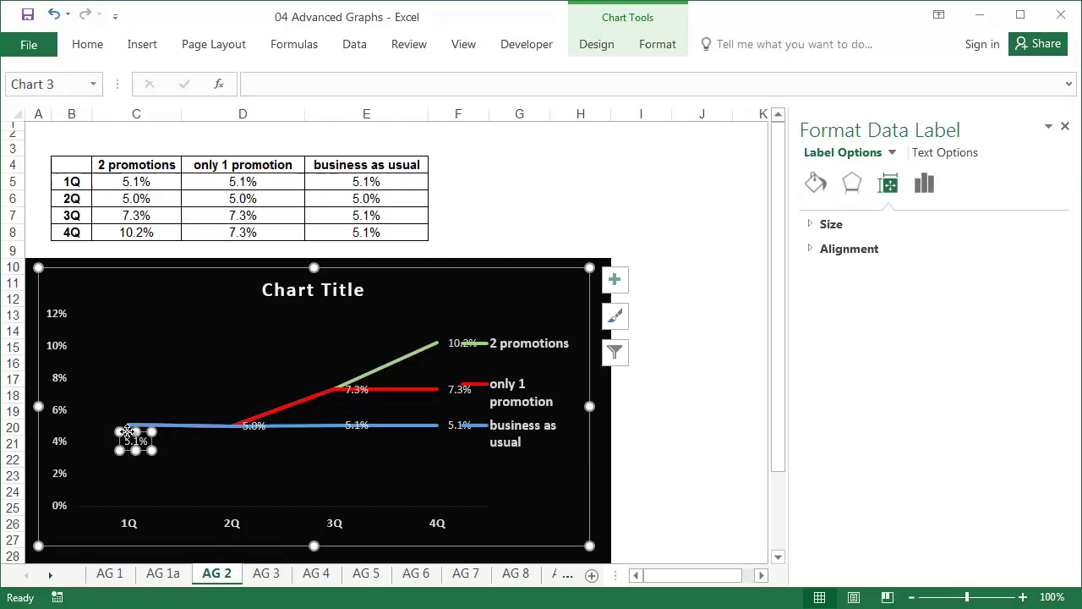
{"action": "left_click", "coordinate": [249, 431]}
{"action": "left_click_drag", "start_coordinate": [249, 431], "coordinate": [246, 445]}
{"action": "left_click", "coordinate": [356, 430]}
{"action": "left_click_drag", "start_coordinate": [356, 429], "coordinate": [345, 455]}
{"action": "left_click", "coordinate": [447, 437]}
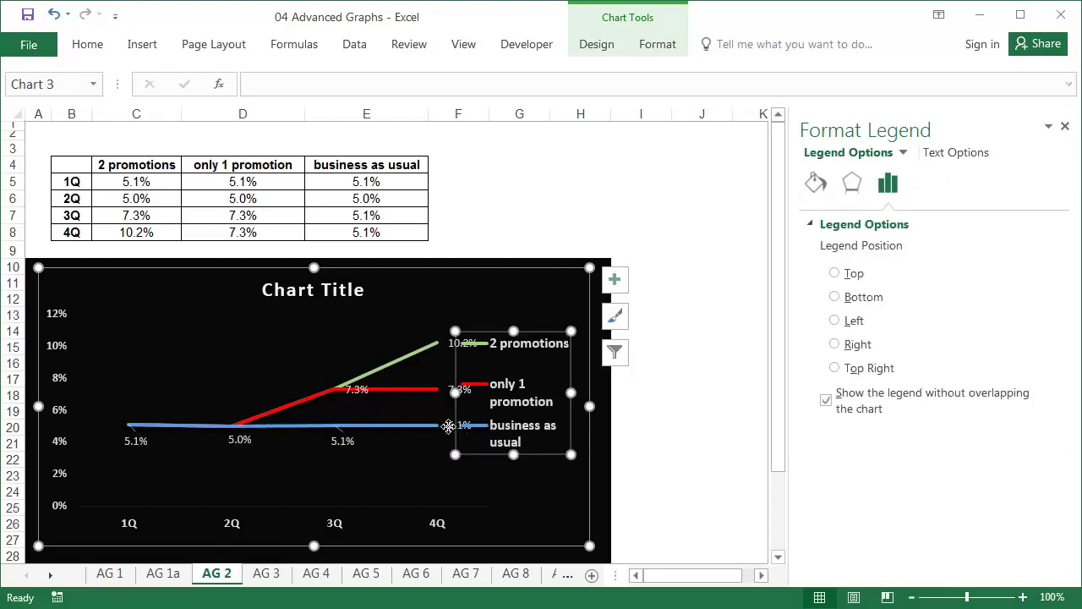
{"action": "left_click_drag", "start_coordinate": [449, 433], "coordinate": [428, 449]}
{"action": "left_click", "coordinate": [339, 441]}
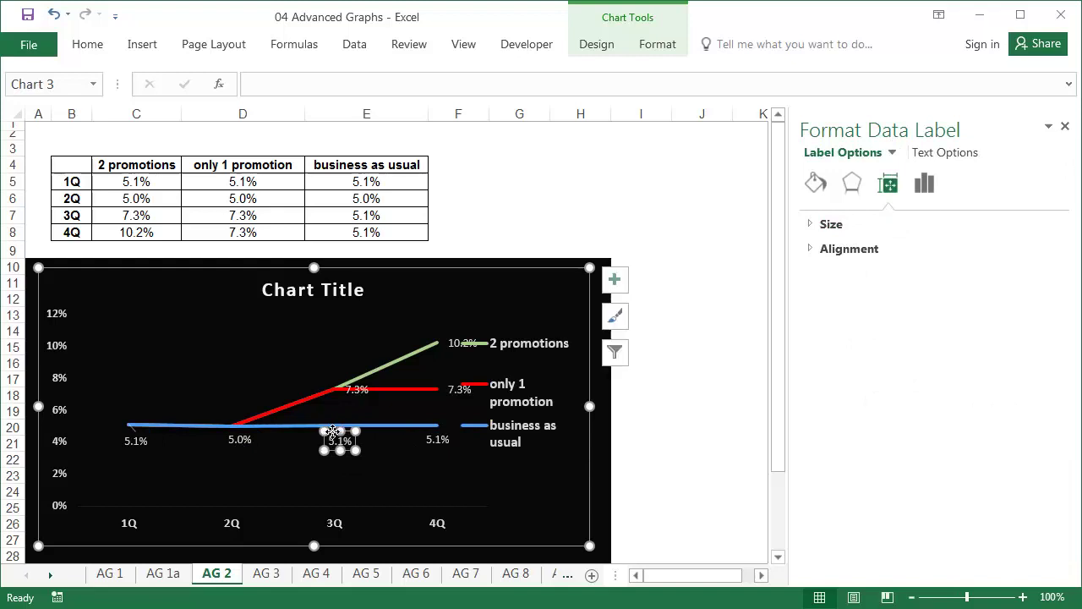
{"action": "left_click", "coordinate": [142, 441]}
Move the red 3Q and 4Q 7.3% labels and the green 10.2% label above their lines
{"action": "left_click", "coordinate": [356, 389]}
{"action": "left_click_drag", "start_coordinate": [356, 389], "coordinate": [321, 382]}
{"action": "left_click", "coordinate": [463, 390]}
{"action": "left_click", "coordinate": [453, 391]}
{"action": "left_click_drag", "start_coordinate": [453, 391], "coordinate": [430, 379]}
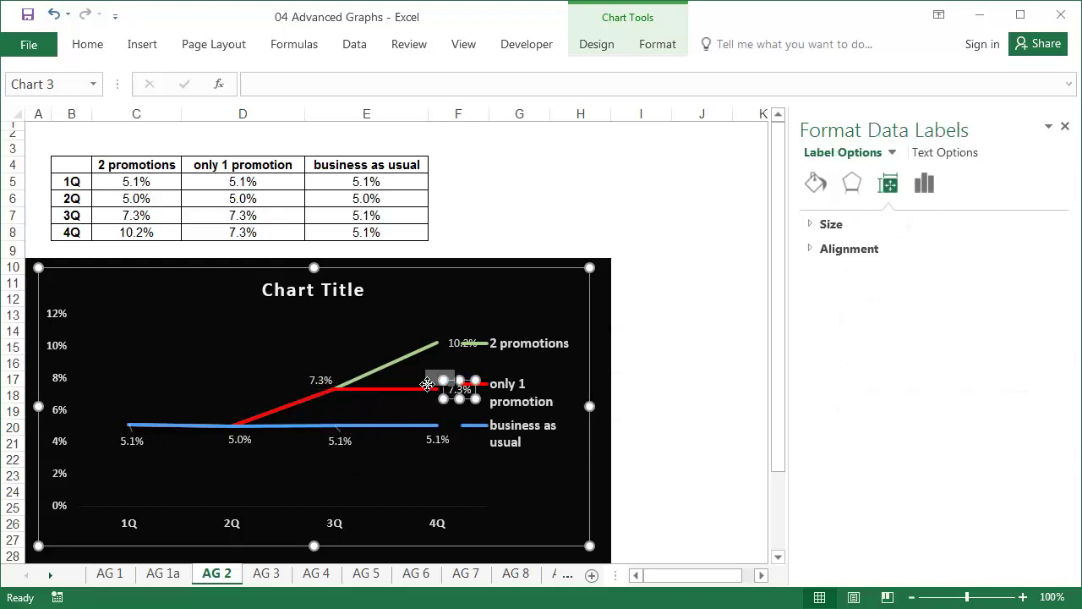
{"action": "left_click", "coordinate": [451, 343]}
{"action": "left_click_drag", "start_coordinate": [450, 342], "coordinate": [427, 334]}
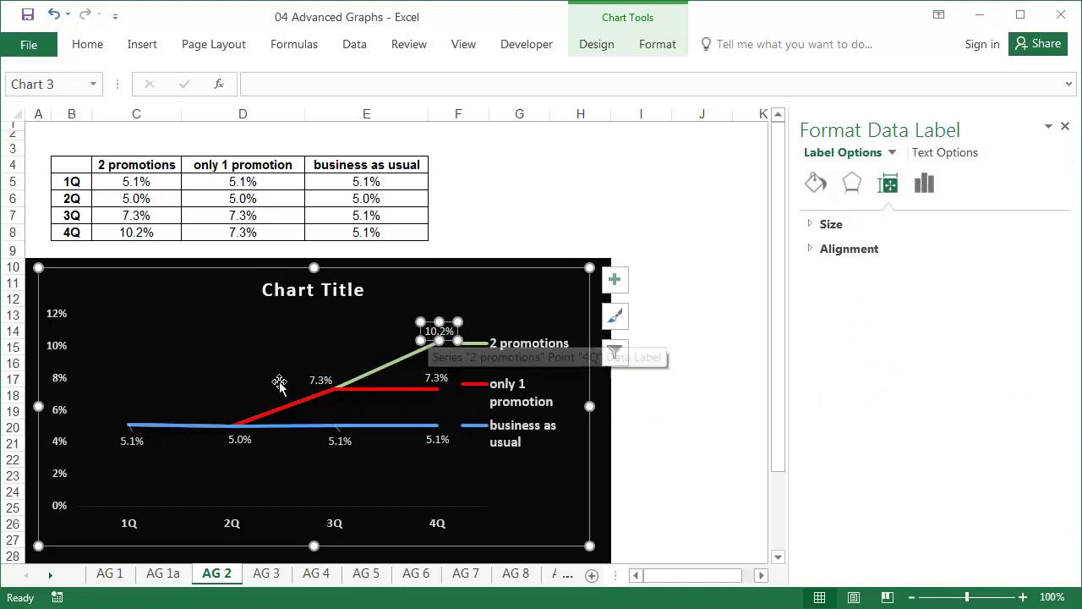
Nudge the blue 3Q and 1Q labels slightly up and left
{"action": "left_click", "coordinate": [339, 442]}
{"action": "left_click_drag", "start_coordinate": [332, 450], "coordinate": [327, 446]}
{"action": "left_click_drag", "start_coordinate": [137, 443], "coordinate": [132, 441]}
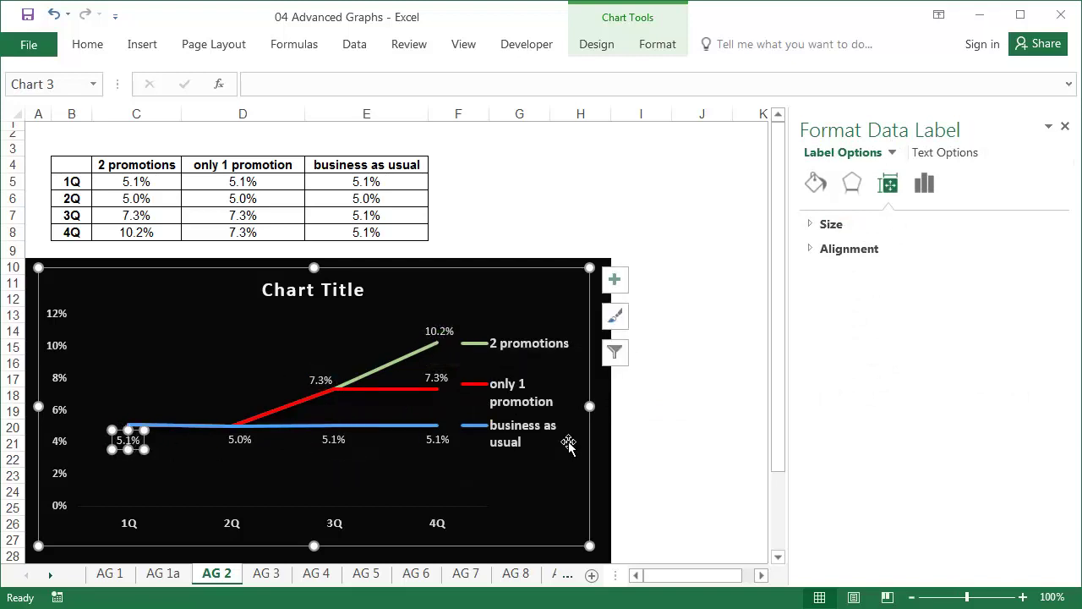
Enlarge the red, green and blue data labels and make them bold
{"action": "left_click", "coordinate": [640, 443]}
{"action": "left_click", "coordinate": [317, 377]}
{"action": "left_click", "coordinate": [101, 48]}
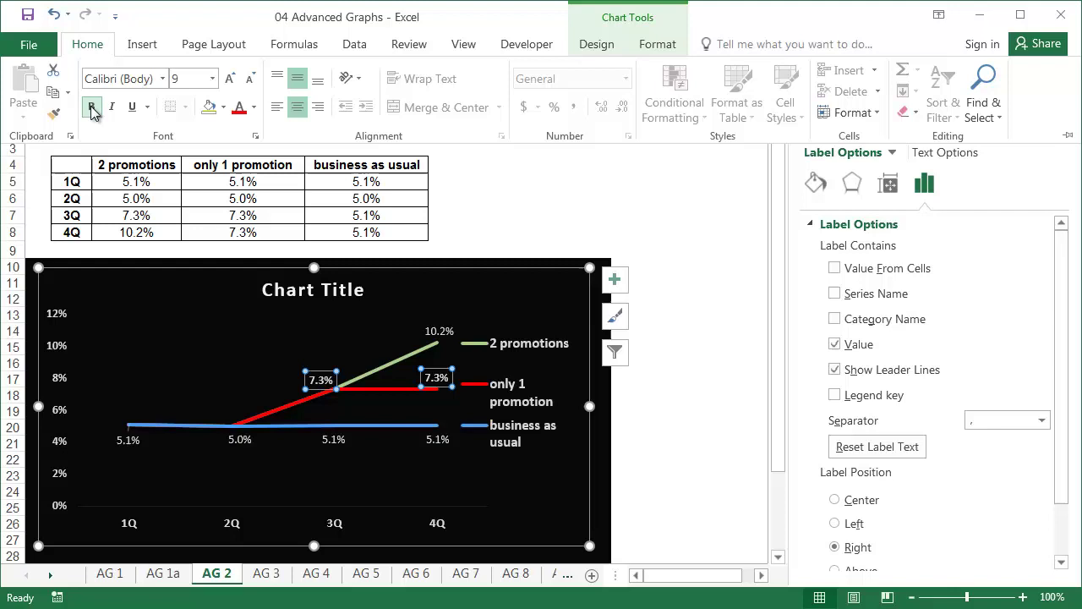
{"action": "left_click", "coordinate": [229, 79]}
{"action": "left_click", "coordinate": [434, 331]}
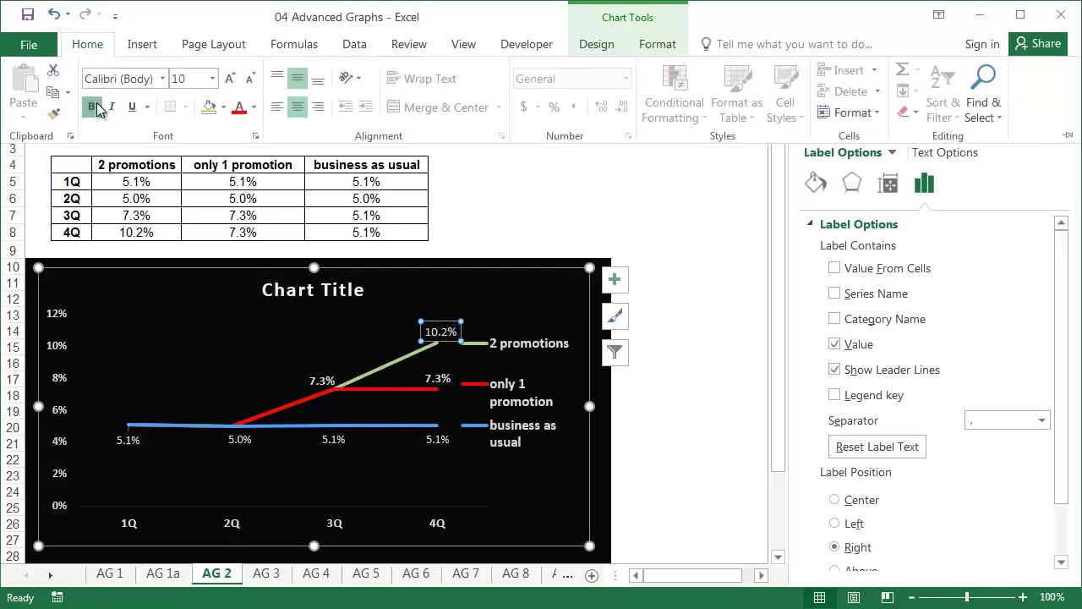
{"action": "left_click", "coordinate": [436, 440]}
{"action": "left_click", "coordinate": [229, 78]}
{"action": "left_click", "coordinate": [91, 107]}
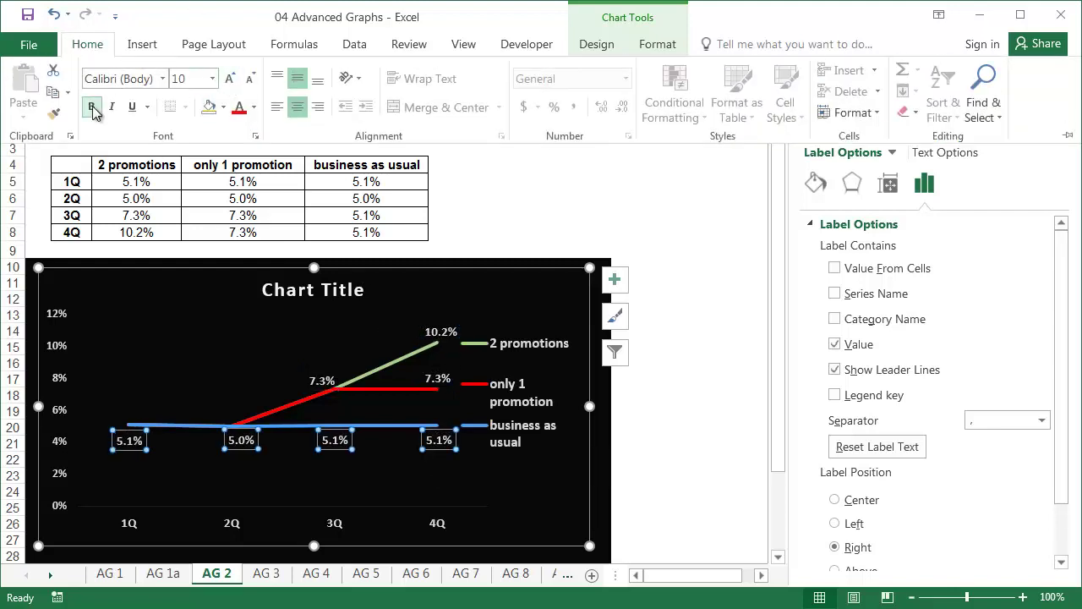
Narrow the plot area from the right and retitle the chart 'Promotion Impact on Sales'
{"action": "left_click", "coordinate": [489, 411]}
{"action": "left_click_drag", "start_coordinate": [492, 410], "coordinate": [473, 411]}
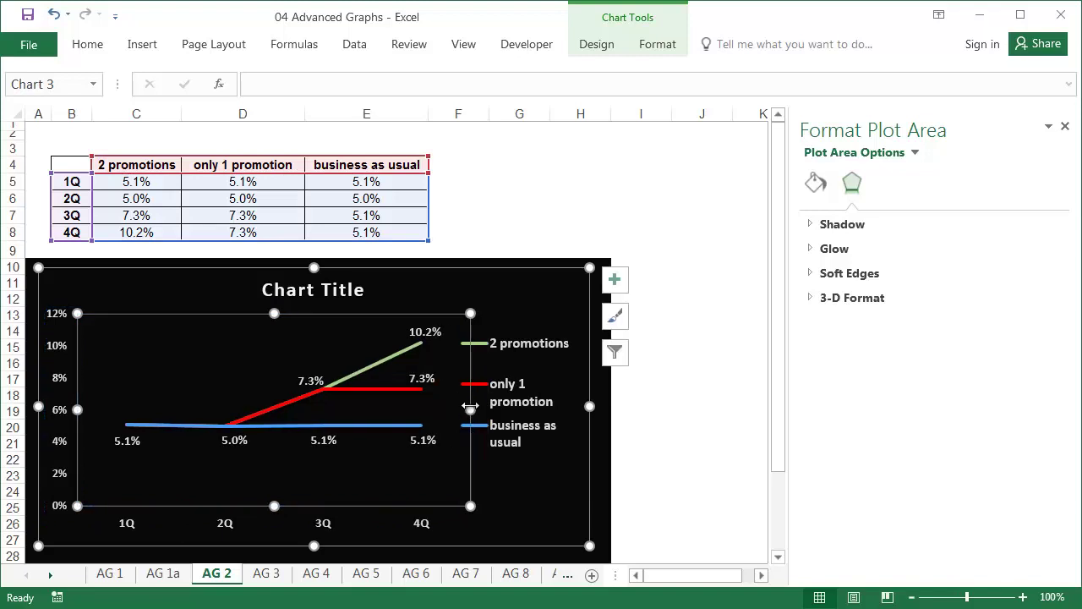
{"action": "left_click", "coordinate": [342, 290]}
{"action": "triple_click", "coordinate": [342, 290]}
{"action": "type", "text": "Promotio"}
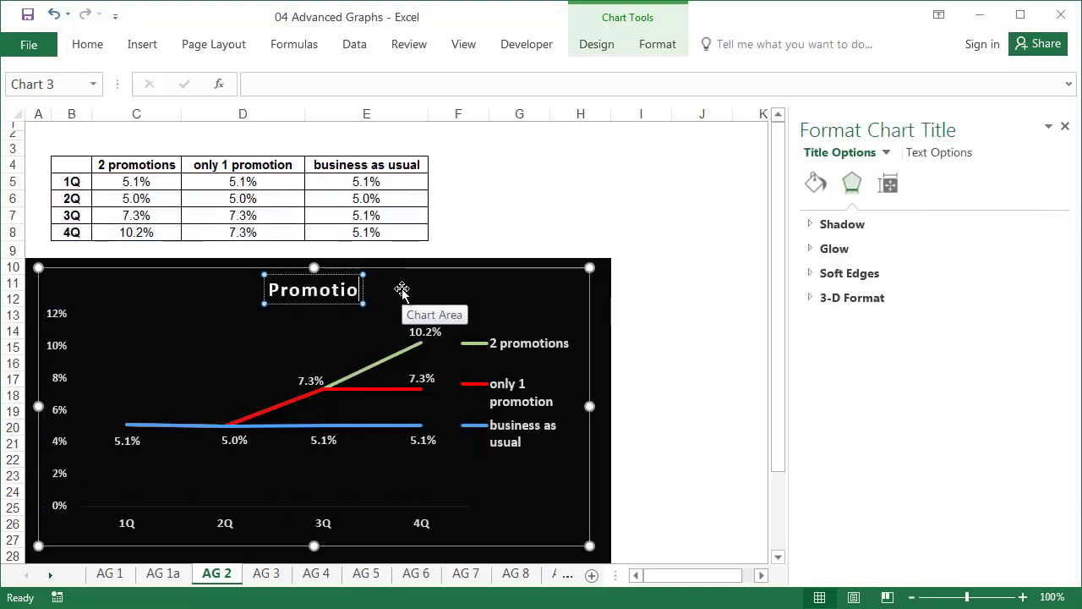
{"action": "type", "text": "n Impact on Sales"}
{"action": "left_click", "coordinate": [531, 240]}
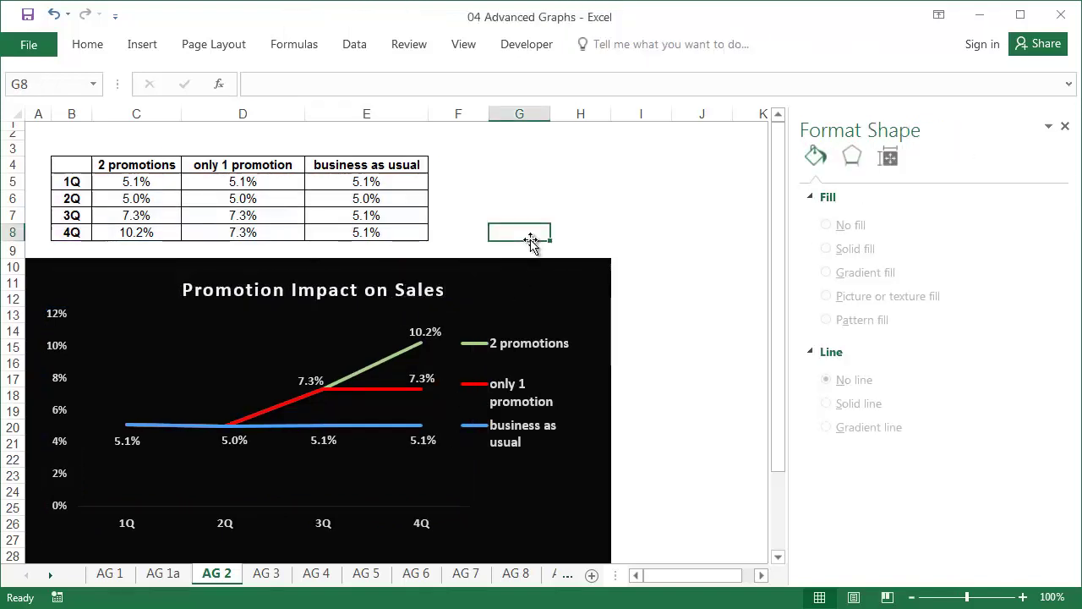
{"action": "left_click", "coordinate": [57, 348]}
Give the vertical axis a solid white 1 pt line and make the horizontal axis line 0% transparent
{"action": "left_click", "coordinate": [866, 499]}
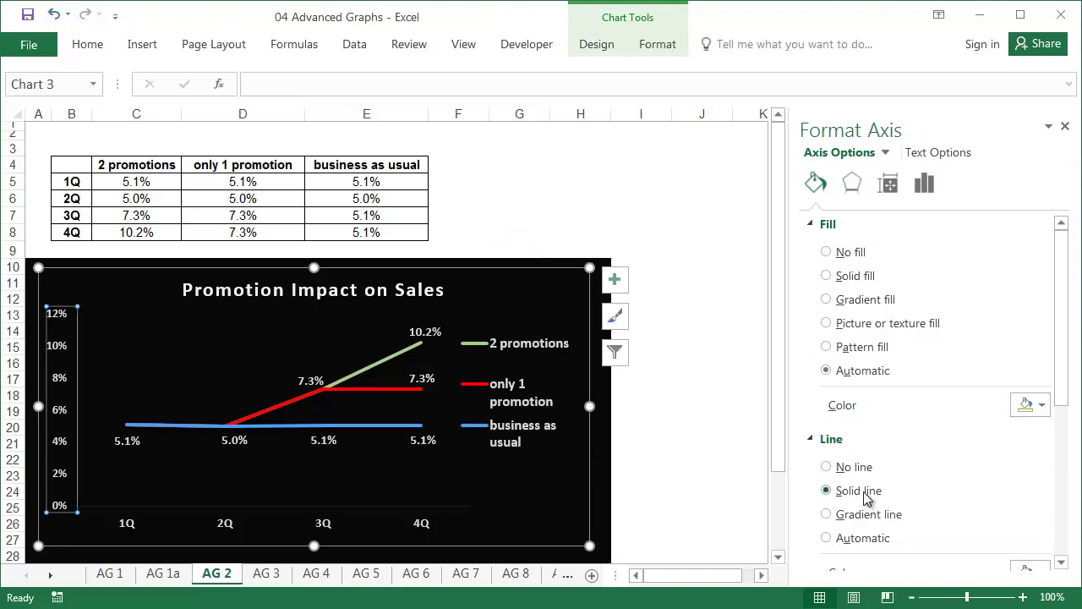
{"action": "scroll", "coordinate": [913, 503], "scroll_direction": "down", "scroll_amount": 3}
{"action": "left_click", "coordinate": [1041, 438]}
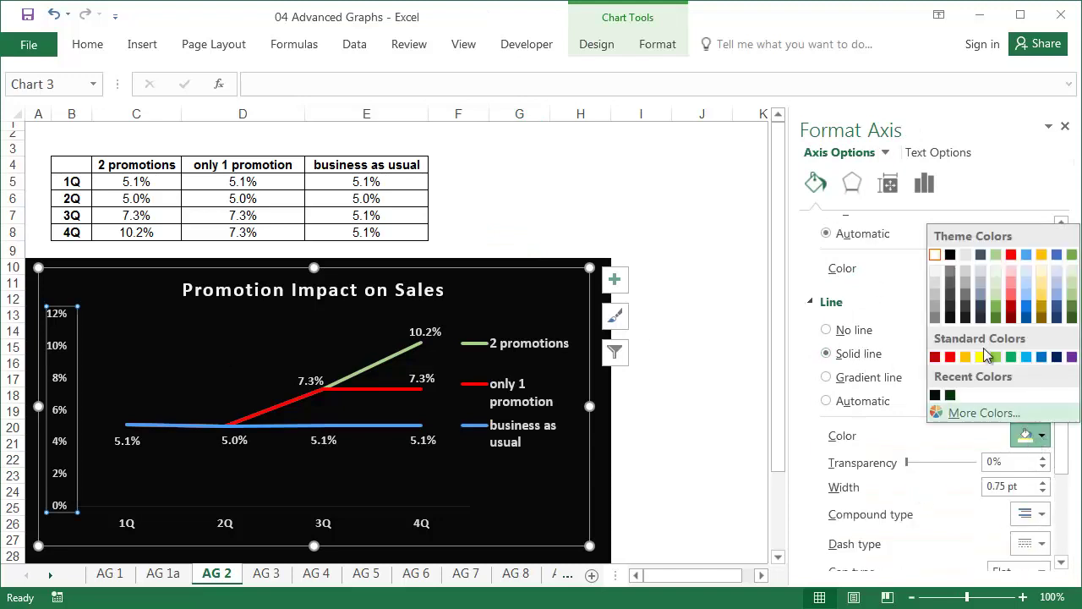
{"action": "left_click", "coordinate": [945, 269]}
{"action": "left_click", "coordinate": [1042, 483]}
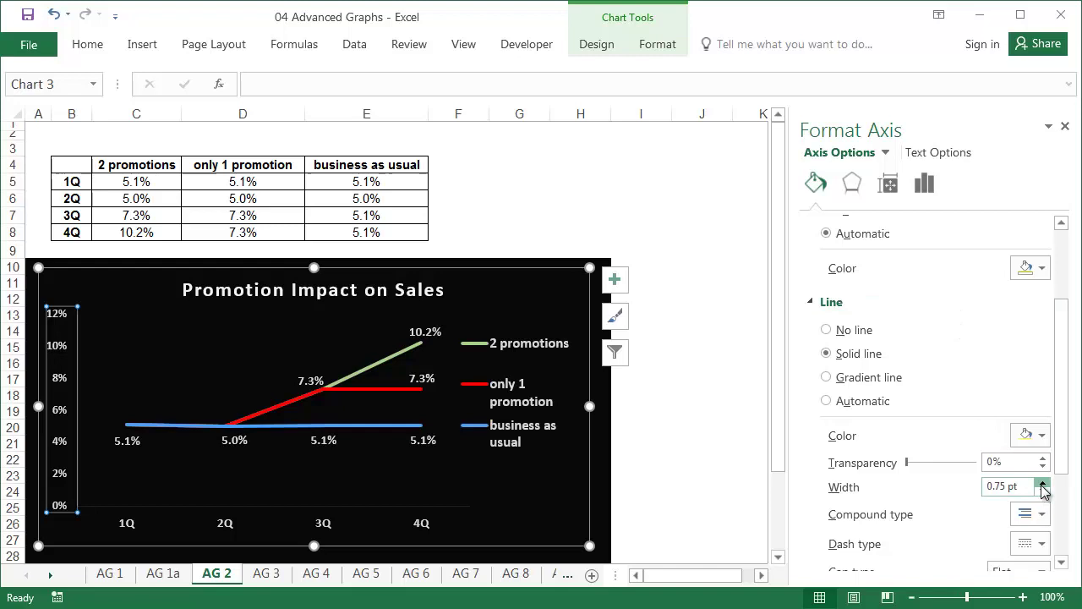
{"action": "left_click", "coordinate": [399, 508]}
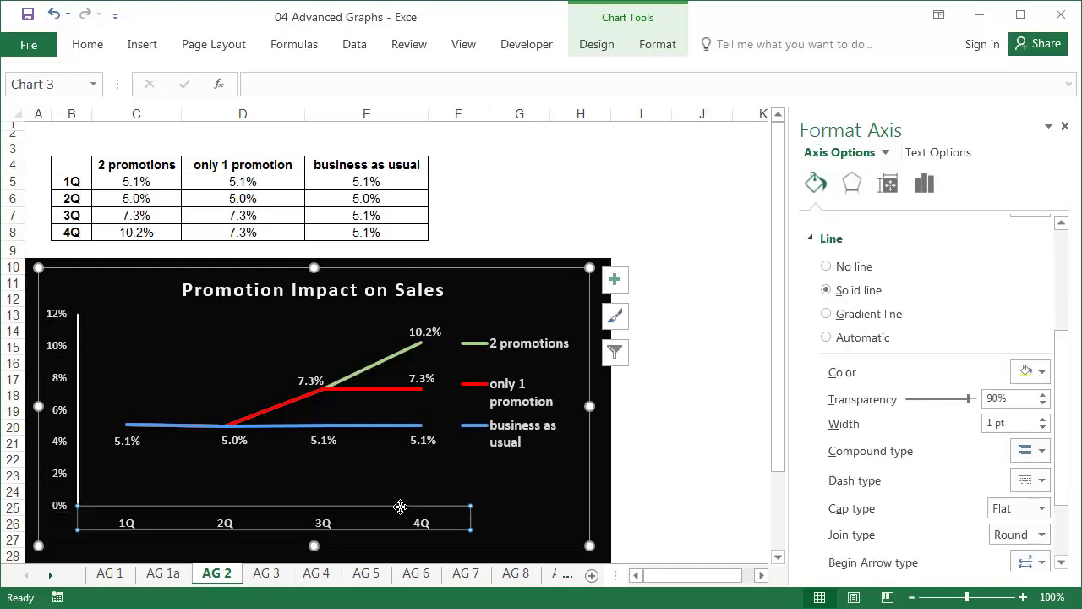
{"action": "left_click_drag", "start_coordinate": [969, 404], "coordinate": [848, 414]}
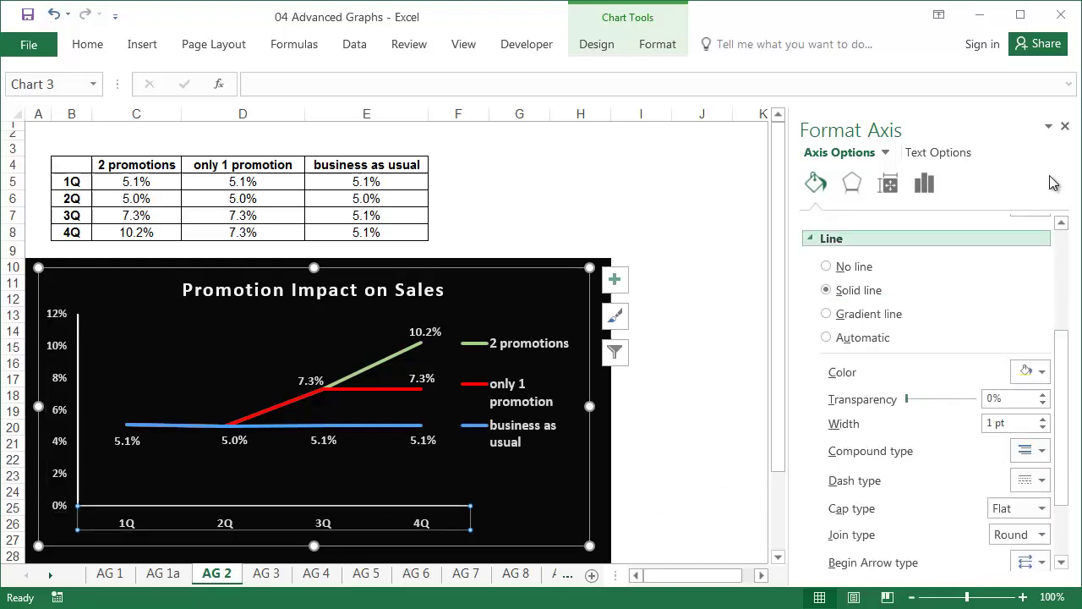
{"action": "left_click", "coordinate": [1065, 126]}
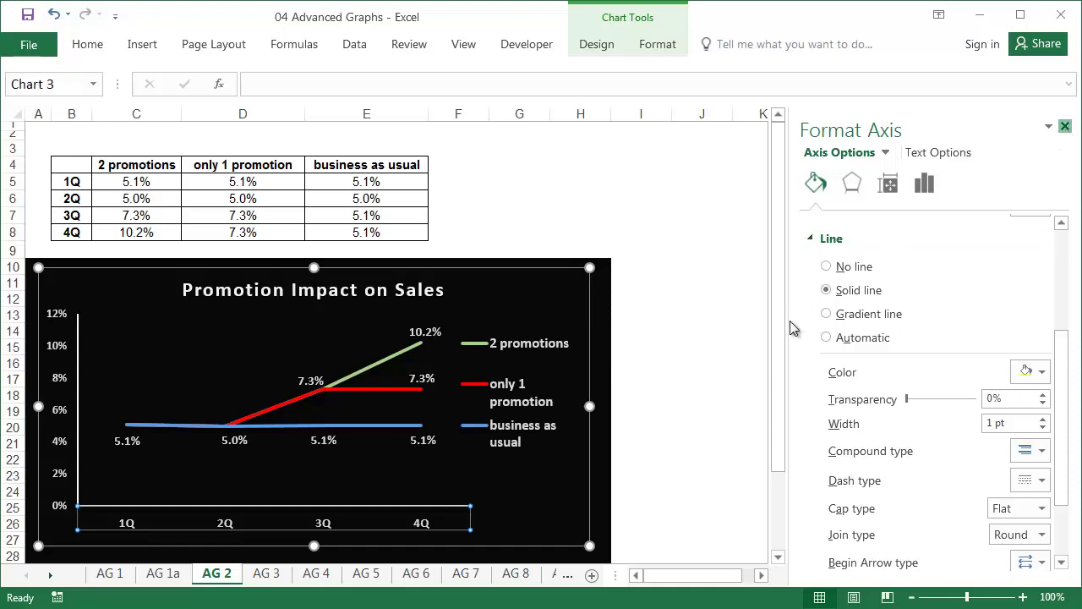
Open the Presentation file in PowerPoint
{"action": "left_click", "coordinate": [702, 412]}
{"action": "key", "text": "alt+Tab"}
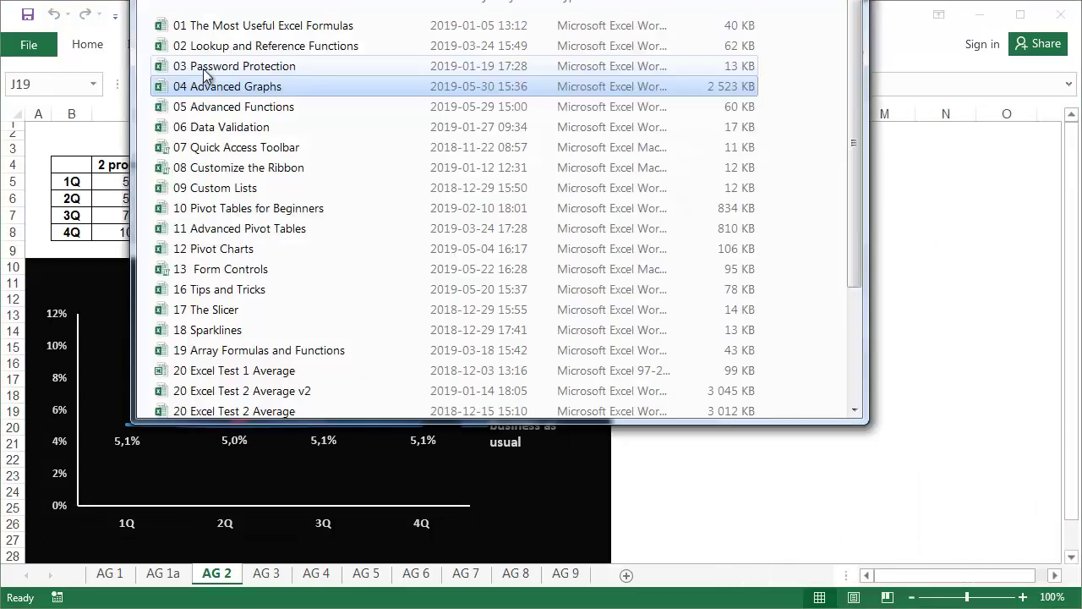
{"action": "scroll", "coordinate": [228, 186], "scroll_direction": "down", "scroll_amount": 3}
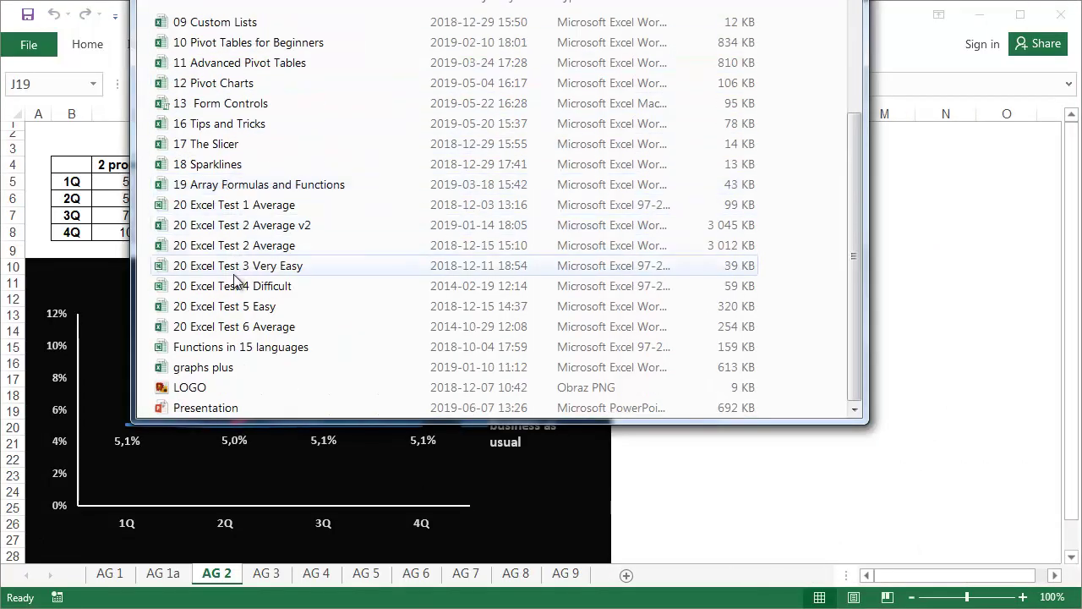
{"action": "double_click", "coordinate": [225, 409]}
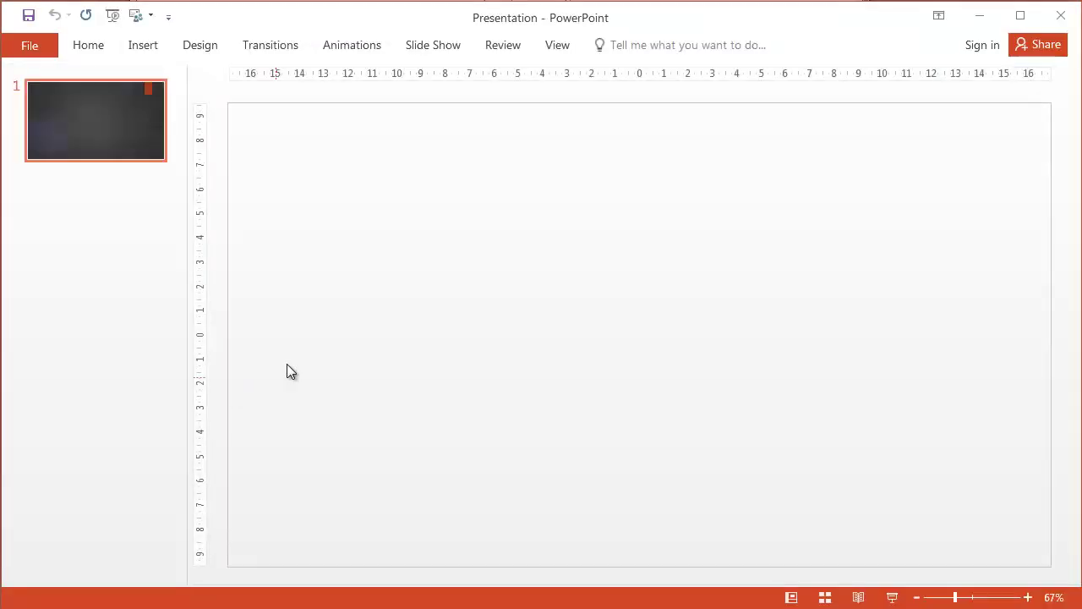
Copy the Promotion Impact on Sales chart from Excel and return to PowerPoint
{"action": "key", "text": "alt+Tab"}
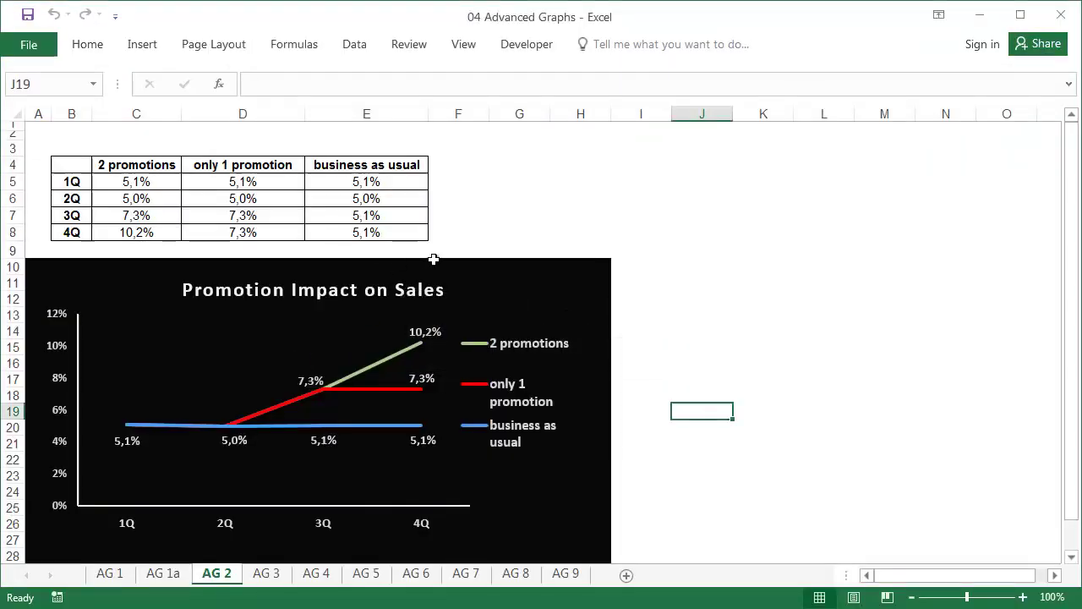
{"action": "left_click", "coordinate": [435, 264]}
{"action": "key", "text": "ctrl+c"}
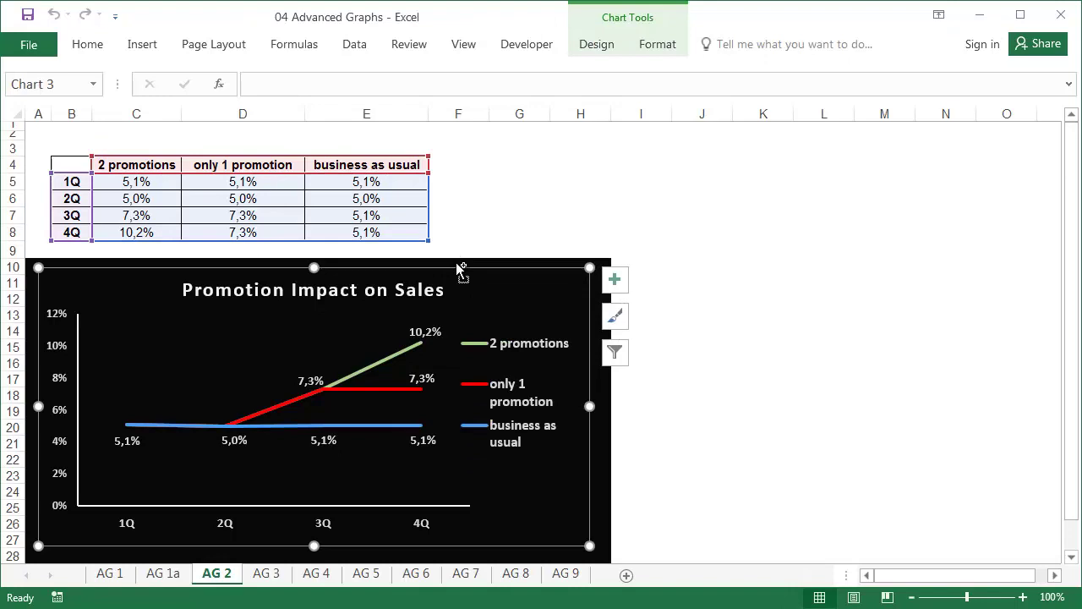
{"action": "key", "text": "alt+Tab"}
{"action": "key", "text": "ctrl+v"}
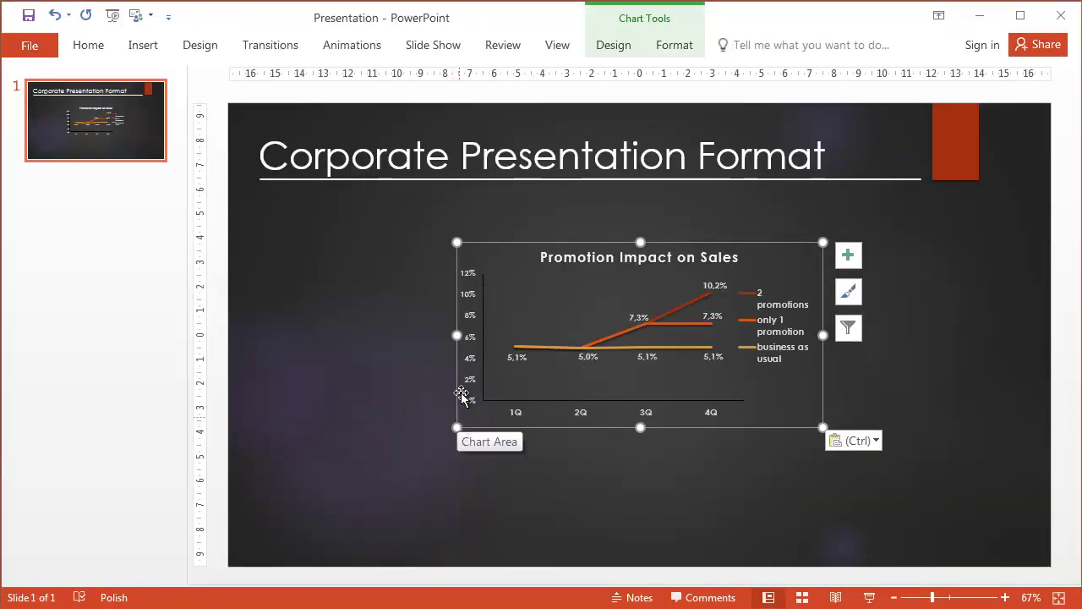
{"action": "key", "text": "Delete"}
{"action": "right_click", "coordinate": [464, 280]}
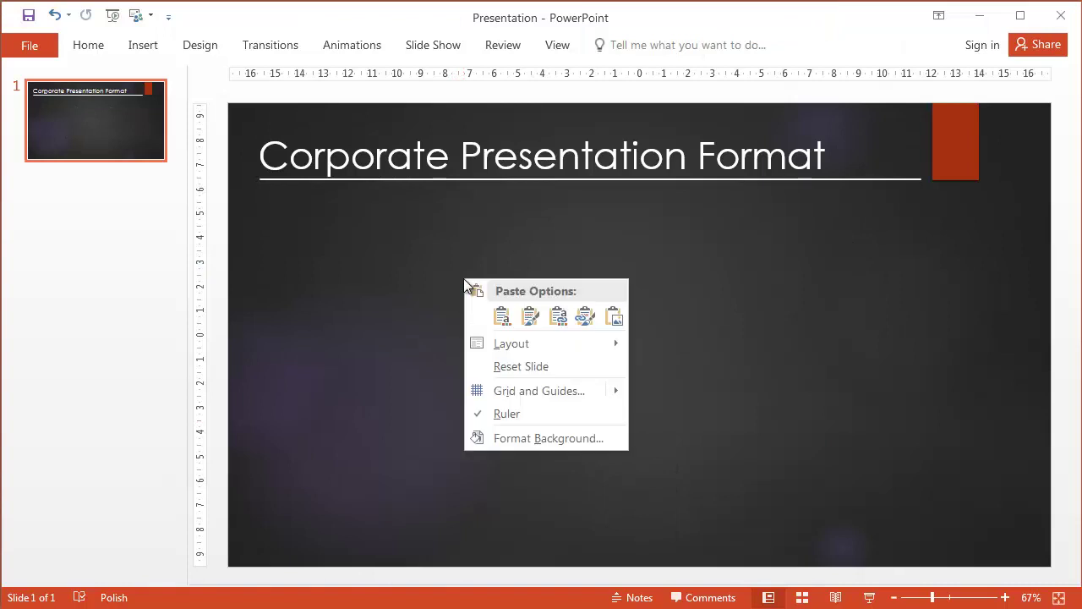
{"action": "left_click", "coordinate": [530, 318]}
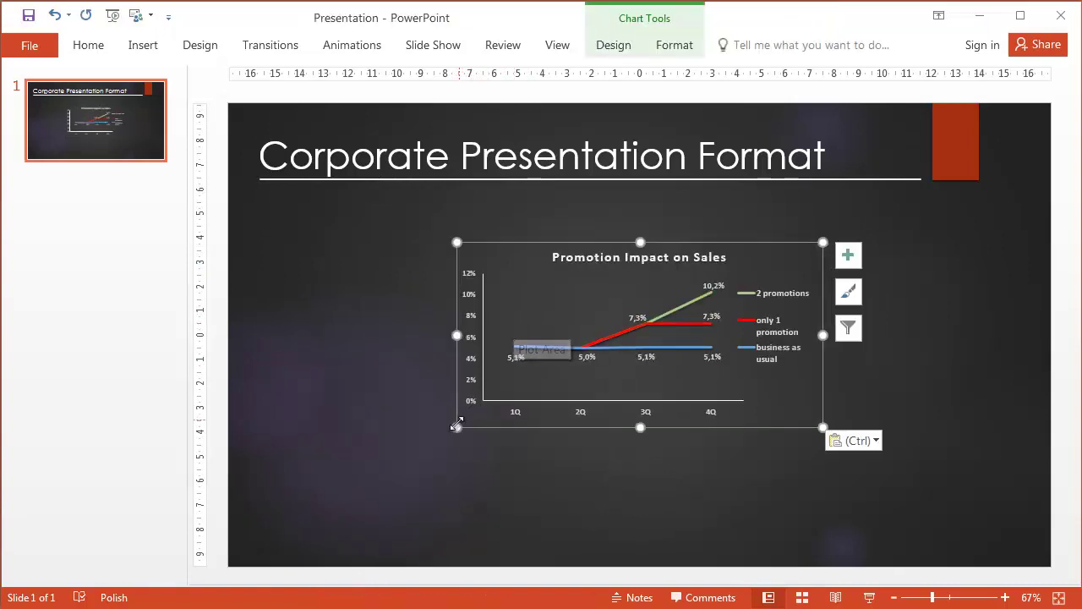
{"action": "left_click_drag", "start_coordinate": [457, 427], "coordinate": [276, 535]}
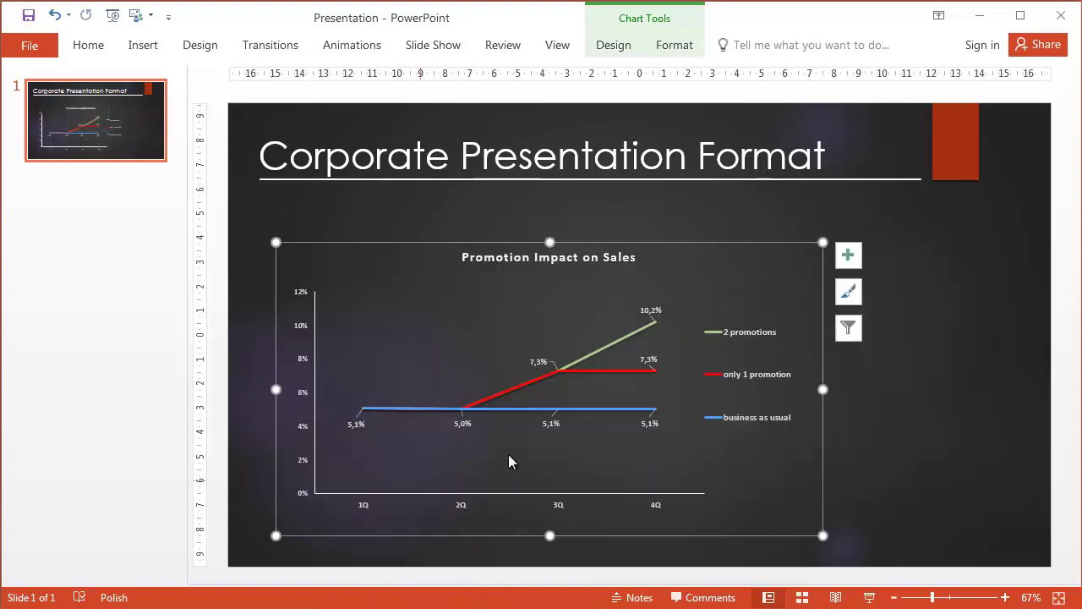
{"action": "left_click_drag", "start_coordinate": [822, 242], "coordinate": [886, 199]}
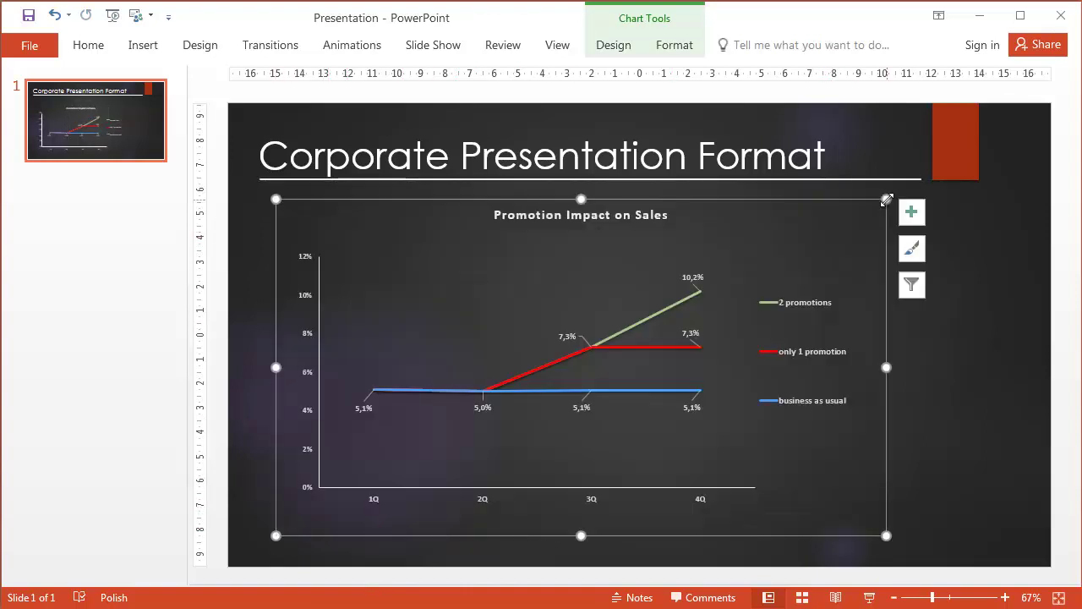
{"action": "left_click", "coordinate": [944, 293]}
{"action": "left_click", "coordinate": [512, 261]}
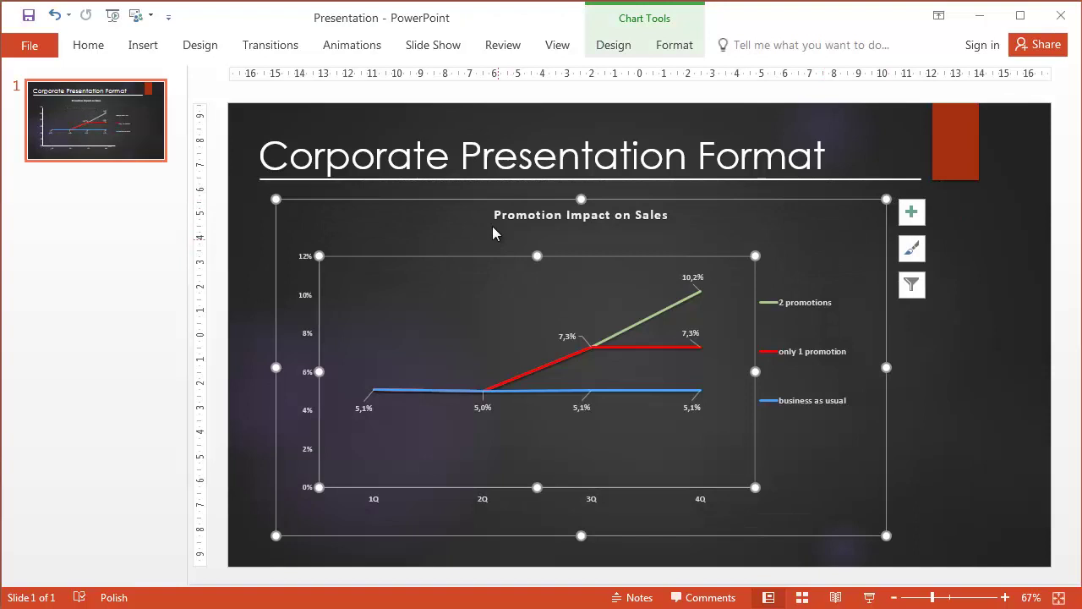
{"action": "key", "text": "Delete"}
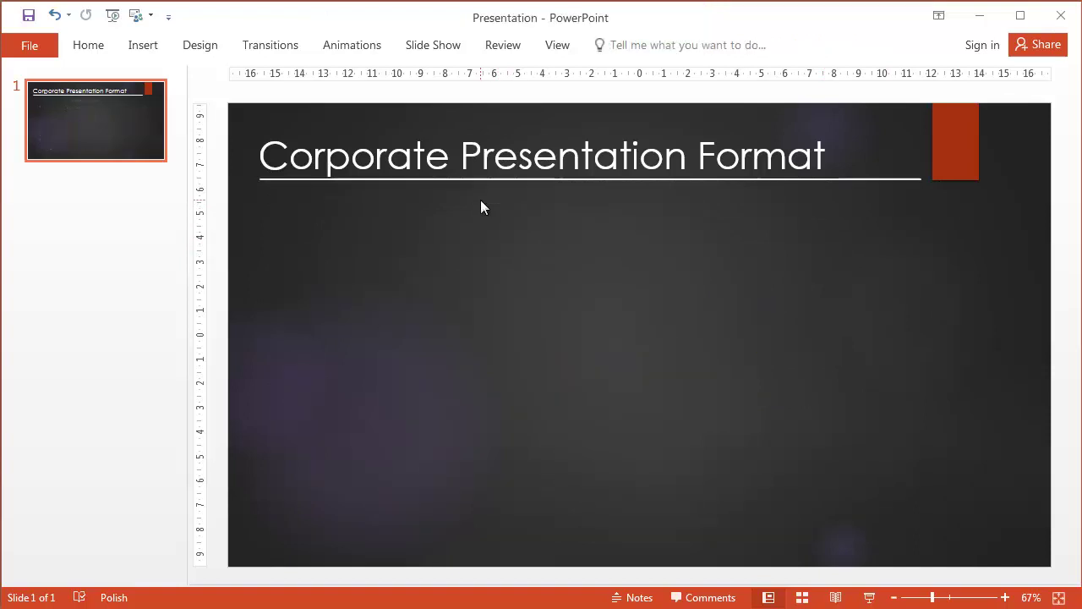
Paste the chart as a picture, move it up-left and enlarge it below the slide title
{"action": "right_click", "coordinate": [483, 255]}
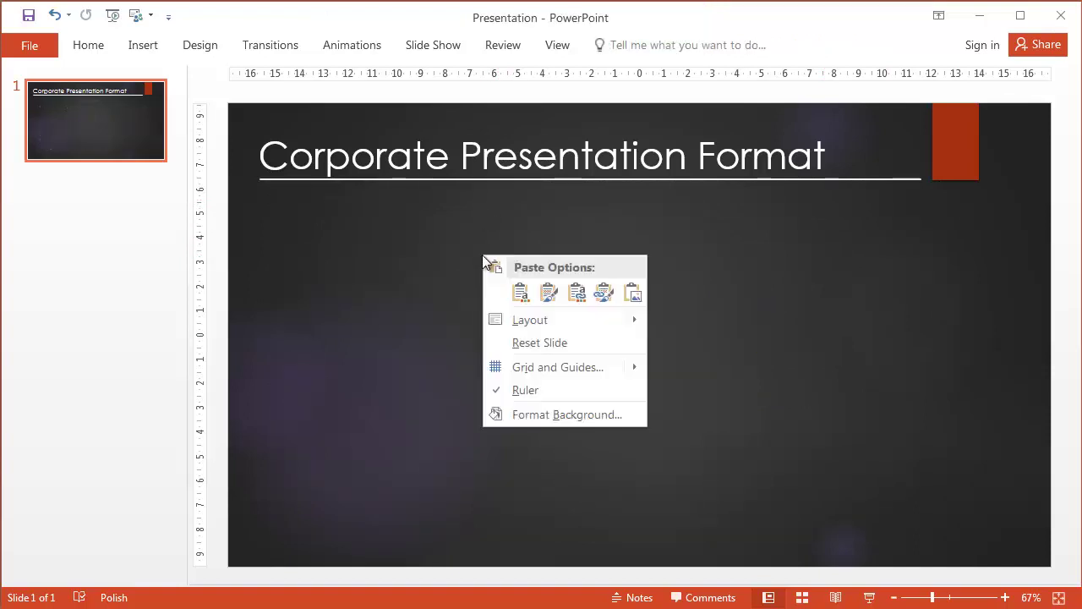
{"action": "left_click", "coordinate": [633, 297]}
{"action": "left_click_drag", "start_coordinate": [633, 297], "coordinate": [430, 271]}
{"action": "left_click_drag", "start_coordinate": [623, 394], "coordinate": [887, 546]}
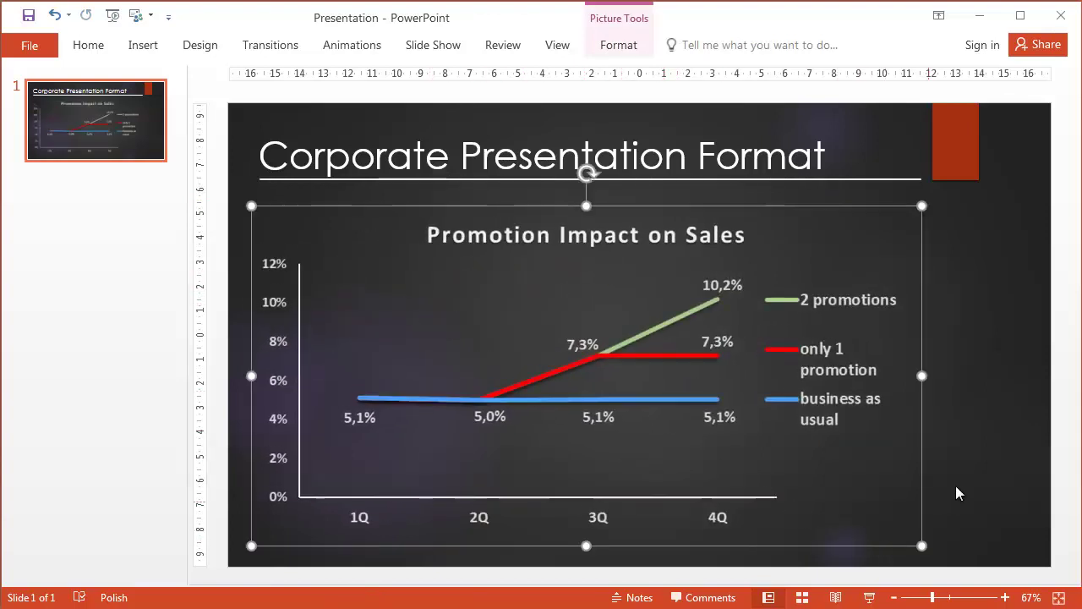
{"action": "left_click", "coordinate": [963, 485]}
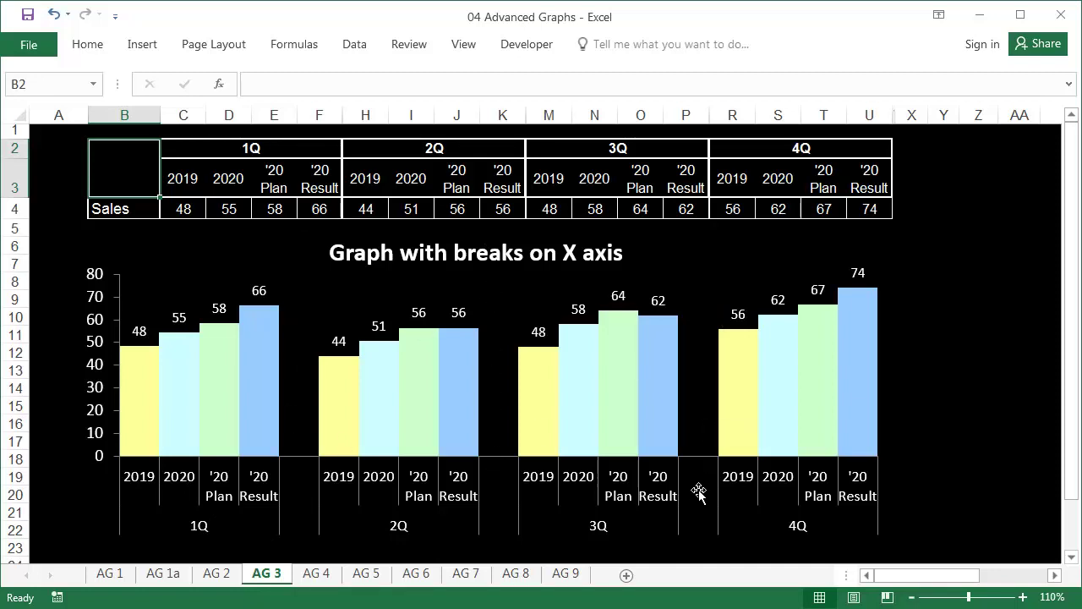
Widen spacer columns G, L and Q to separate the quarter groups
{"action": "left_click_drag", "start_coordinate": [347, 115], "coordinate": [363, 115]}
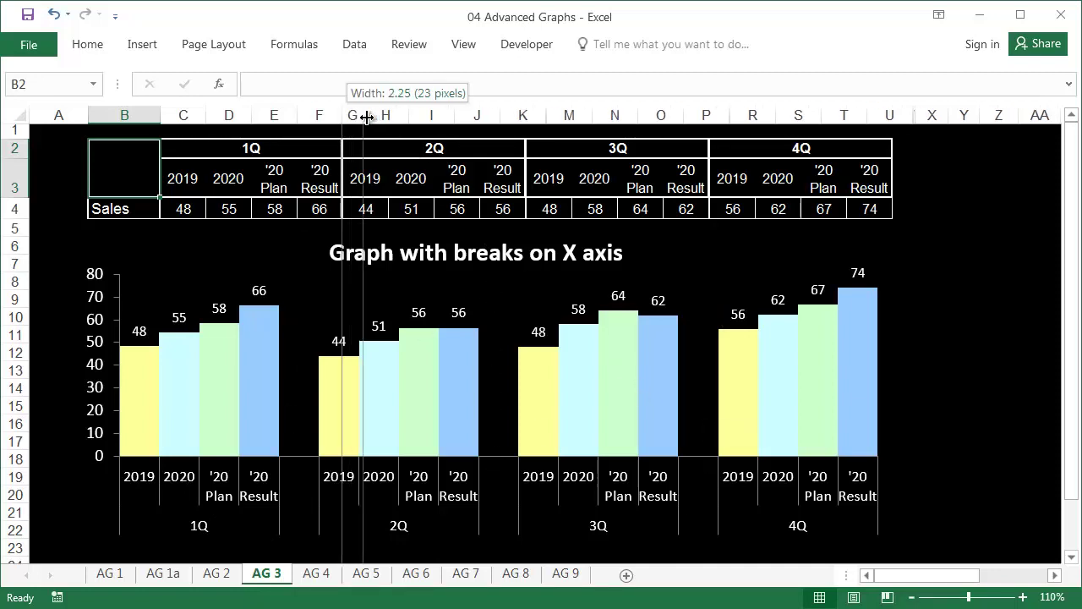
{"action": "left_click_drag", "start_coordinate": [550, 115], "coordinate": [568, 119]}
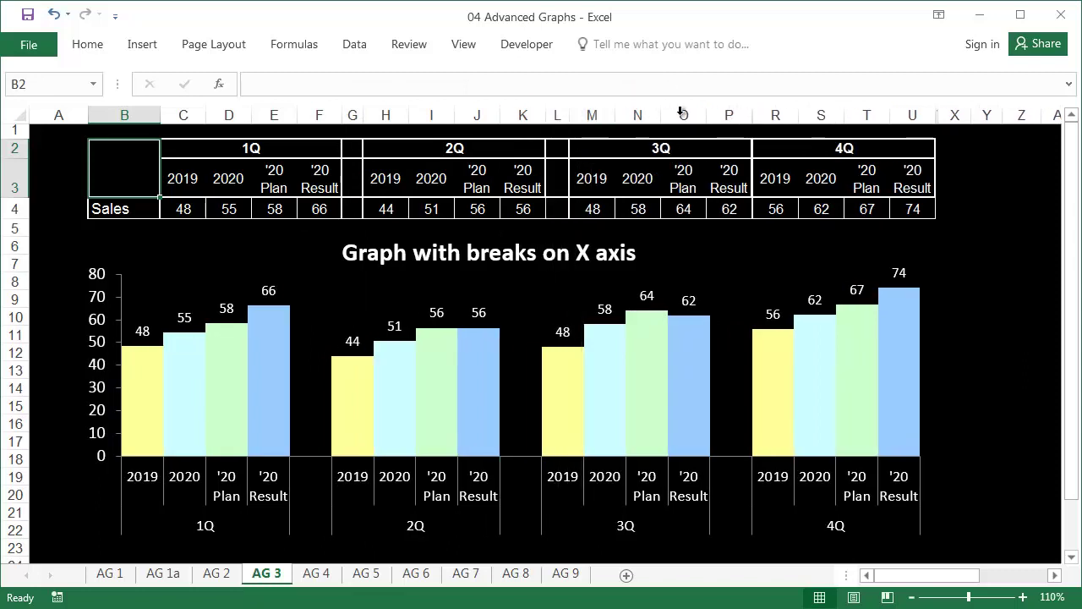
{"action": "left_click_drag", "start_coordinate": [751, 115], "coordinate": [775, 119]}
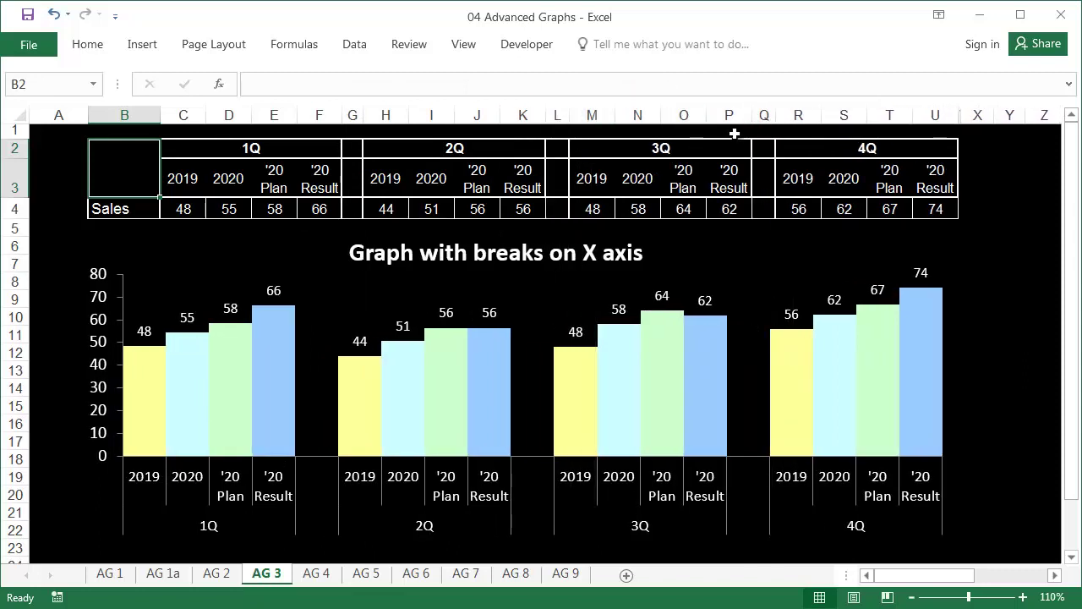
Set column G's width to 0.1, then drag it wider again to restore the gap
{"action": "left_click", "coordinate": [353, 115]}
{"action": "right_click", "coordinate": [352, 115]}
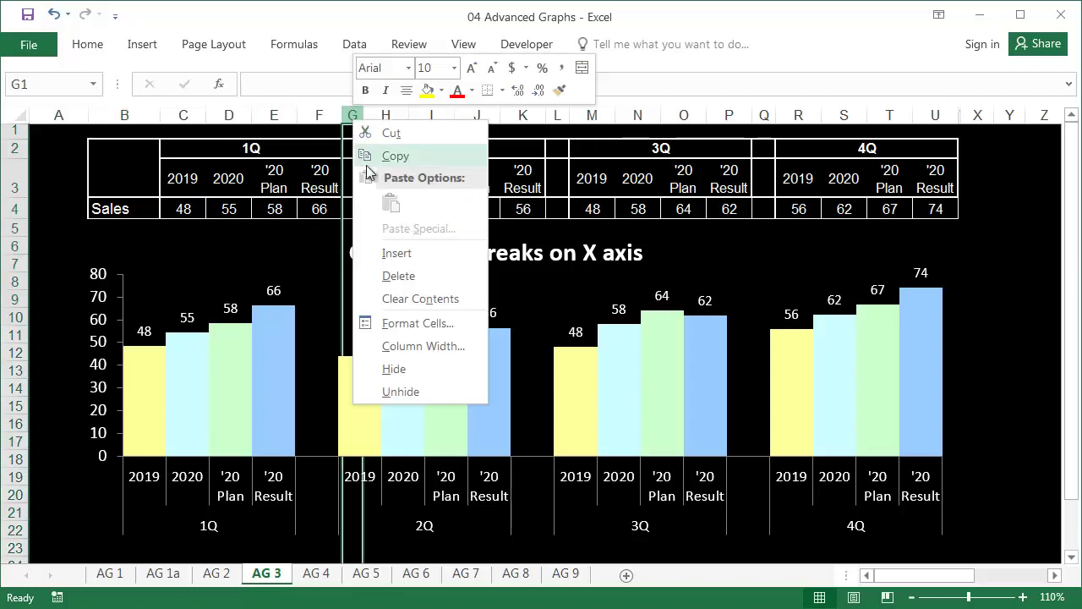
{"action": "left_click", "coordinate": [433, 346]}
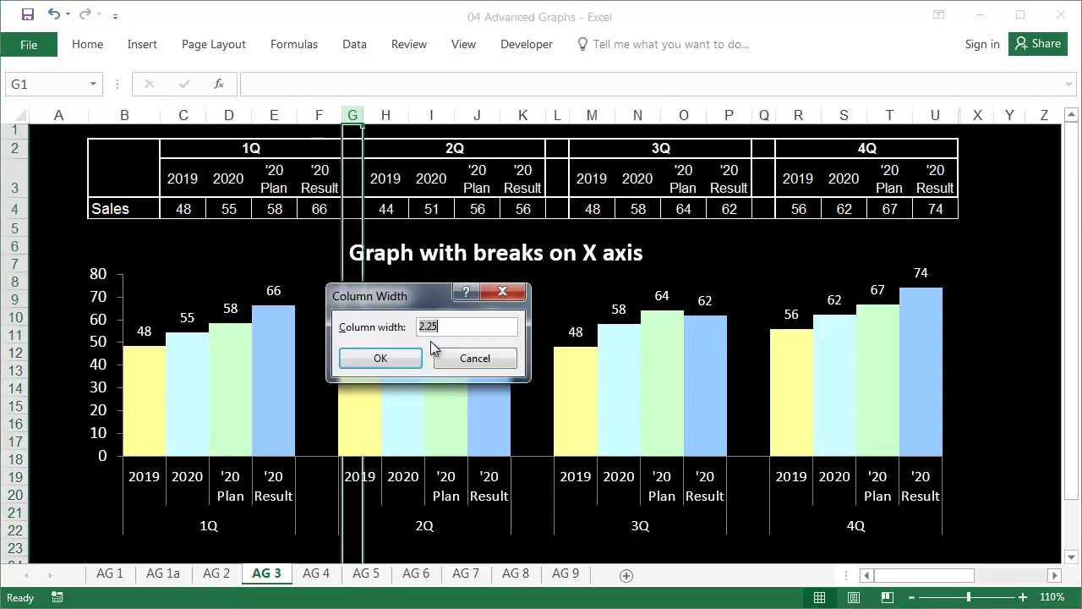
{"action": "left_click", "coordinate": [407, 357]}
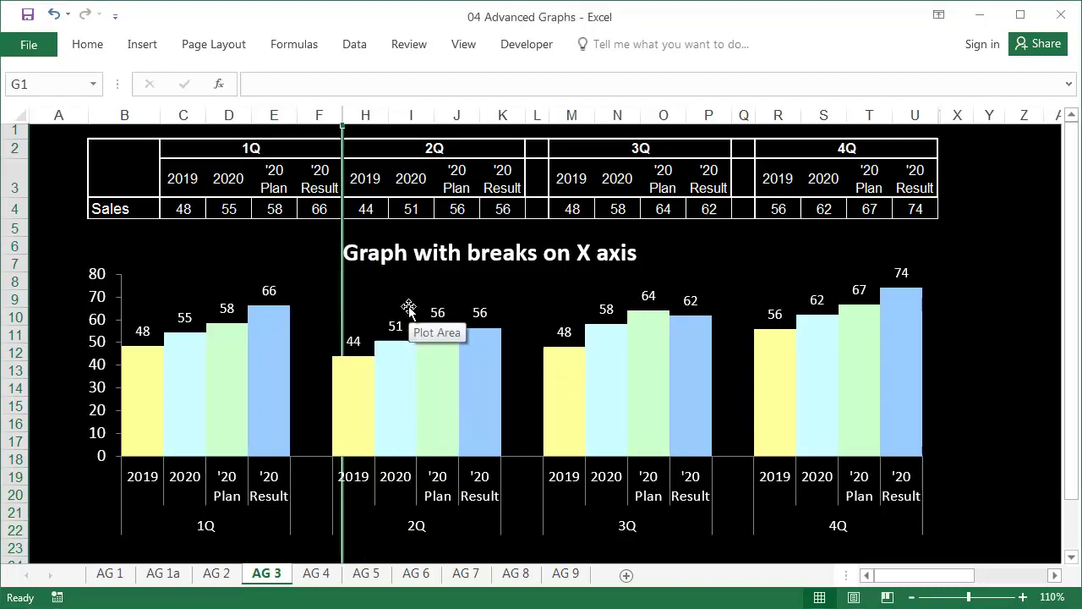
{"action": "left_click_drag", "start_coordinate": [343, 114], "coordinate": [373, 114]}
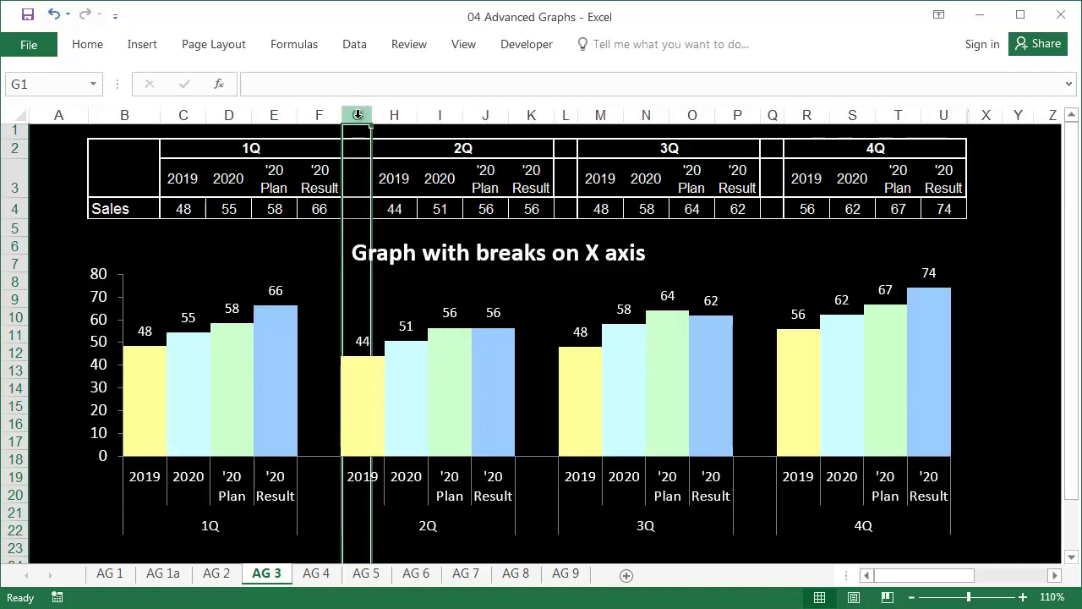
{"action": "left_click", "coordinate": [312, 298]}
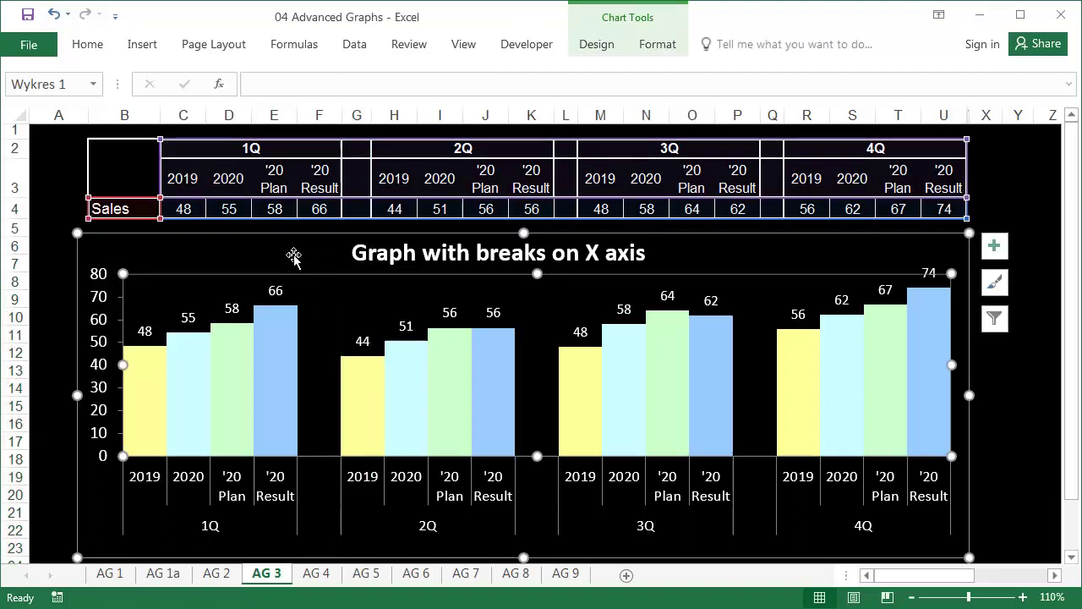
Turn on 'Show data in hidden rows and columns' in the chart's data source settings
{"action": "right_click", "coordinate": [292, 251]}
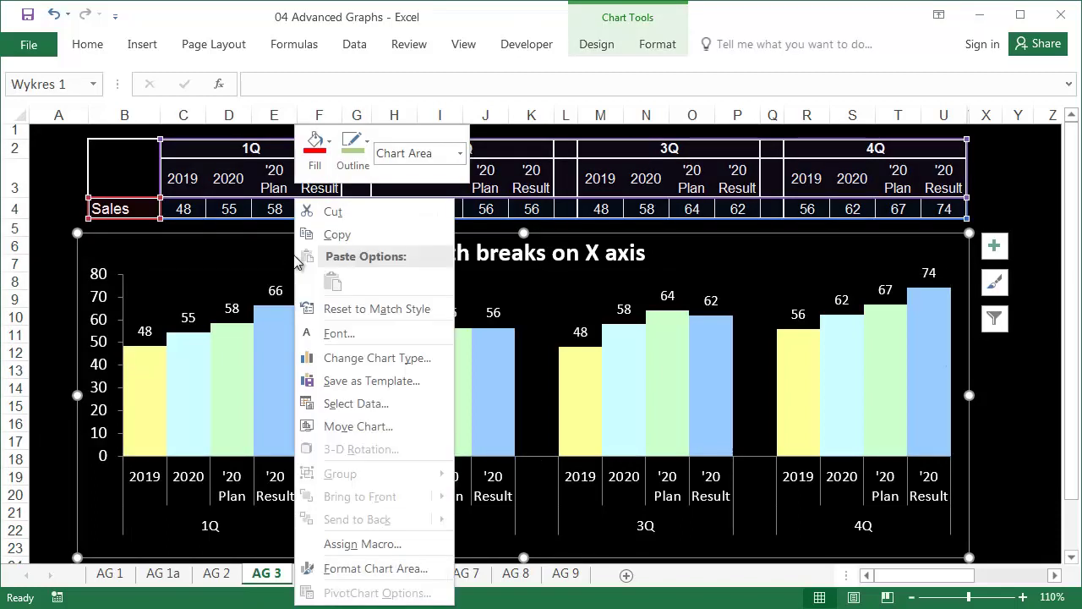
{"action": "left_click", "coordinate": [363, 404]}
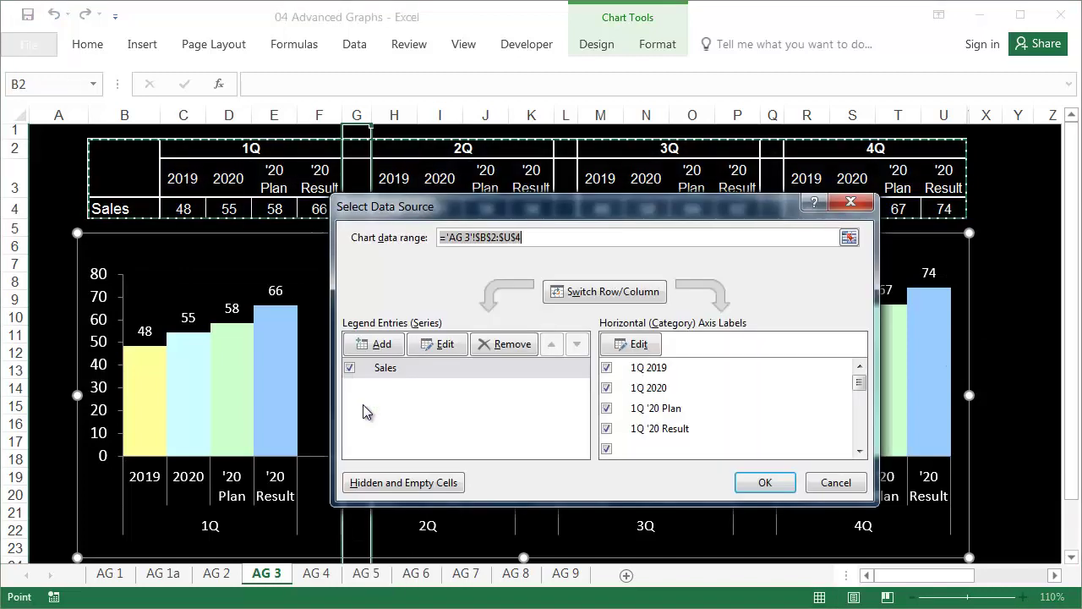
{"action": "left_click", "coordinate": [432, 483]}
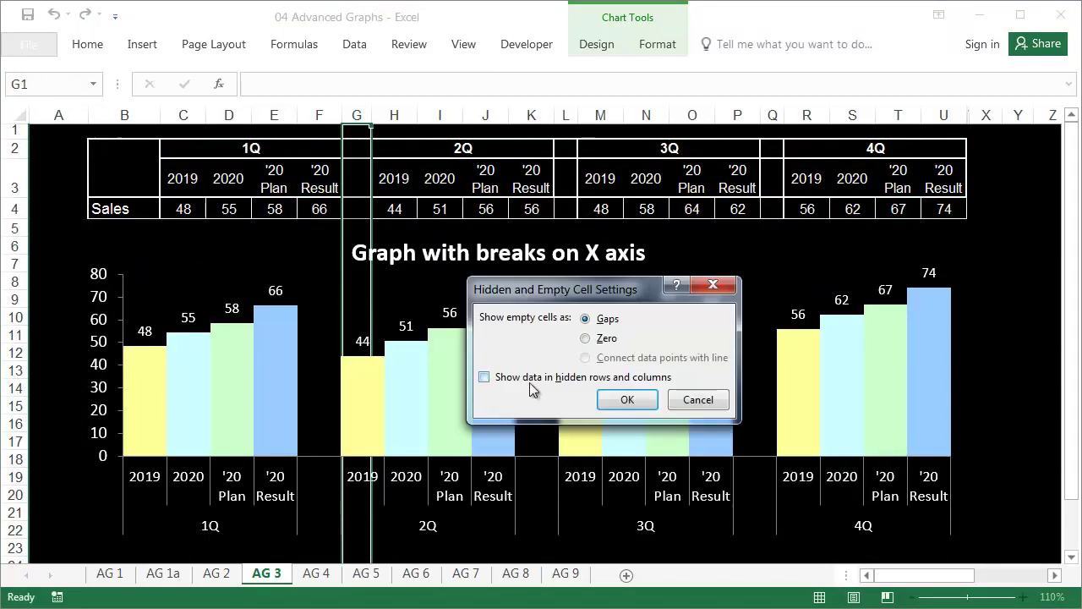
{"action": "left_click", "coordinate": [486, 378]}
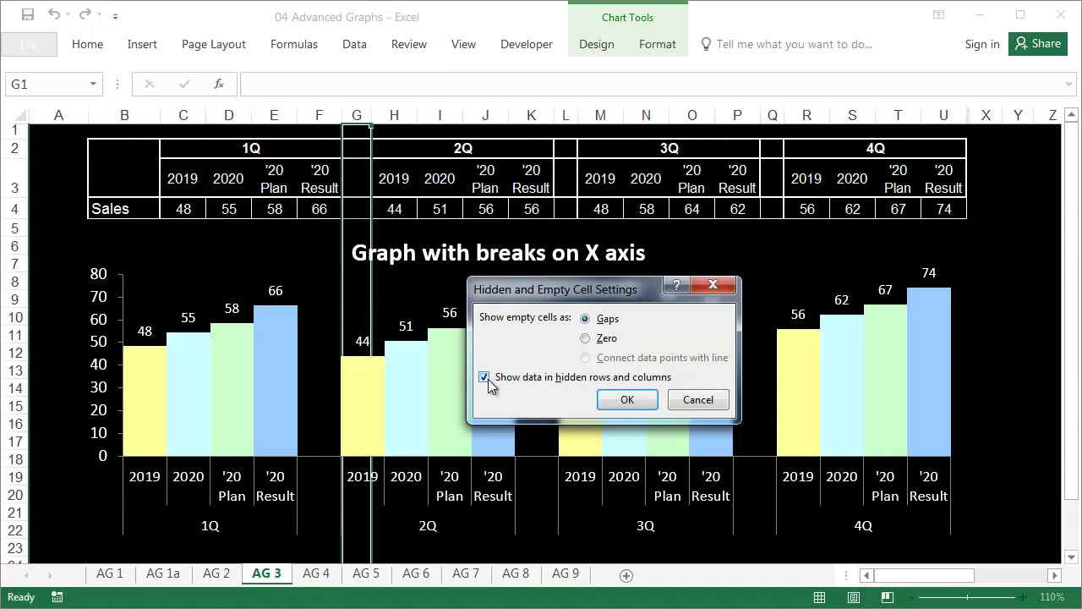
{"action": "left_click", "coordinate": [627, 399]}
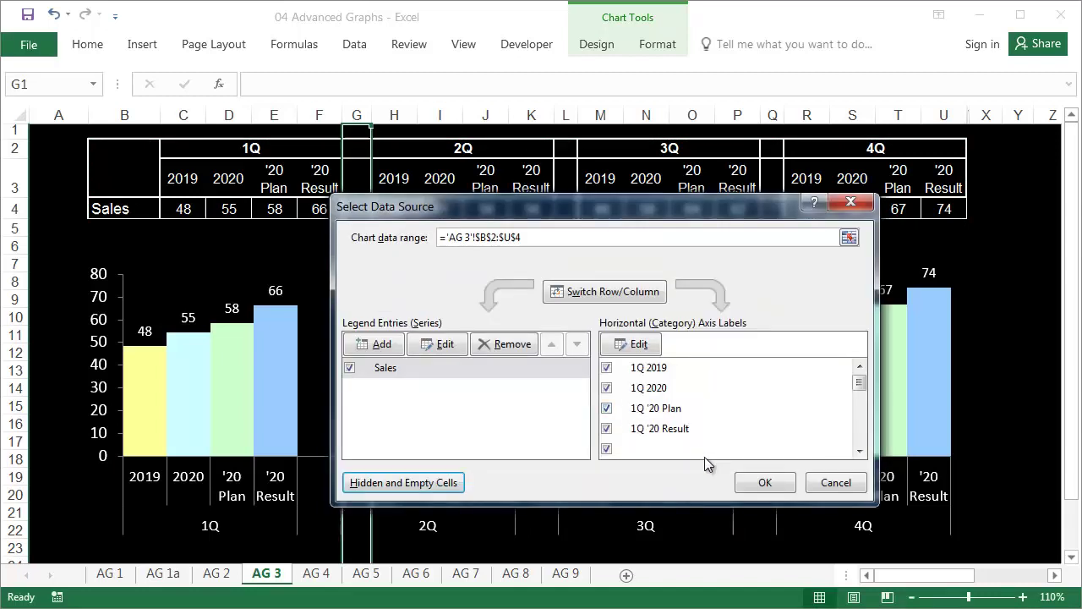
{"action": "left_click", "coordinate": [764, 482]}
Hide spacer columns G, L and Q, checking that the chart keeps its breaks
{"action": "left_click", "coordinate": [357, 115]}
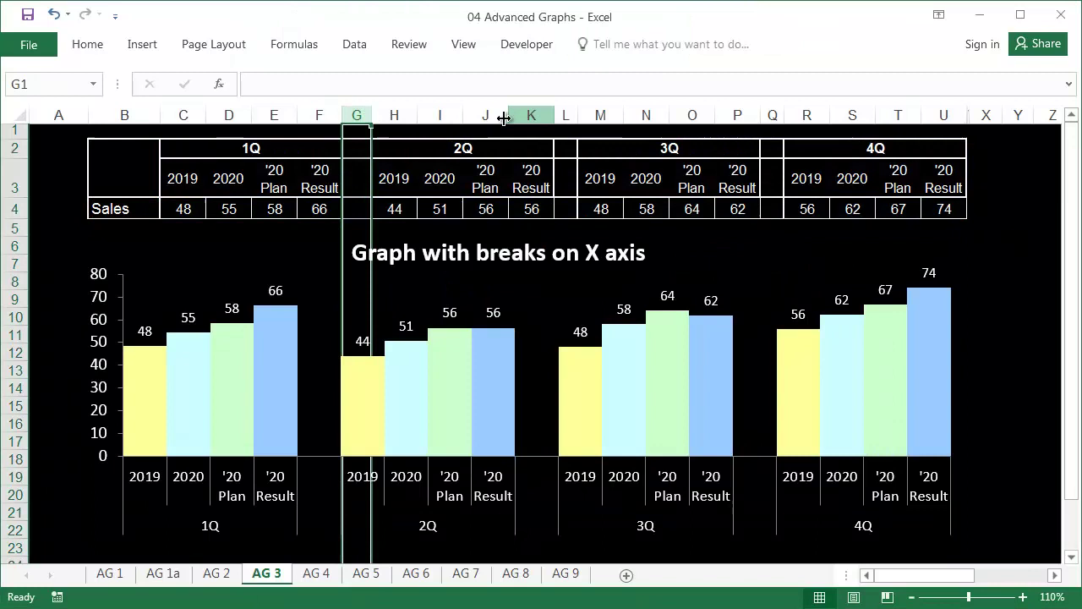
{"action": "right_click", "coordinate": [357, 115]}
{"action": "left_click", "coordinate": [376, 367]}
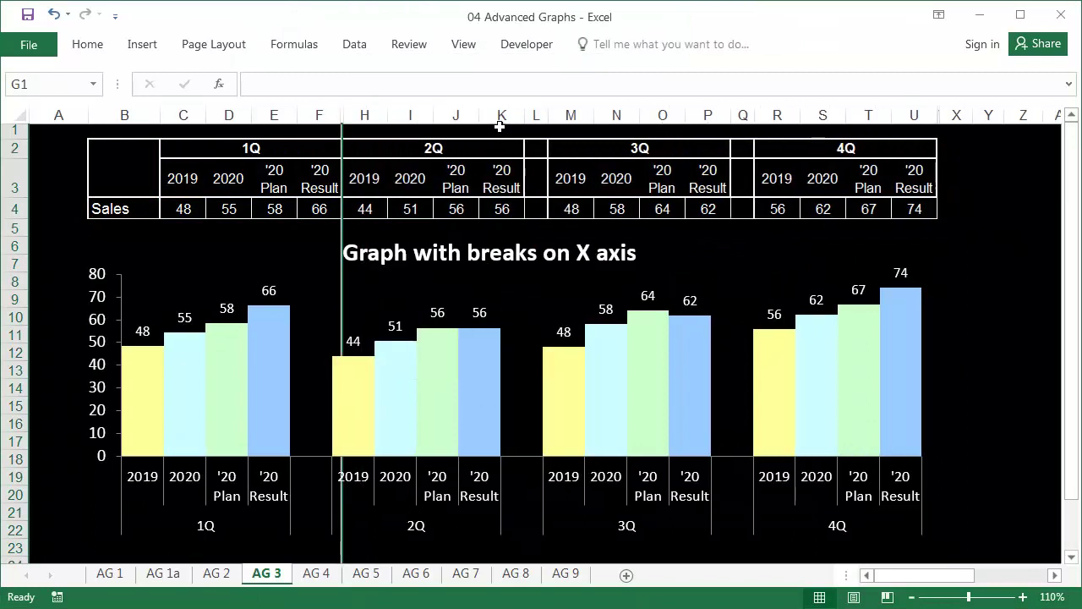
{"action": "left_click", "coordinate": [534, 115]}
{"action": "key", "text": "F4"}
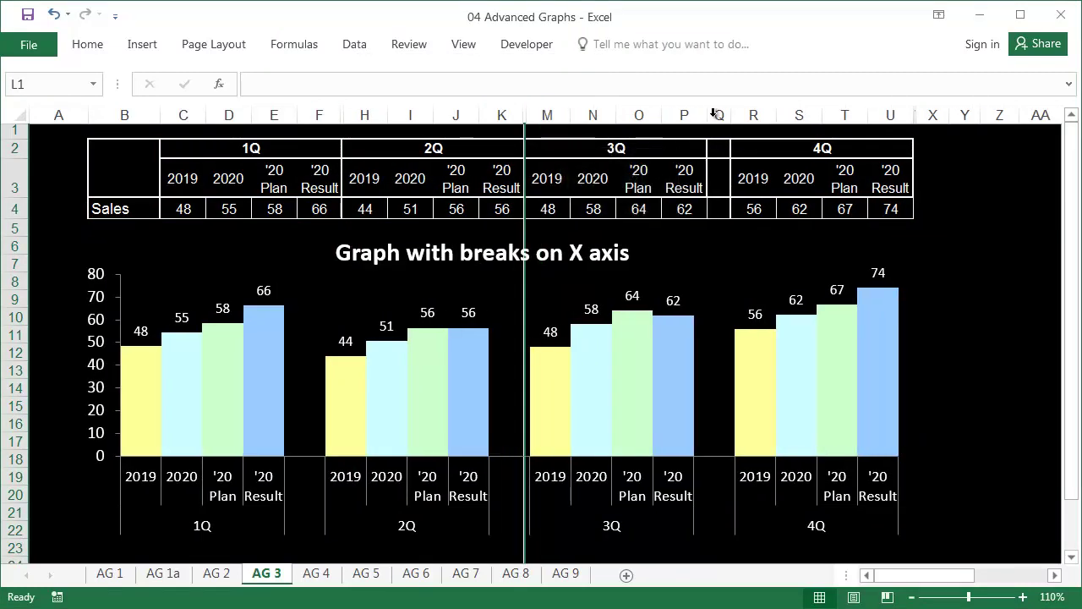
{"action": "left_click", "coordinate": [717, 115]}
{"action": "key", "text": "F4"}
{"action": "left_click", "coordinate": [727, 247]}
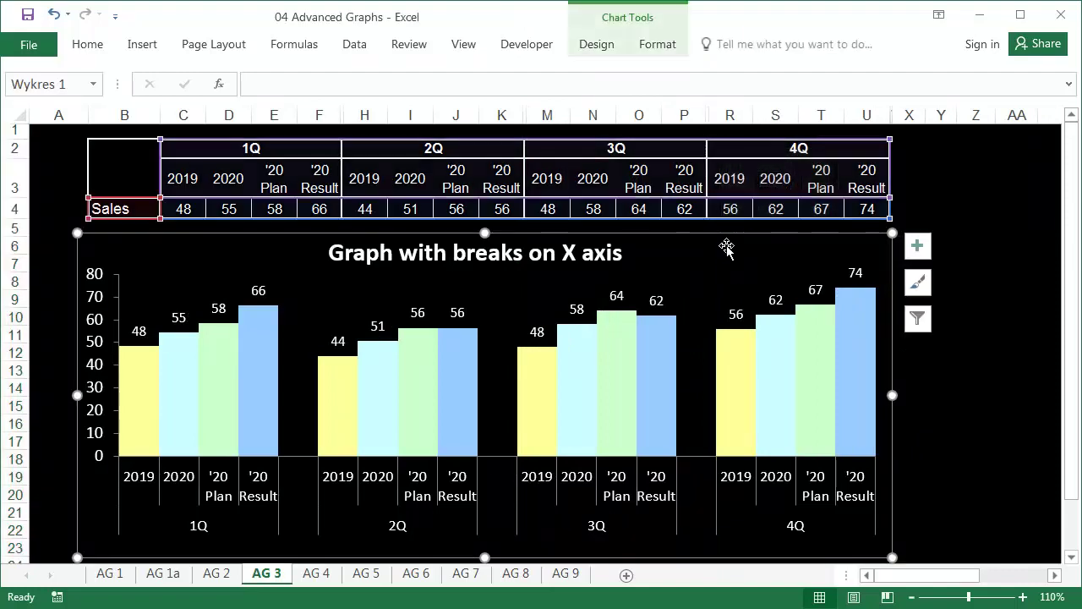
{"action": "left_click", "coordinate": [99, 151]}
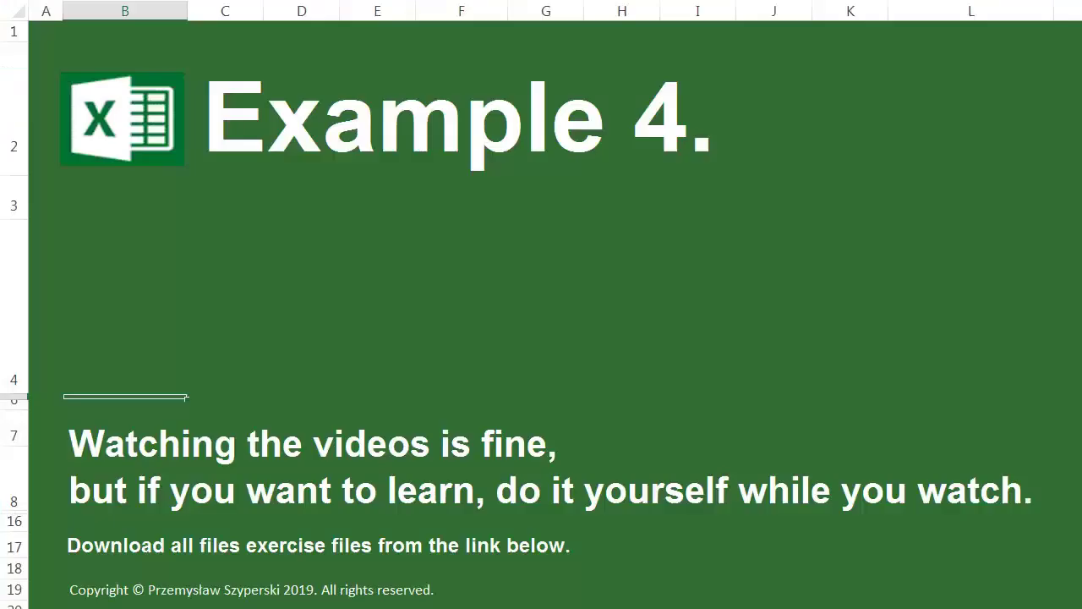
Move down through the Example 4 title sheet
{"action": "key", "text": "Down"}
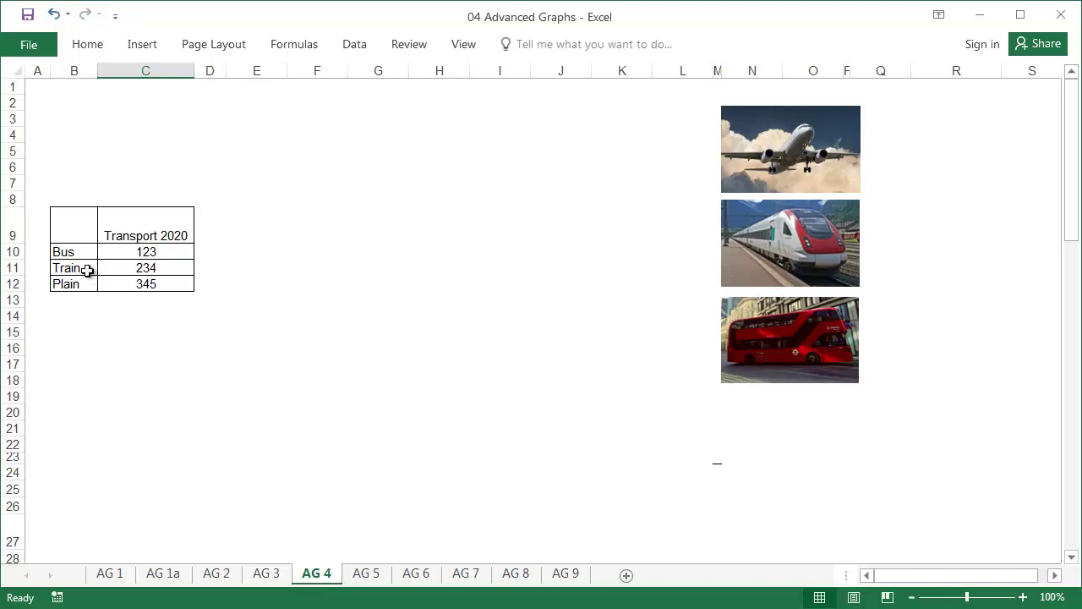
{"action": "left_click_drag", "start_coordinate": [80, 252], "coordinate": [101, 281]}
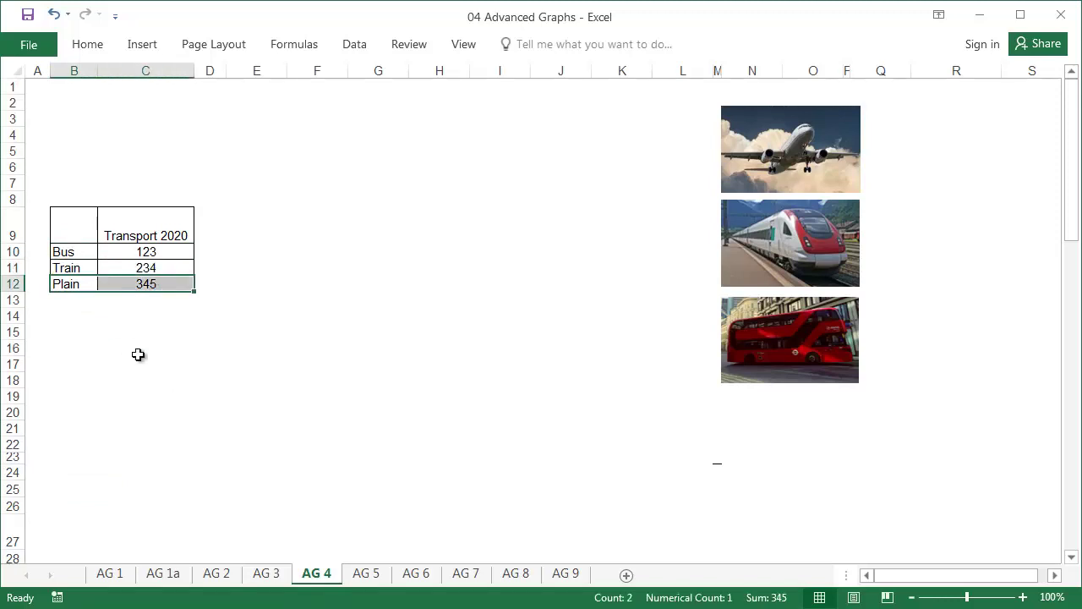
{"action": "left_click", "coordinate": [144, 318]}
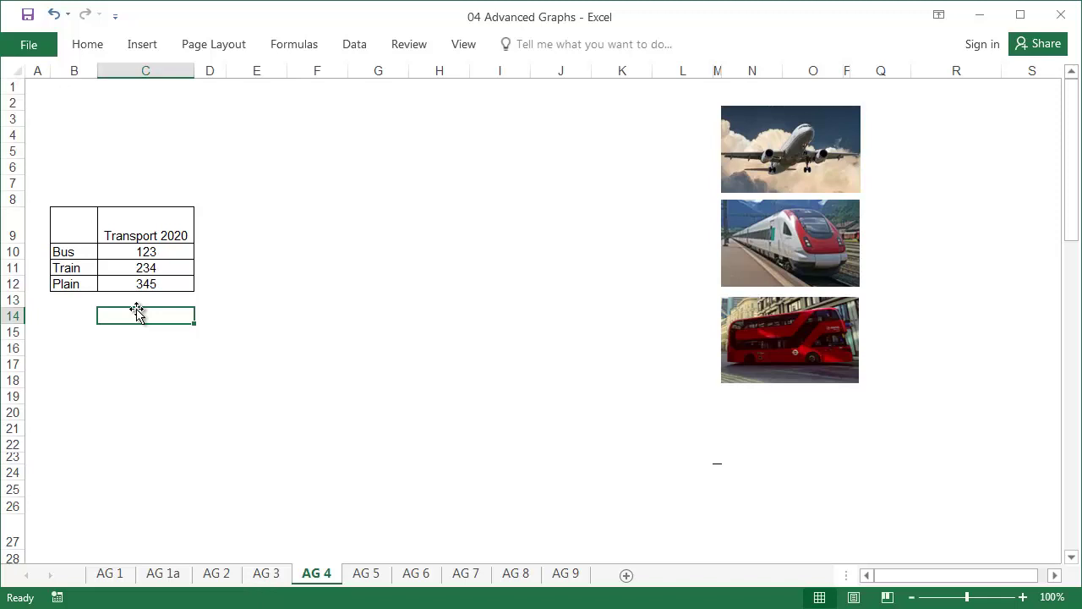
{"action": "left_click", "coordinate": [141, 51]}
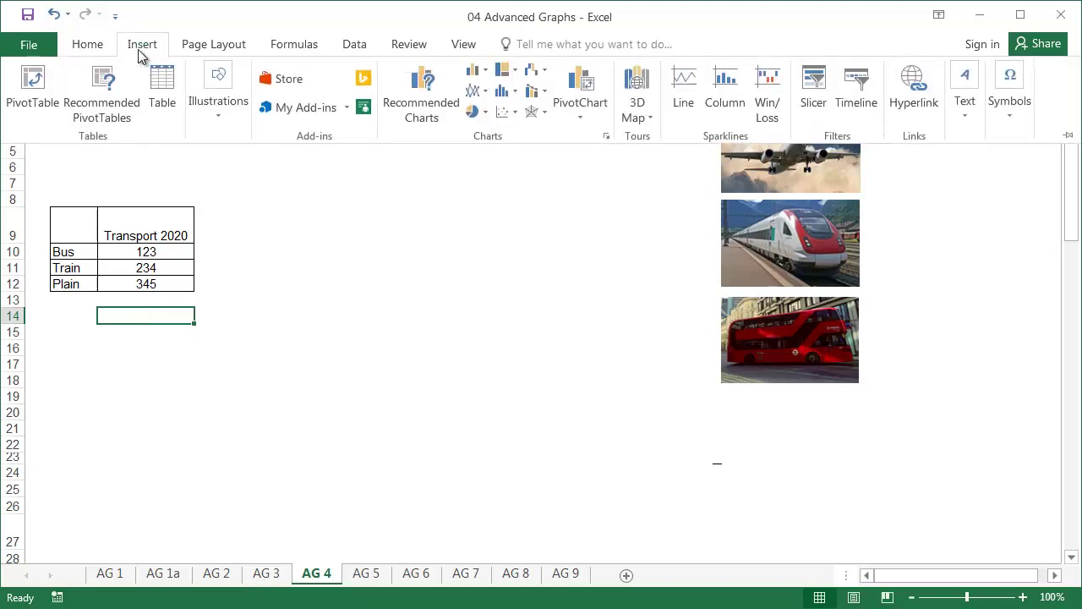
{"action": "left_click", "coordinate": [217, 114]}
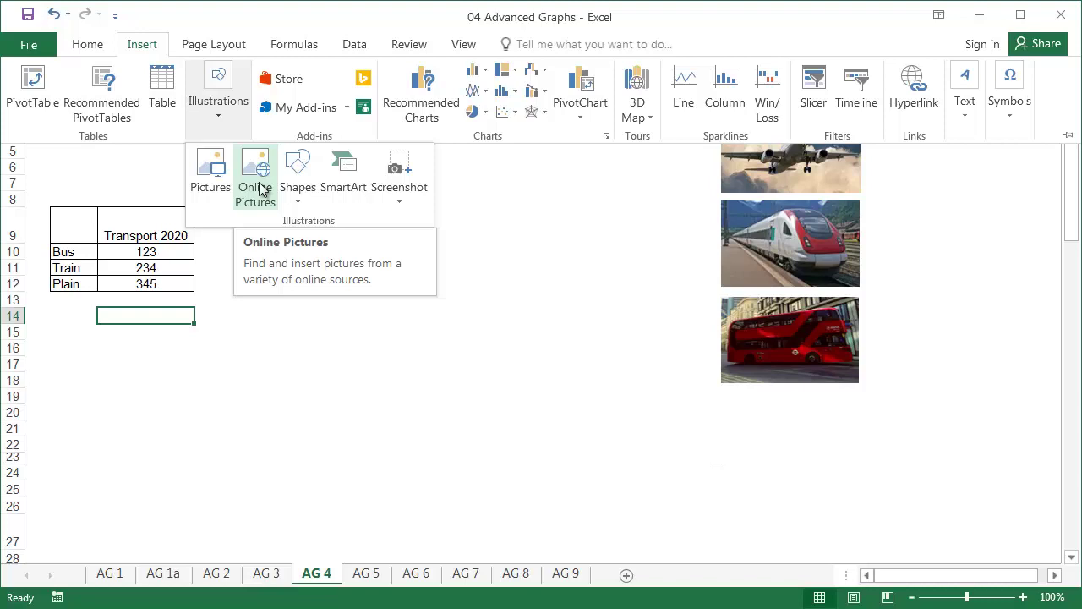
{"action": "left_click", "coordinate": [458, 225]}
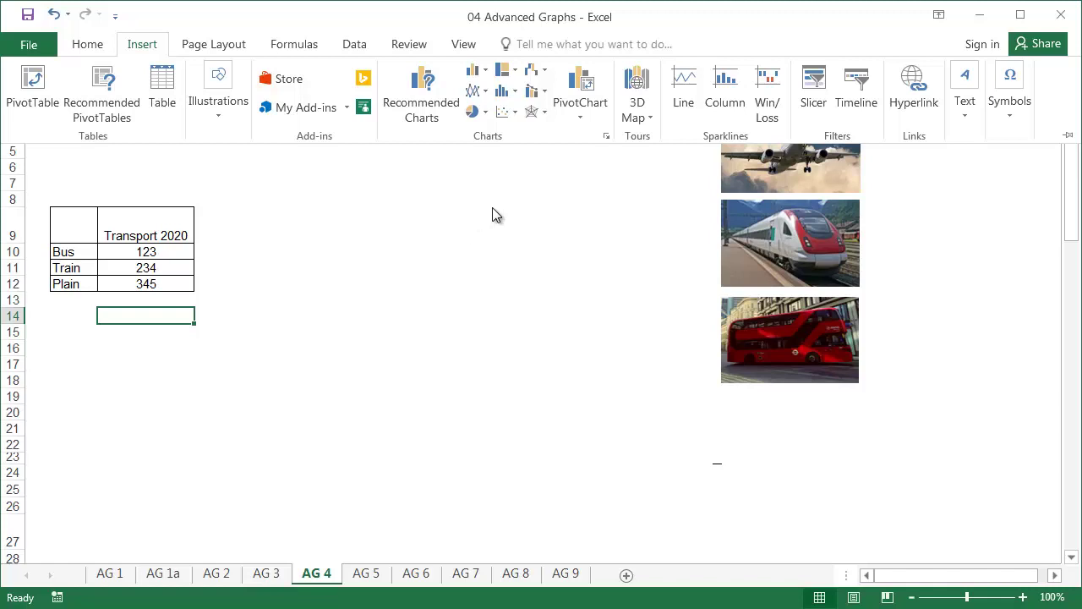
{"action": "key", "text": "ctrl+F1"}
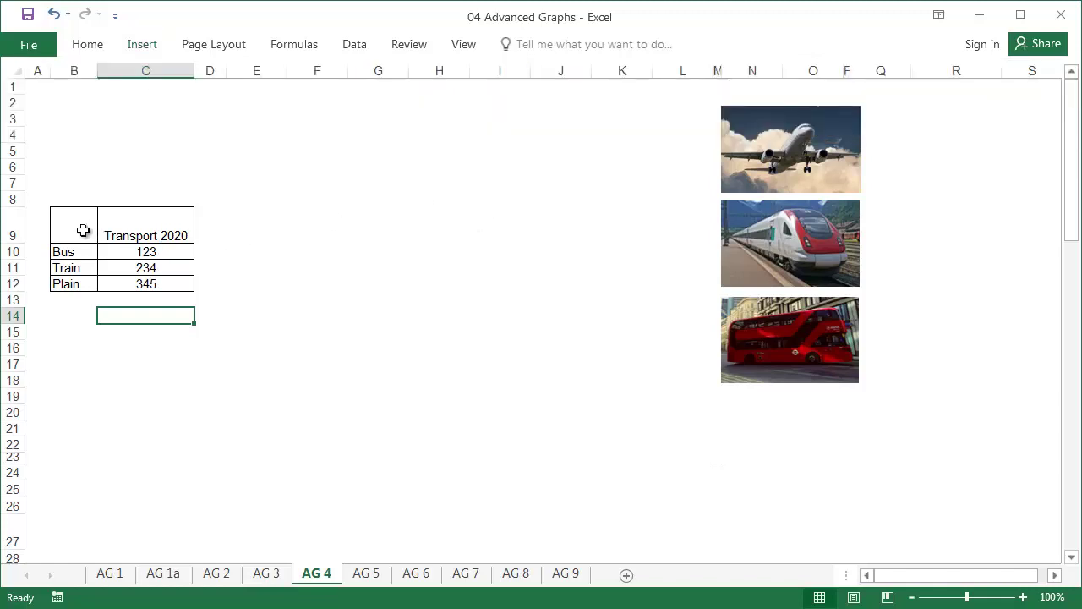
Insert a clustered column chart of the Transport 2020 table and move it beside the table
{"action": "left_click_drag", "start_coordinate": [83, 230], "coordinate": [141, 282]}
{"action": "left_click", "coordinate": [142, 44]}
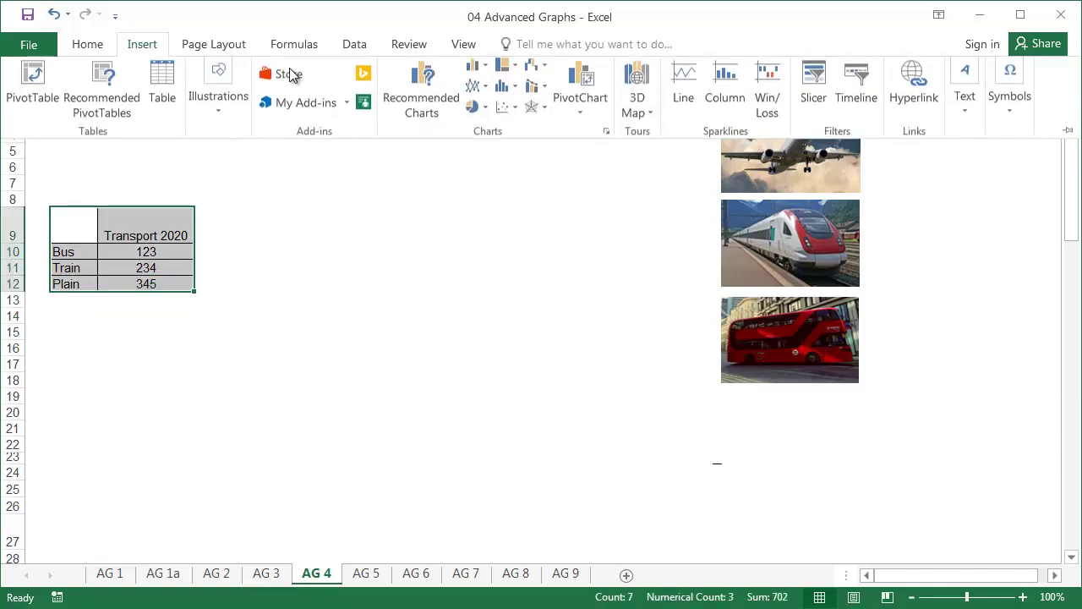
{"action": "left_click", "coordinate": [487, 80]}
{"action": "left_click", "coordinate": [483, 127]}
{"action": "left_click_drag", "start_coordinate": [466, 212], "coordinate": [350, 121]}
Set the column series gap width to 50%
{"action": "left_click", "coordinate": [321, 302]}
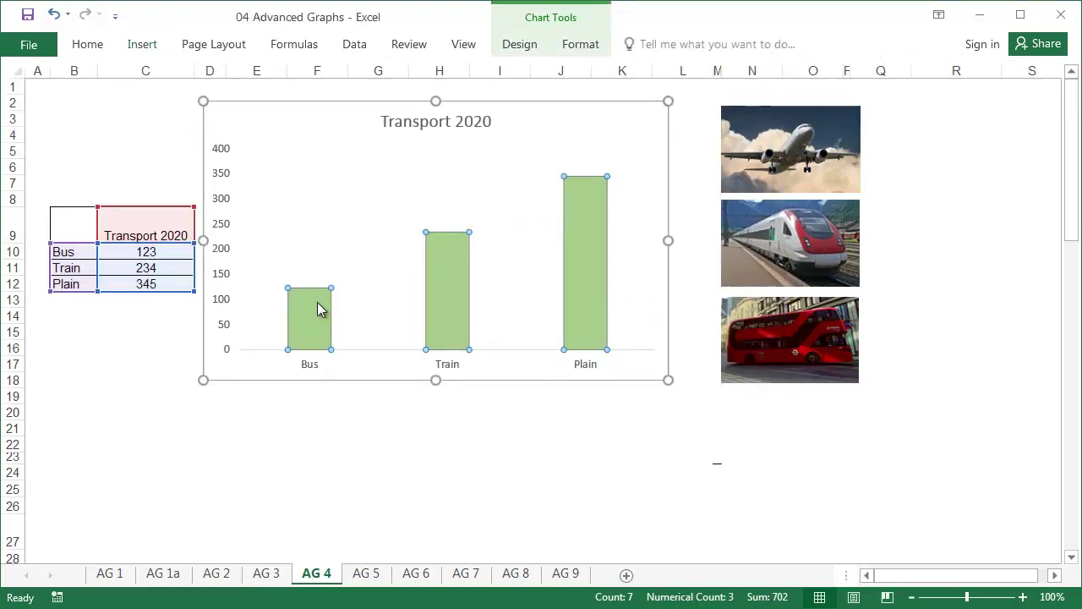
{"action": "double_click", "coordinate": [319, 309]}
{"action": "left_click_drag", "start_coordinate": [1017, 304], "coordinate": [966, 309]}
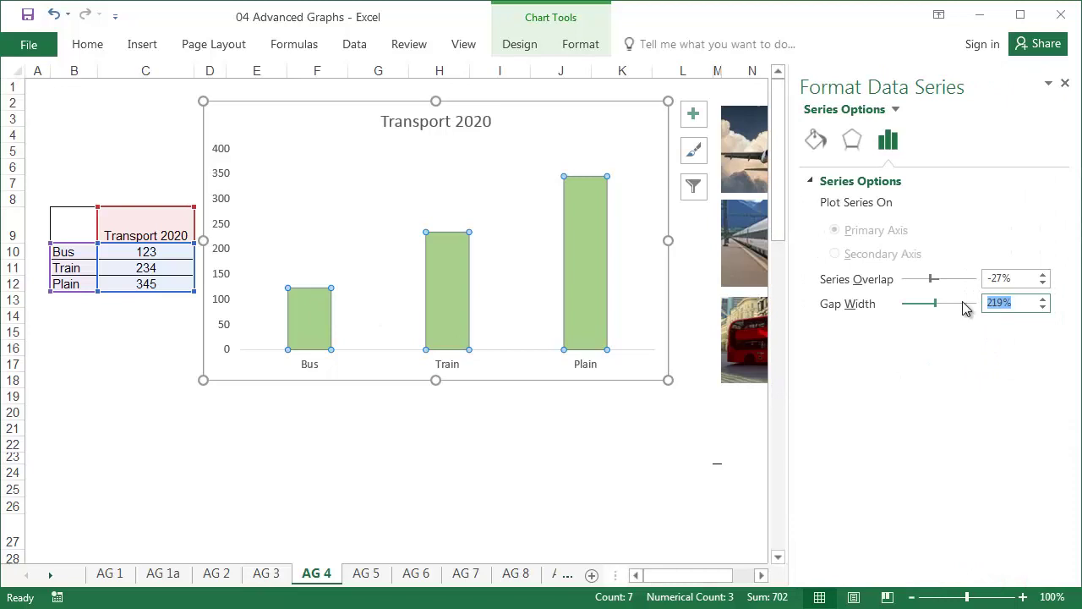
{"action": "type", "text": "50"}
{"action": "key", "text": "Return"}
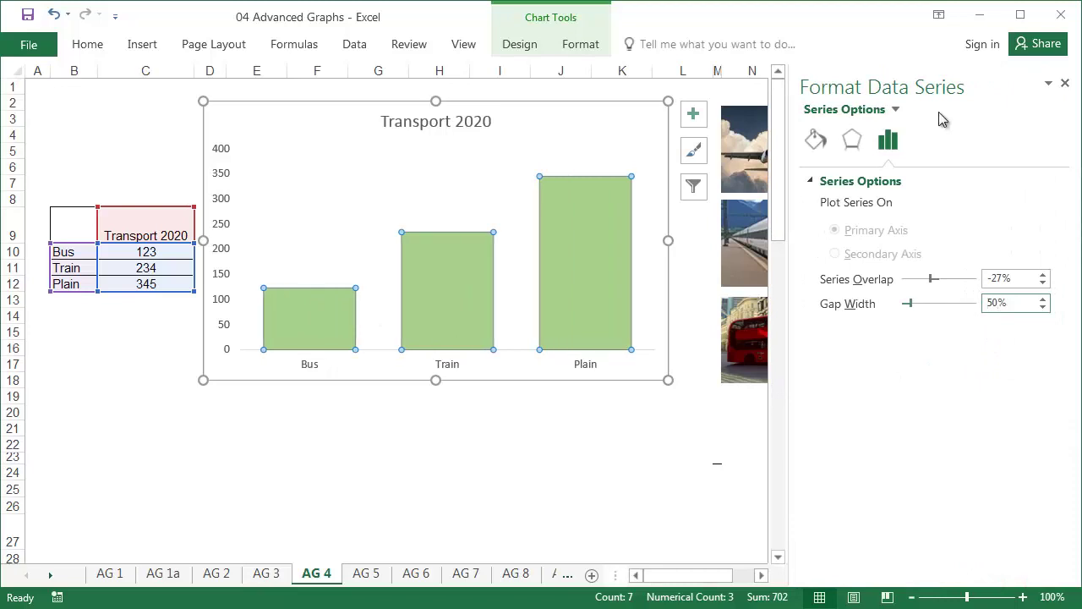
{"action": "left_click", "coordinate": [1064, 82]}
Paste the bus photo as the fill of all three chart columns
{"action": "left_click", "coordinate": [782, 310]}
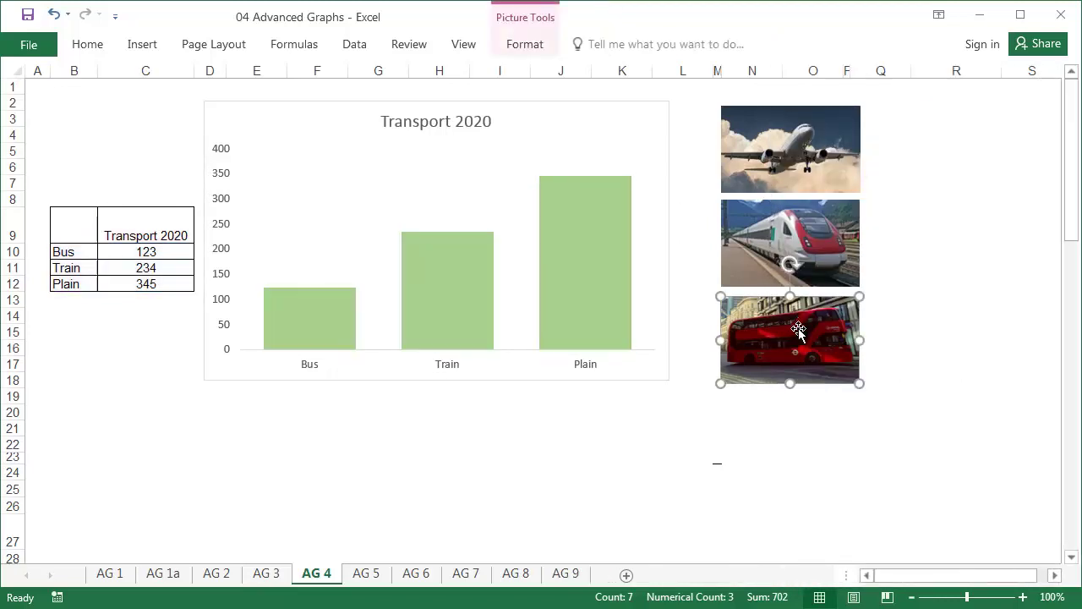
{"action": "key", "text": "ctrl+c"}
{"action": "left_click", "coordinate": [351, 320]}
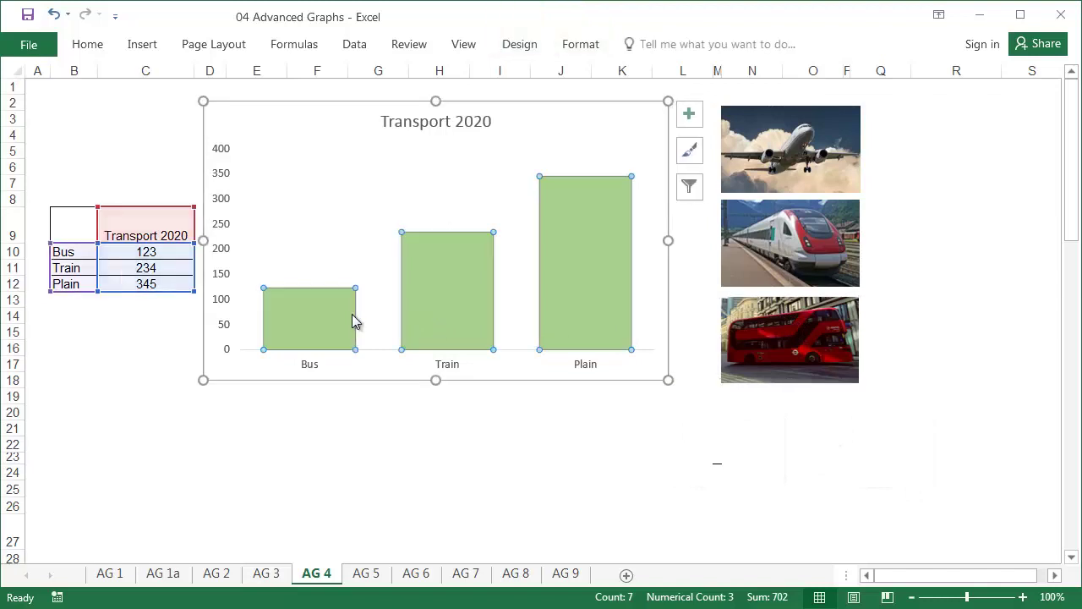
{"action": "key", "text": "ctrl+v"}
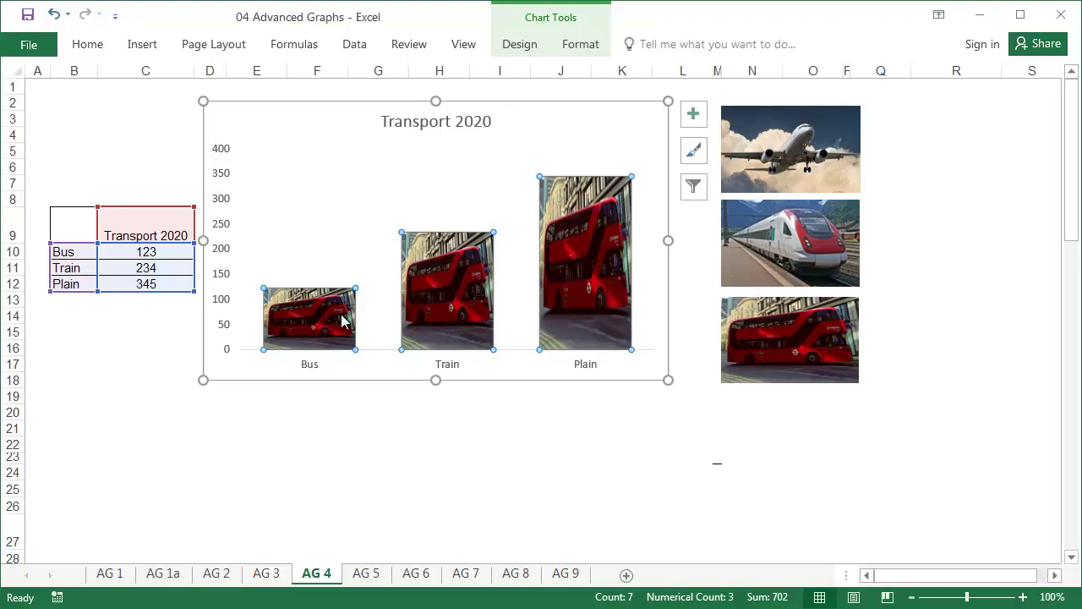
{"action": "left_click", "coordinate": [317, 411]}
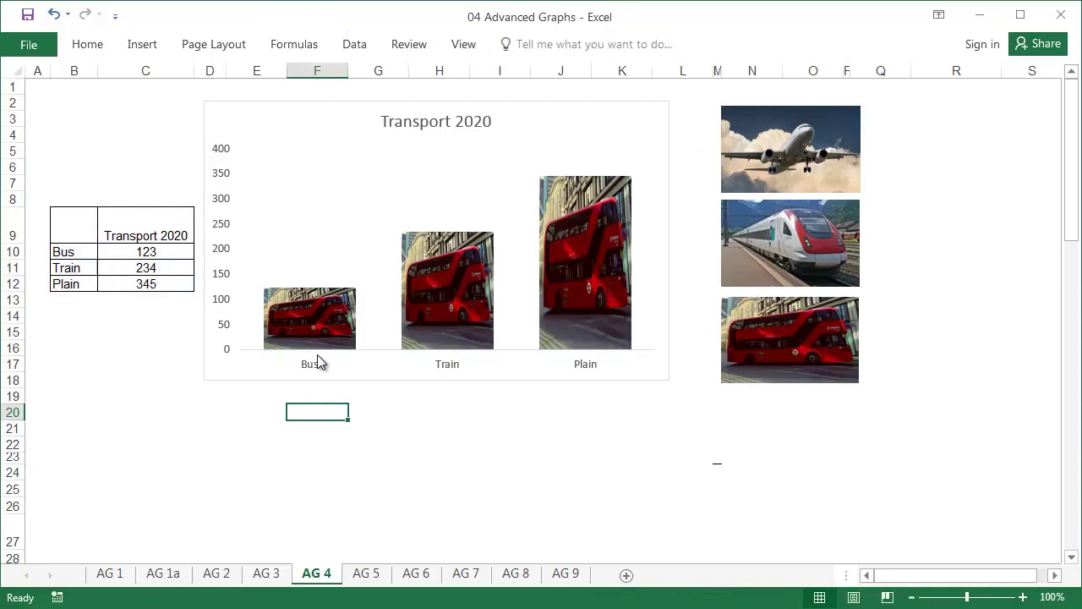
Set the columns' picture fill to Stack instead of stretching
{"action": "double_click", "coordinate": [313, 324]}
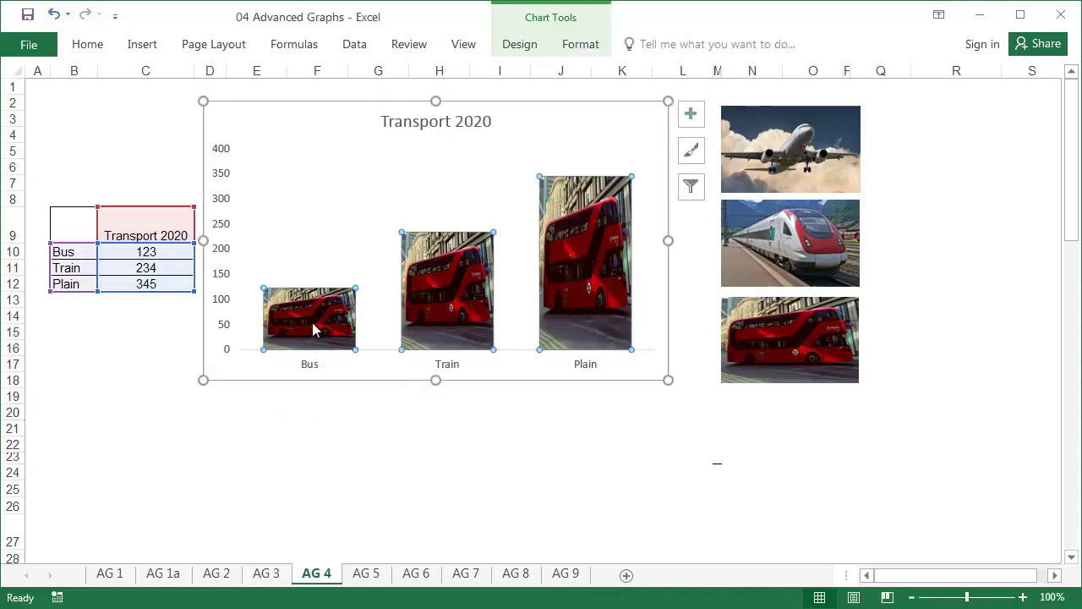
{"action": "left_click", "coordinate": [854, 142]}
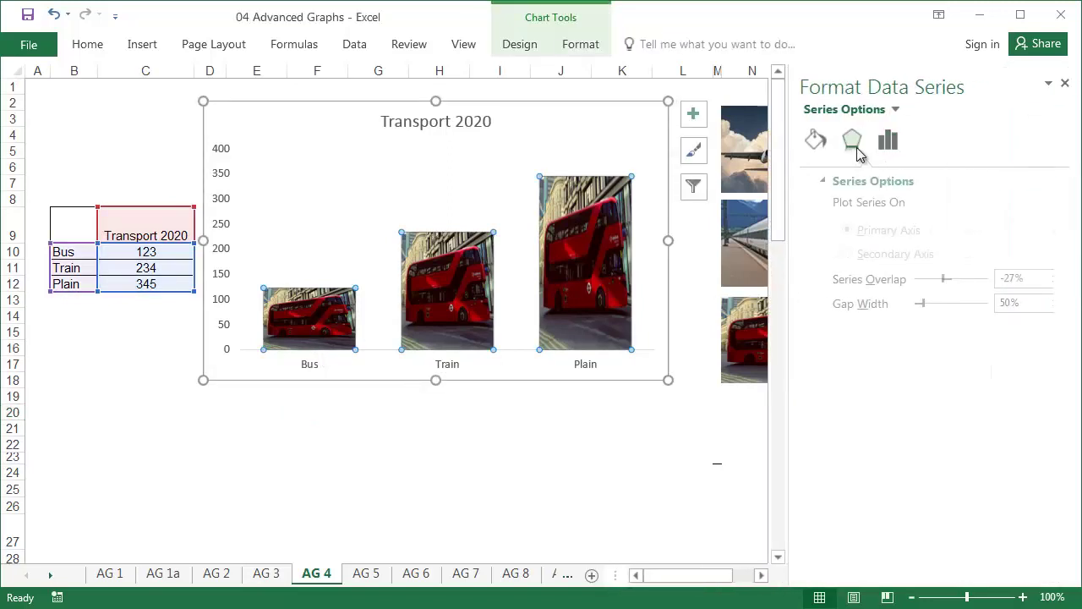
{"action": "left_click", "coordinate": [817, 149]}
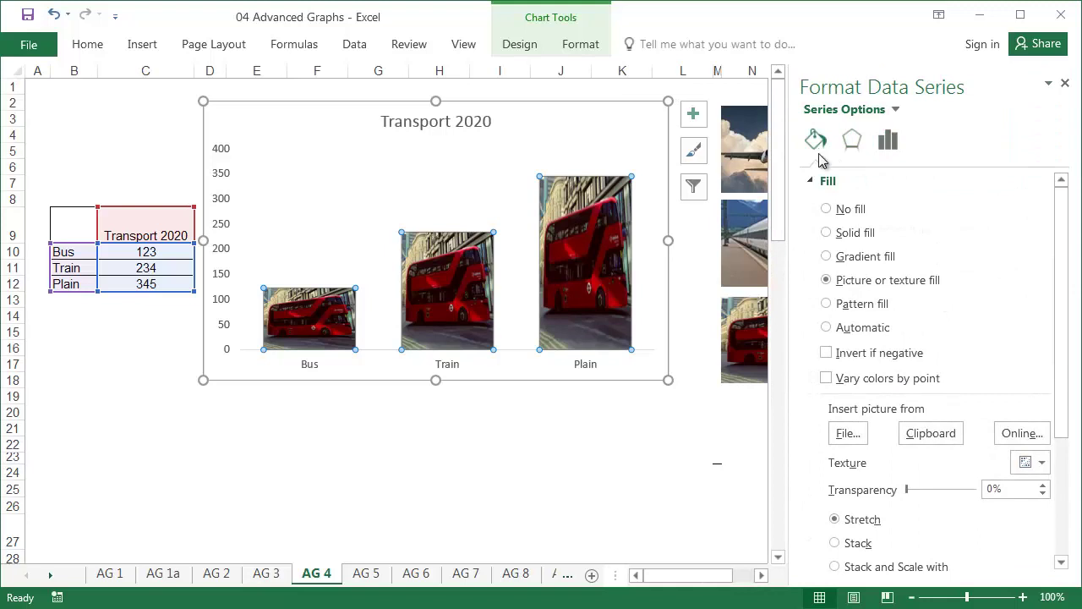
{"action": "left_click", "coordinate": [835, 543]}
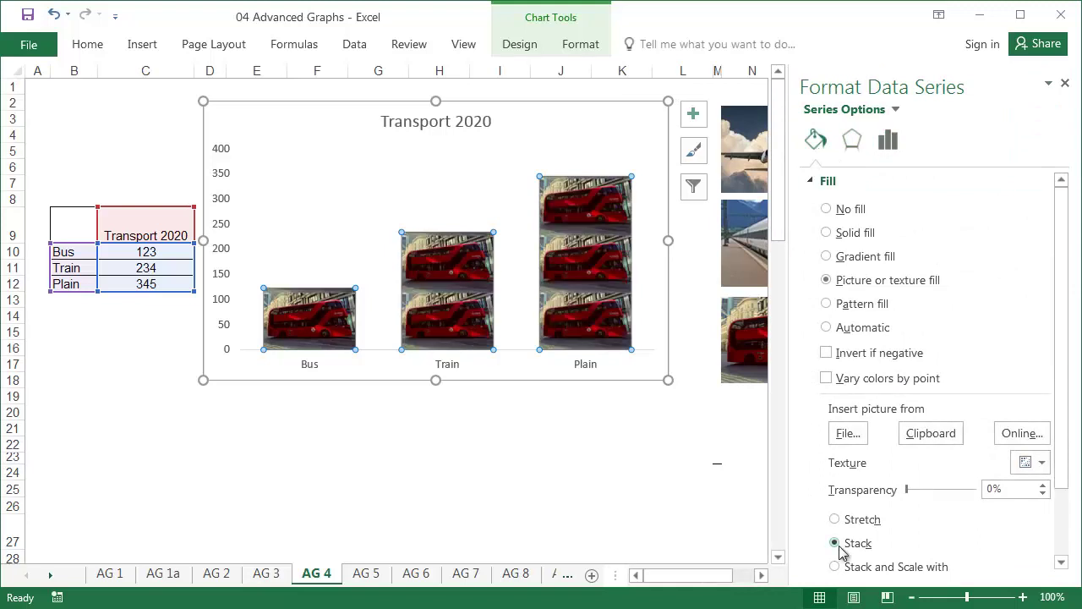
{"action": "left_click", "coordinate": [1064, 83]}
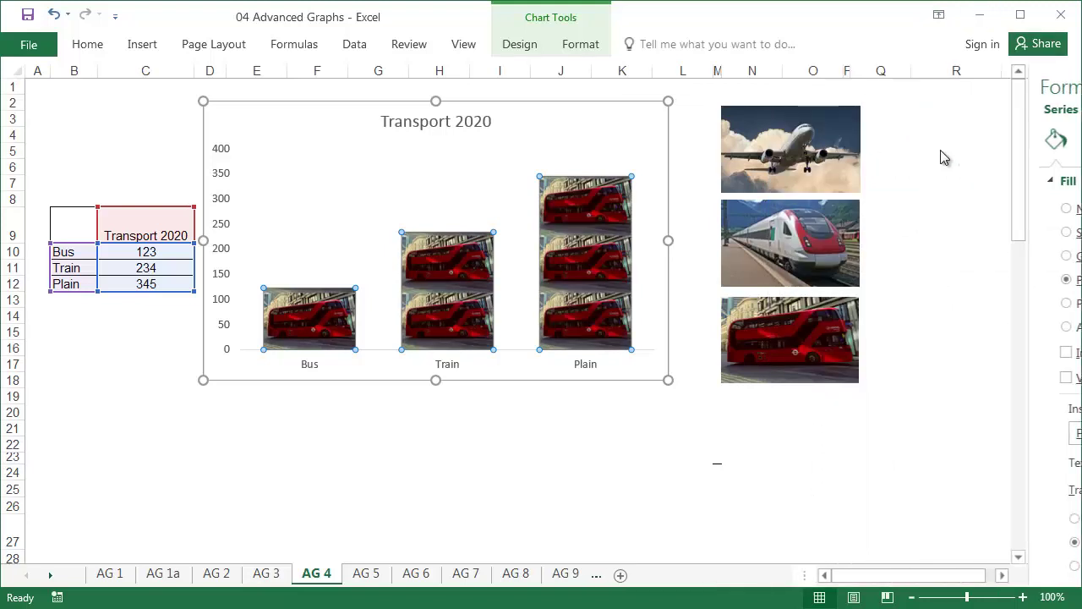
Fill the Train column alone with the train photo
{"action": "left_click", "coordinate": [821, 246]}
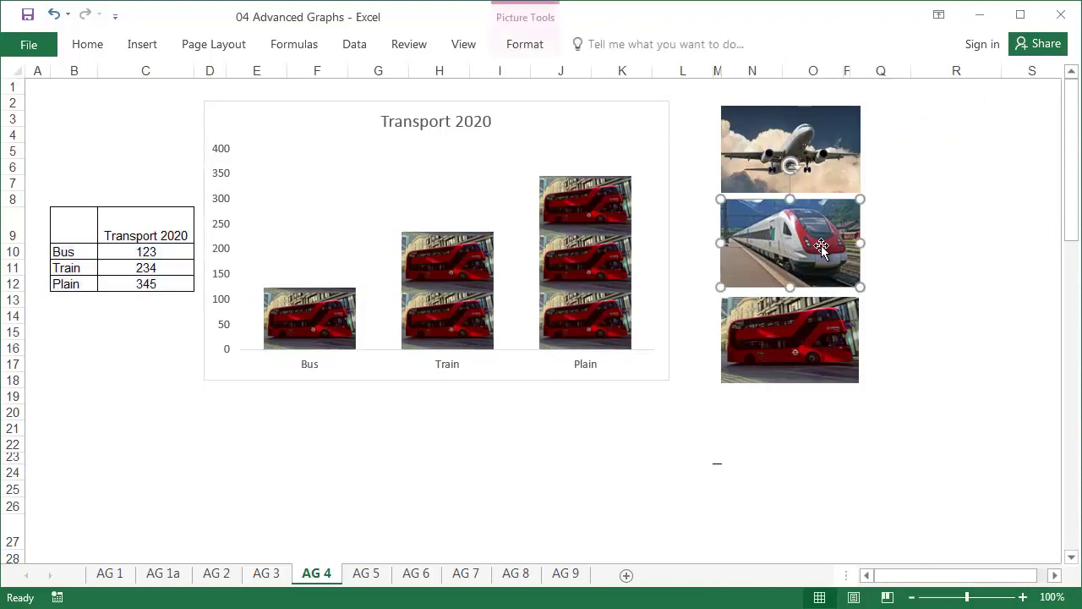
{"action": "left_click", "coordinate": [459, 275]}
{"action": "left_click", "coordinate": [463, 273]}
{"action": "key", "text": "ctrl+v"}
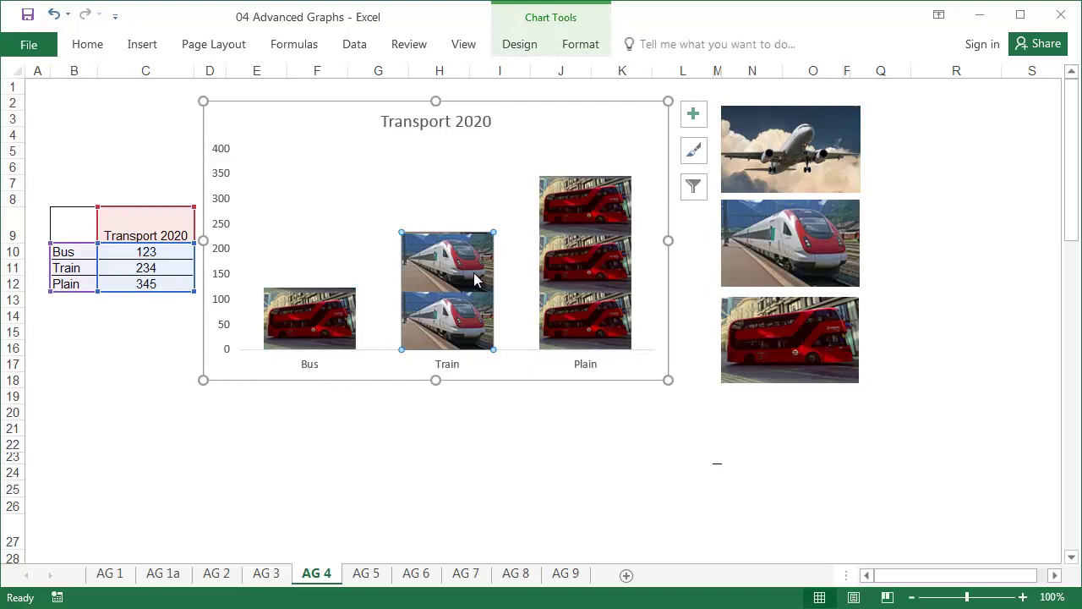
Fill the Plain column with the airplane photo and make the chart taller
{"action": "left_click", "coordinate": [770, 160]}
{"action": "key", "text": "ctrl+c"}
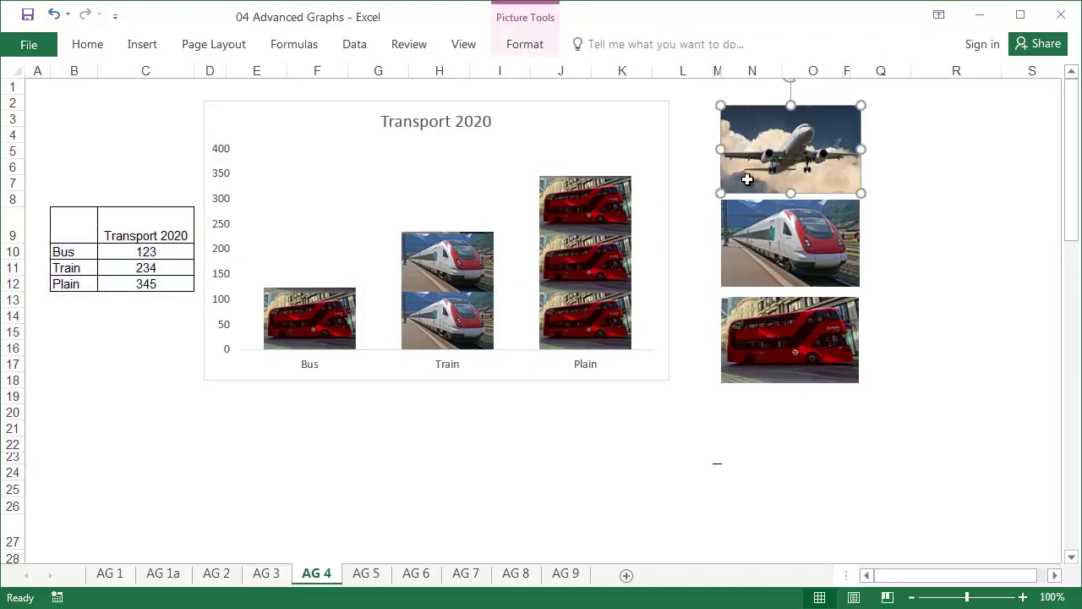
{"action": "left_click", "coordinate": [571, 262]}
{"action": "left_click", "coordinate": [570, 261]}
{"action": "key", "text": "ctrl+v"}
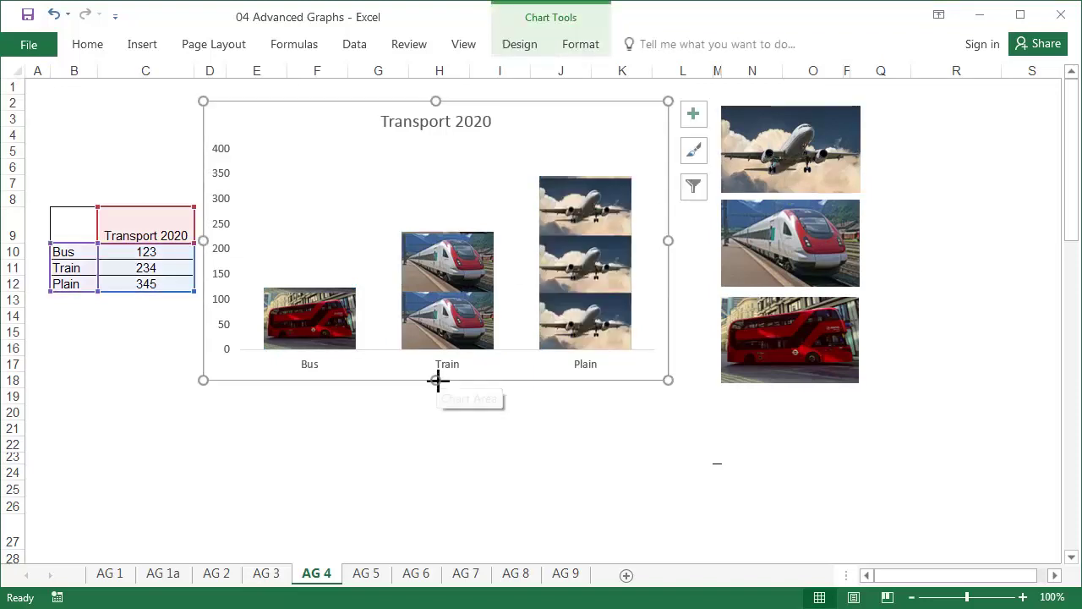
{"action": "left_click_drag", "start_coordinate": [435, 380], "coordinate": [437, 464]}
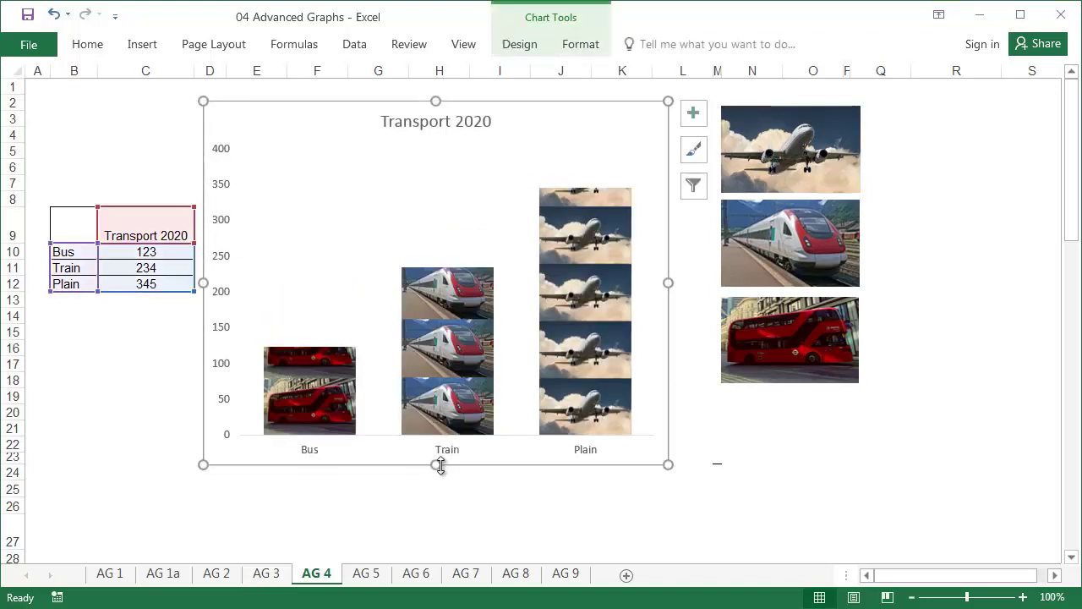
Shorten the airplane photo and paste it into the Plain column again
{"action": "left_click", "coordinate": [810, 176]}
{"action": "left_click_drag", "start_coordinate": [790, 106], "coordinate": [791, 126]}
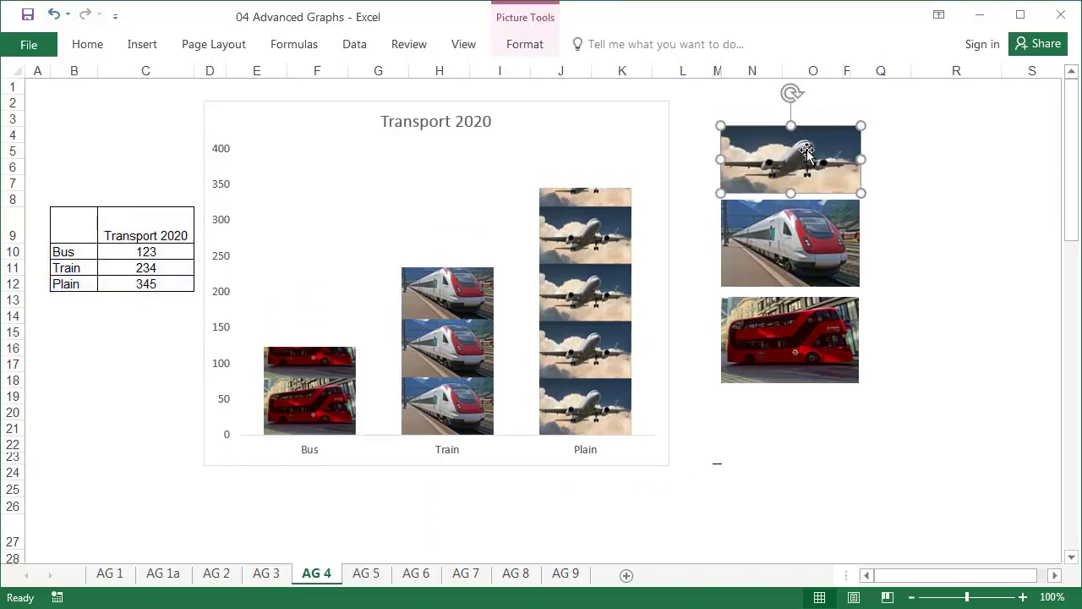
{"action": "left_click", "coordinate": [598, 221]}
{"action": "left_click", "coordinate": [600, 246]}
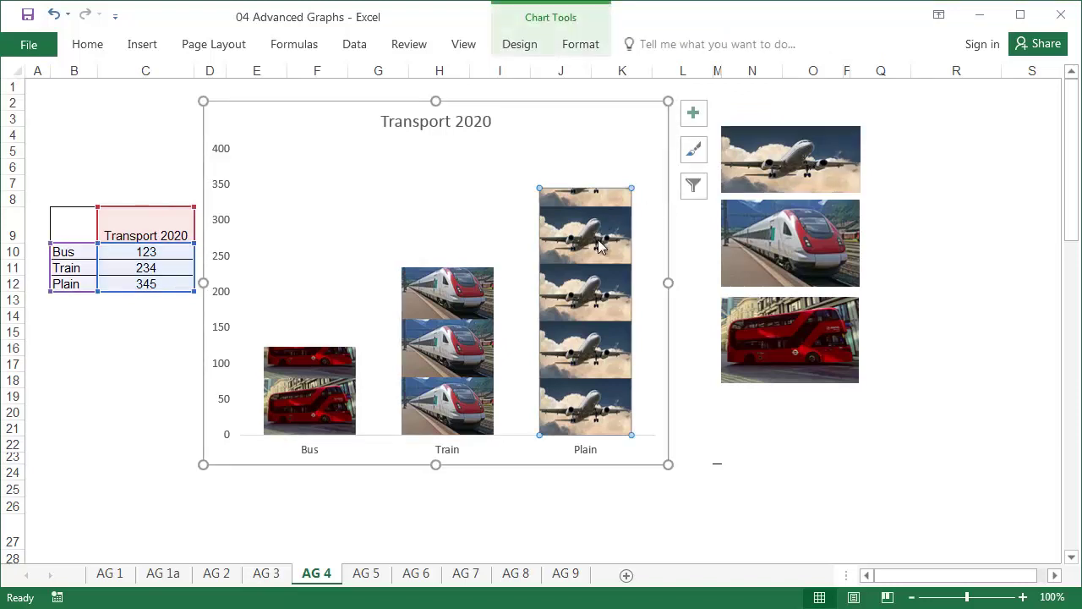
{"action": "key", "text": "ctrl+v"}
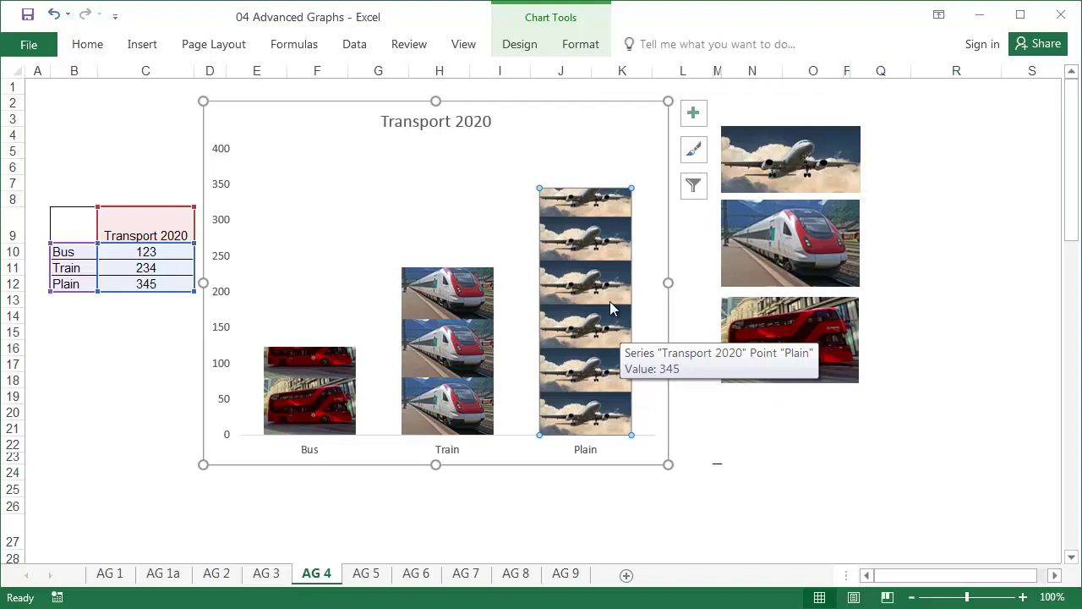
Extend the chart upward, then scroll down to the second Transport 2020 table
{"action": "left_click_drag", "start_coordinate": [435, 102], "coordinate": [435, 91]}
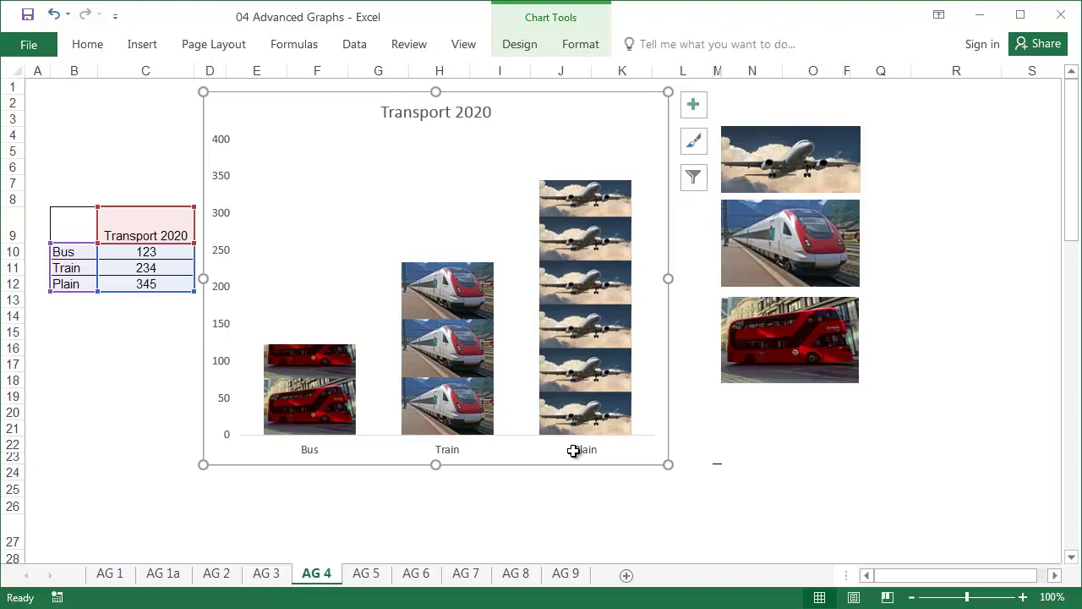
{"action": "left_click_drag", "start_coordinate": [87, 268], "coordinate": [143, 281]}
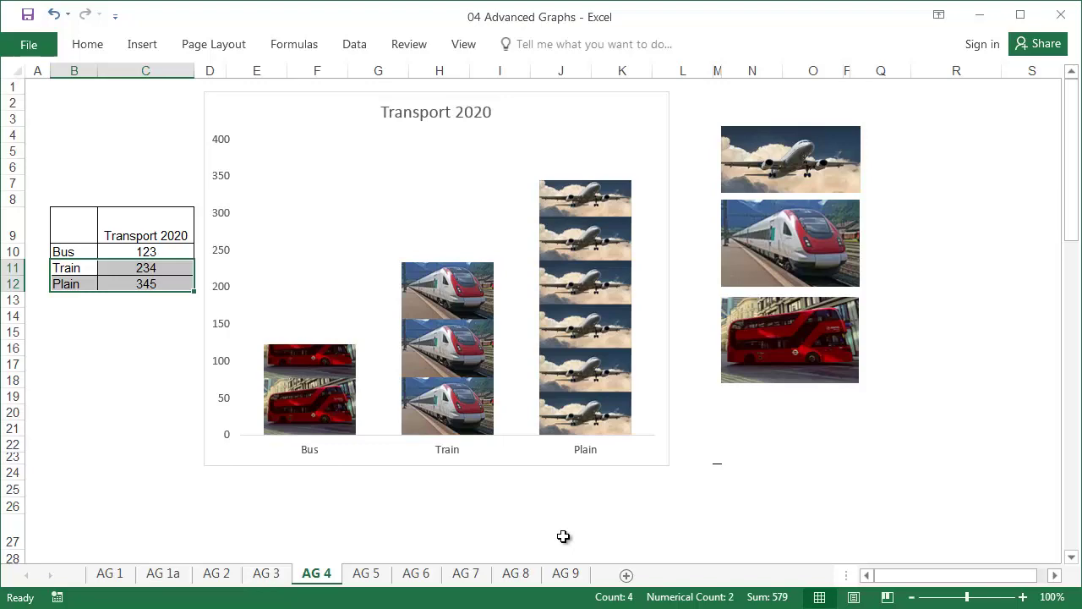
{"action": "left_click", "coordinate": [432, 518]}
{"action": "scroll", "coordinate": [426, 495], "scroll_direction": "down", "scroll_amount": 7}
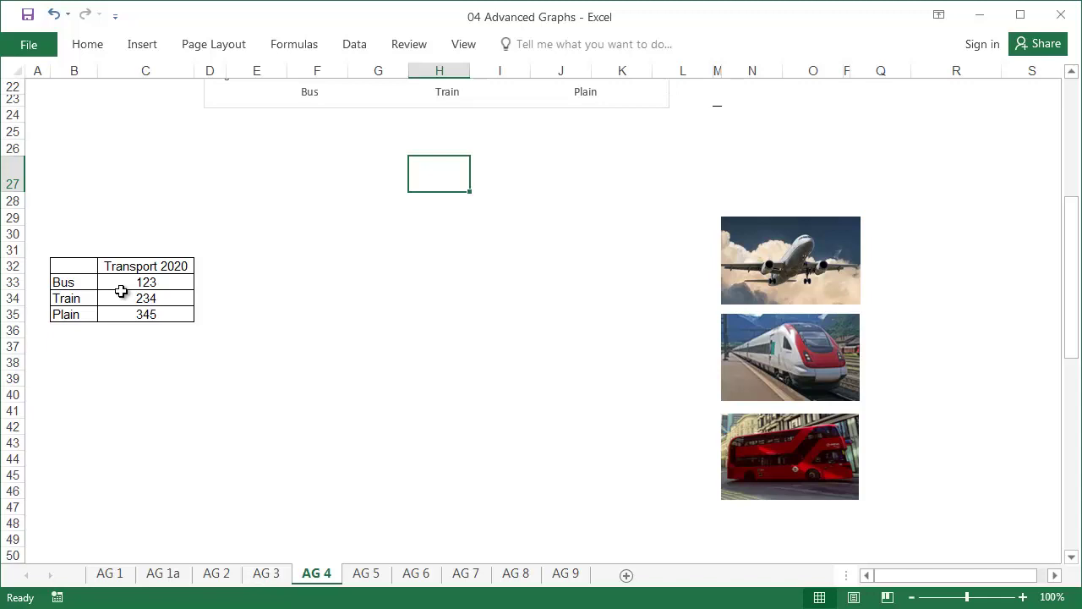
Insert a 2-D pie chart of the second Transport 2020 table beside it
{"action": "left_click_drag", "start_coordinate": [95, 267], "coordinate": [163, 307]}
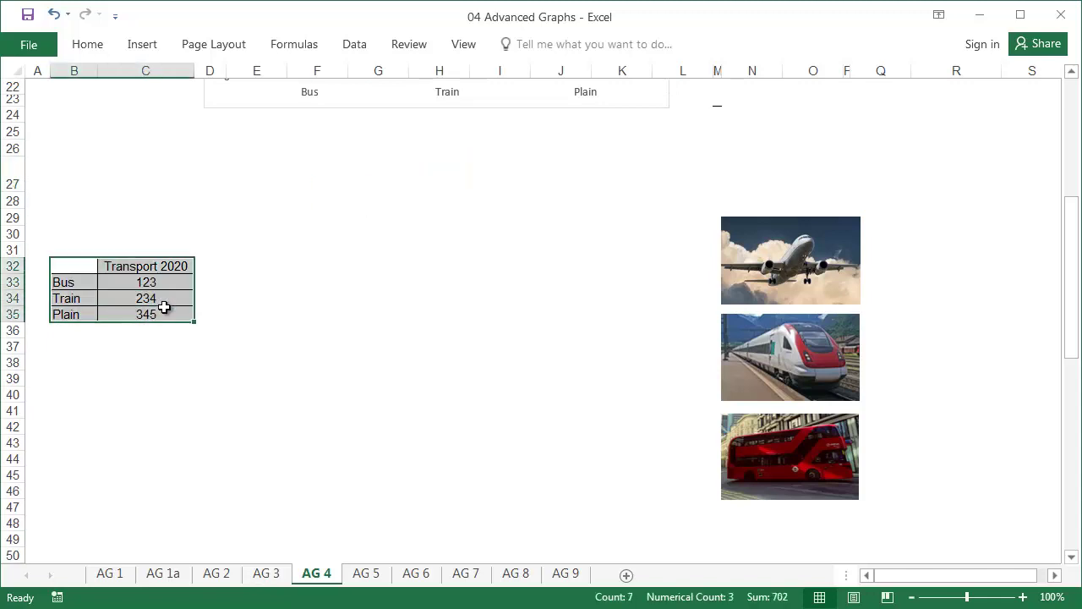
{"action": "left_click", "coordinate": [140, 44]}
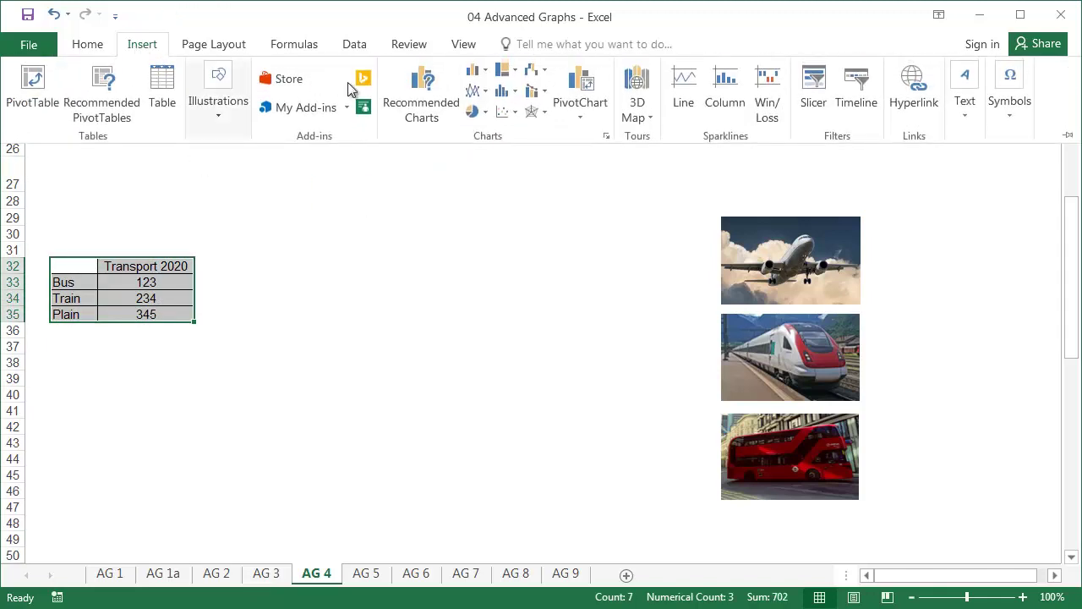
{"action": "left_click", "coordinate": [474, 111]}
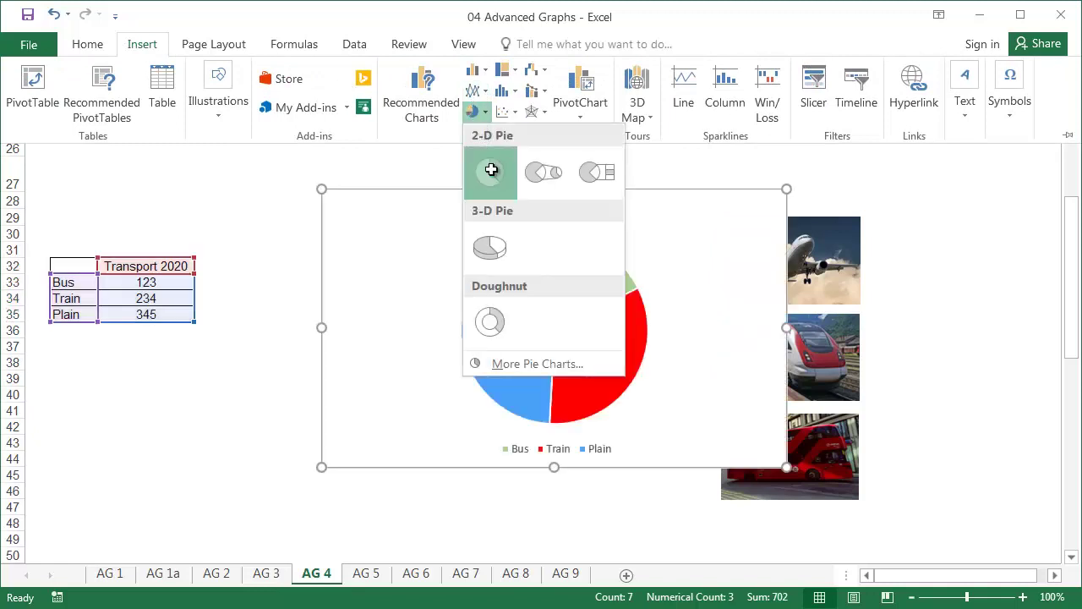
{"action": "left_click", "coordinate": [491, 169]}
{"action": "left_click_drag", "start_coordinate": [460, 208], "coordinate": [357, 172]}
Delete the pie's legend and fill all slices with the airplane photo
{"action": "left_click", "coordinate": [471, 416]}
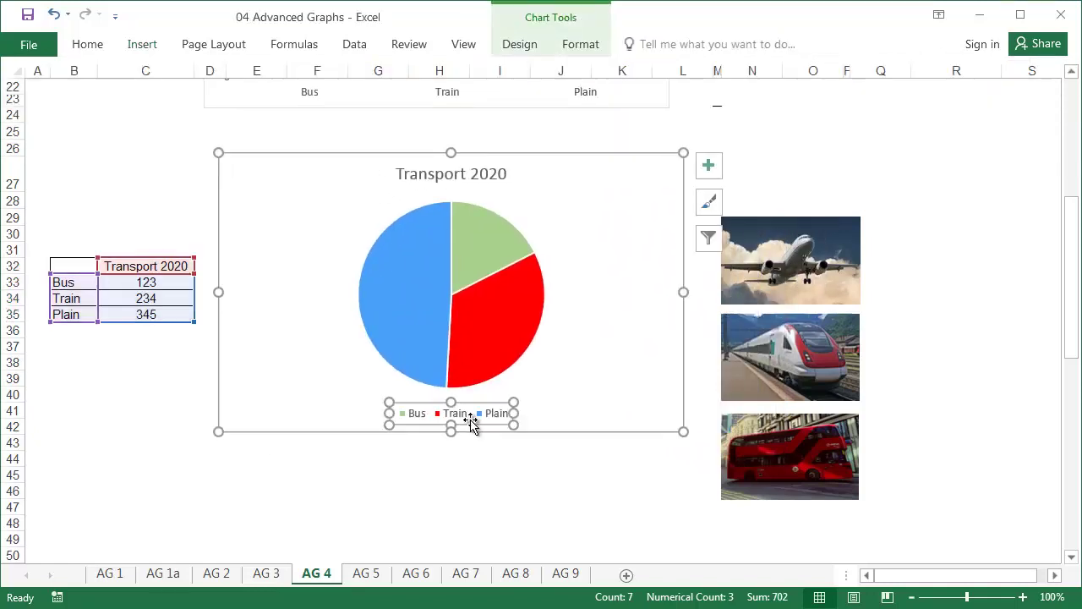
{"action": "key", "text": "Delete"}
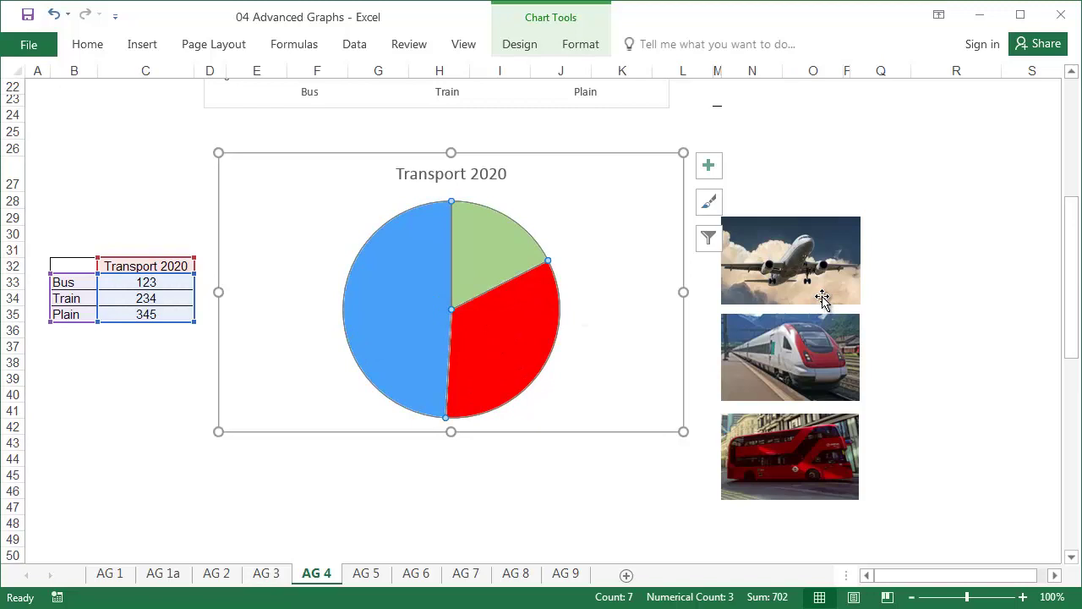
{"action": "left_click", "coordinate": [815, 291]}
{"action": "left_click", "coordinate": [408, 299]}
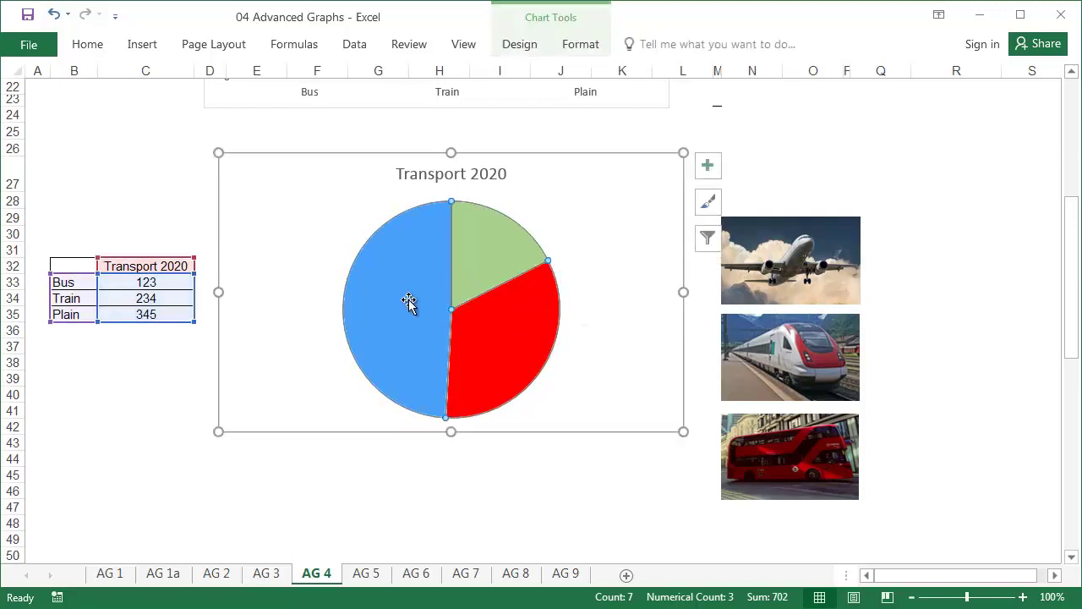
{"action": "key", "text": "ctrl+v"}
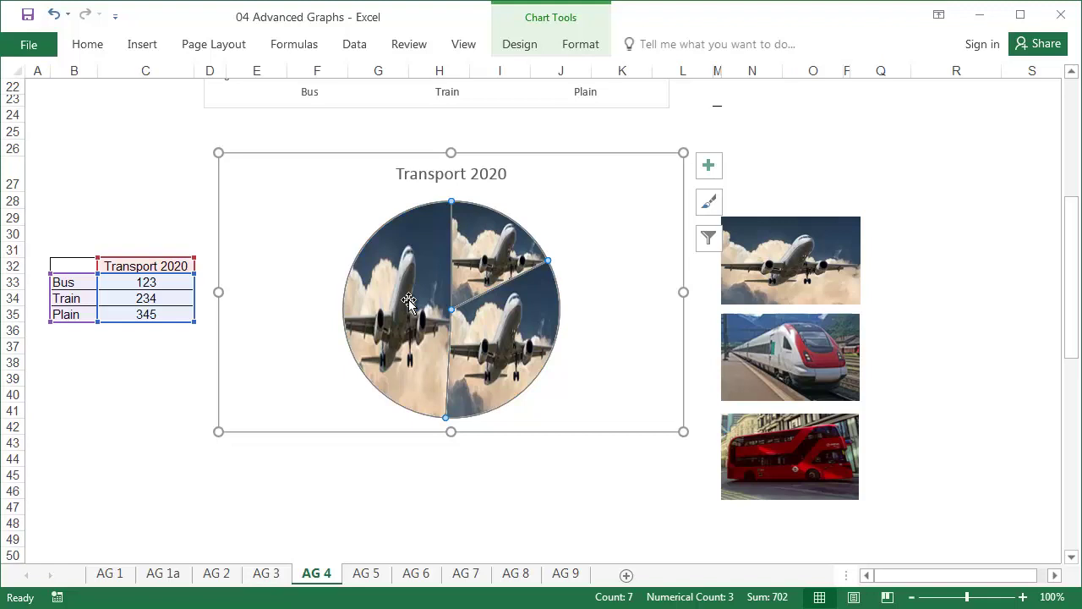
Tile the airplane photo fill across the pie slices
{"action": "key", "text": "ctrl+1"}
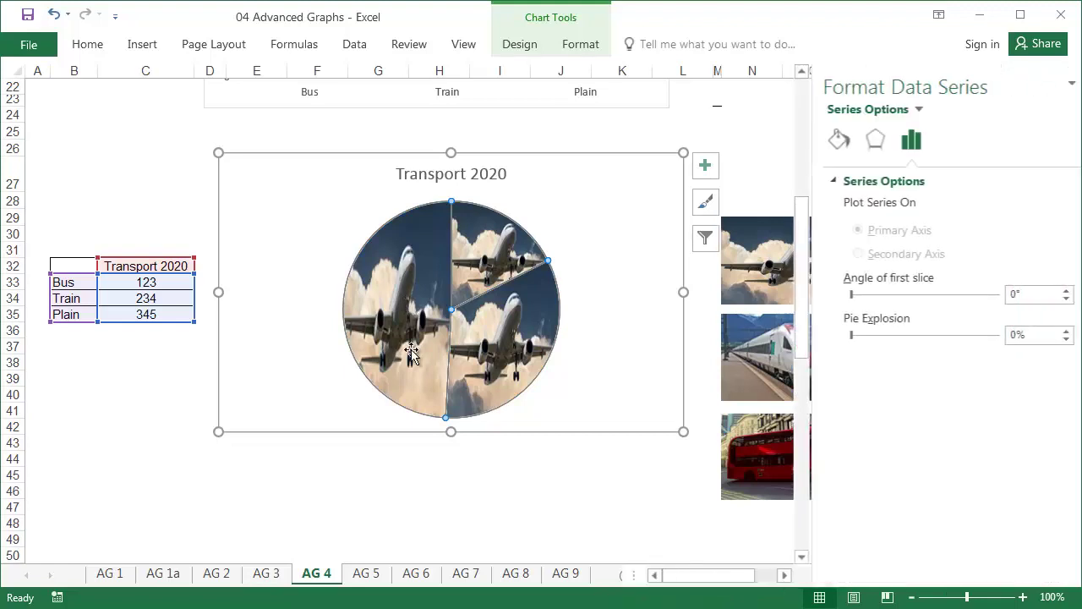
{"action": "left_click", "coordinate": [815, 140]}
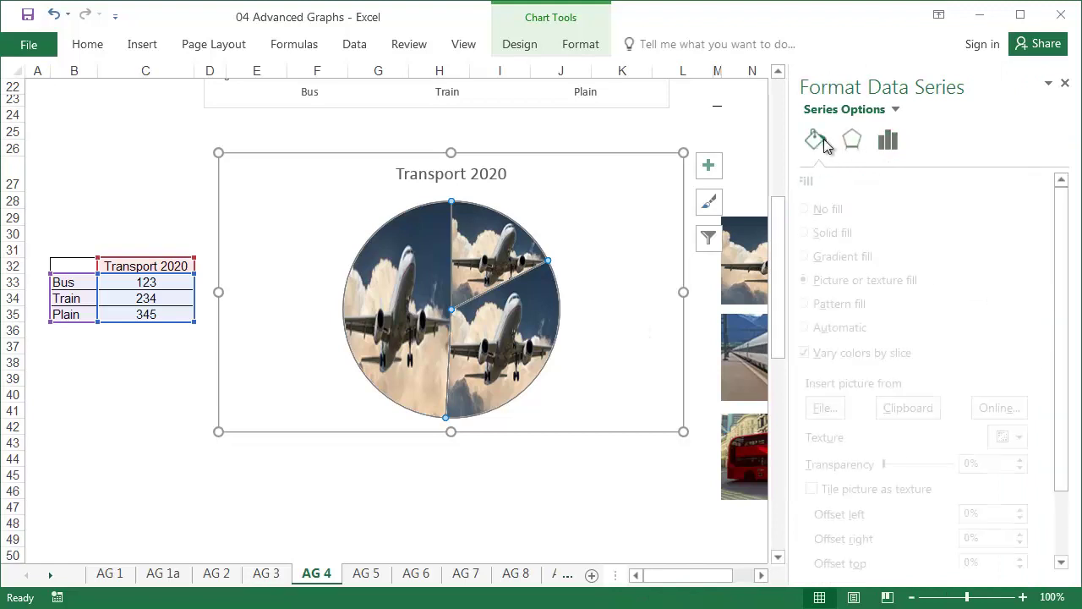
{"action": "scroll", "coordinate": [861, 414], "scroll_direction": "down", "scroll_amount": 2}
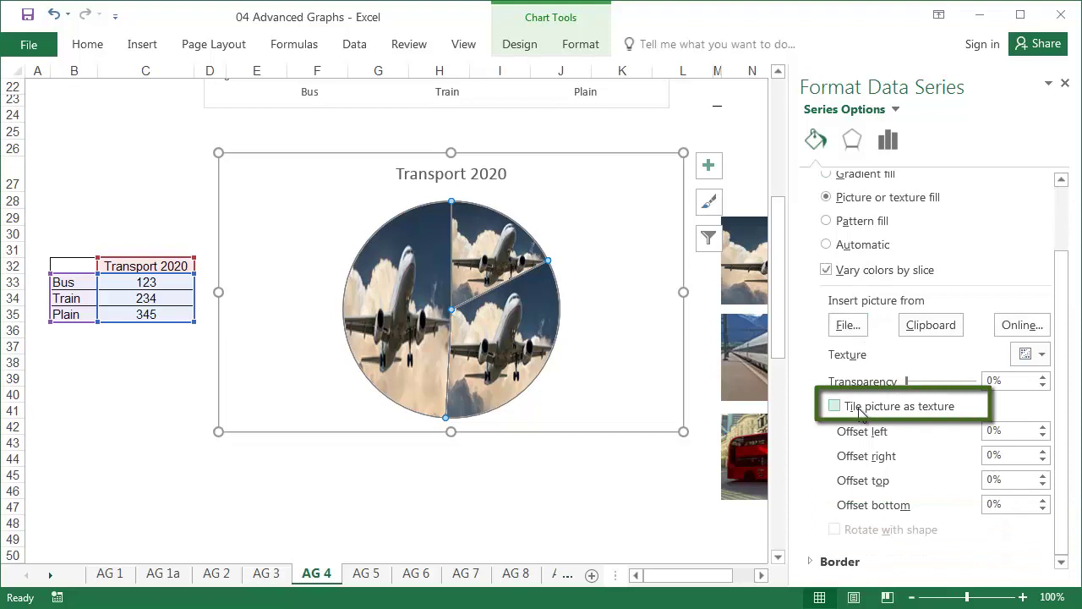
{"action": "left_click", "coordinate": [834, 407]}
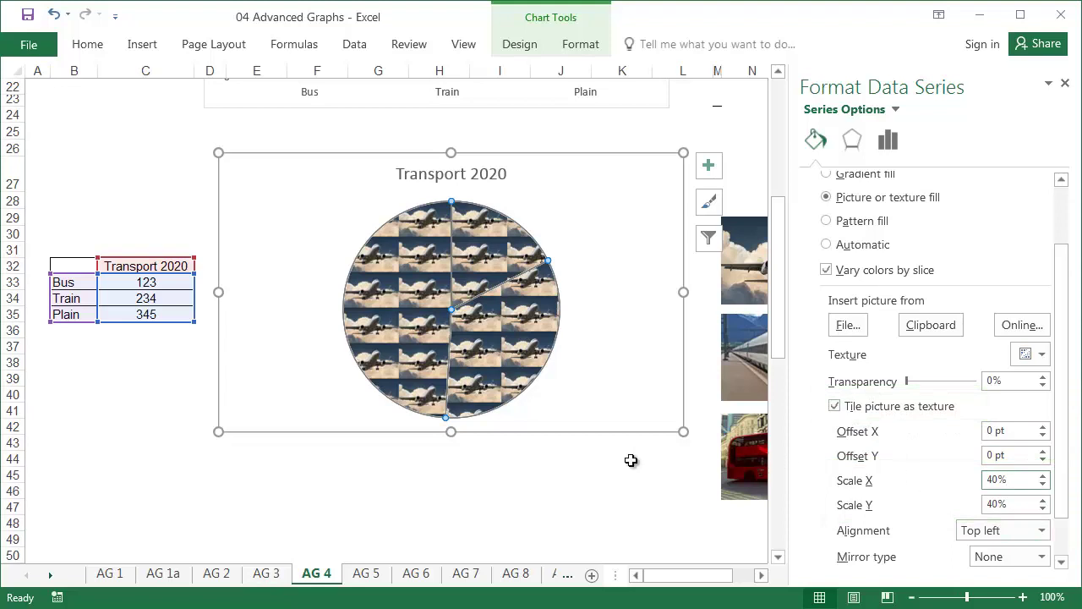
{"action": "left_click", "coordinate": [631, 459]}
Fill the upper-right slice with the train photo and the lower-right slice with a tiled bus photo
{"action": "left_click", "coordinate": [497, 254]}
{"action": "left_click", "coordinate": [497, 253]}
{"action": "key", "text": "ctrl+v"}
{"action": "left_click", "coordinate": [787, 456]}
{"action": "key", "text": "ctrl+c"}
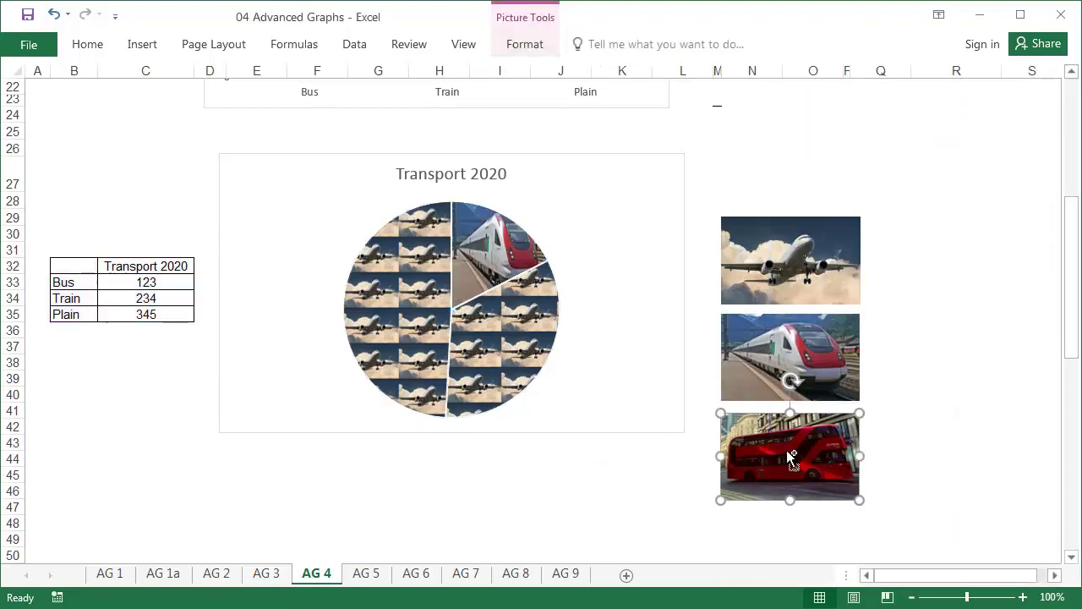
{"action": "left_click", "coordinate": [513, 348]}
{"action": "left_click", "coordinate": [512, 349]}
{"action": "key", "text": "ctrl+v"}
{"action": "double_click", "coordinate": [489, 338]}
{"action": "left_click", "coordinate": [816, 140]}
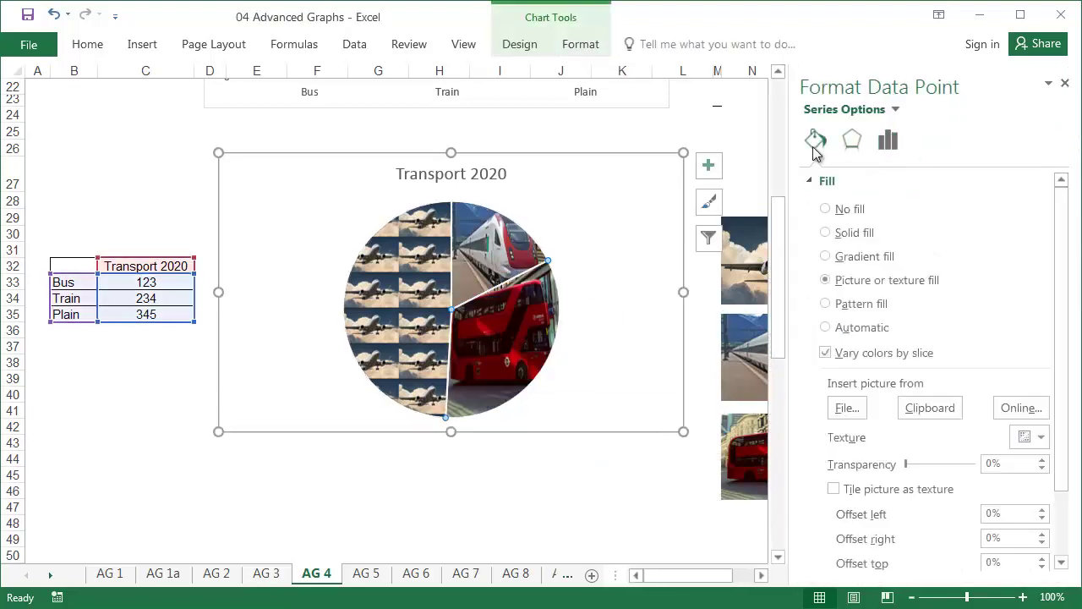
{"action": "left_click", "coordinate": [835, 489]}
{"action": "left_click", "coordinate": [835, 489]}
Add value labels at Outside End and nudge the chart title down-left
{"action": "left_click", "coordinate": [558, 490]}
{"action": "left_click", "coordinate": [631, 398]}
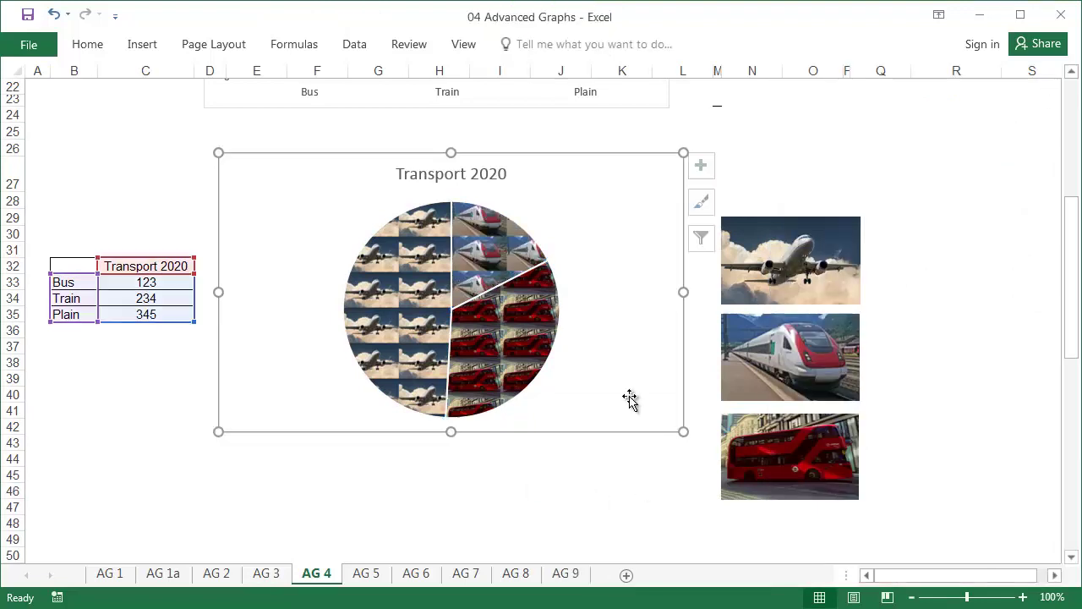
{"action": "right_click", "coordinate": [631, 398]}
{"action": "left_click", "coordinate": [686, 431]}
{"action": "right_click", "coordinate": [519, 354]}
{"action": "left_click", "coordinate": [596, 477]}
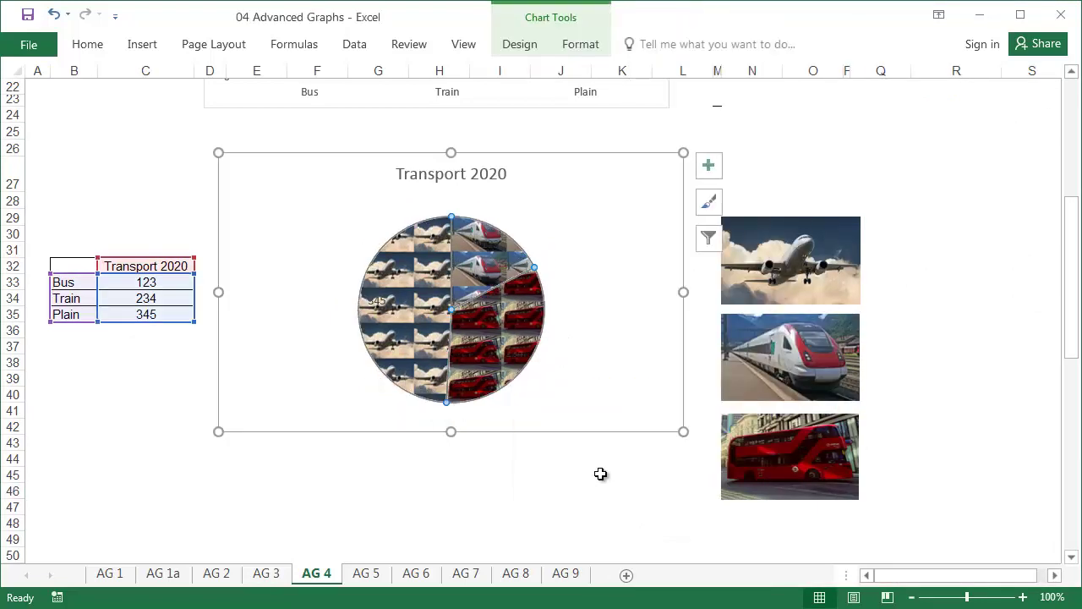
{"action": "left_click", "coordinate": [709, 166]}
{"action": "left_click", "coordinate": [852, 205]}
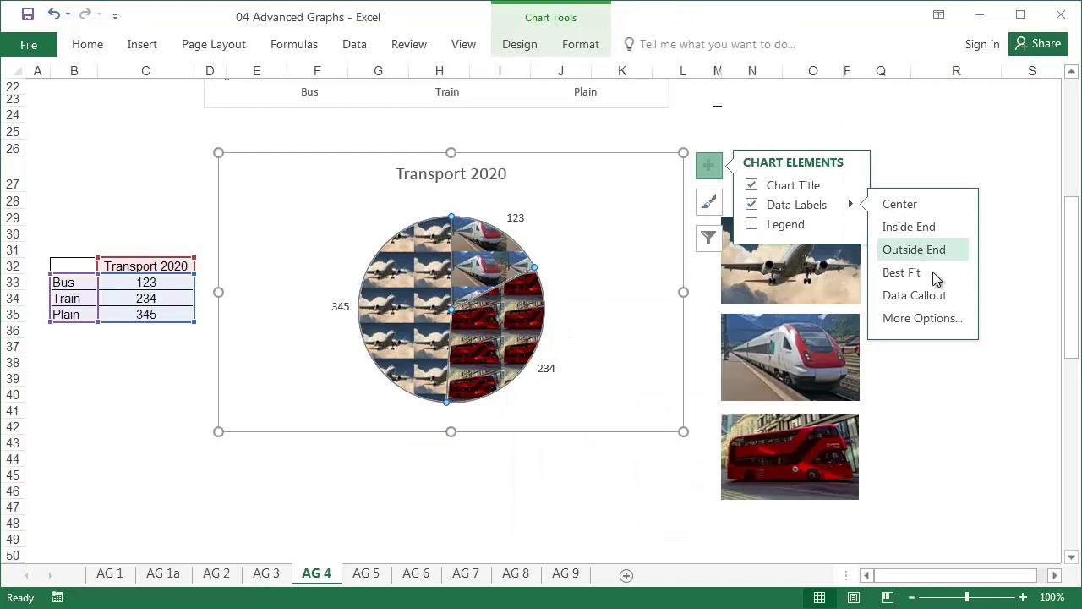
{"action": "left_click", "coordinate": [913, 249]}
{"action": "left_click_drag", "start_coordinate": [499, 159], "coordinate": [487, 169]}
{"action": "left_click", "coordinate": [87, 43]}
{"action": "left_click", "coordinate": [584, 486]}
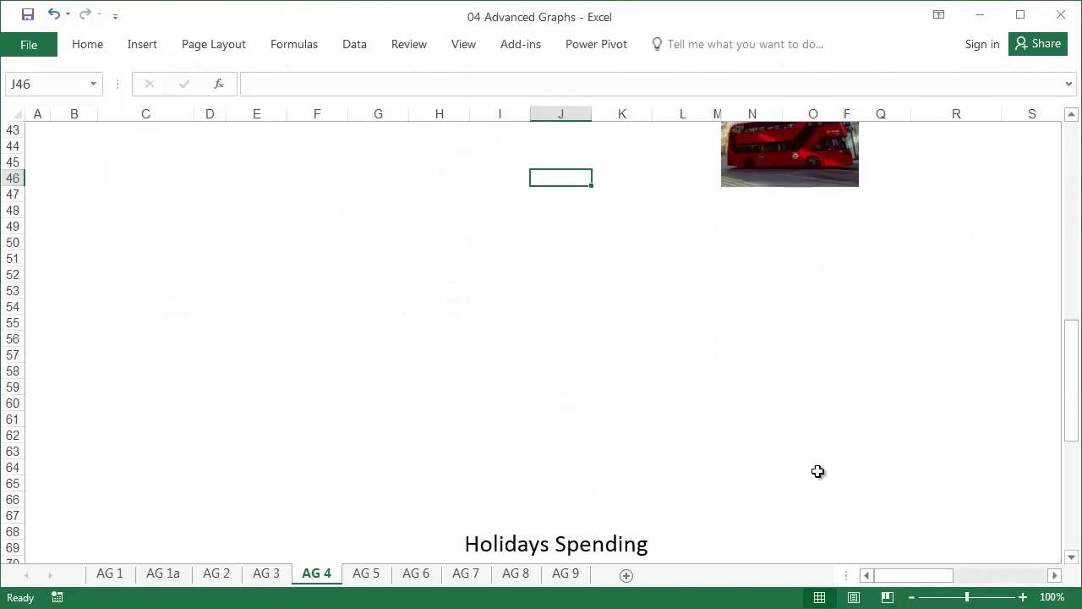
Draw an Up Arrow shape left of the third Transport 2020 chart
{"action": "left_click", "coordinate": [1054, 575]}
{"action": "scroll", "coordinate": [1054, 575], "scroll_direction": "right", "scroll_amount": 4}
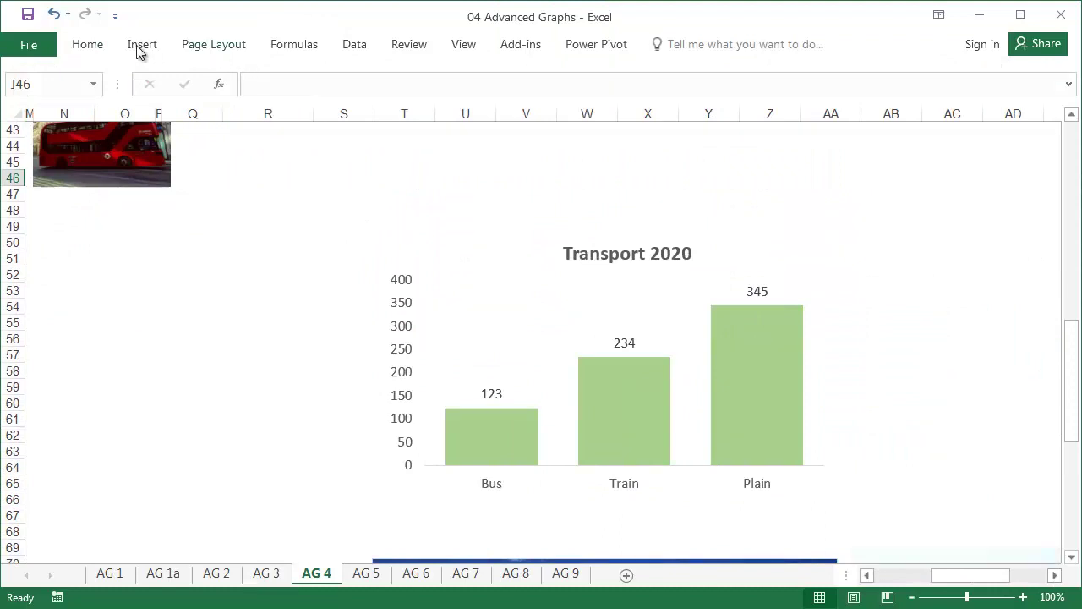
{"action": "left_click", "coordinate": [141, 46]}
{"action": "left_click", "coordinate": [218, 93]}
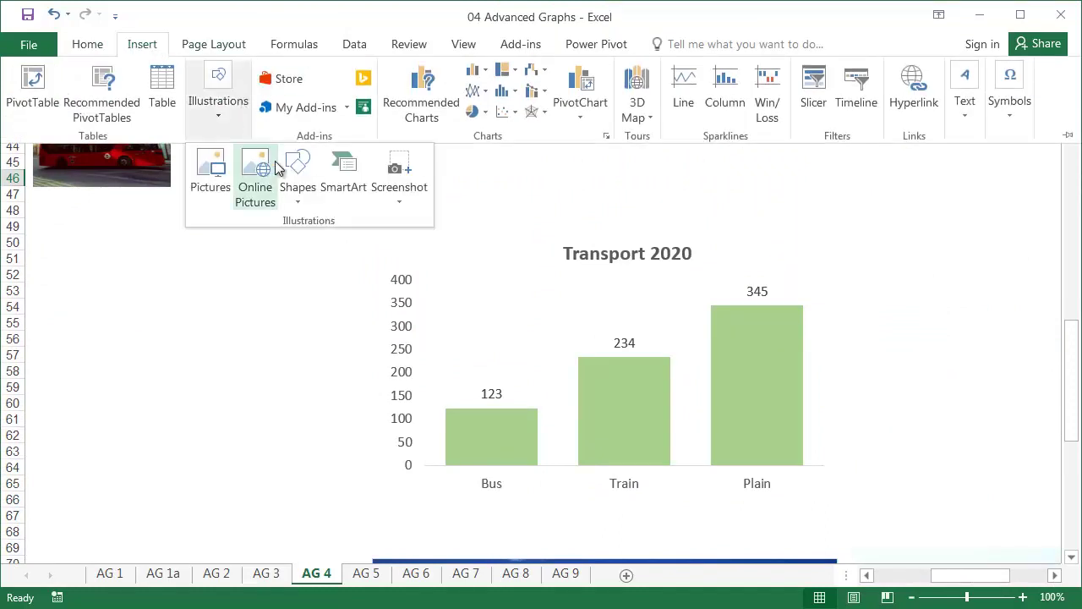
{"action": "left_click", "coordinate": [295, 188]}
{"action": "left_click", "coordinate": [288, 241]}
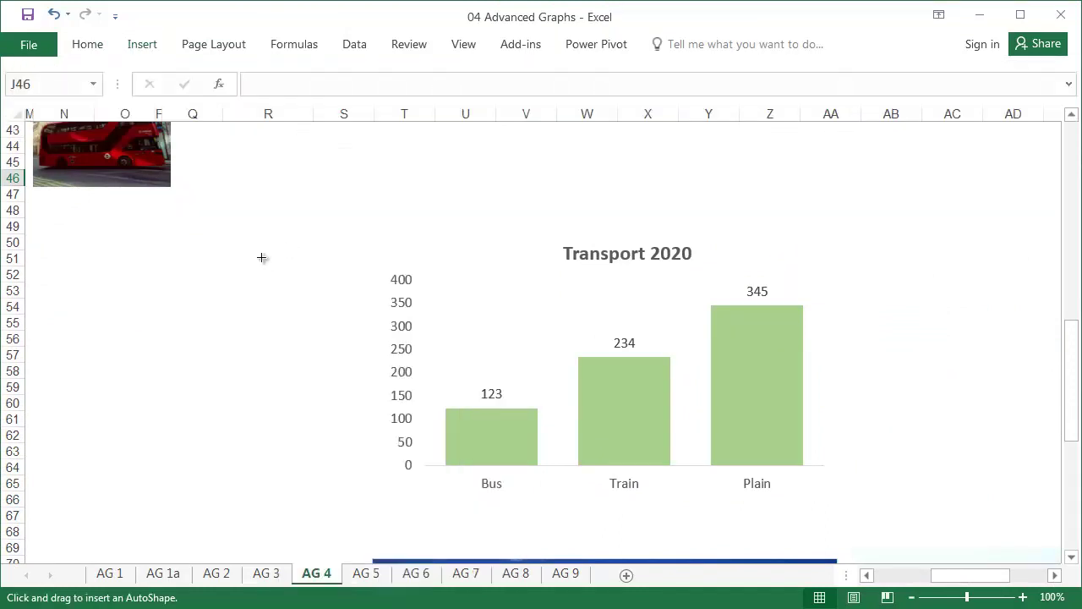
{"action": "left_click_drag", "start_coordinate": [264, 268], "coordinate": [343, 382]}
Replace the chart's columns with the copied up arrow
{"action": "key", "text": "ctrl+c"}
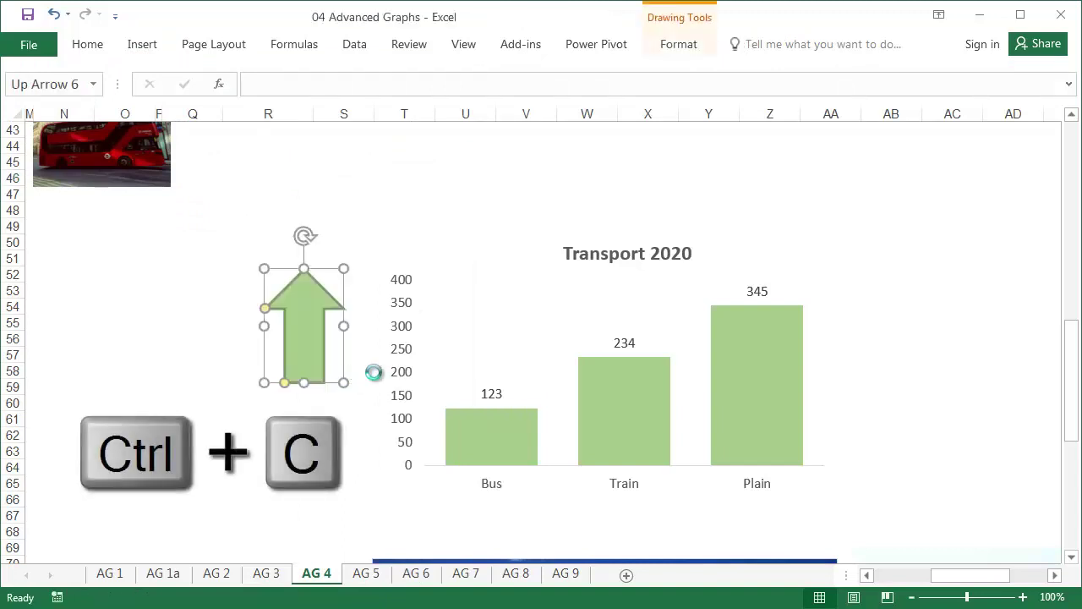
{"action": "left_click", "coordinate": [499, 440]}
{"action": "key", "text": "ctrl+v"}
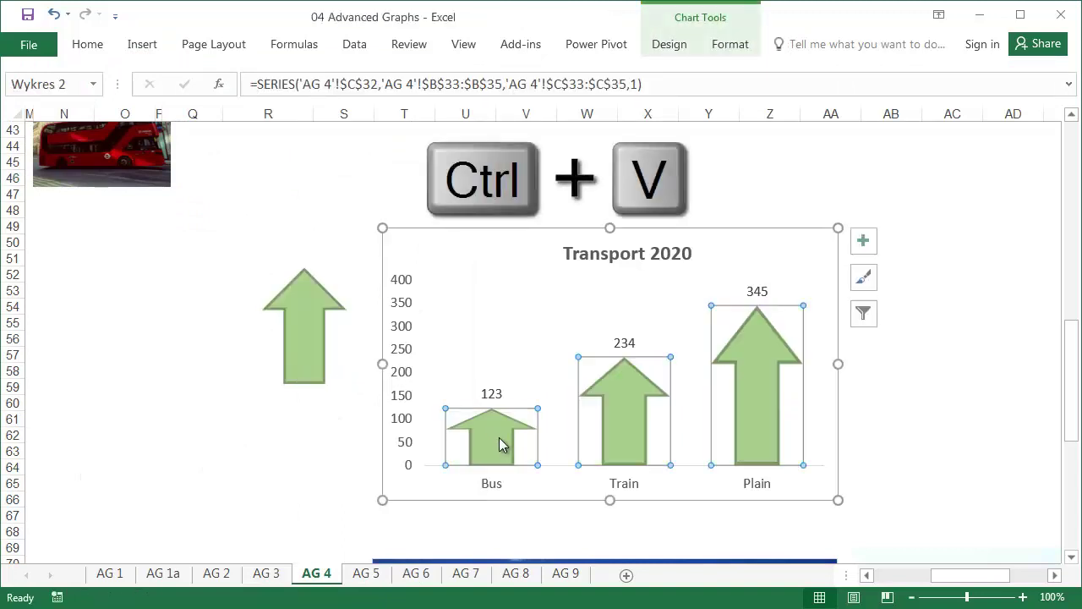
{"action": "left_click", "coordinate": [318, 438]}
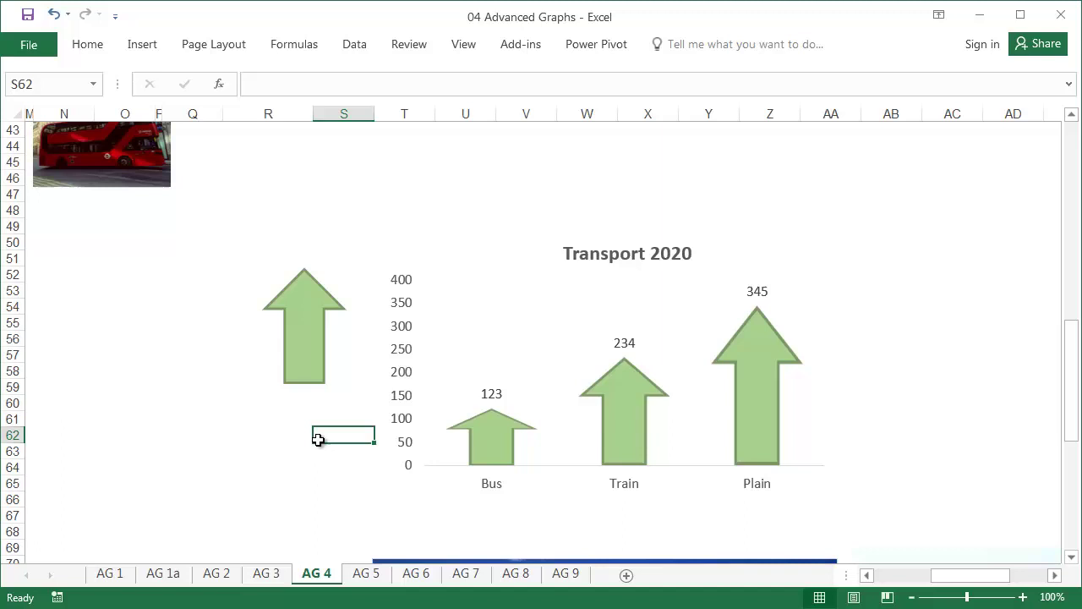
{"action": "left_click", "coordinate": [888, 576]}
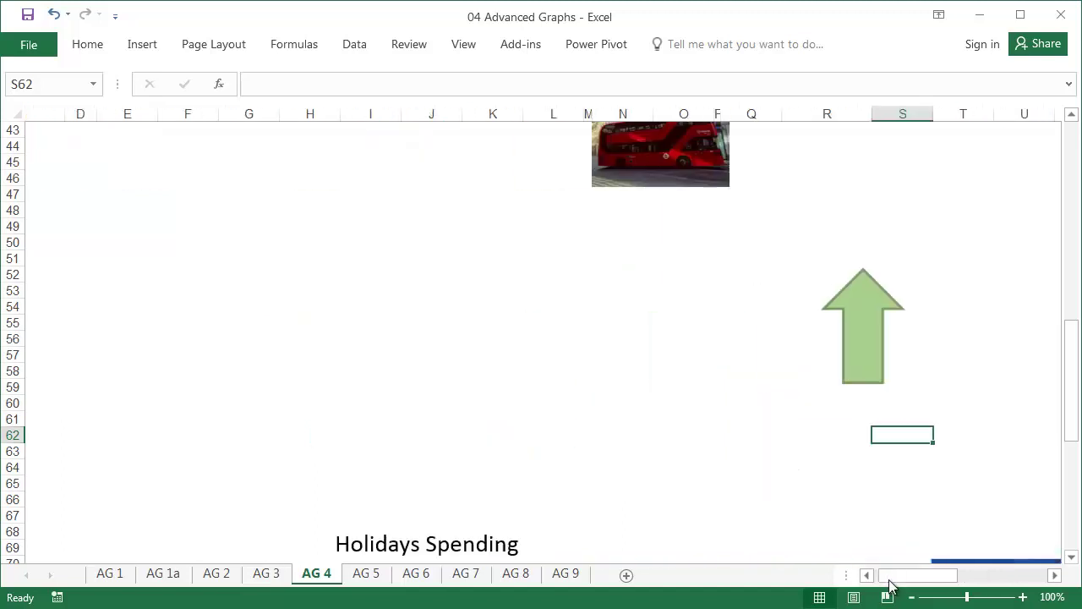
Fill the Holidays Spending chart area with the 'background' picture from Additional Files
{"action": "scroll", "coordinate": [524, 470], "scroll_direction": "down", "scroll_amount": 6}
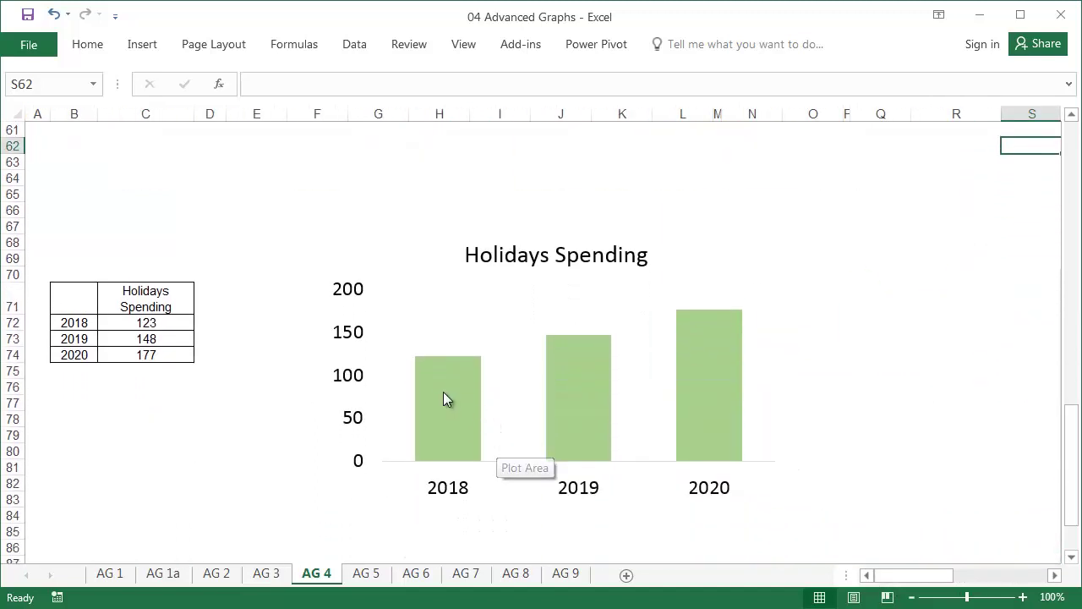
{"action": "left_click", "coordinate": [402, 294]}
{"action": "left_click", "coordinate": [426, 304]}
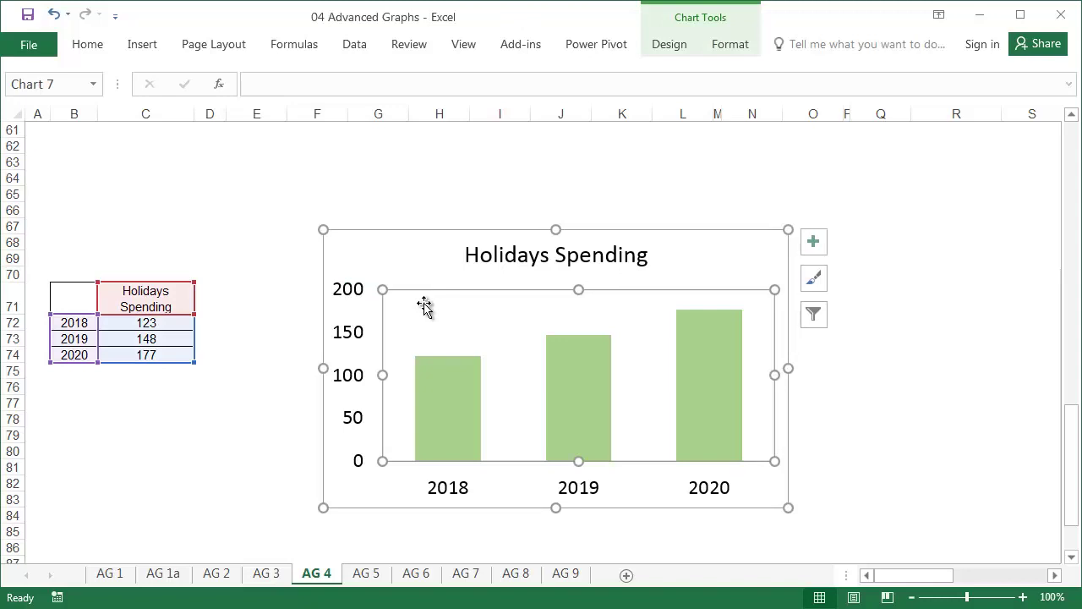
{"action": "left_click", "coordinate": [403, 231]}
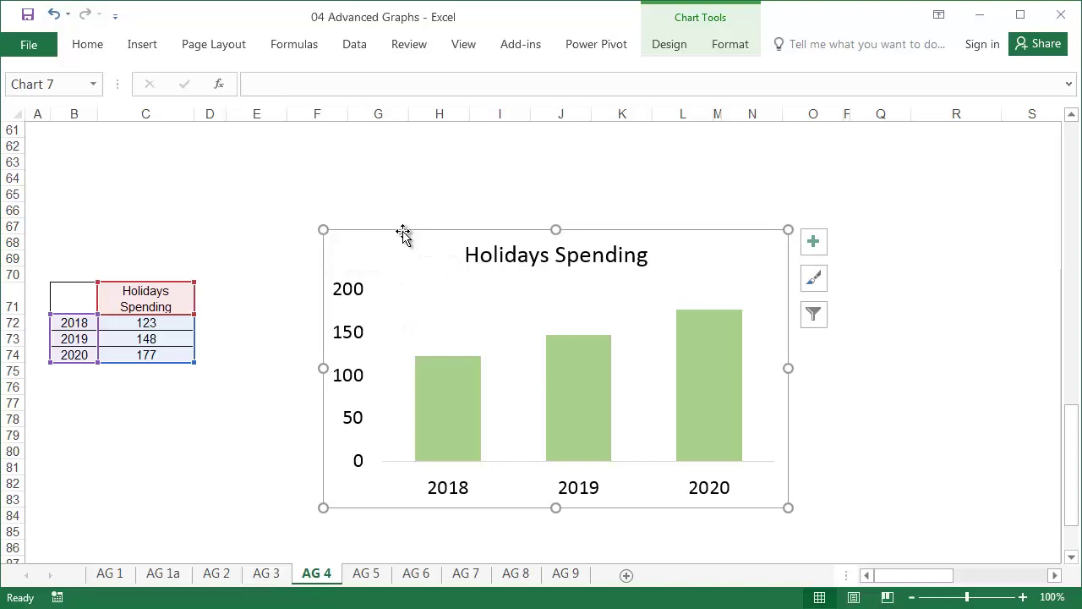
{"action": "right_click", "coordinate": [403, 230]}
{"action": "left_click", "coordinate": [422, 195]}
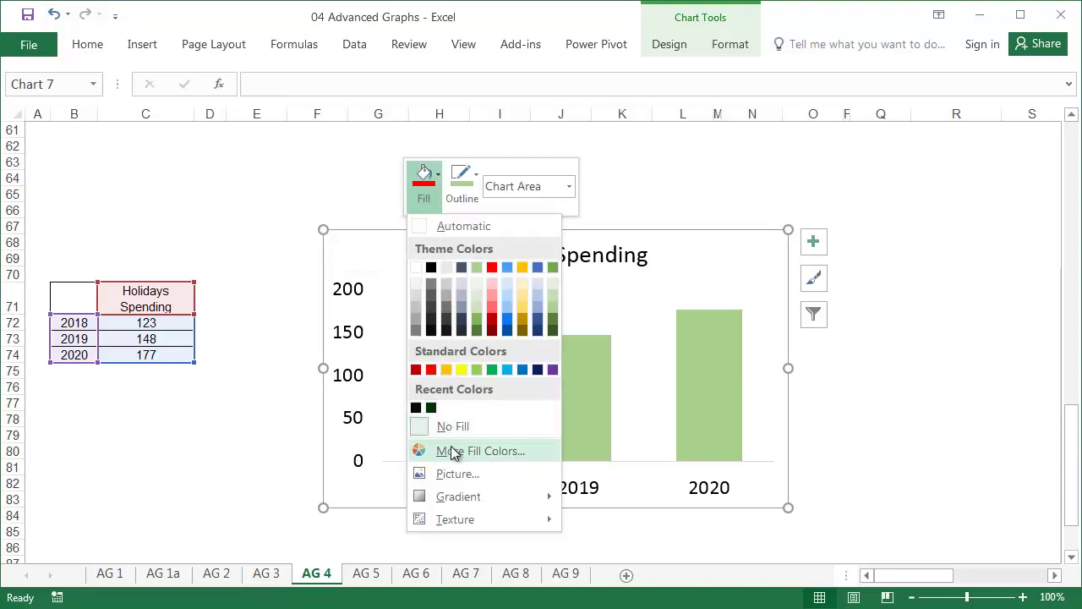
{"action": "left_click", "coordinate": [456, 476]}
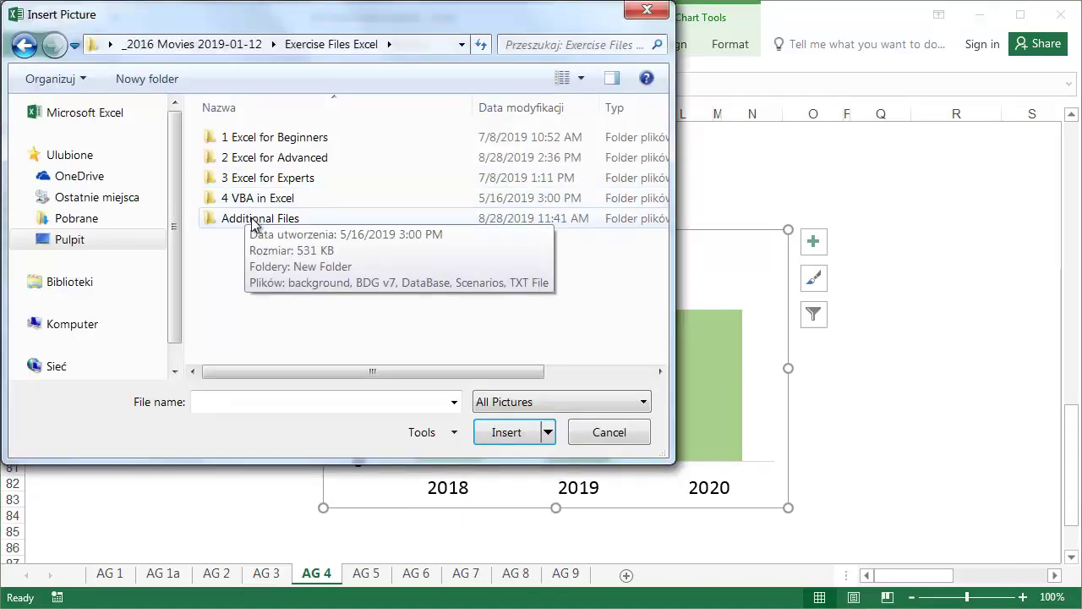
{"action": "double_click", "coordinate": [250, 218]}
{"action": "left_click", "coordinate": [356, 186]}
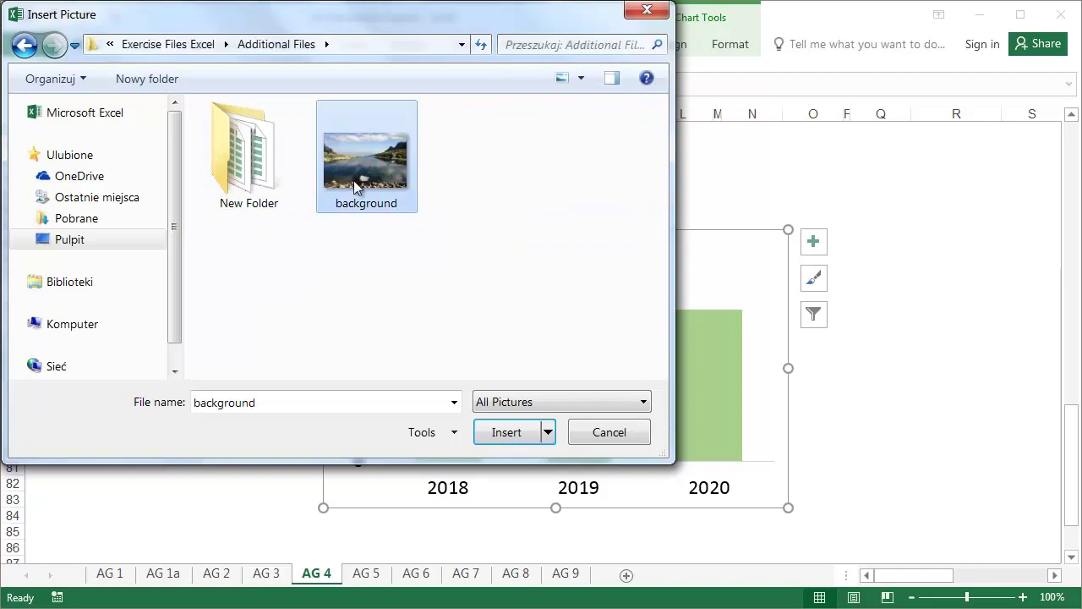
{"action": "left_click", "coordinate": [504, 430]}
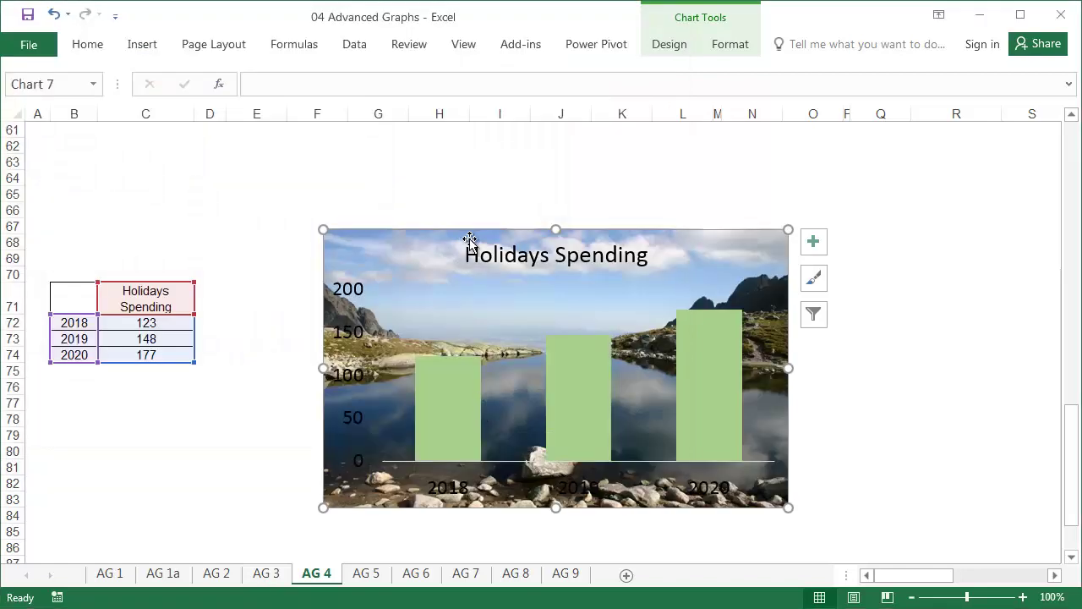
Make the vertical and horizontal axis labels white
{"action": "left_click", "coordinate": [367, 287]}
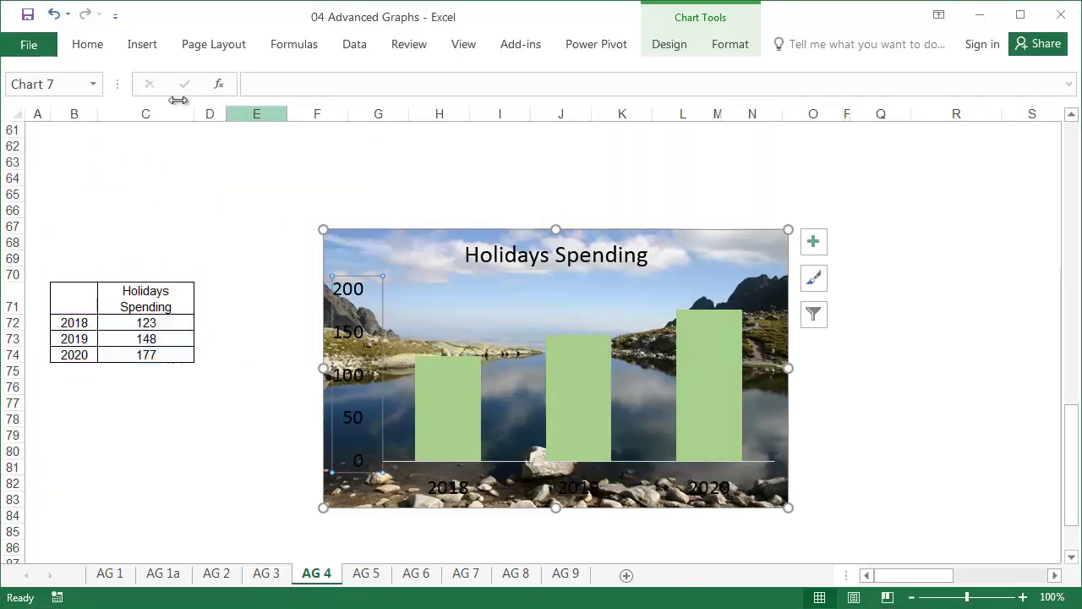
{"action": "left_click", "coordinate": [85, 46]}
{"action": "left_click", "coordinate": [253, 107]}
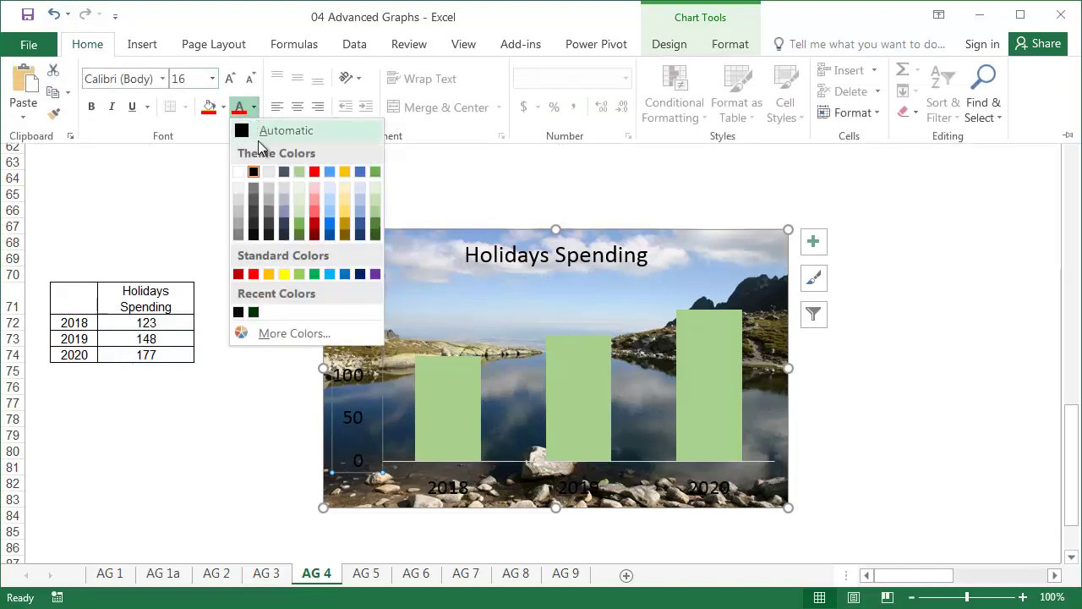
{"action": "left_click", "coordinate": [239, 172]}
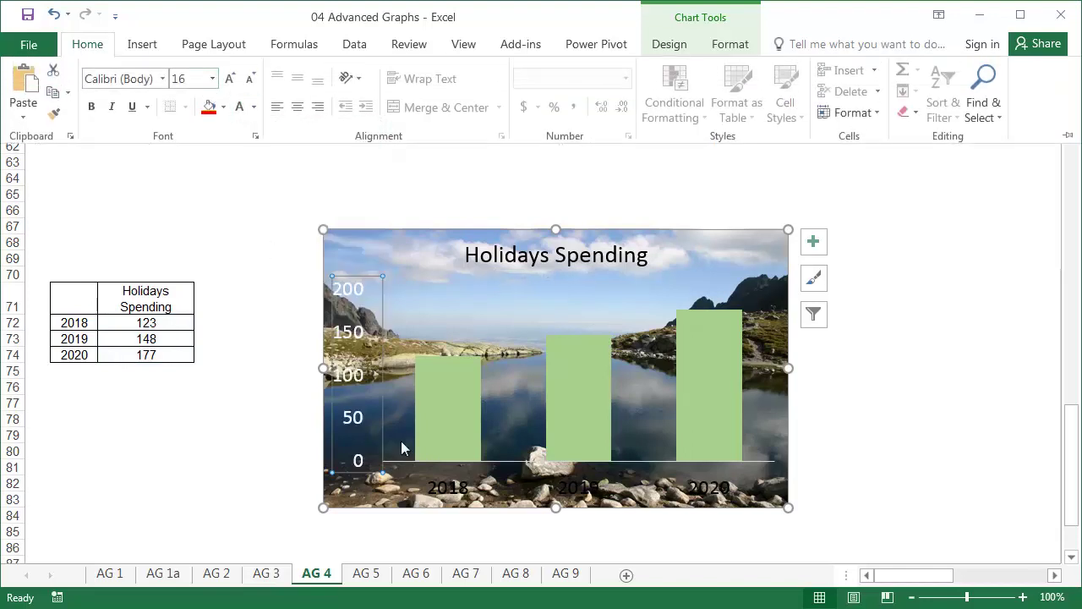
{"action": "left_click", "coordinate": [452, 490]}
{"action": "key", "text": "F4"}
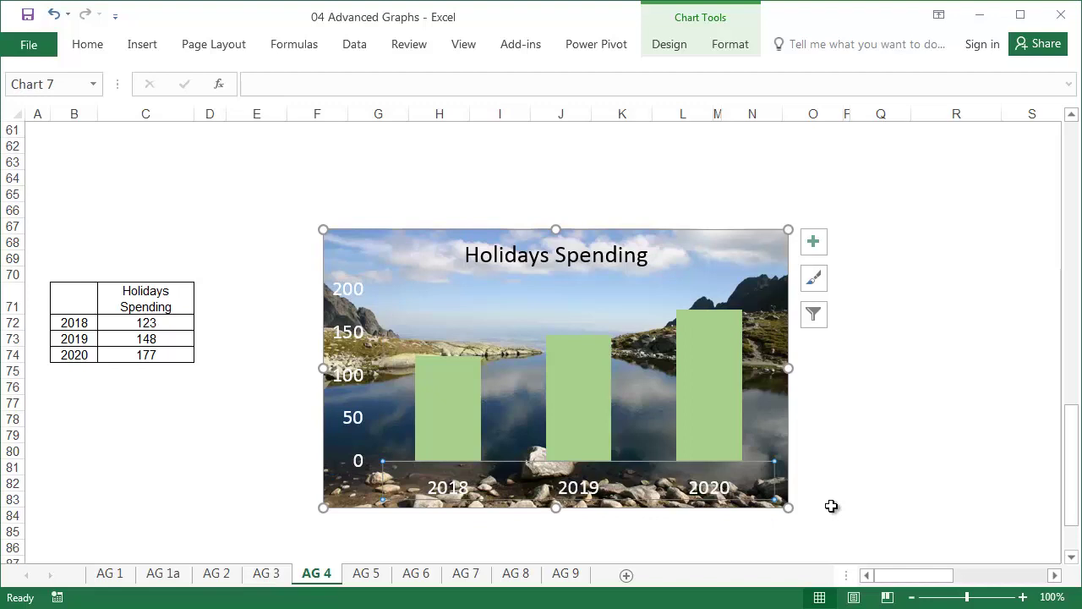
Scroll through the sheet tabs to open the AG 5 sheet
{"action": "left_click", "coordinate": [1055, 575]}
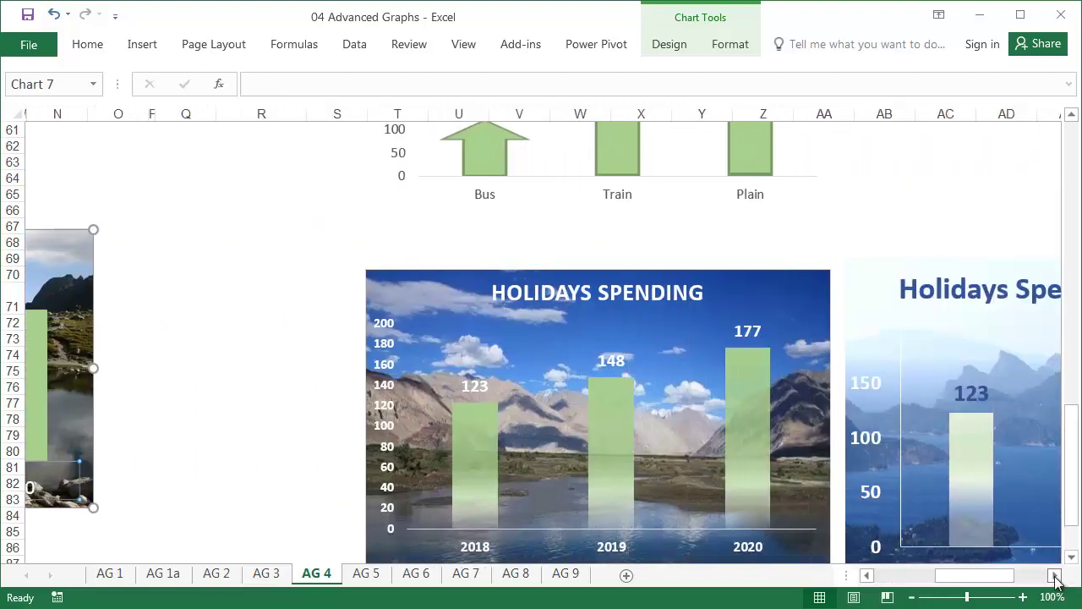
{"action": "left_click", "coordinate": [1055, 575]}
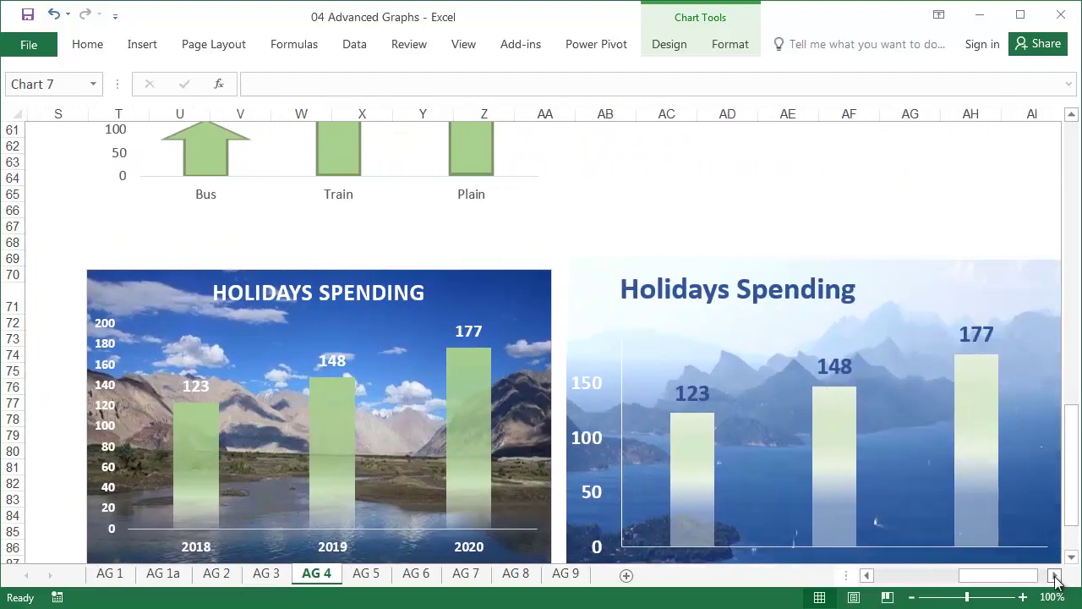
{"action": "left_click", "coordinate": [1055, 574]}
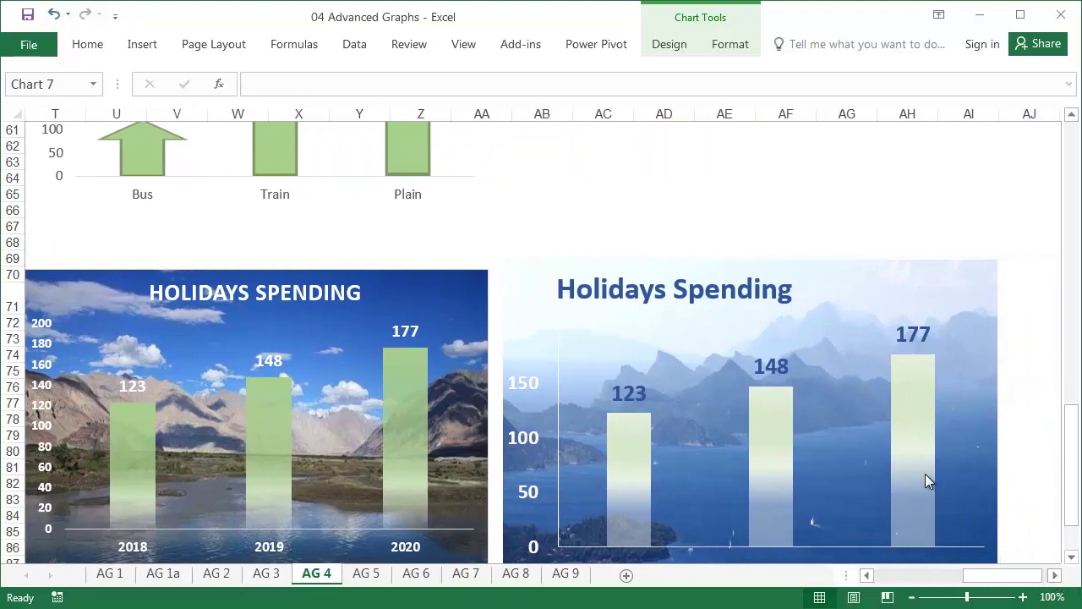
{"action": "scroll", "coordinate": [958, 487], "scroll_direction": "down", "scroll_amount": 1}
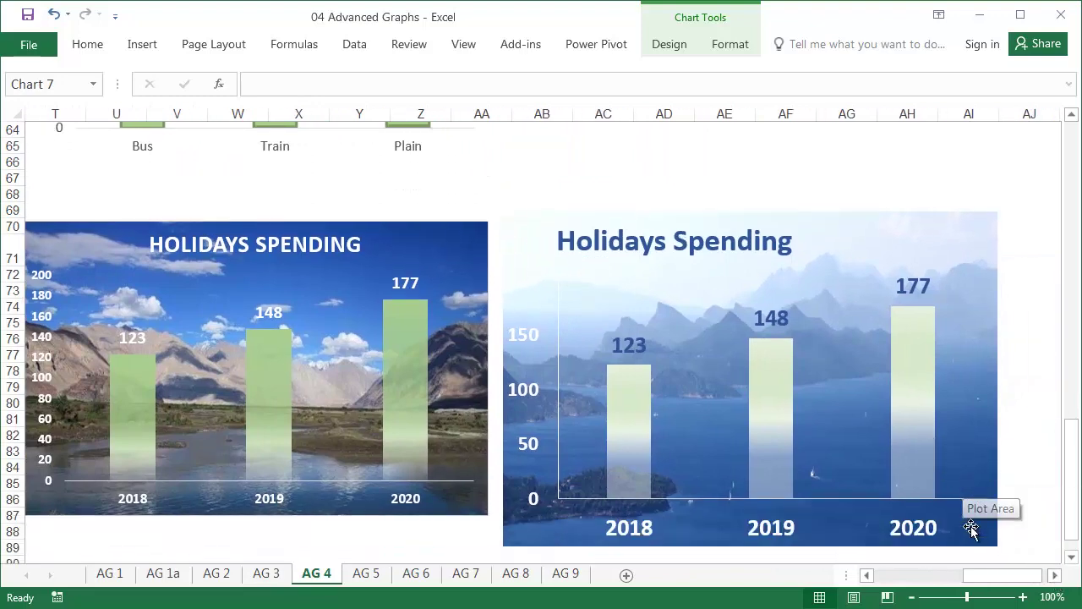
{"action": "left_click", "coordinate": [866, 575]}
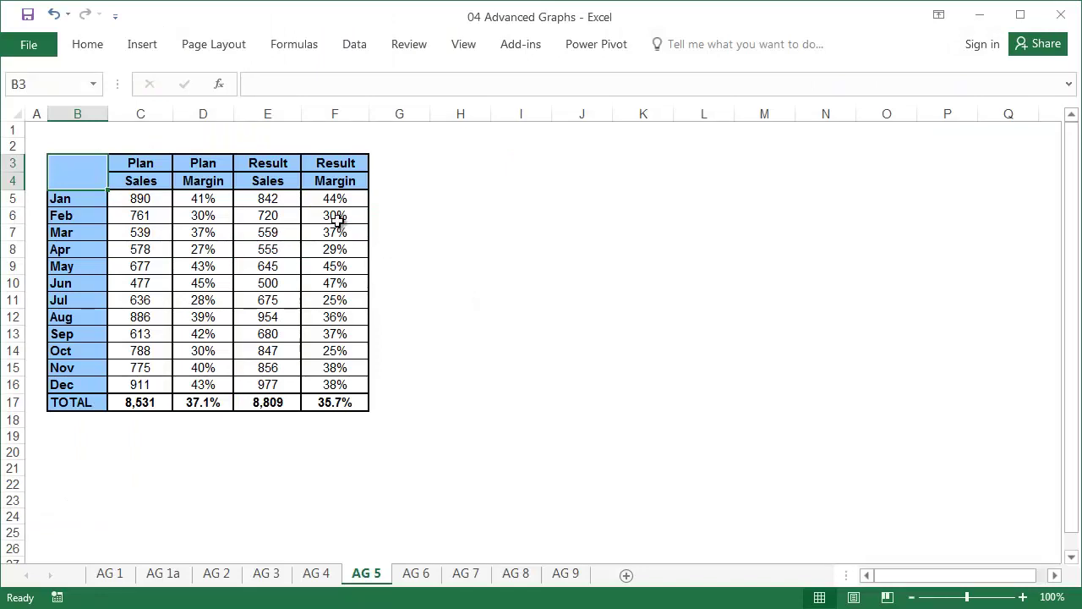
Select the Plan and Result Sales and Margin columns and headers to review the table
{"action": "left_click_drag", "start_coordinate": [267, 146], "coordinate": [339, 402]}
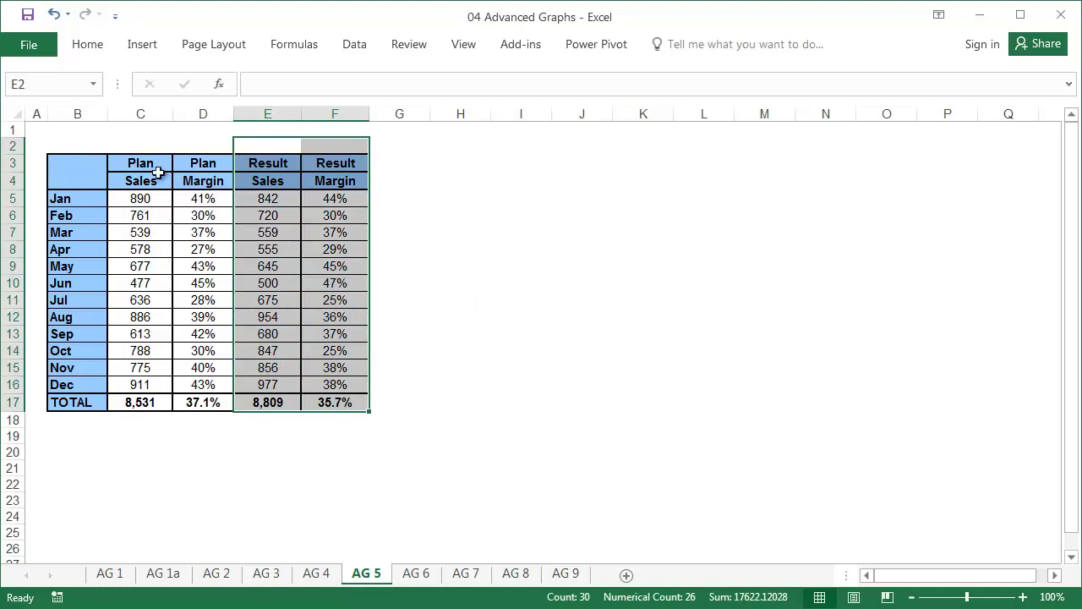
{"action": "left_click_drag", "start_coordinate": [152, 164], "coordinate": [224, 402]}
{"action": "left_click", "coordinate": [414, 209]}
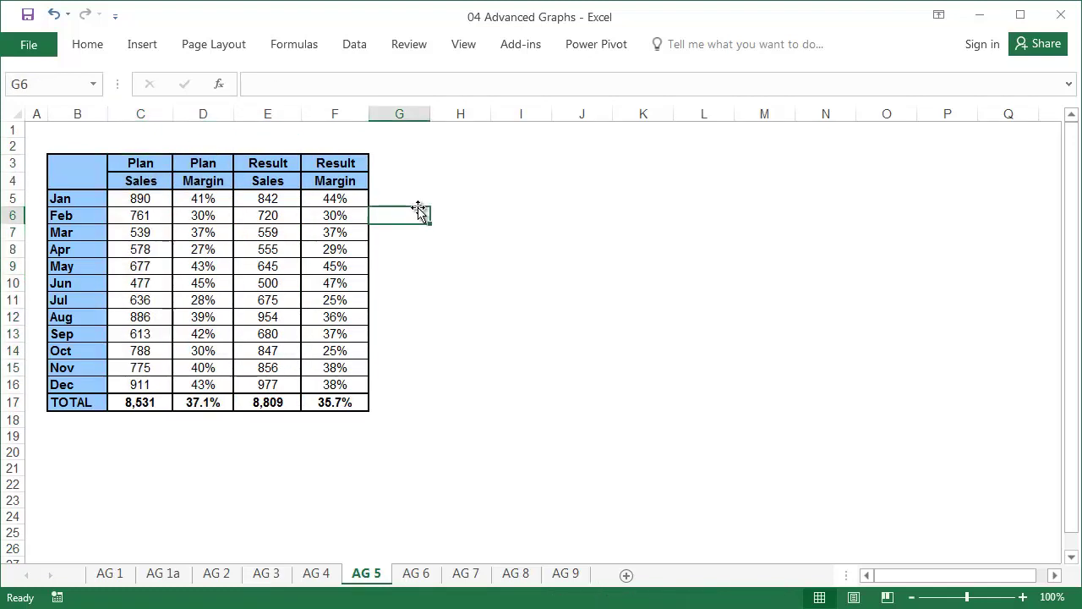
{"action": "left_click", "coordinate": [439, 210]}
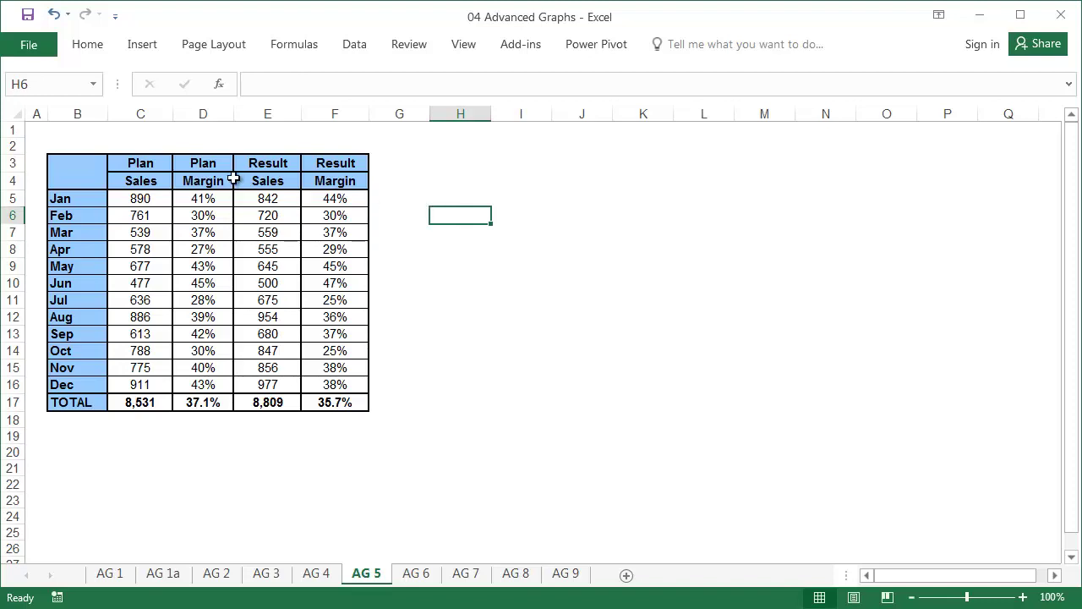
{"action": "left_click_drag", "start_coordinate": [152, 164], "coordinate": [157, 181]}
{"action": "left_click_drag", "start_coordinate": [289, 164], "coordinate": [297, 184]}
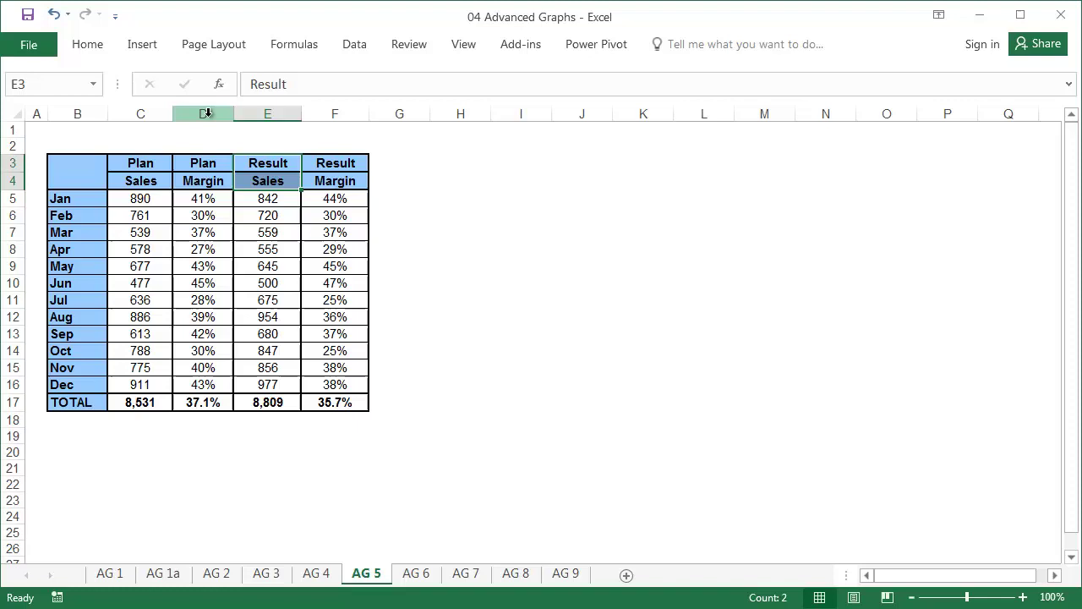
Move the Plan Margin column to sit just before Result Margin
{"action": "left_click", "coordinate": [207, 113]}
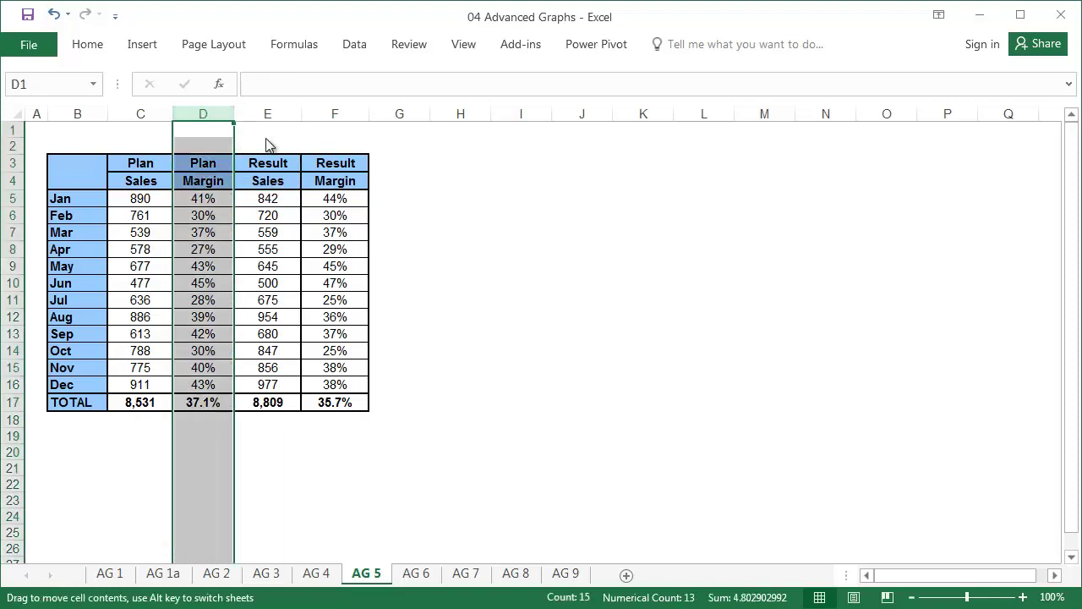
{"action": "left_click_drag", "start_coordinate": [267, 145], "coordinate": [309, 138]}
{"action": "key", "text": "shift"}
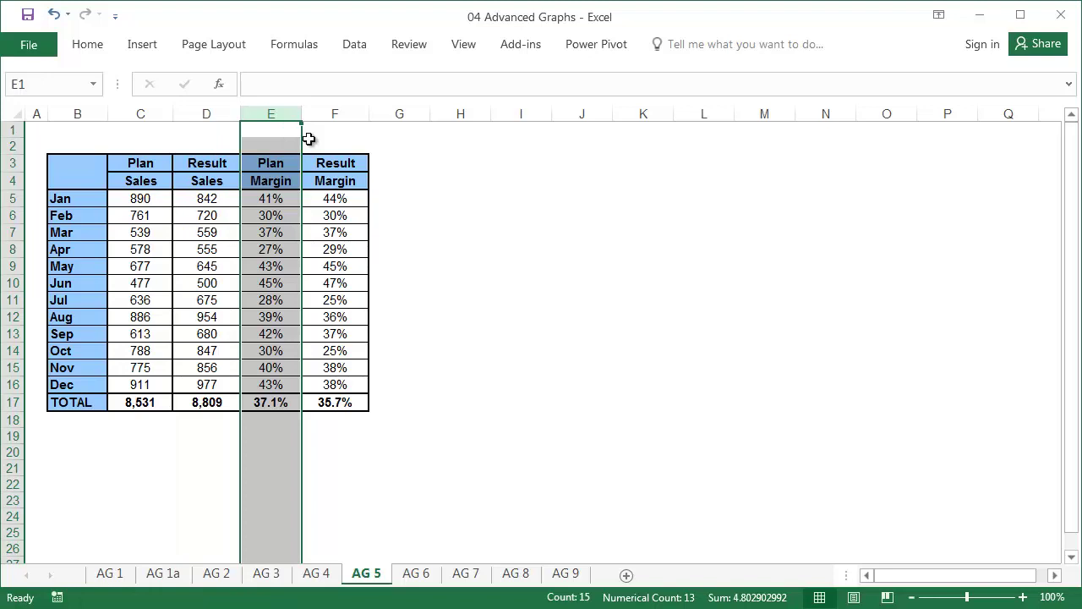
{"action": "left_click", "coordinate": [422, 219]}
{"action": "left_click", "coordinate": [468, 223]}
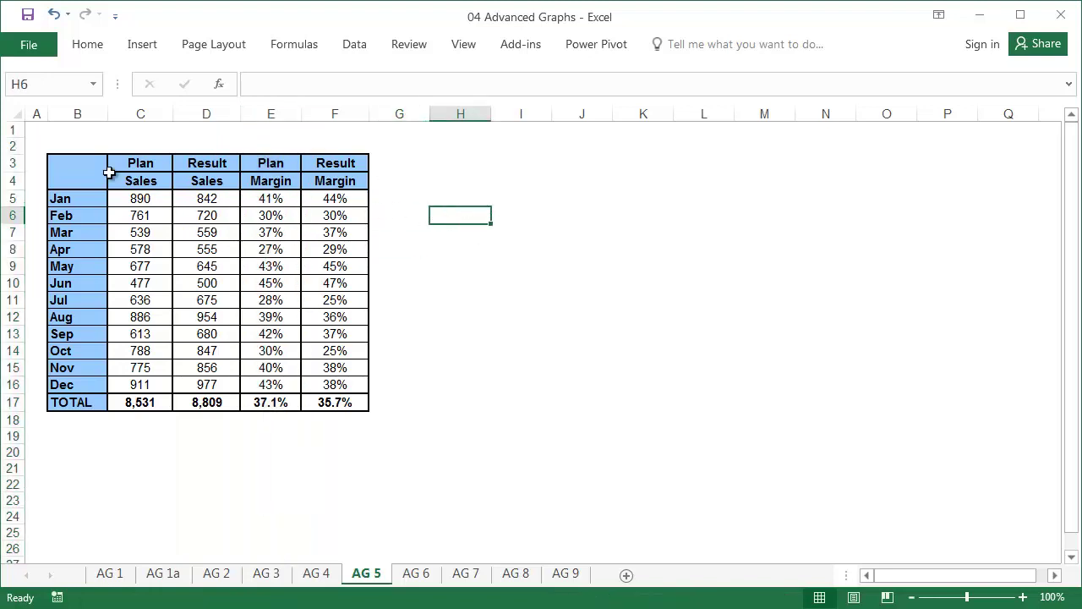
Insert a combo chart of B3:F16 with both margins on the secondary axis, beside the table
{"action": "left_click_drag", "start_coordinate": [93, 171], "coordinate": [307, 387]}
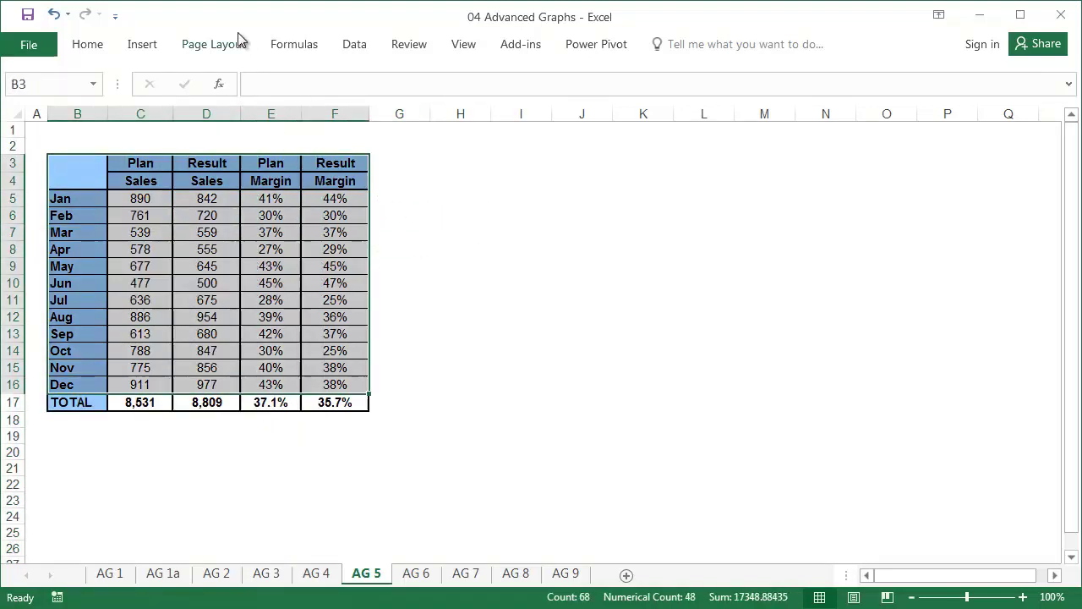
{"action": "left_click", "coordinate": [158, 47]}
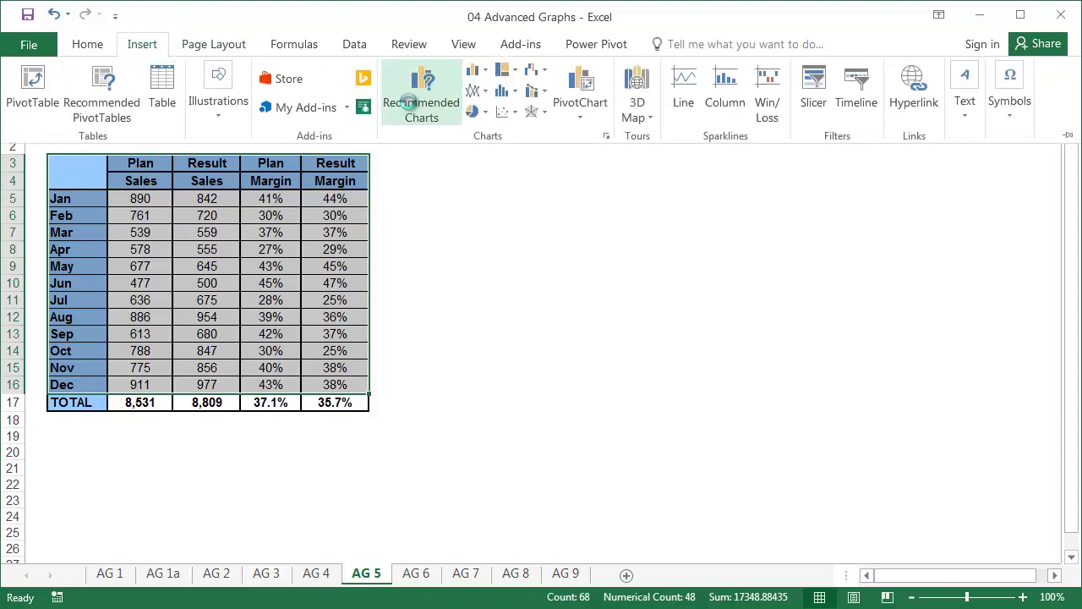
{"action": "left_click", "coordinate": [406, 103]}
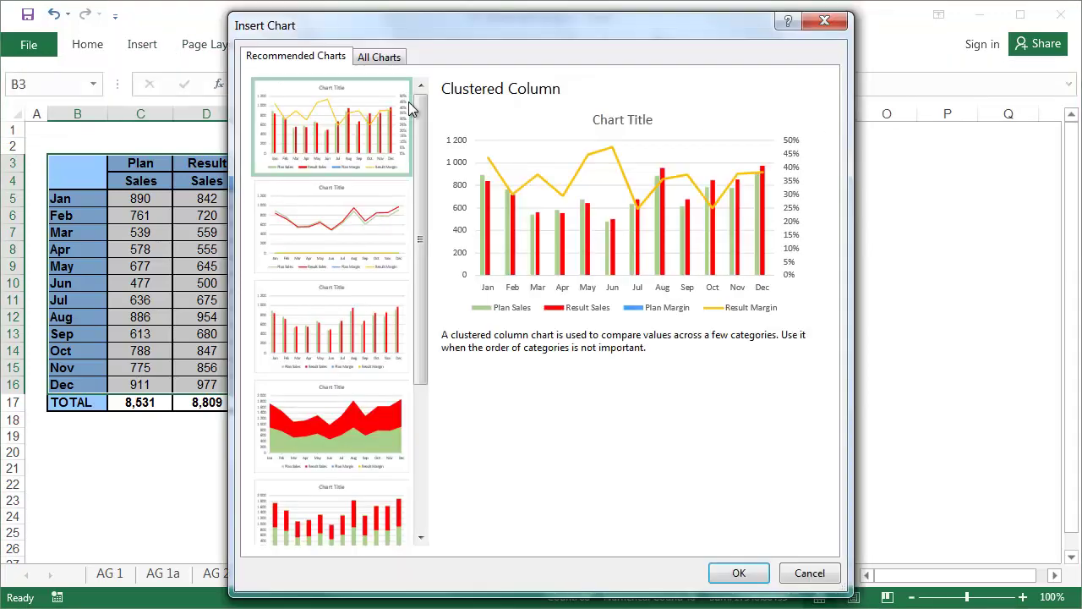
{"action": "left_click", "coordinate": [382, 57]}
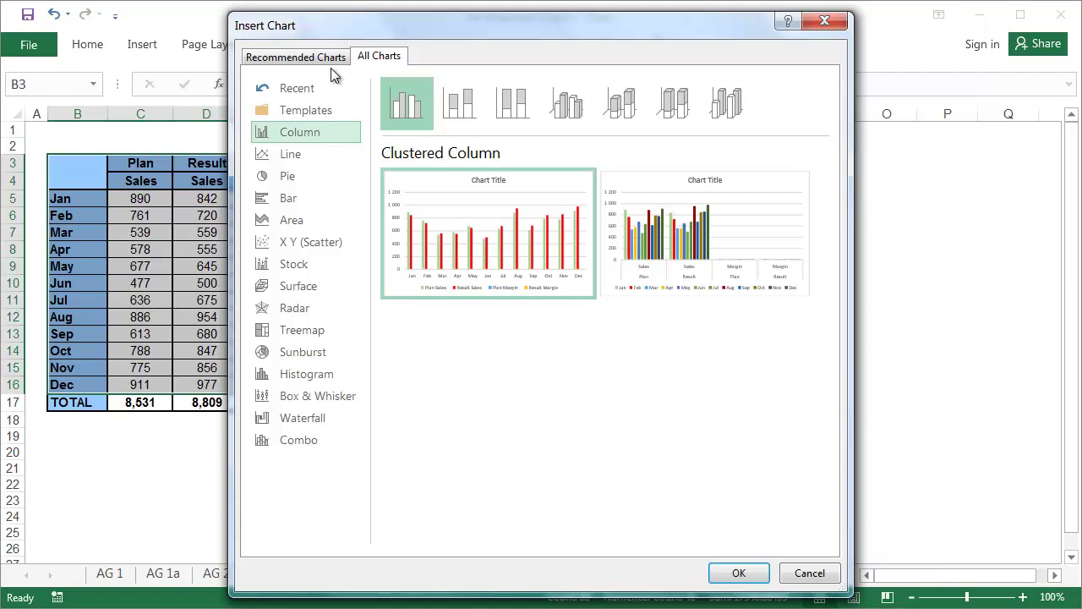
{"action": "left_click", "coordinate": [302, 439]}
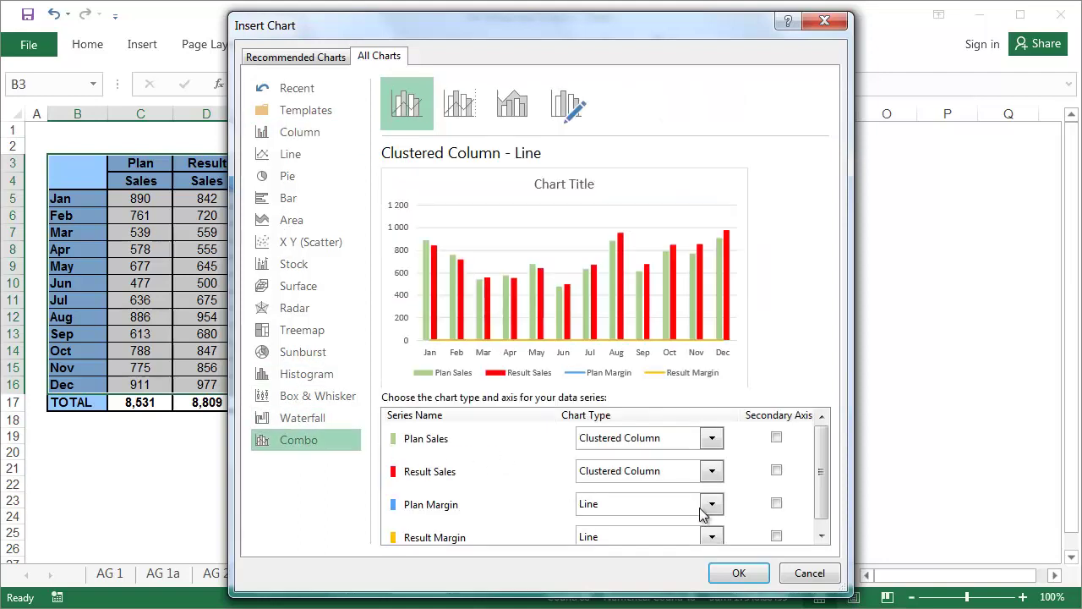
{"action": "left_click", "coordinate": [776, 503]}
{"action": "left_click", "coordinate": [776, 536]}
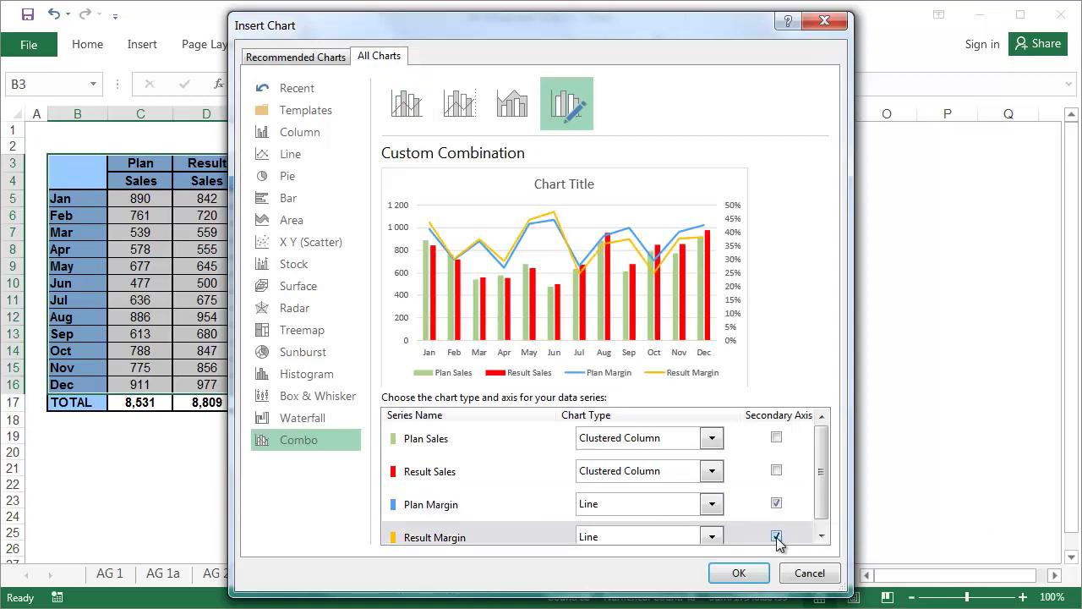
{"action": "left_click", "coordinate": [738, 573]}
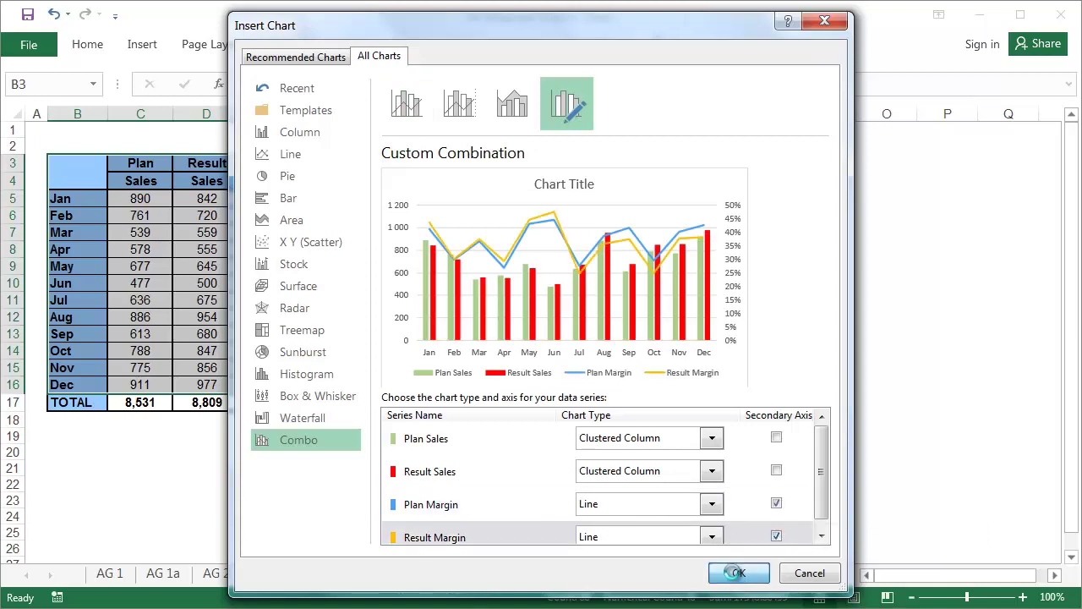
{"action": "mouse_move", "coordinate": [616, 218]}
{"action": "left_mouse_down"}
{"action": "mouse_move", "coordinate": [707, 162]}
{"action": "mouse_move", "coordinate": [692, 157]}
{"action": "left_mouse_up"}
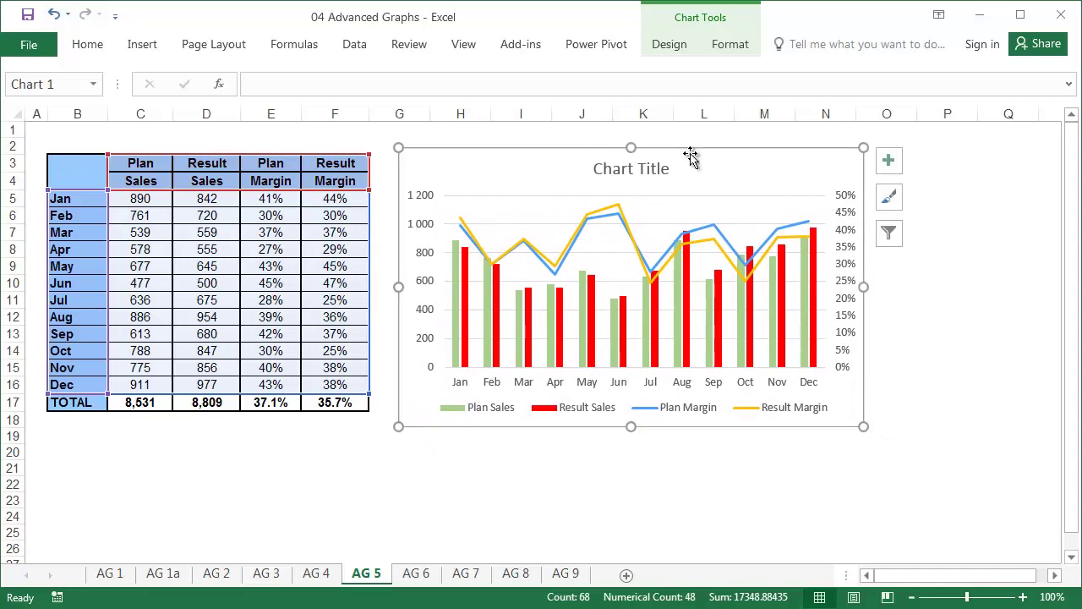
Recolour the Result Margin line grey and fill the Result Sales columns dark grey
{"action": "mouse_move", "coordinate": [459, 306]}
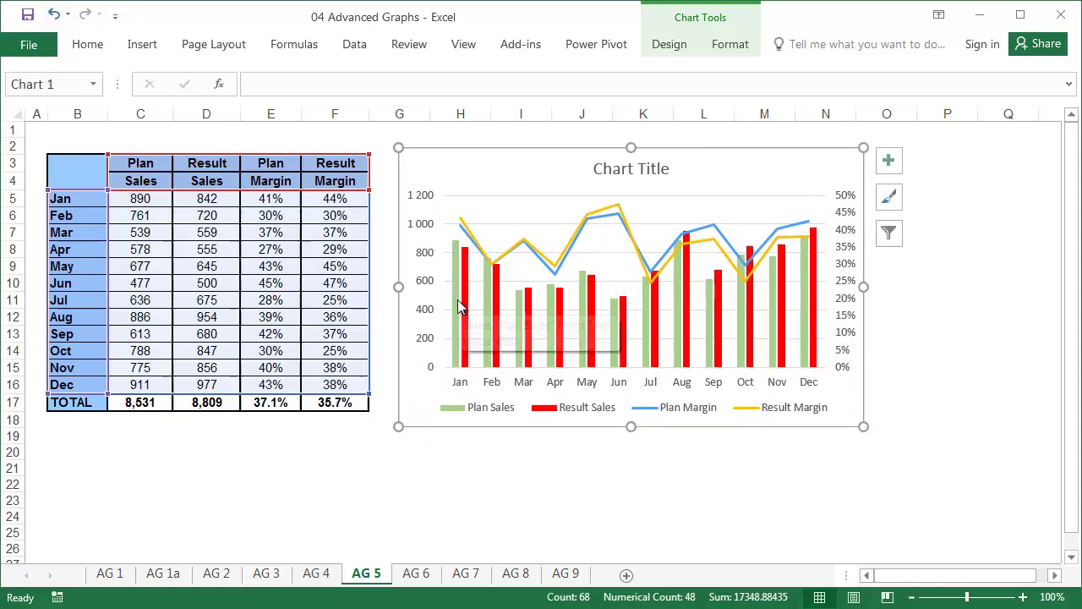
{"action": "left_click", "coordinate": [465, 236]}
{"action": "right_click", "coordinate": [464, 239]}
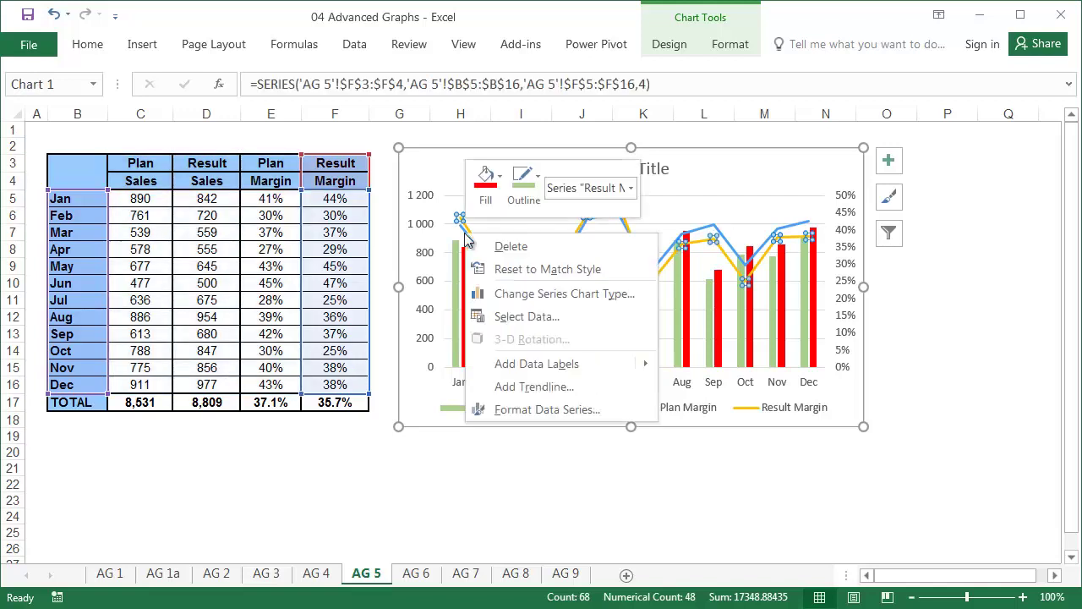
{"action": "left_click", "coordinate": [523, 184]}
{"action": "left_click", "coordinate": [509, 320]}
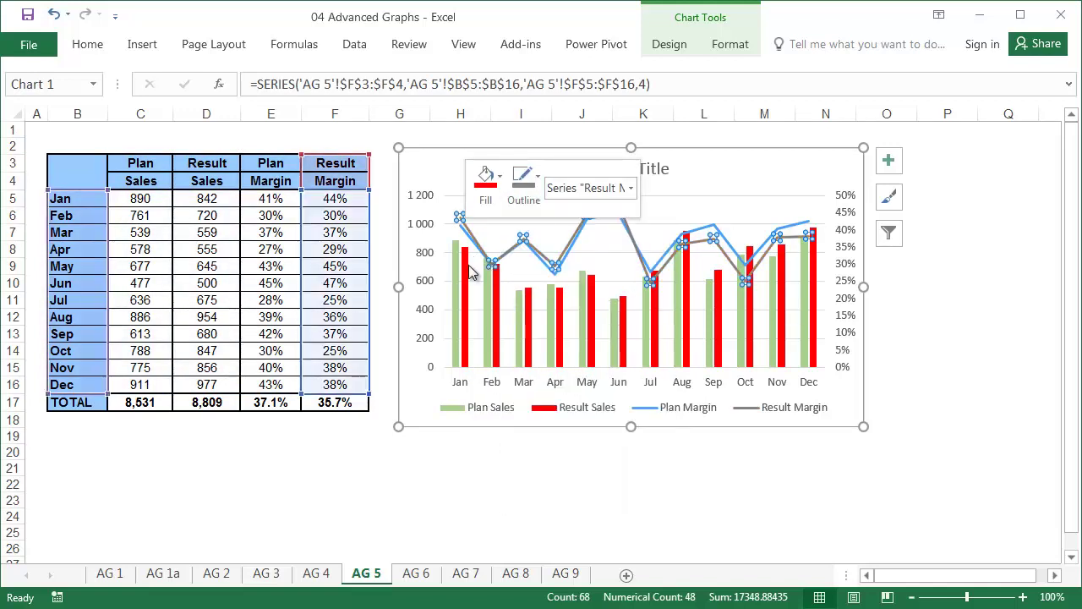
{"action": "left_click", "coordinate": [471, 271]}
{"action": "right_click", "coordinate": [471, 271]}
{"action": "left_click", "coordinate": [498, 236]}
{"action": "left_click", "coordinate": [511, 322]}
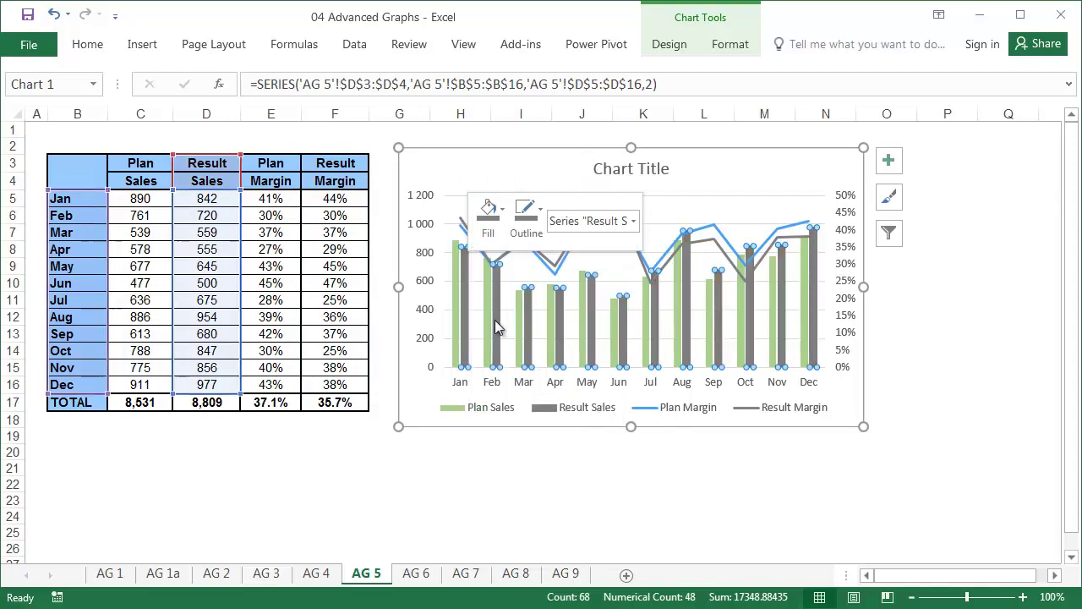
Make the Plan Margin line green
{"action": "left_click", "coordinate": [463, 235]}
{"action": "right_click", "coordinate": [713, 223]}
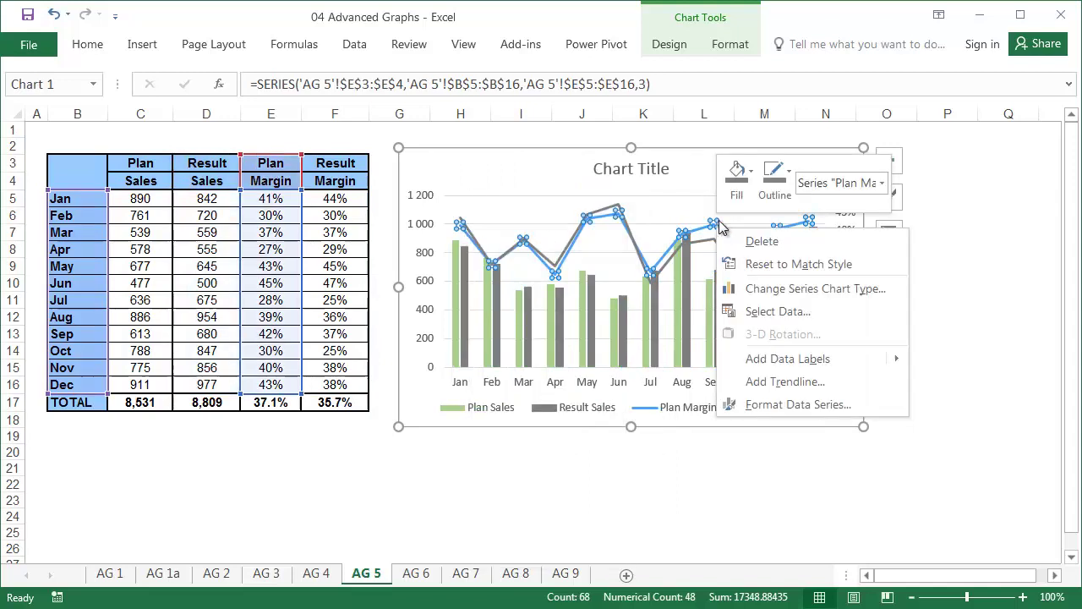
{"action": "left_click", "coordinate": [775, 178]}
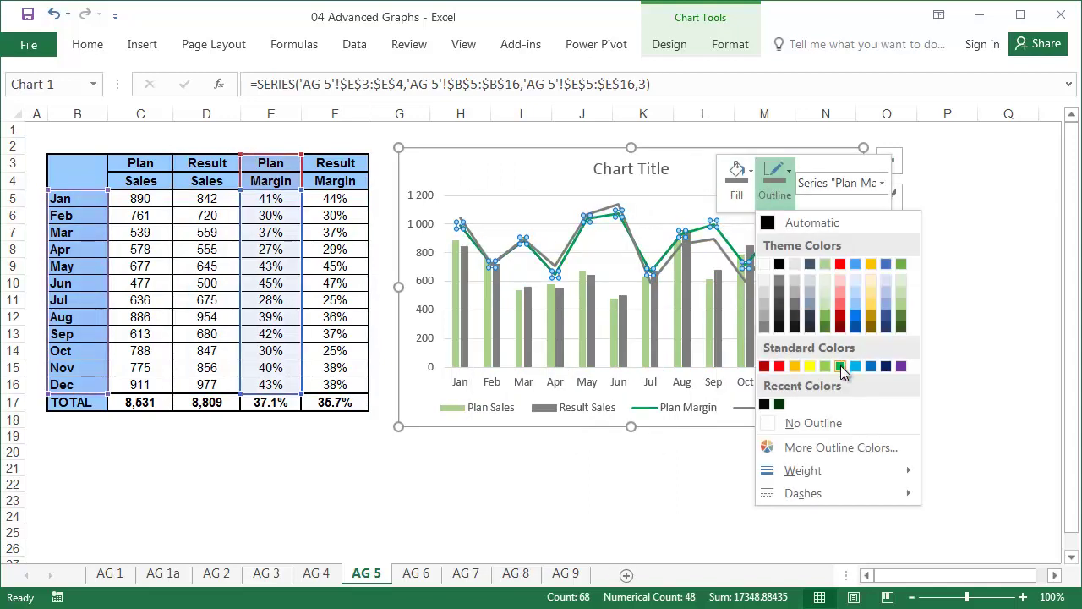
{"action": "left_click", "coordinate": [840, 365]}
{"action": "left_click", "coordinate": [776, 179]}
{"action": "key", "text": "Escape"}
{"action": "left_click", "coordinate": [556, 222]}
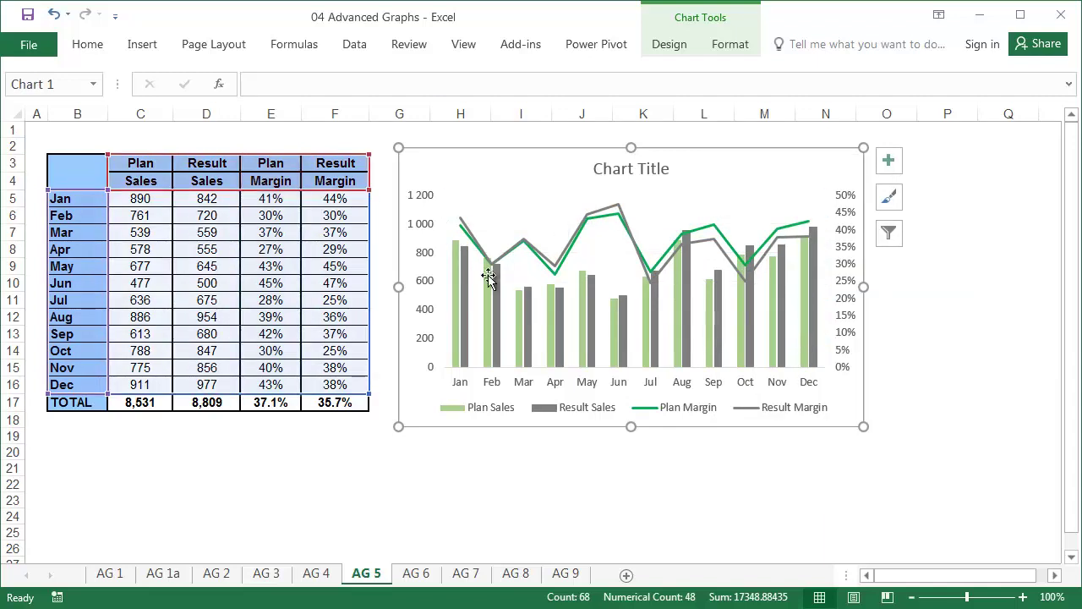
Raise the left value axis maximum from 1200 to 1800
{"action": "double_click", "coordinate": [425, 228]}
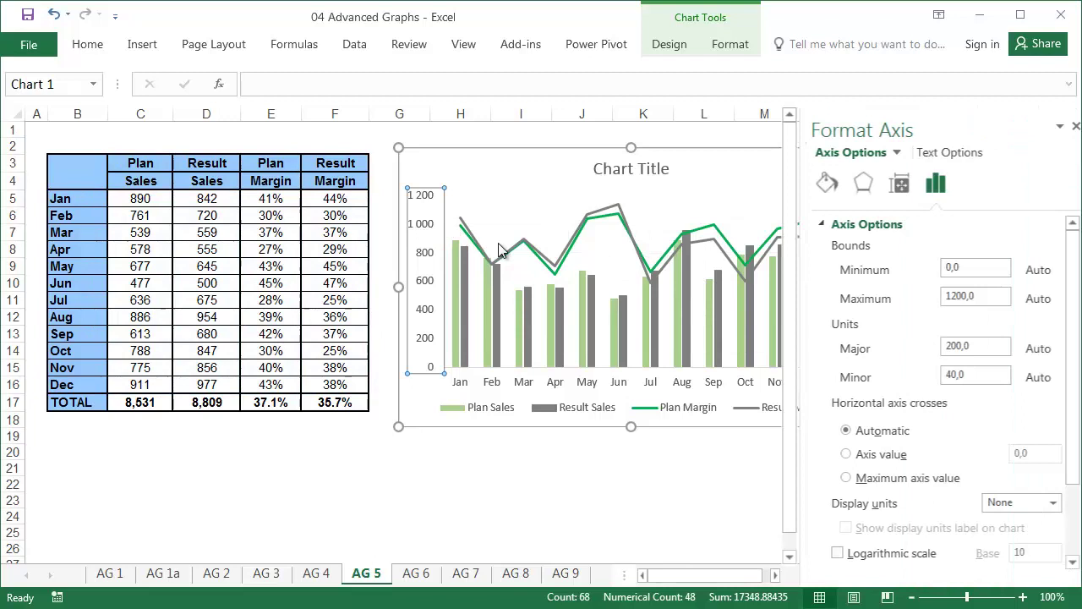
{"action": "left_click", "coordinate": [946, 295]}
{"action": "left_click_drag", "start_coordinate": [938, 296], "coordinate": [944, 297]}
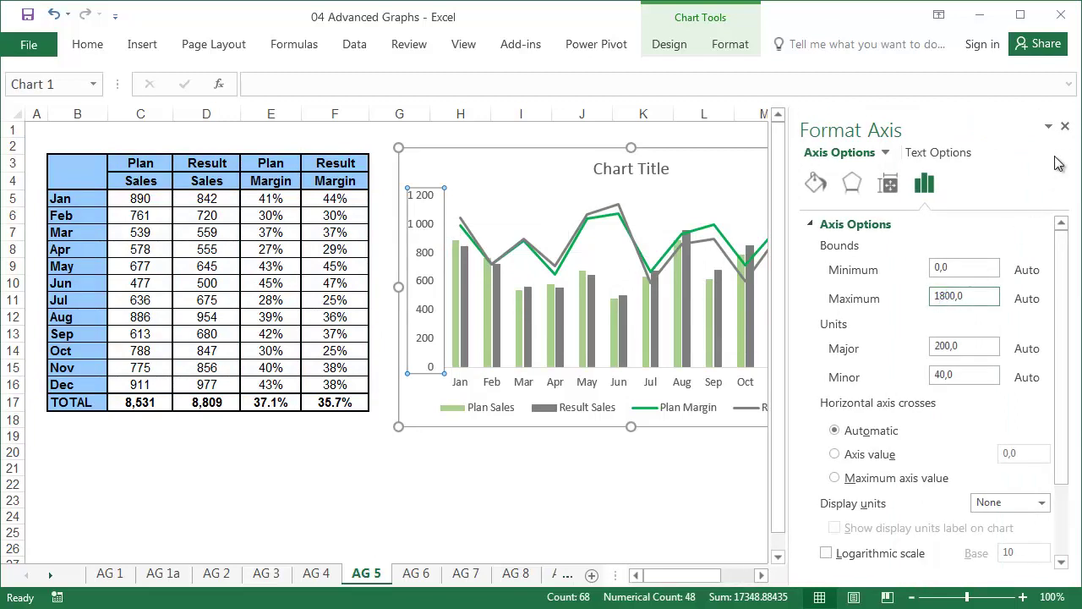
{"action": "left_click", "coordinate": [1065, 127]}
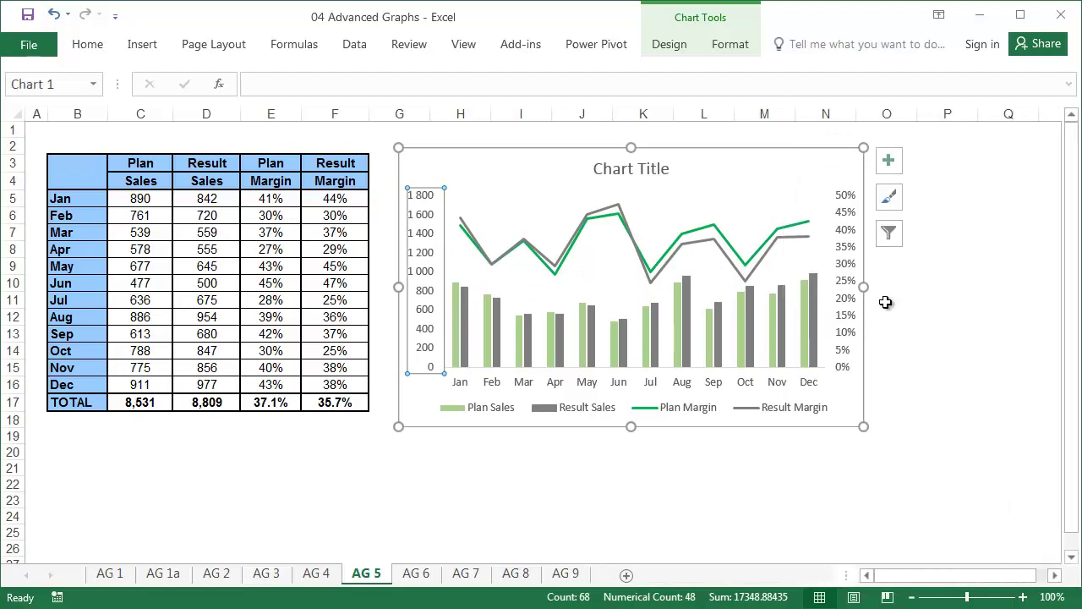
{"action": "left_click", "coordinate": [907, 299]}
Remove the outline from the chart area, giving the chart no border
{"action": "left_click", "coordinate": [487, 159]}
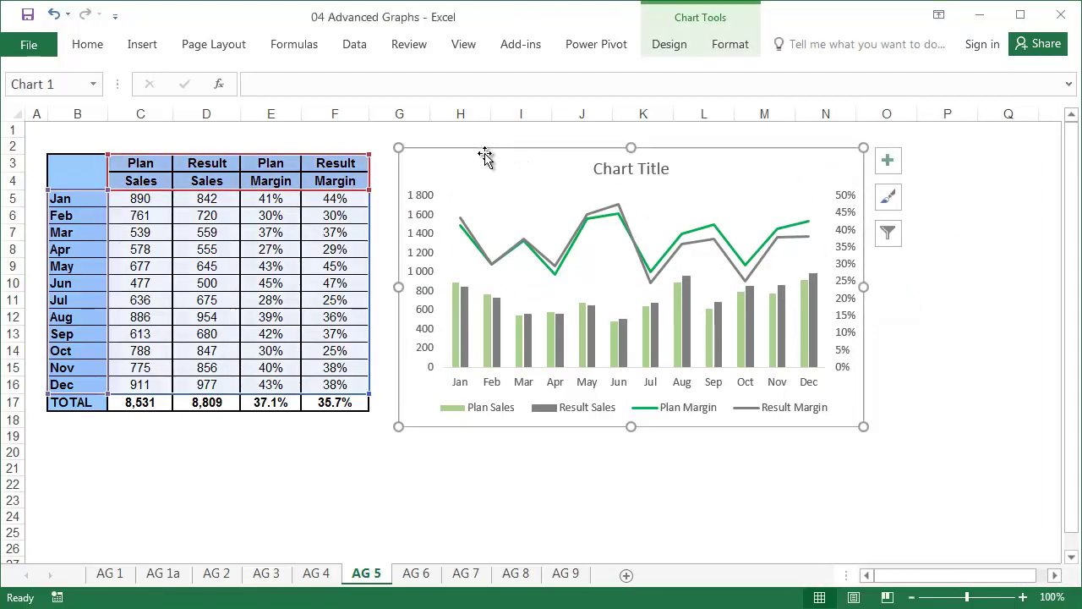
{"action": "left_click", "coordinate": [88, 47]}
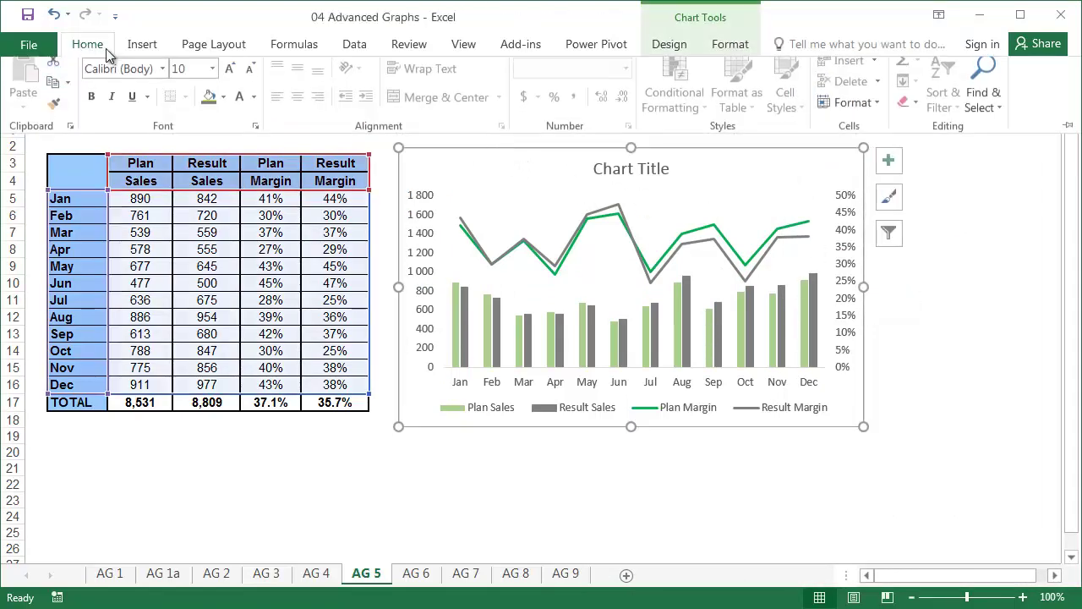
{"action": "left_click", "coordinate": [253, 107]}
{"action": "key", "text": "Escape"}
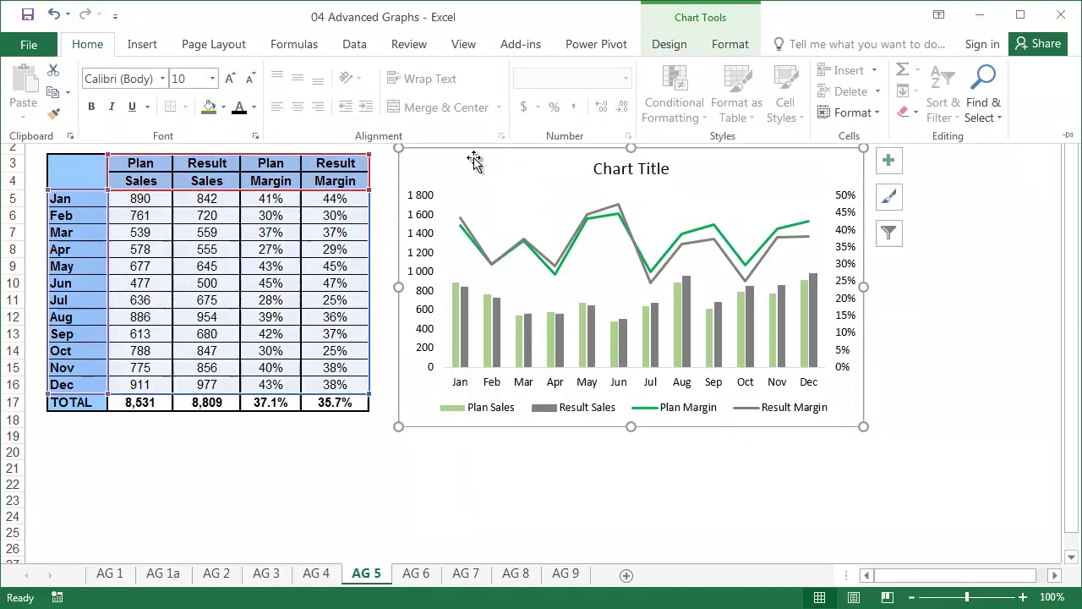
{"action": "right_click", "coordinate": [479, 161]}
{"action": "left_click", "coordinate": [530, 108]}
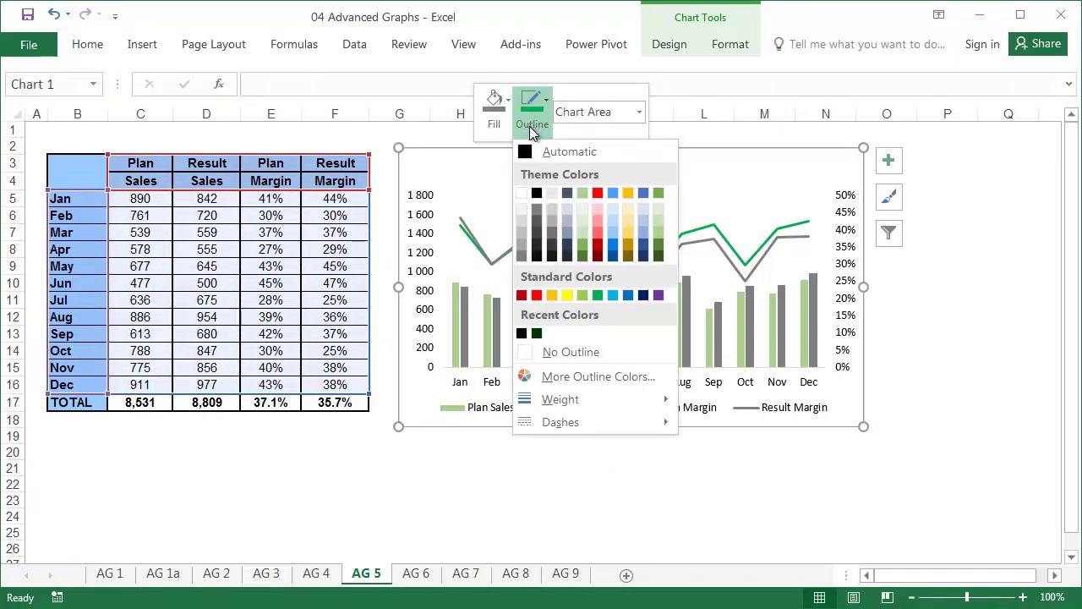
{"action": "left_click", "coordinate": [571, 347]}
{"action": "left_click", "coordinate": [643, 481]}
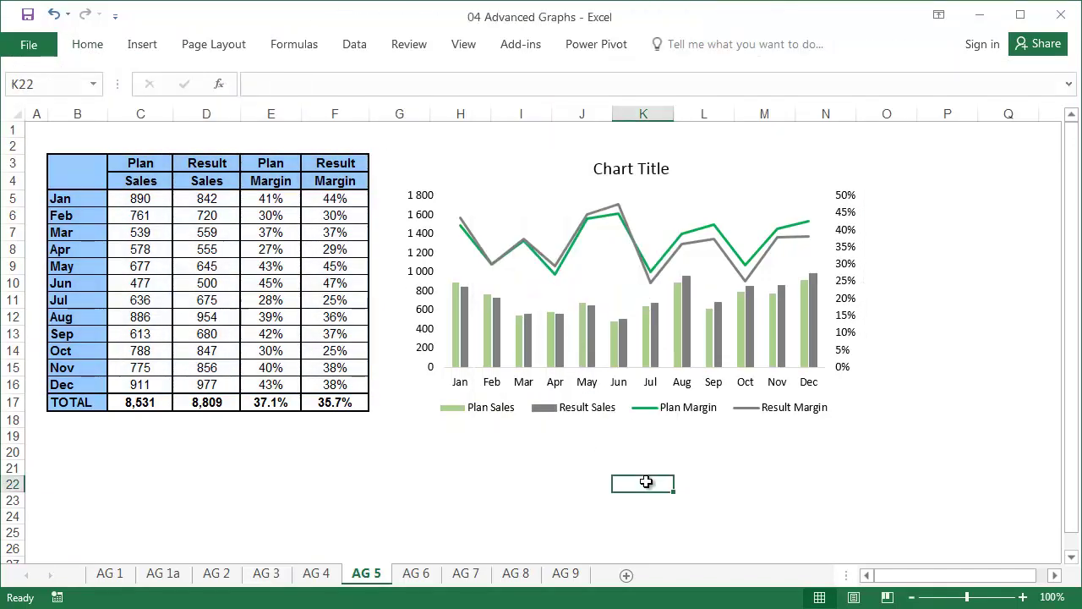
Change the Result Sales columns' gap width from 219% to 50%
{"action": "double_click", "coordinate": [562, 334]}
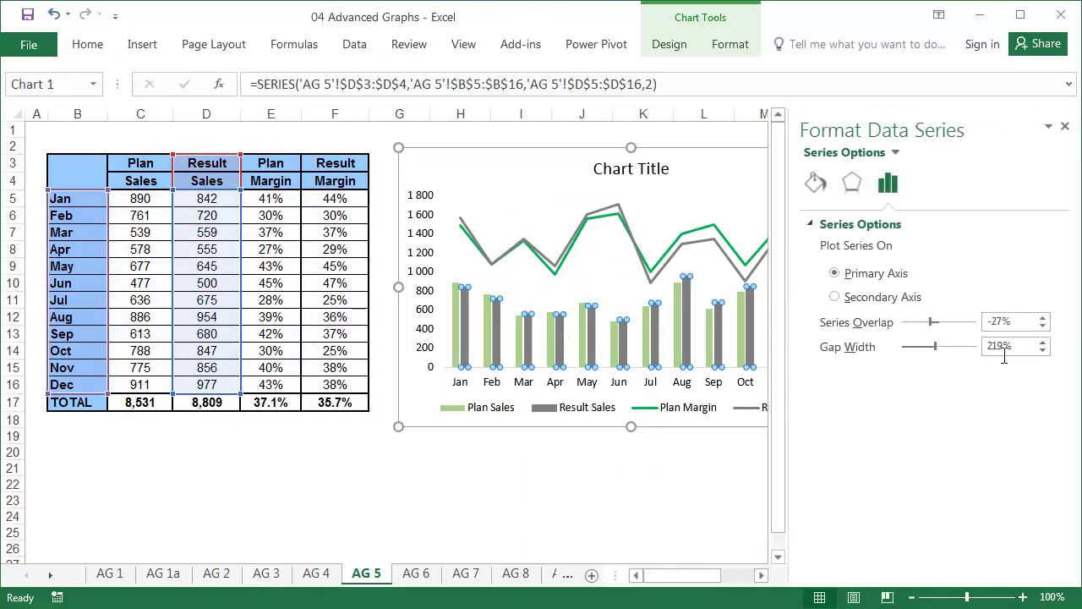
{"action": "left_click_drag", "start_coordinate": [1019, 349], "coordinate": [978, 353]}
{"action": "key", "text": "Return"}
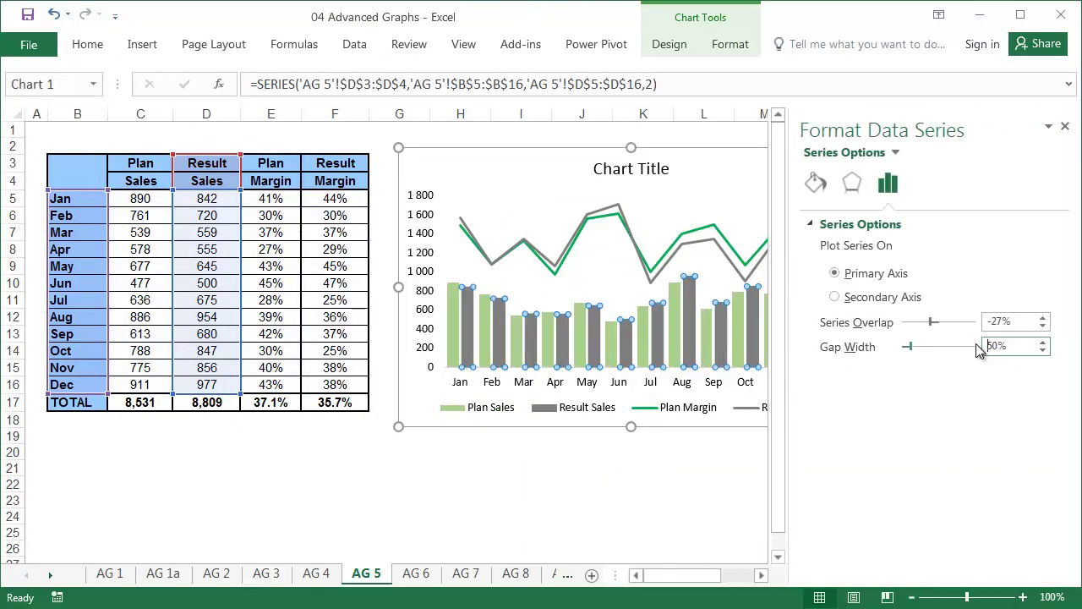
{"action": "left_click", "coordinate": [1065, 126]}
{"action": "left_click", "coordinate": [964, 324]}
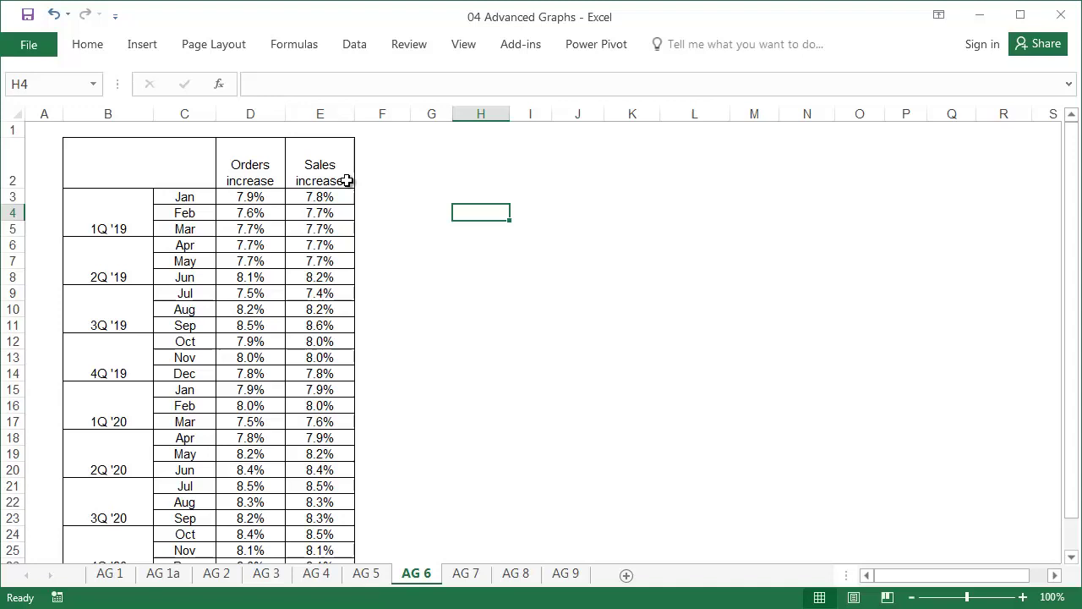
Select the Orders and Sales increase values in D3:E26, after checking cells D28 and E28
{"action": "left_click_drag", "start_coordinate": [340, 178], "coordinate": [326, 476]}
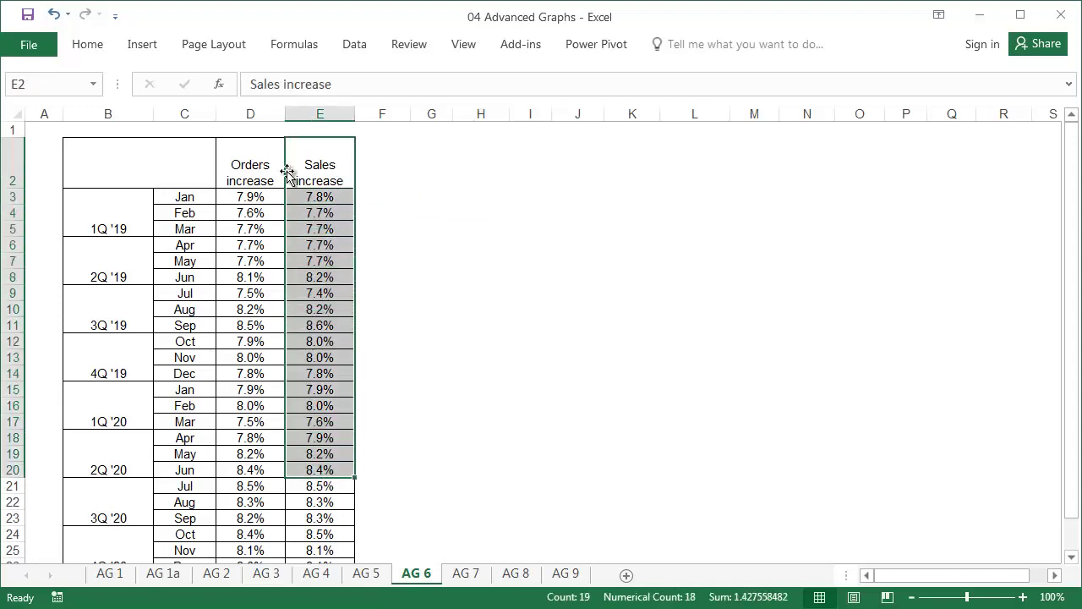
{"action": "left_click_drag", "start_coordinate": [268, 169], "coordinate": [268, 421]}
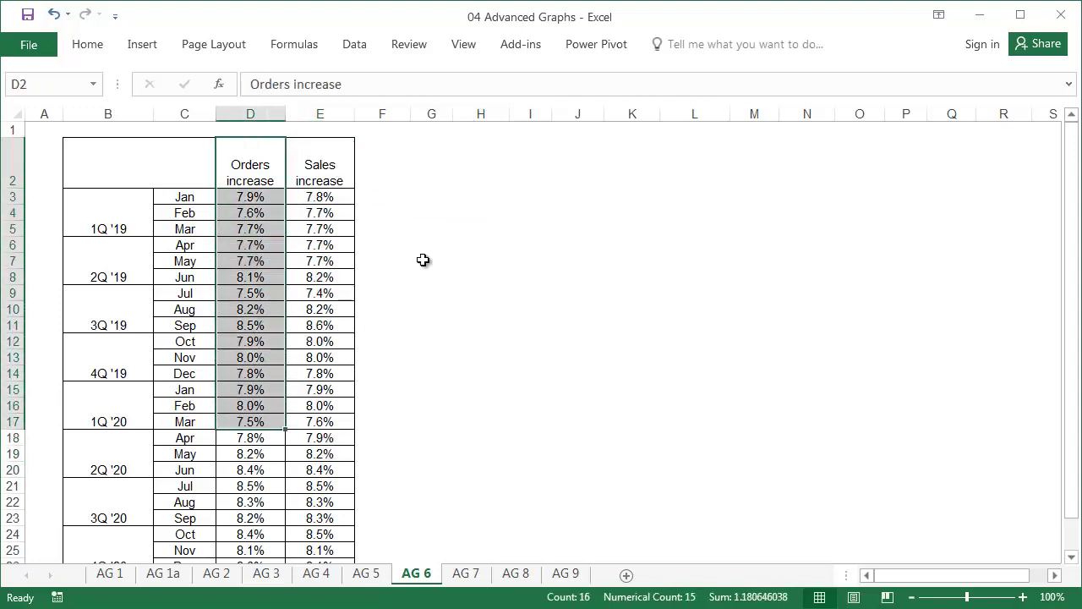
{"action": "scroll", "coordinate": [400, 287], "scroll_direction": "down", "scroll_amount": 3}
{"action": "left_click", "coordinate": [255, 416]}
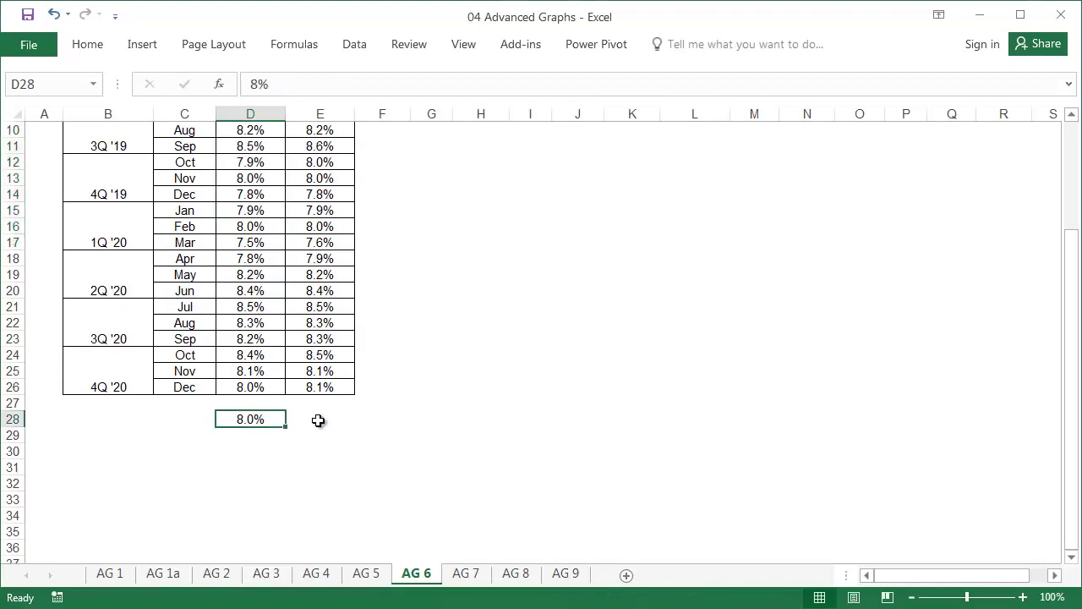
{"action": "left_click", "coordinate": [305, 419]}
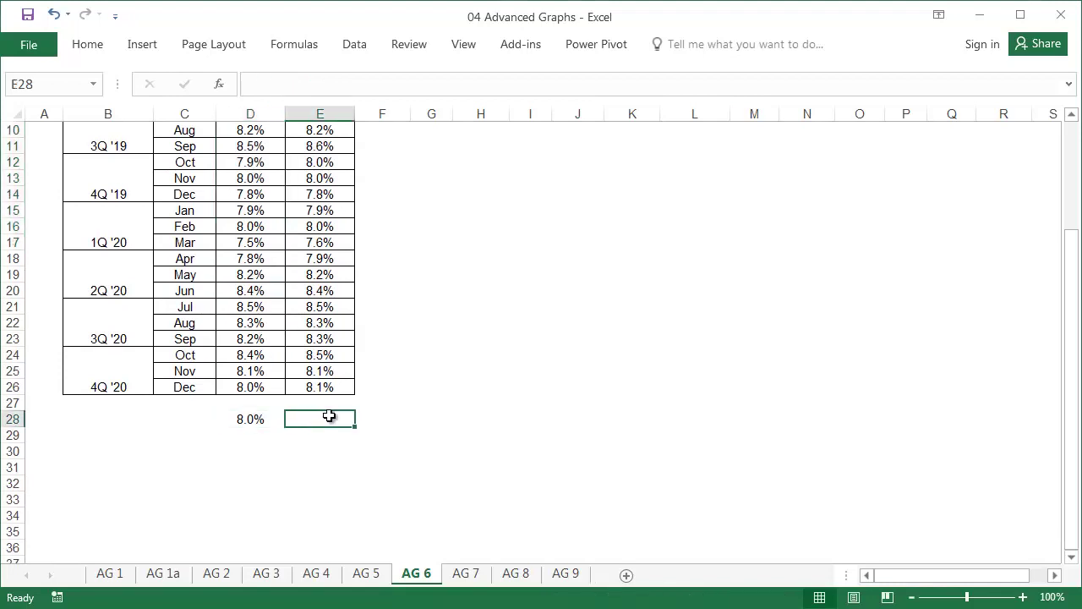
{"action": "scroll", "coordinate": [393, 395], "scroll_direction": "up", "scroll_amount": 3}
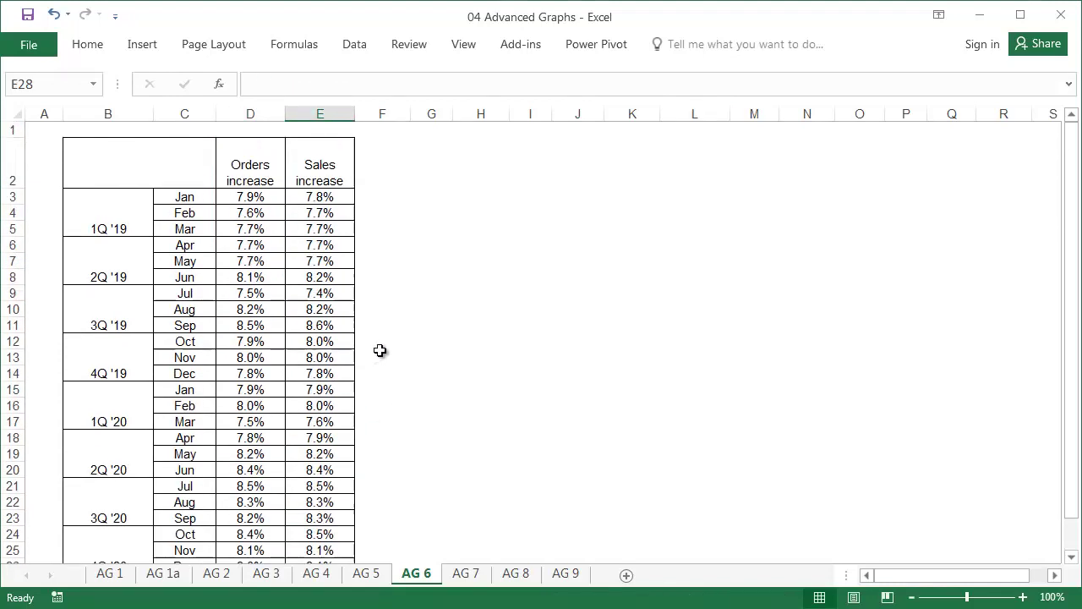
{"action": "left_click_drag", "start_coordinate": [250, 197], "coordinate": [325, 501]}
{"action": "scroll", "coordinate": [329, 466], "scroll_direction": "up", "scroll_amount": 1}
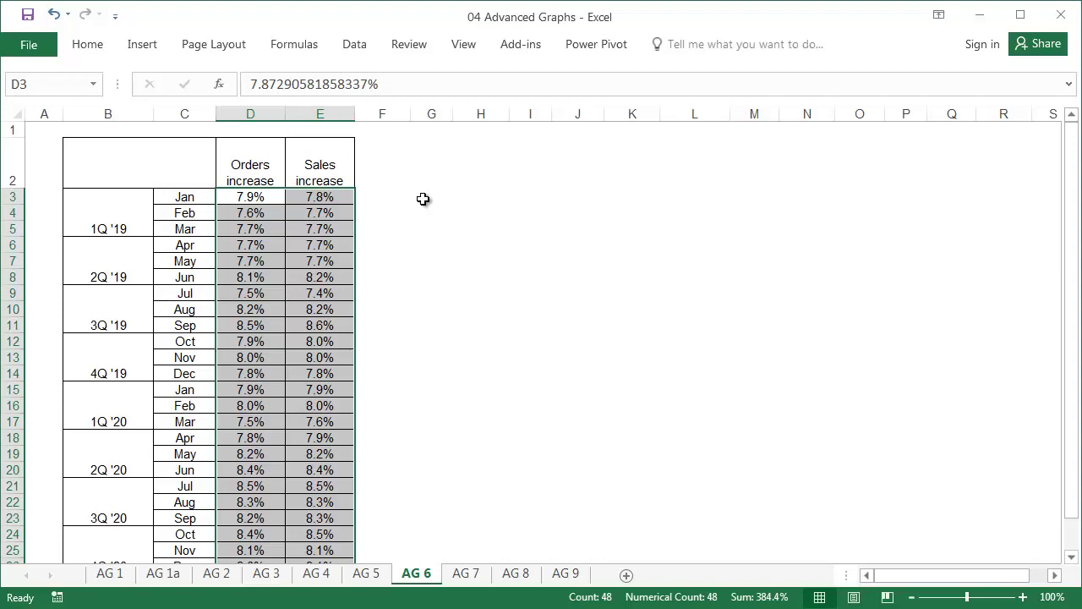
Insert a plain scatter chart of the data and move it beside the table
{"action": "left_click", "coordinate": [152, 48]}
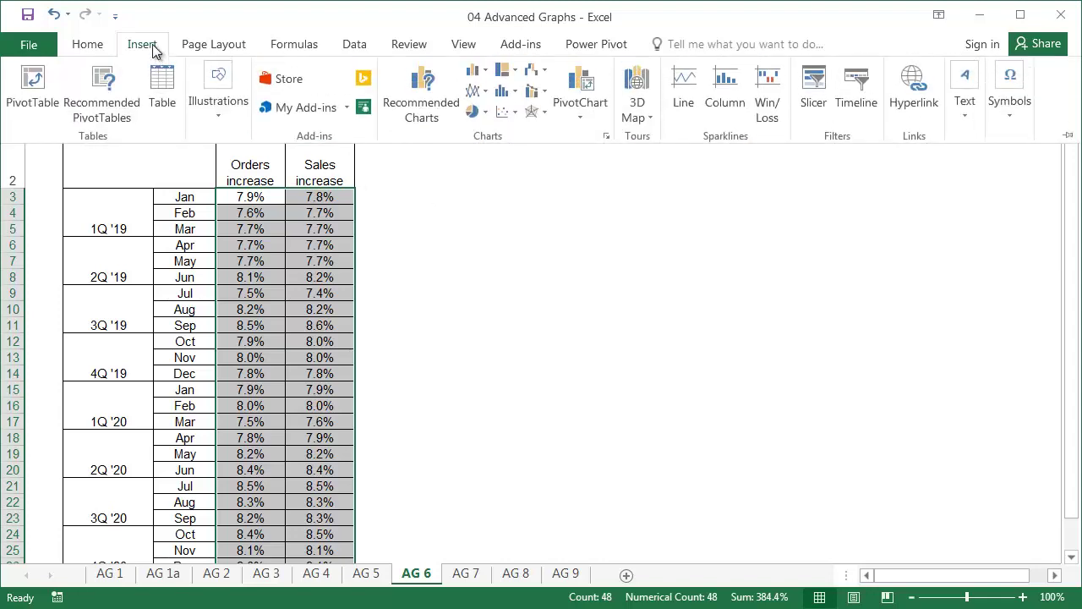
{"action": "left_click", "coordinate": [509, 111]}
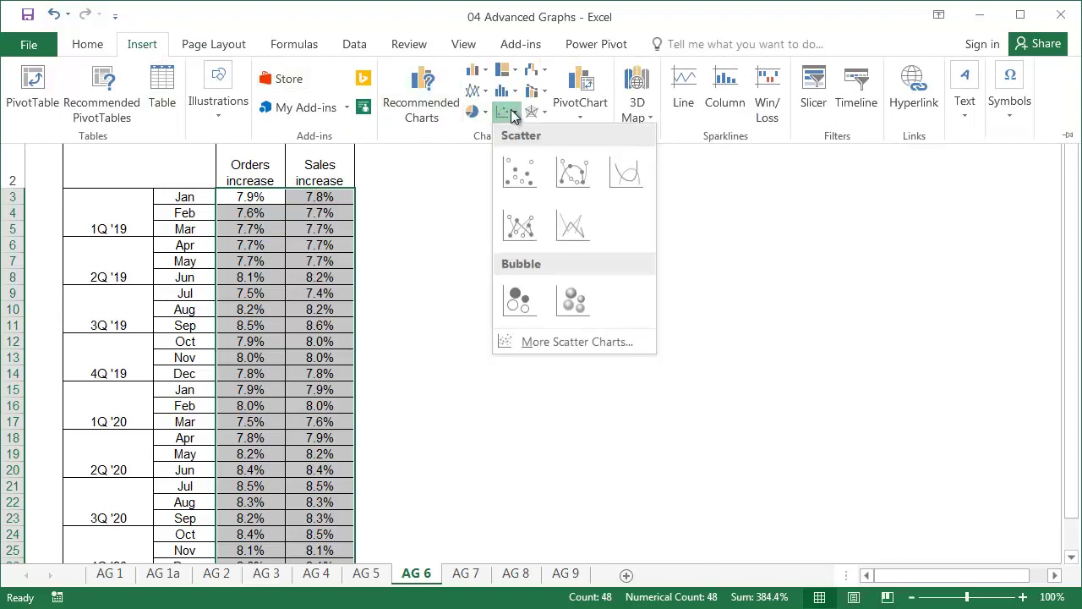
{"action": "left_click", "coordinate": [523, 176]}
{"action": "left_click_drag", "start_coordinate": [477, 224], "coordinate": [531, 186]}
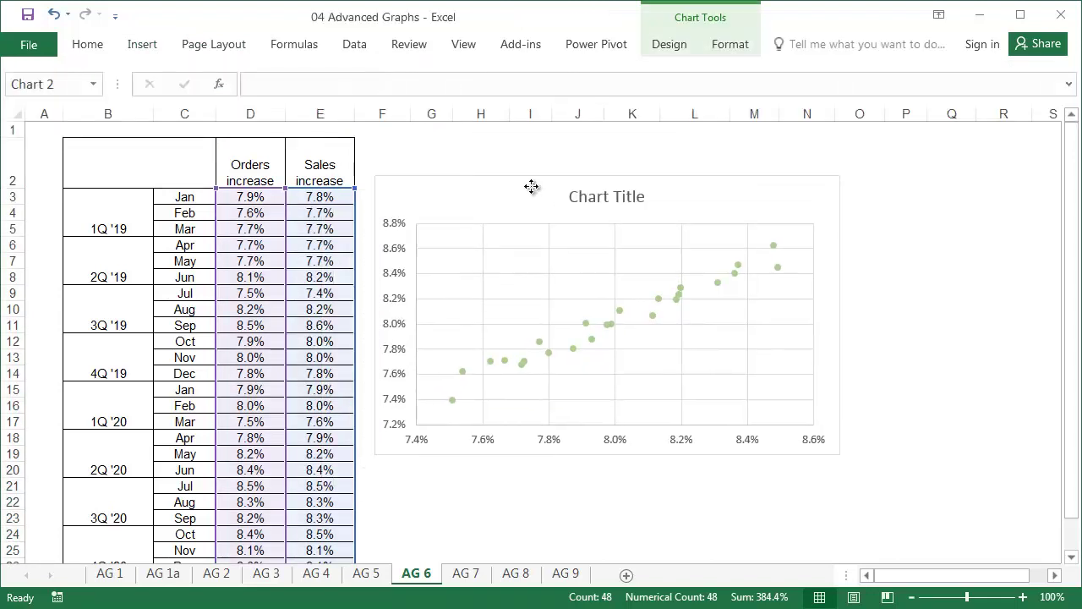
Delete the scatter chart's vertical and horizontal gridlines
{"action": "left_click", "coordinate": [486, 246]}
{"action": "key", "text": "Delete"}
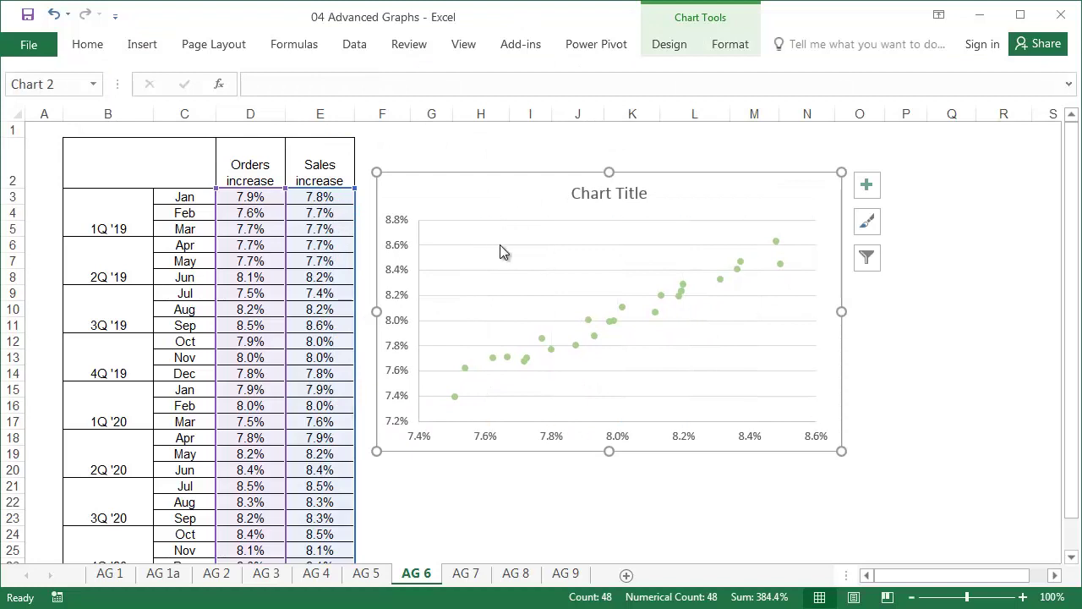
{"action": "left_click", "coordinate": [502, 244]}
{"action": "key", "text": "Delete"}
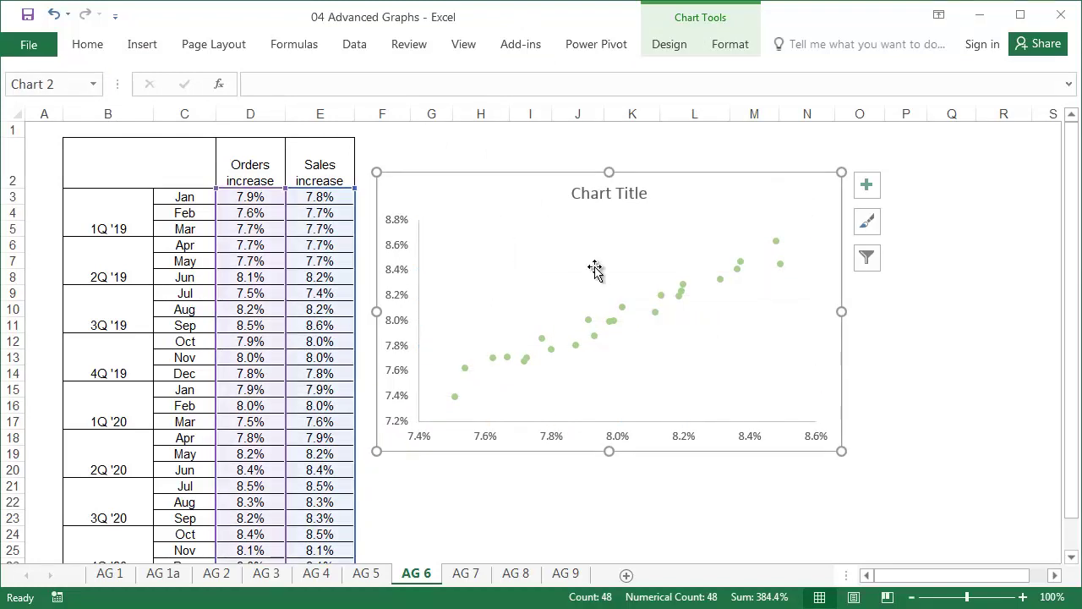
{"action": "right_click", "coordinate": [590, 322]}
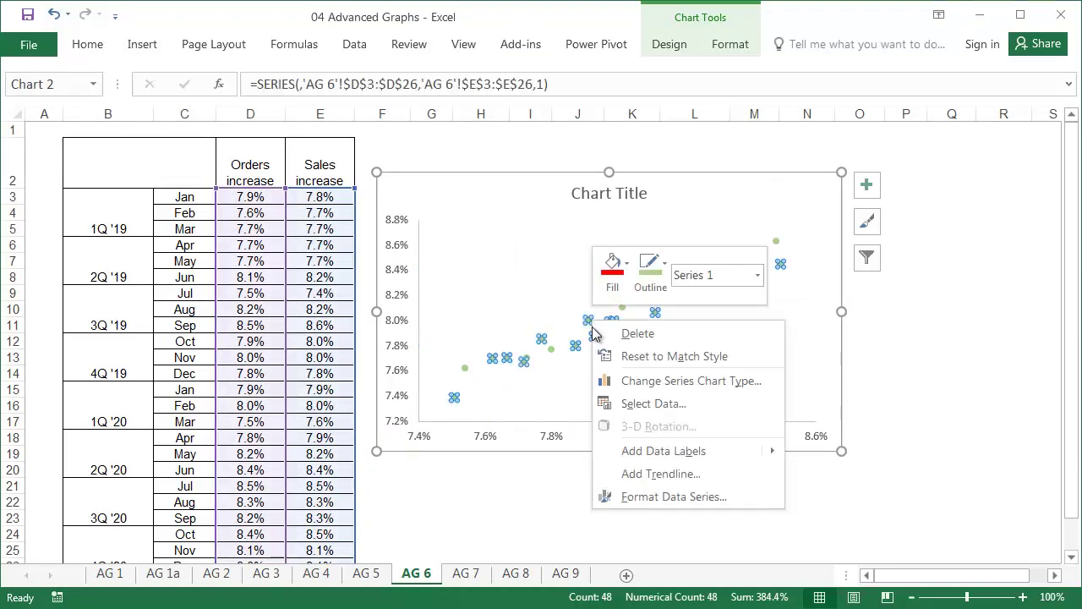
Add a linear trendline displaying its equation and R² = 0.9598 on the chart
{"action": "left_click", "coordinate": [677, 474]}
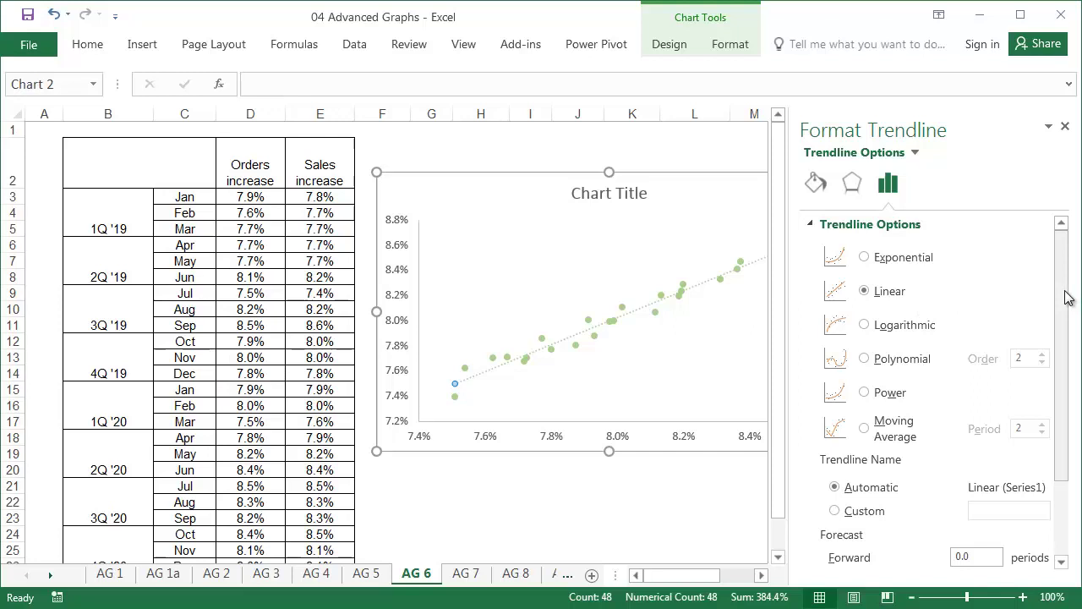
{"action": "left_click_drag", "start_coordinate": [1068, 297], "coordinate": [1057, 422]}
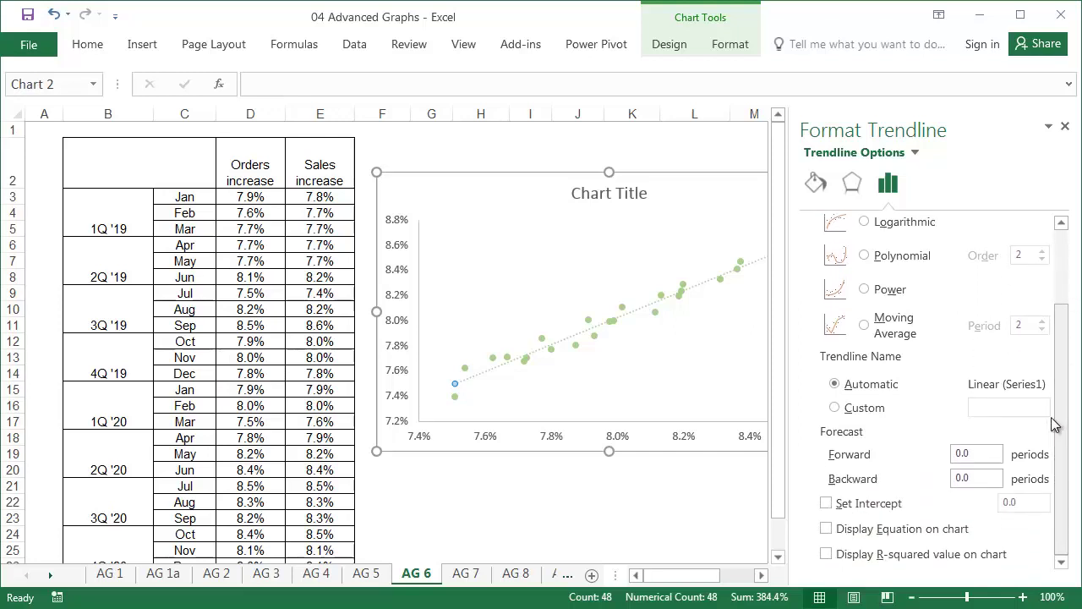
{"action": "left_click", "coordinate": [826, 554]}
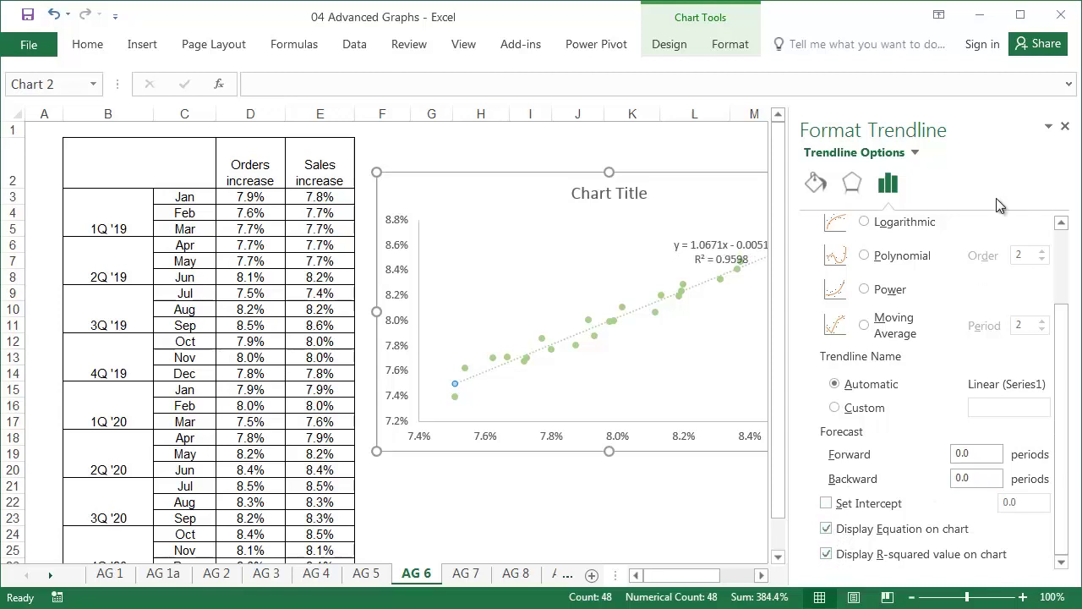
Move the trendline equation label up and to the left
{"action": "left_click", "coordinate": [1064, 127]}
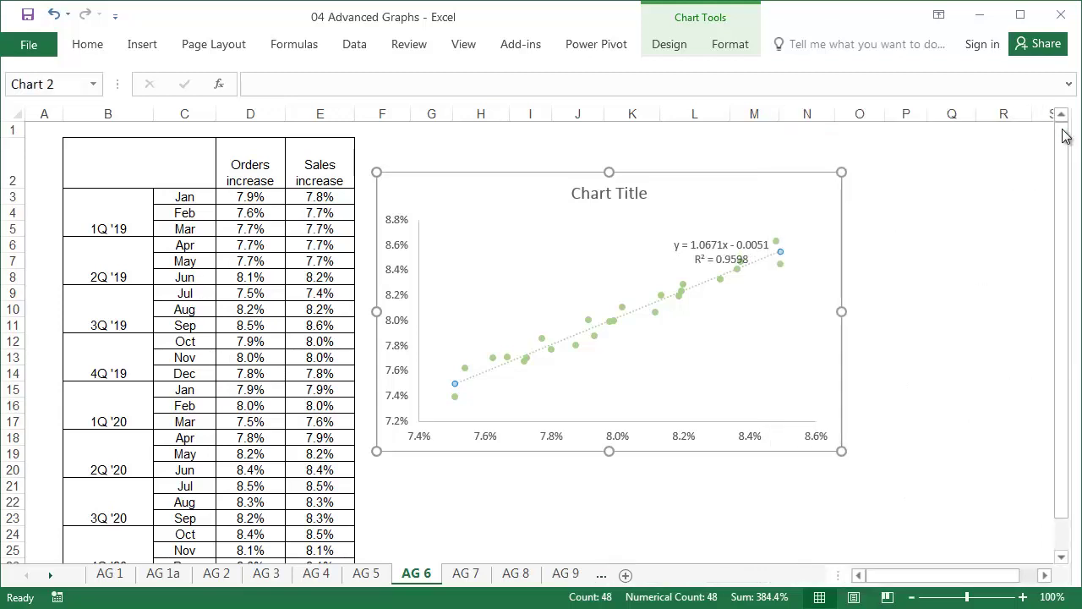
{"action": "left_click", "coordinate": [725, 240]}
{"action": "left_click_drag", "start_coordinate": [716, 235], "coordinate": [698, 225]}
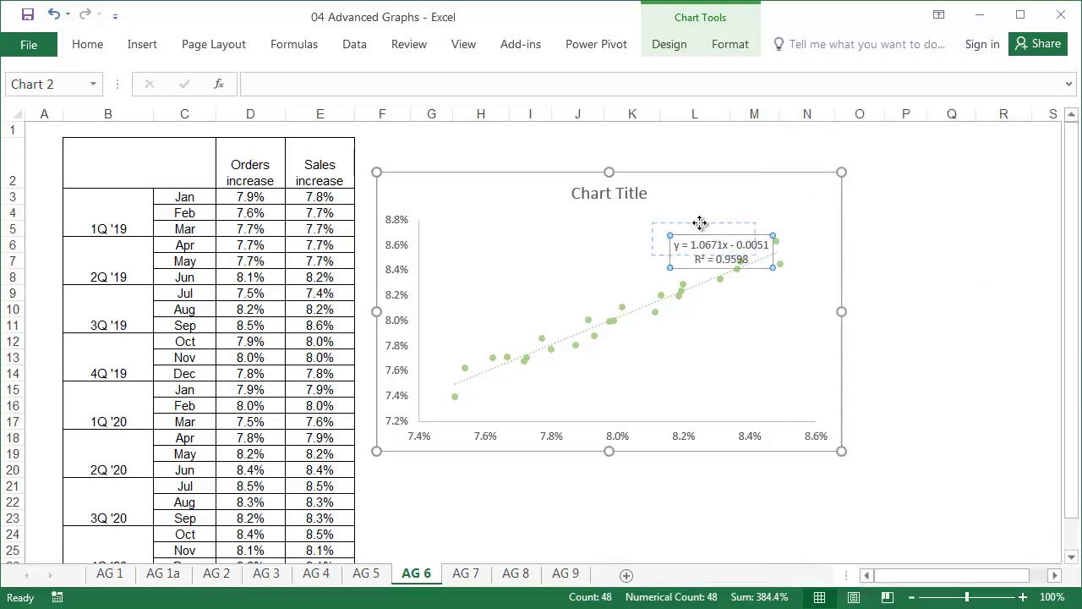
{"action": "left_click", "coordinate": [536, 177]}
{"action": "left_click", "coordinate": [85, 46]}
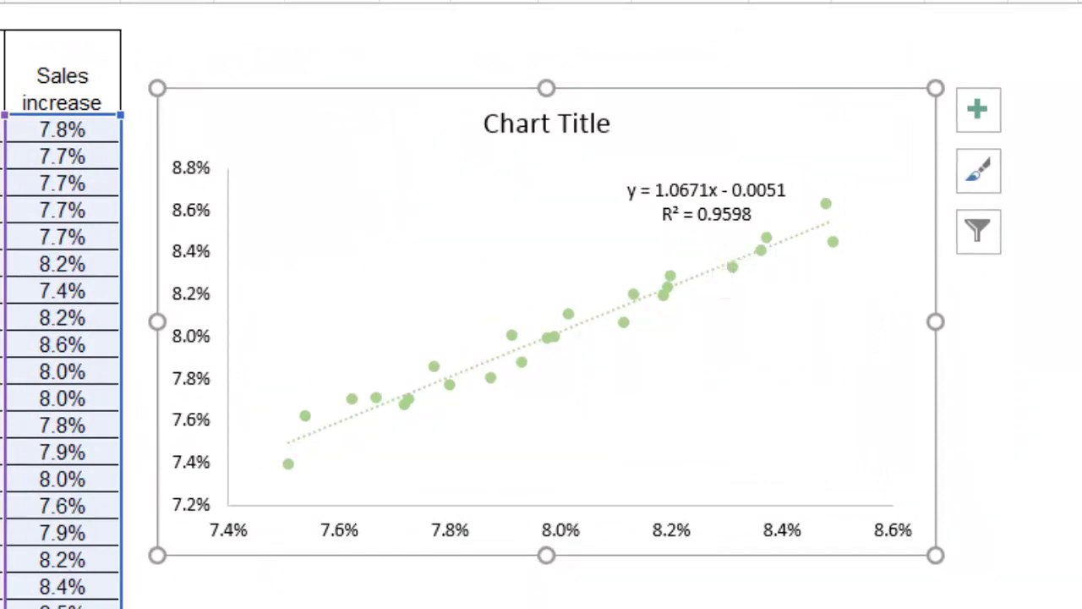
Copy the equation text y = 1.0671x - 0.0051 from the label
{"action": "left_click", "coordinate": [689, 191]}
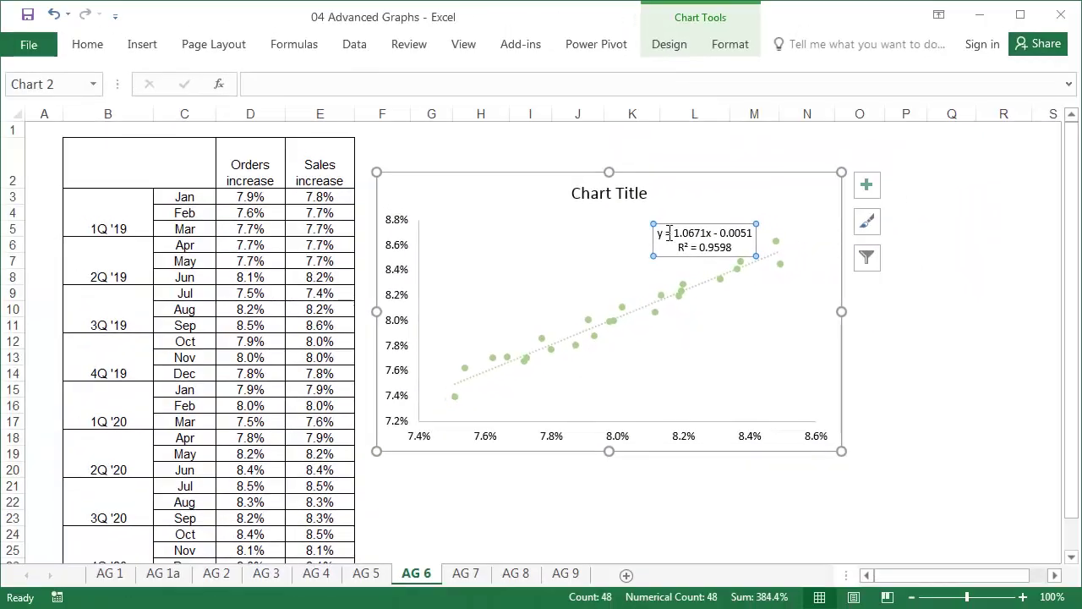
{"action": "left_click_drag", "start_coordinate": [669, 235], "coordinate": [748, 239]}
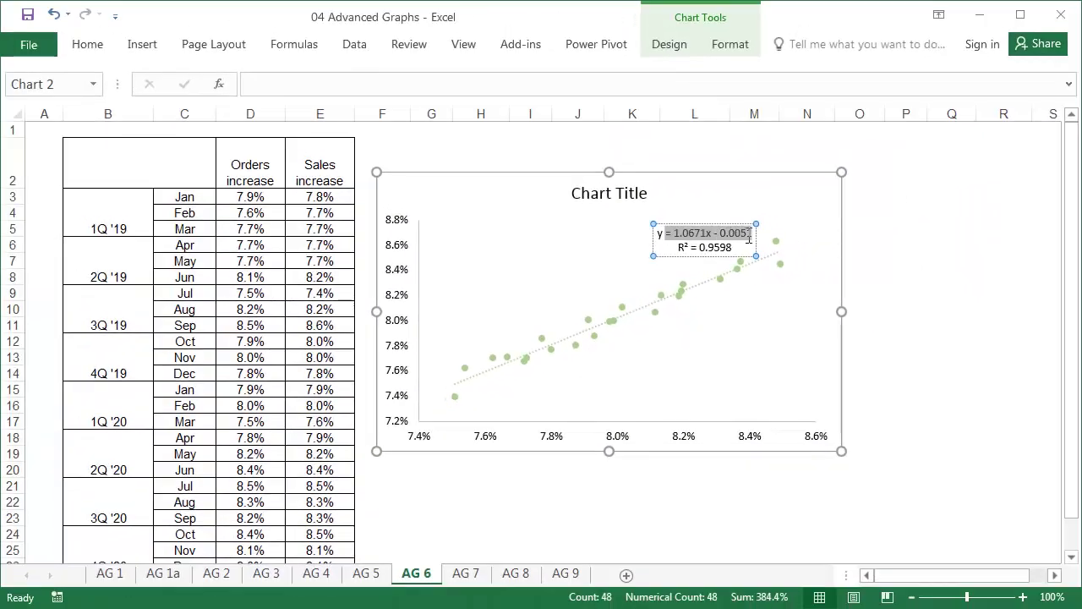
{"action": "key", "text": "ctrl+c"}
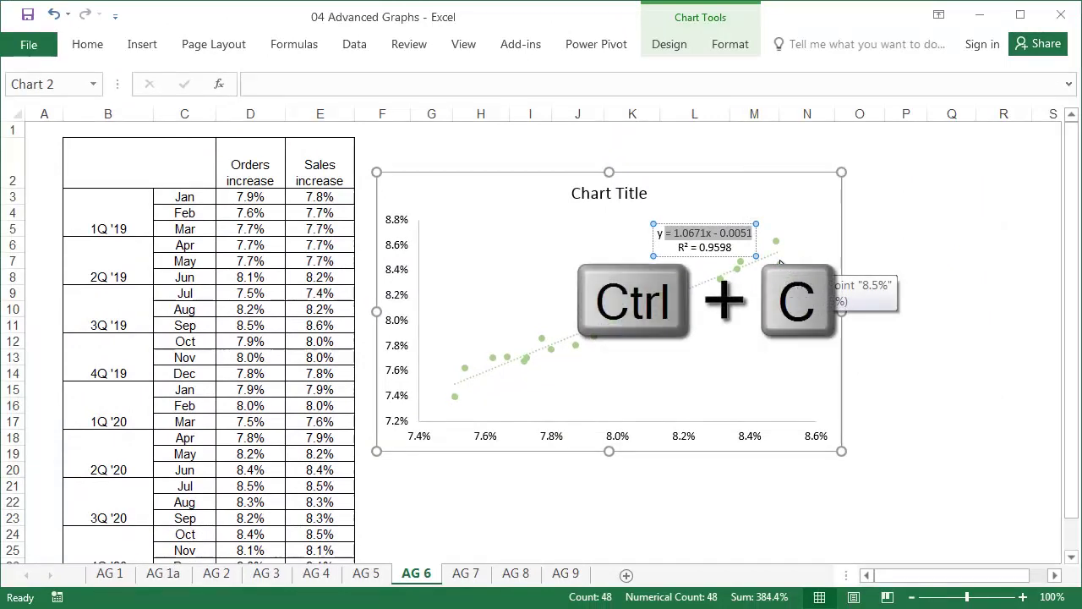
Enter =1.0671*D28-0.0051 in E28, predicting an 8.0% sales increase
{"action": "scroll", "coordinate": [229, 350], "scroll_direction": "down", "scroll_amount": 4}
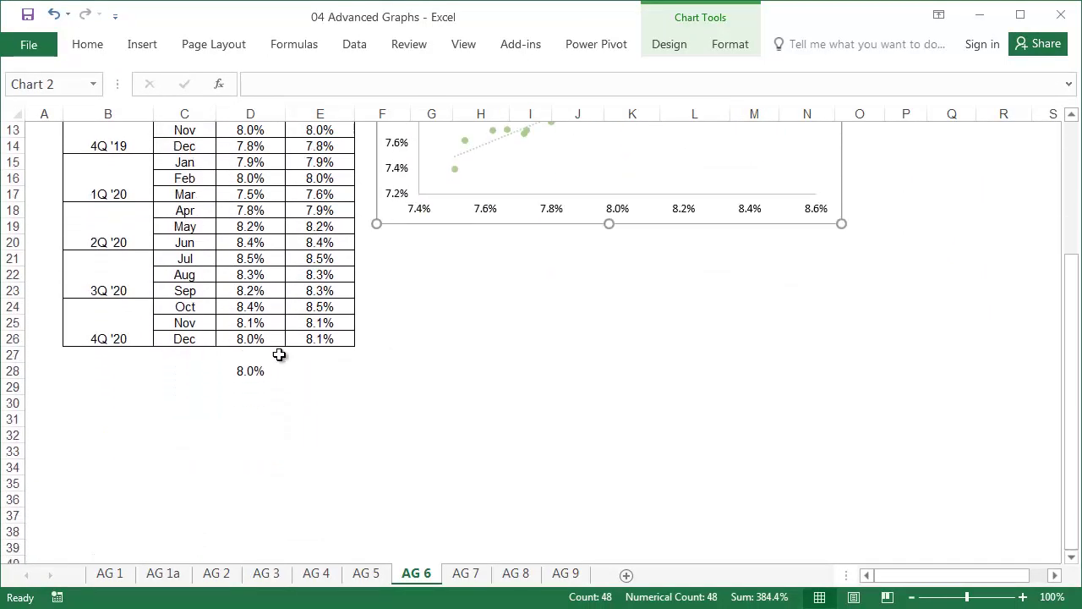
{"action": "left_click", "coordinate": [311, 372]}
{"action": "key", "text": "ctrl+v"}
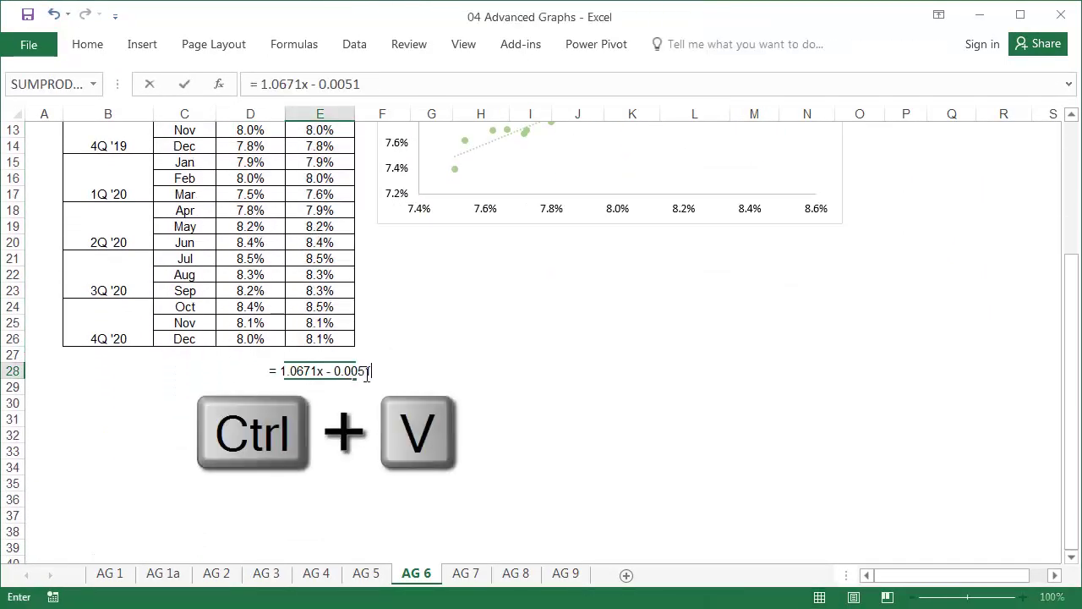
{"action": "left_click", "coordinate": [261, 83]}
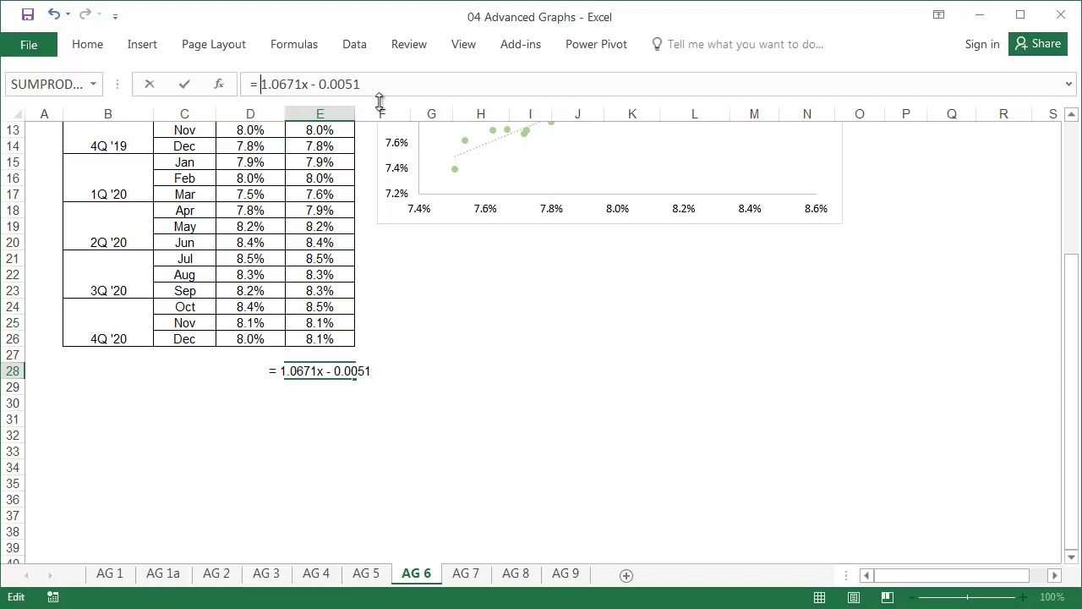
{"action": "key", "text": "BackSpace"}
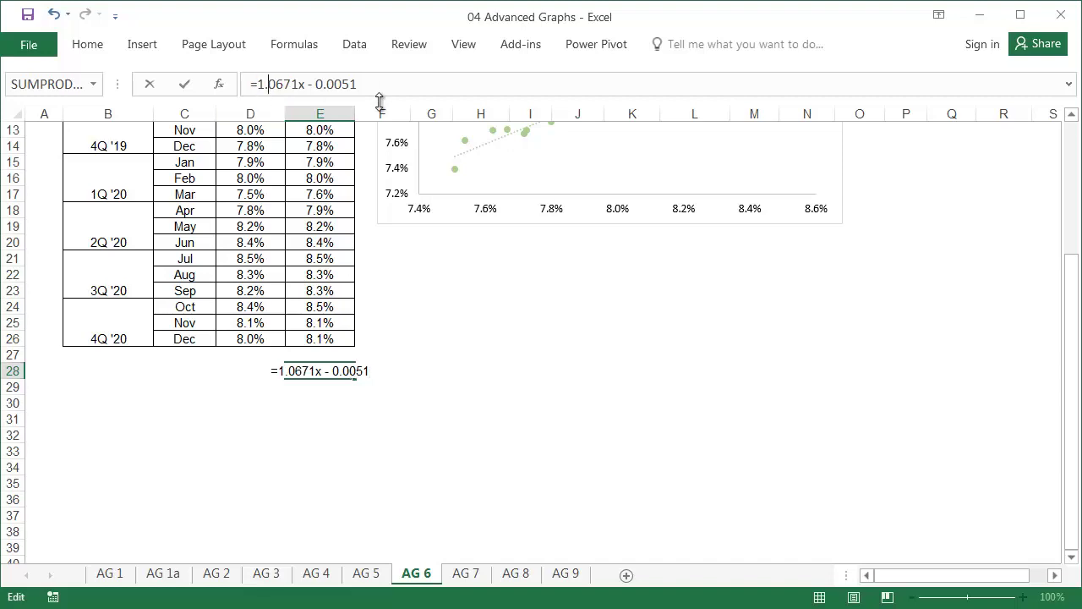
{"action": "type", "text": "*"}
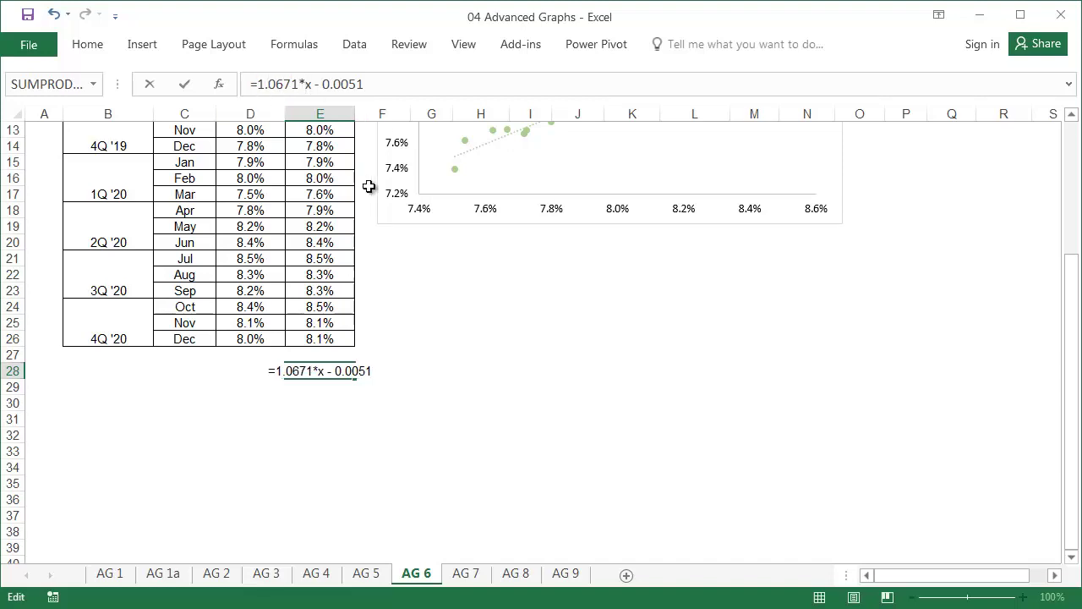
{"action": "left_click", "coordinate": [255, 353]}
{"action": "key", "text": "Down"}
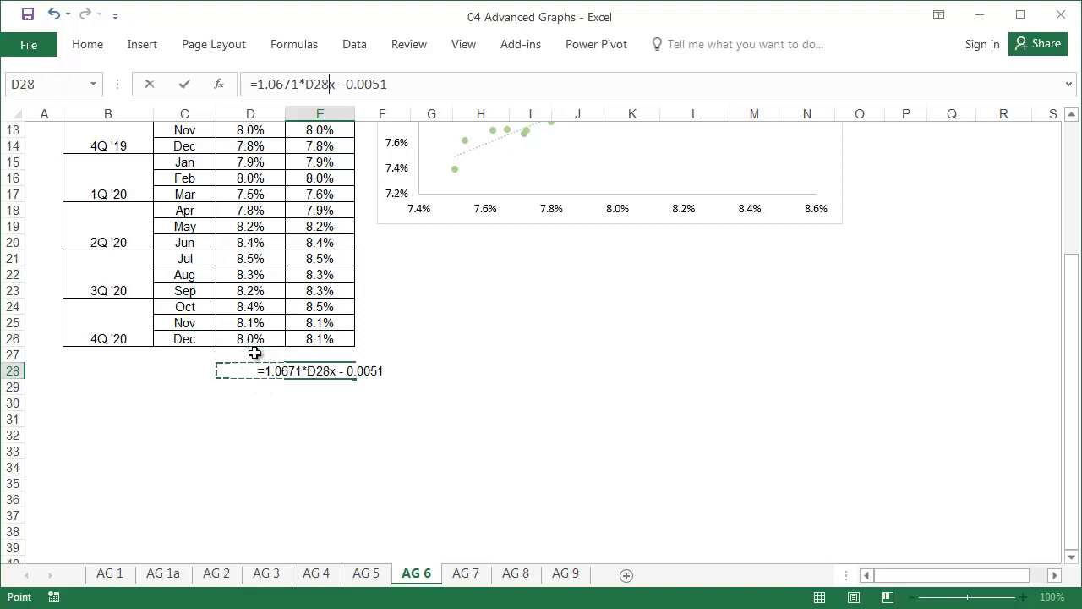
{"action": "key", "text": "Delete"}
{"action": "key", "text": "Delete"}
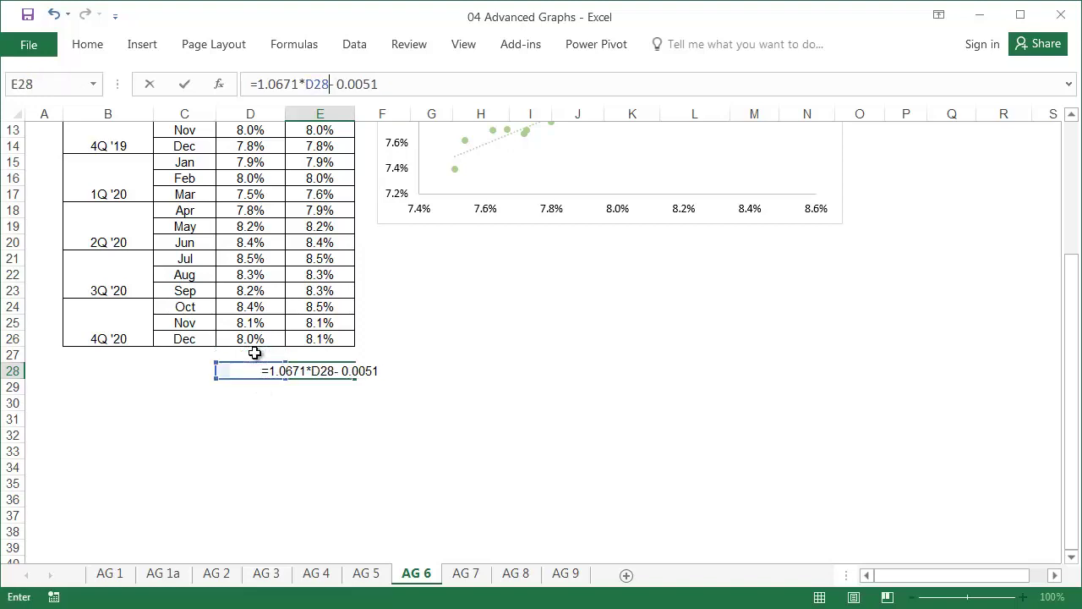
{"action": "key", "text": "Tab"}
{"action": "key", "text": "Left"}
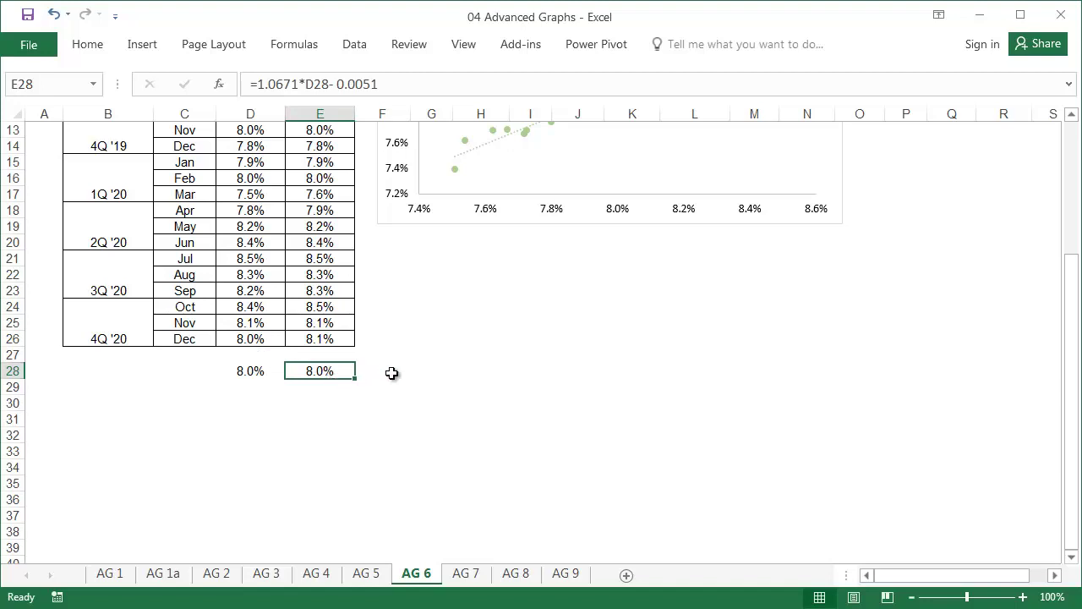
Switch to the AG 7 sheet with the USA, UK, Canada, Australia and India table
{"action": "scroll", "coordinate": [561, 383], "scroll_direction": "up", "scroll_amount": 4}
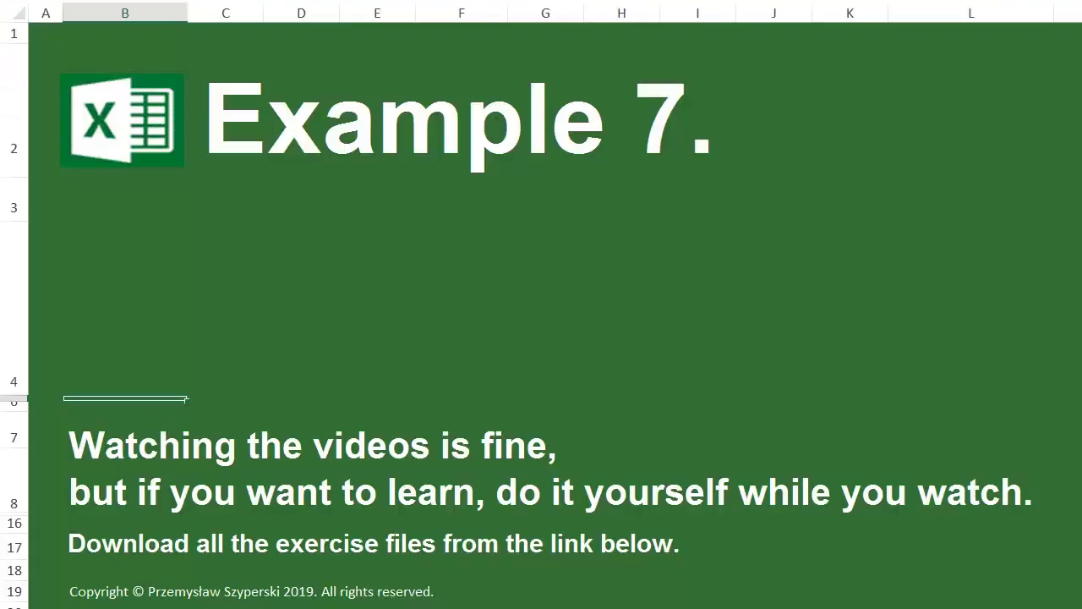
{"action": "left_click", "coordinate": [558, 456]}
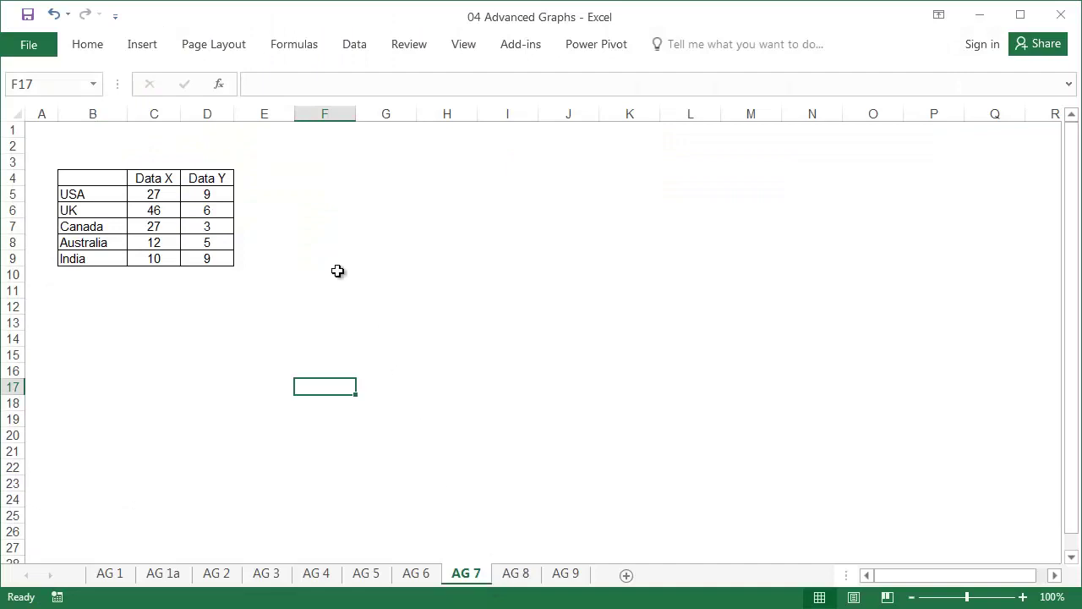
Insert a scatter chart of the selected Data X and Data Y values
{"action": "left_click", "coordinate": [286, 206]}
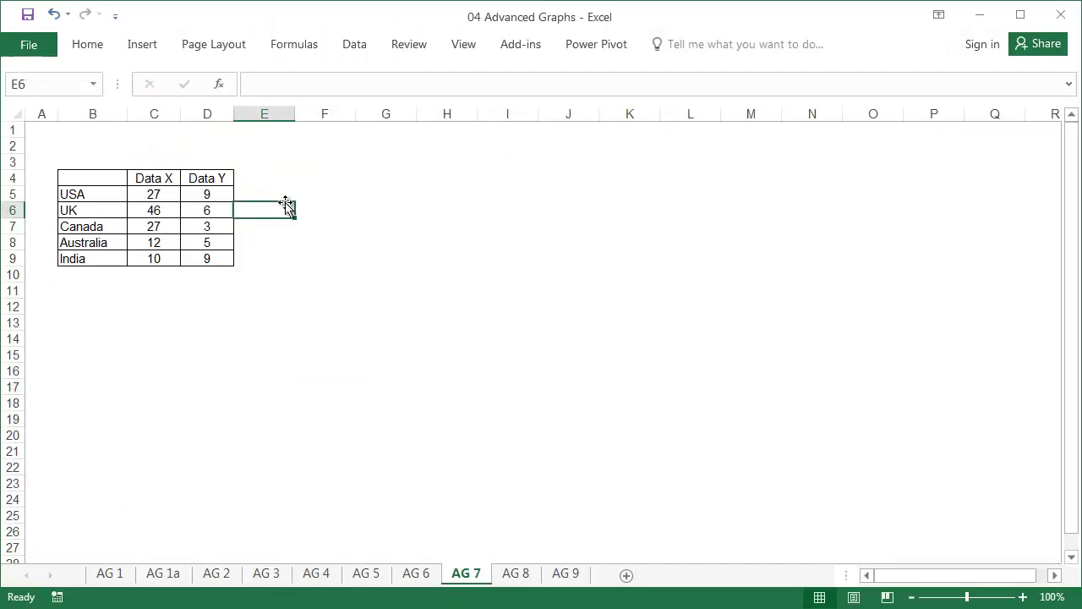
{"action": "left_click_drag", "start_coordinate": [166, 192], "coordinate": [206, 256]}
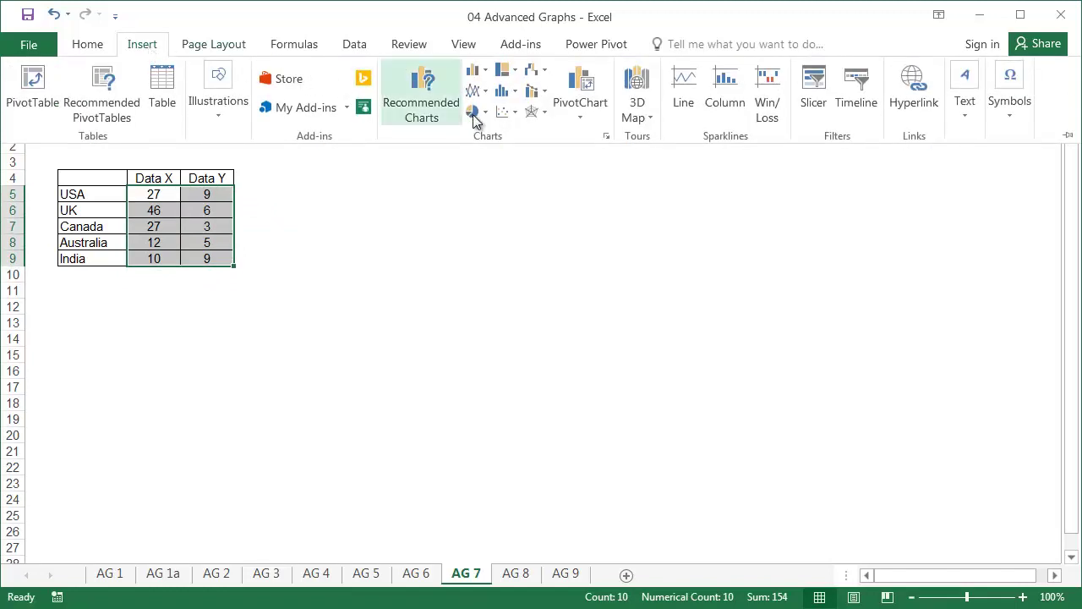
{"action": "left_click", "coordinate": [505, 112]}
{"action": "left_click", "coordinate": [519, 173]}
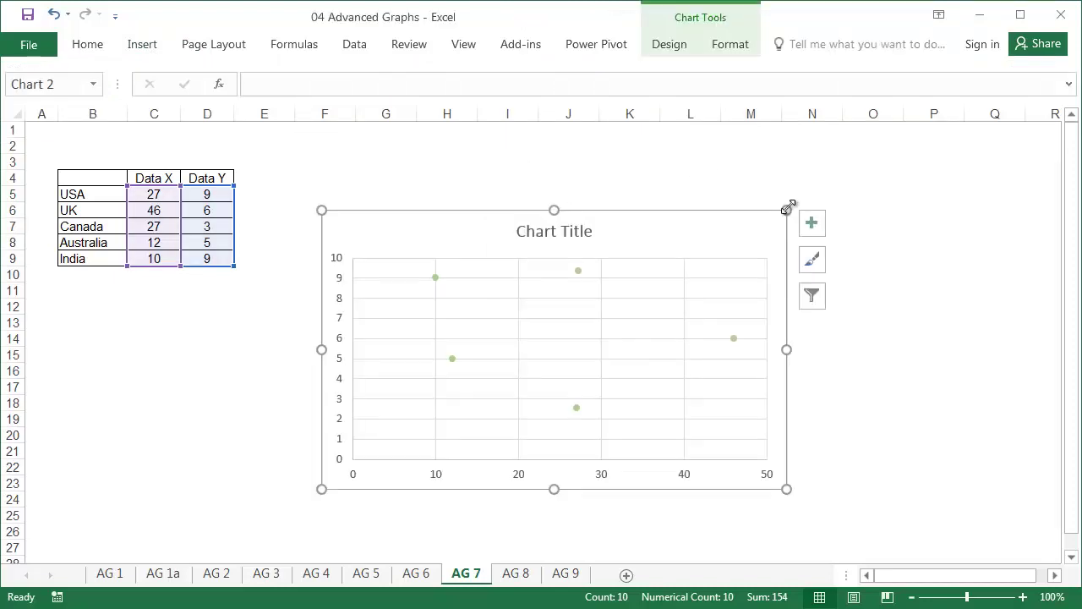
Add data labels to the points and open their full label settings
{"action": "left_click", "coordinate": [811, 223]}
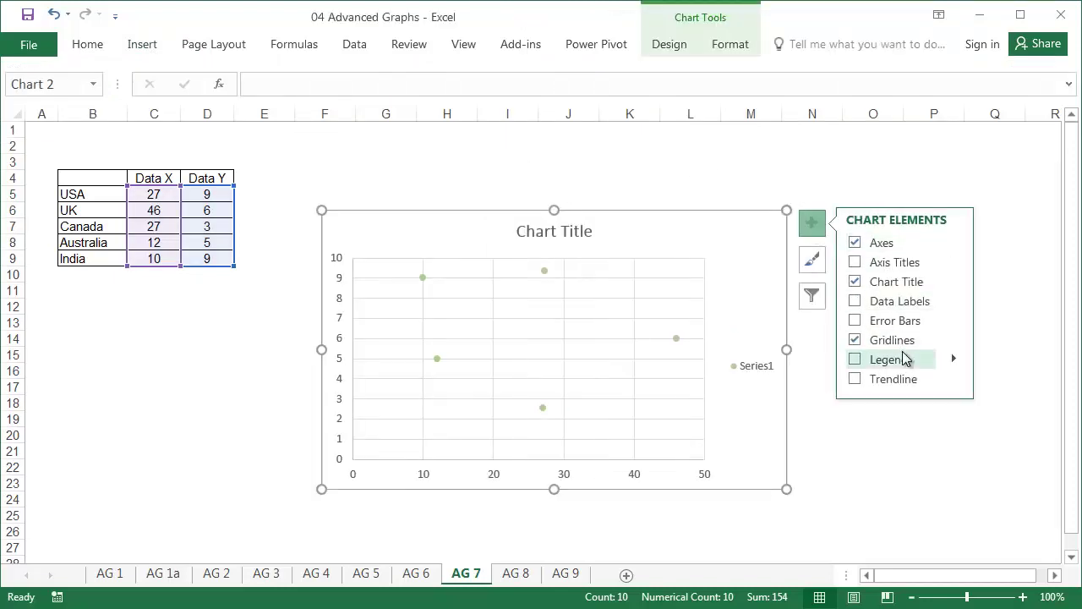
{"action": "left_click", "coordinate": [952, 303]}
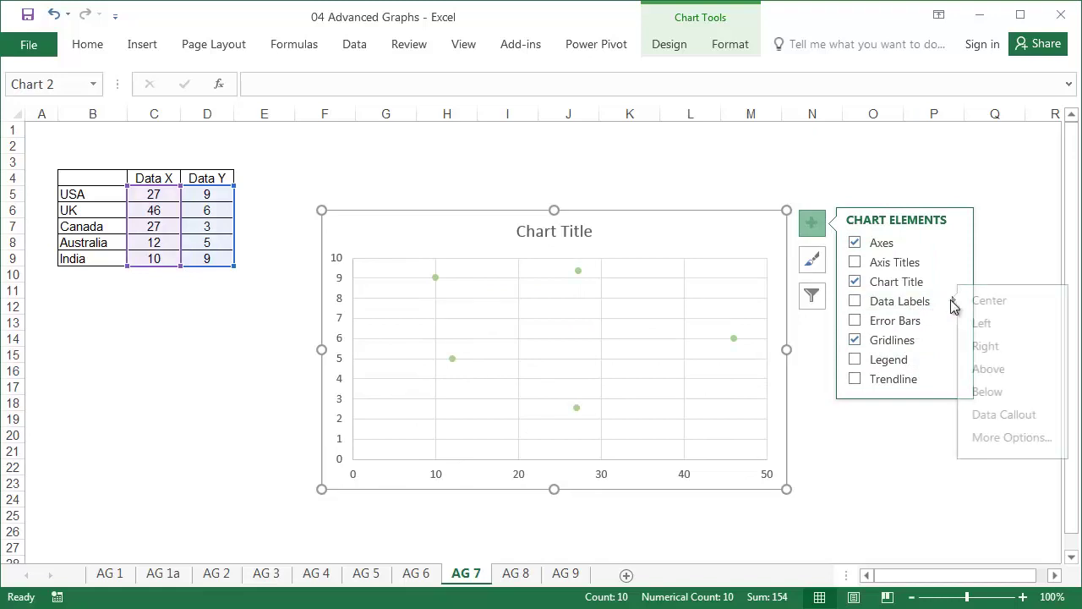
{"action": "left_click", "coordinate": [1001, 436]}
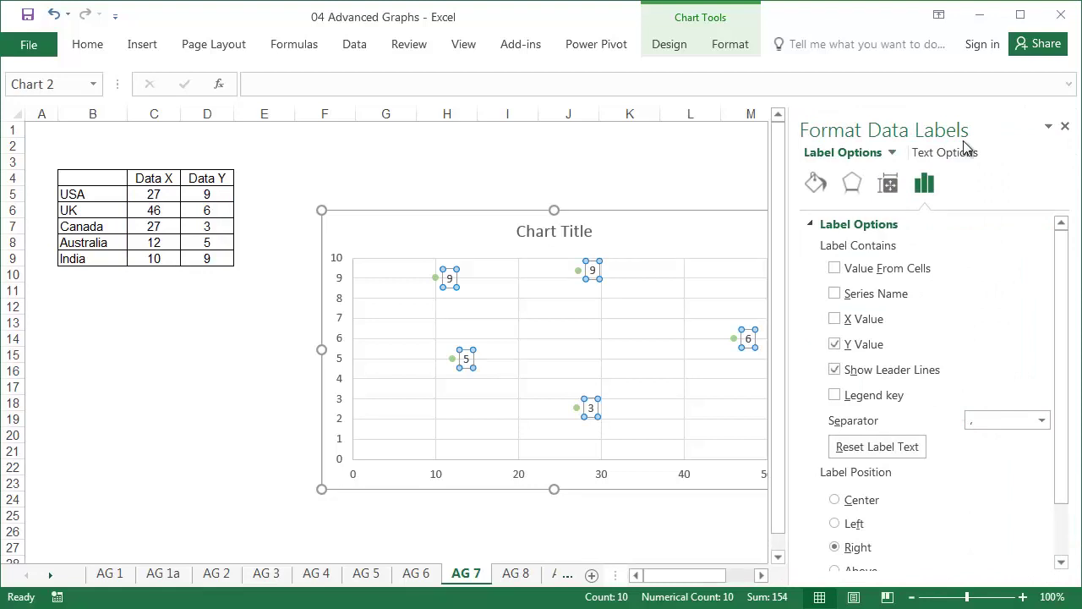
Label the scatter points with the country names from B5:B9 instead of Y values
{"action": "left_click", "coordinate": [834, 268]}
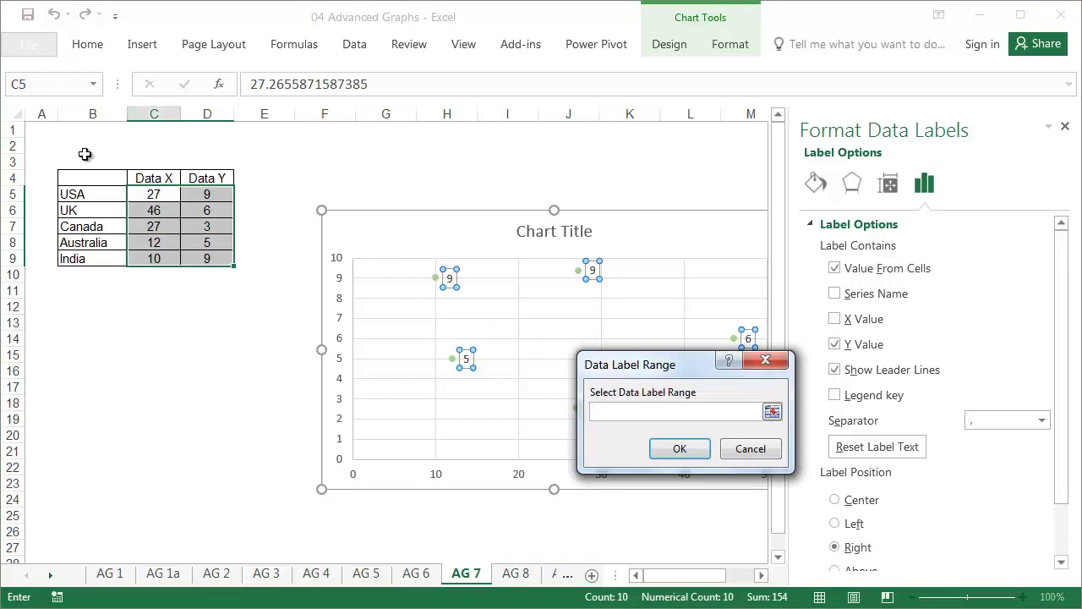
{"action": "left_click_drag", "start_coordinate": [87, 194], "coordinate": [85, 259]}
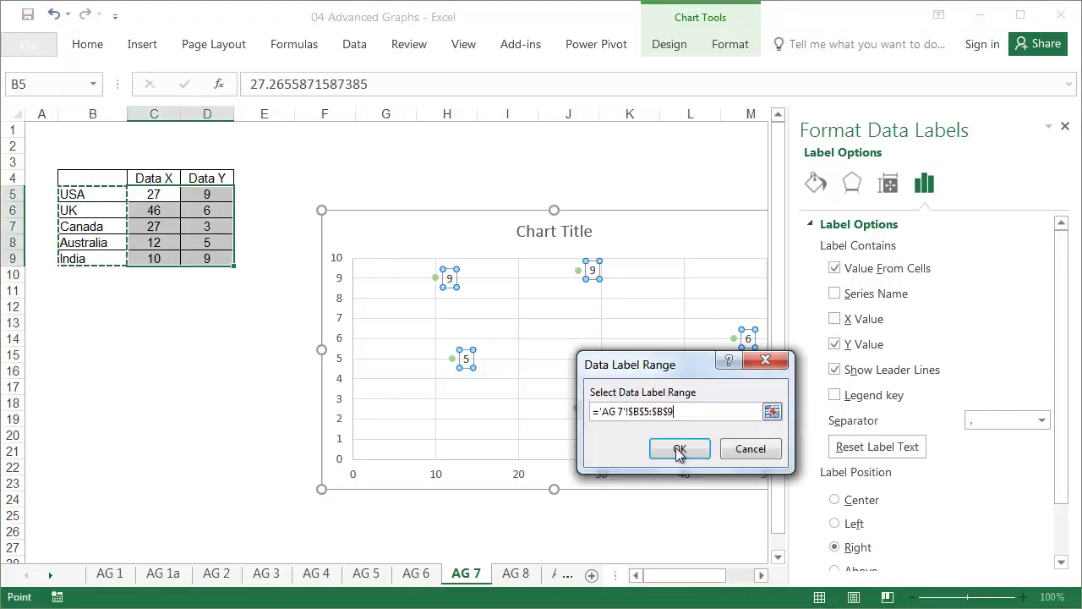
{"action": "left_click", "coordinate": [689, 455]}
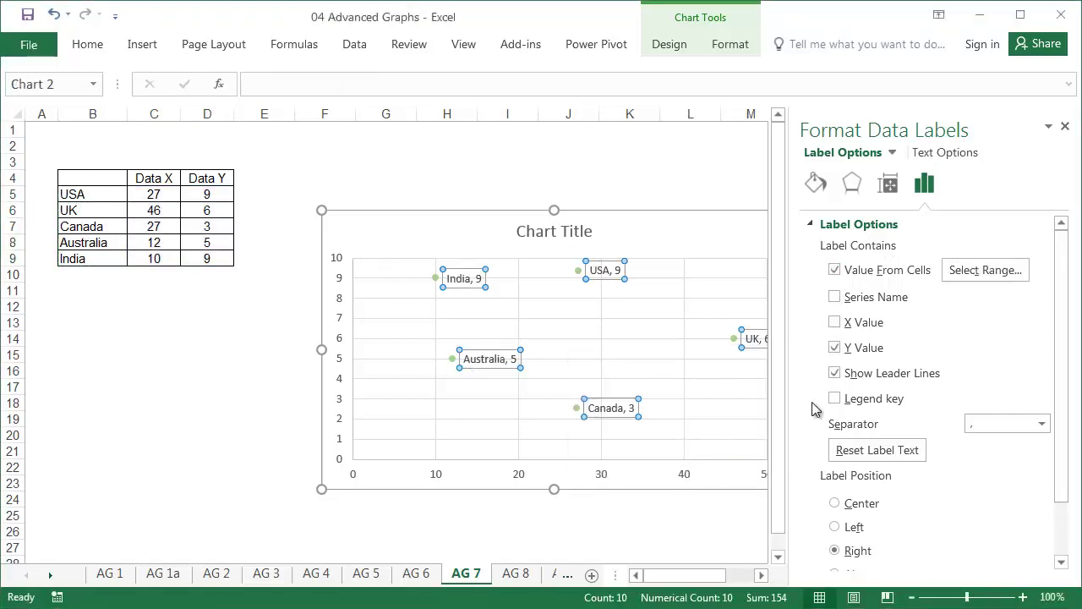
{"action": "left_click", "coordinate": [837, 350]}
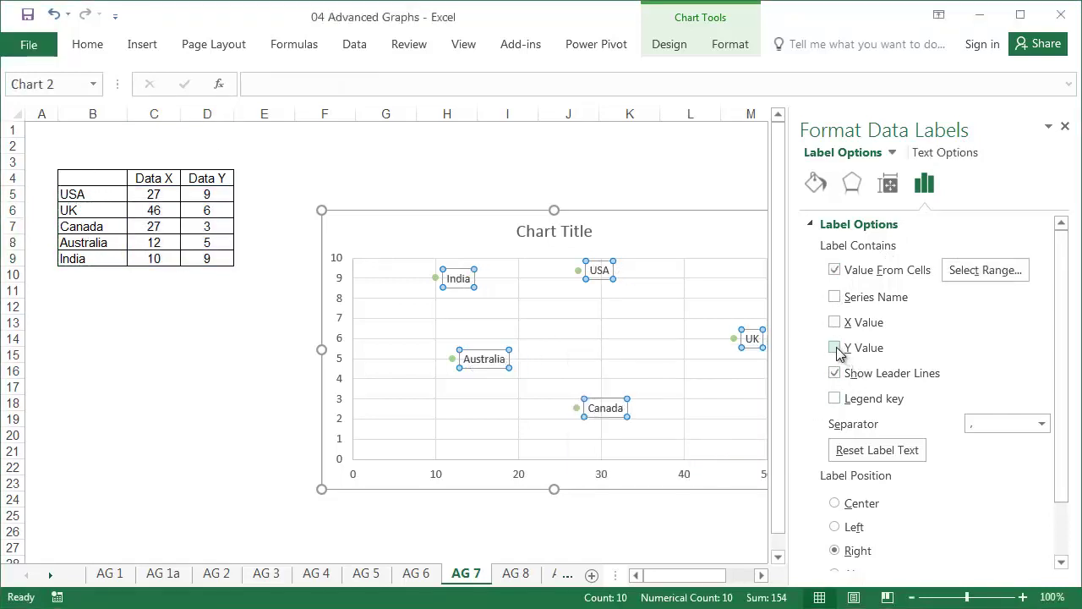
{"action": "left_click", "coordinate": [1065, 127]}
Delete the horizontal and vertical gridlines from the scatter chart
{"action": "left_click", "coordinate": [699, 286]}
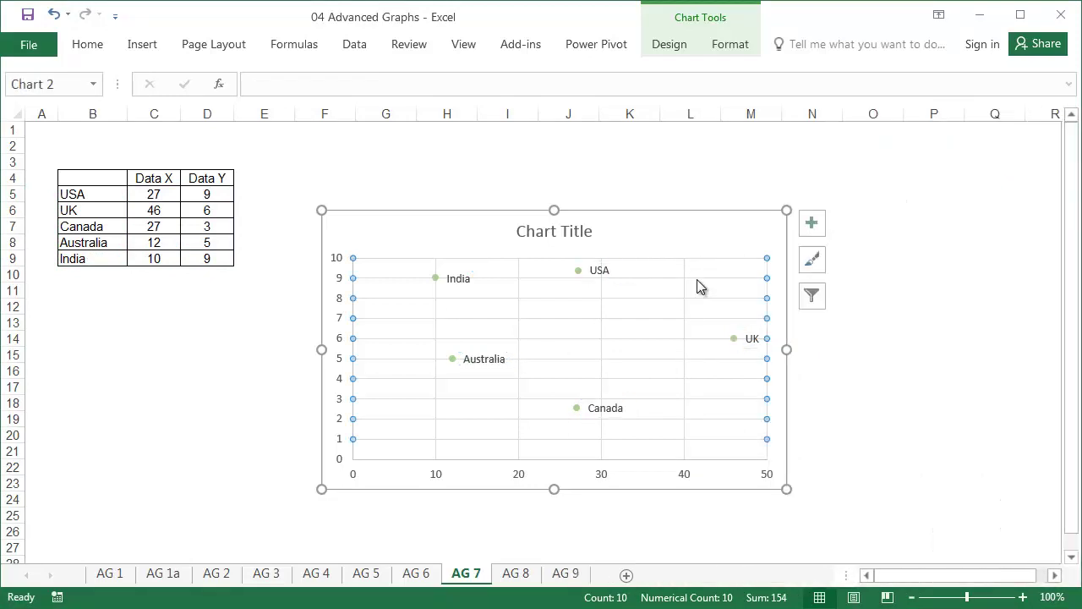
{"action": "key", "text": "Delete"}
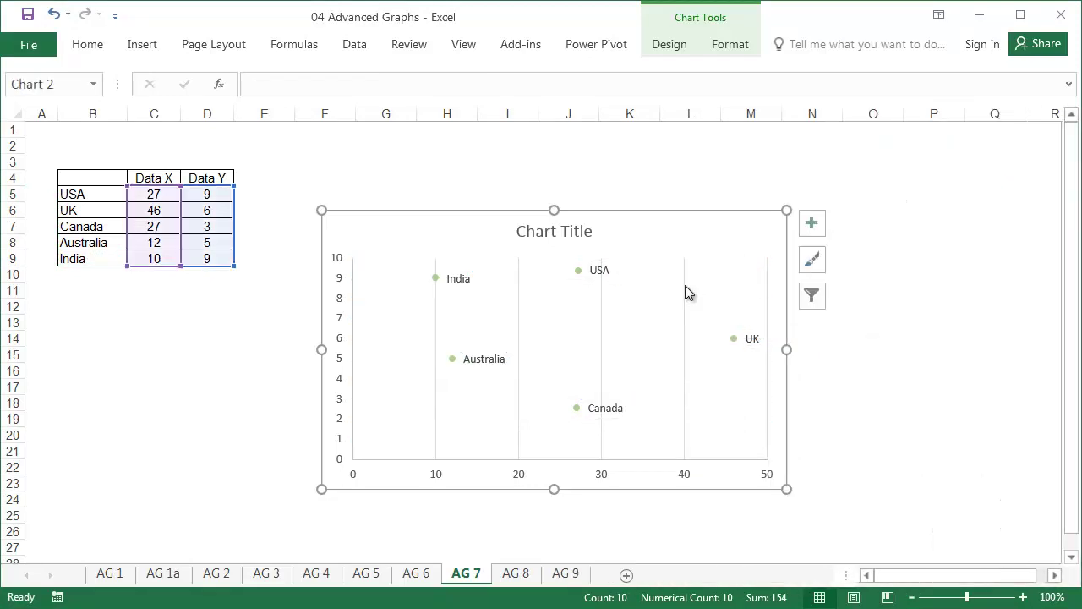
{"action": "left_click", "coordinate": [686, 286]}
{"action": "key", "text": "Delete"}
Enlarge the data label font by two size steps
{"action": "left_click", "coordinate": [597, 272]}
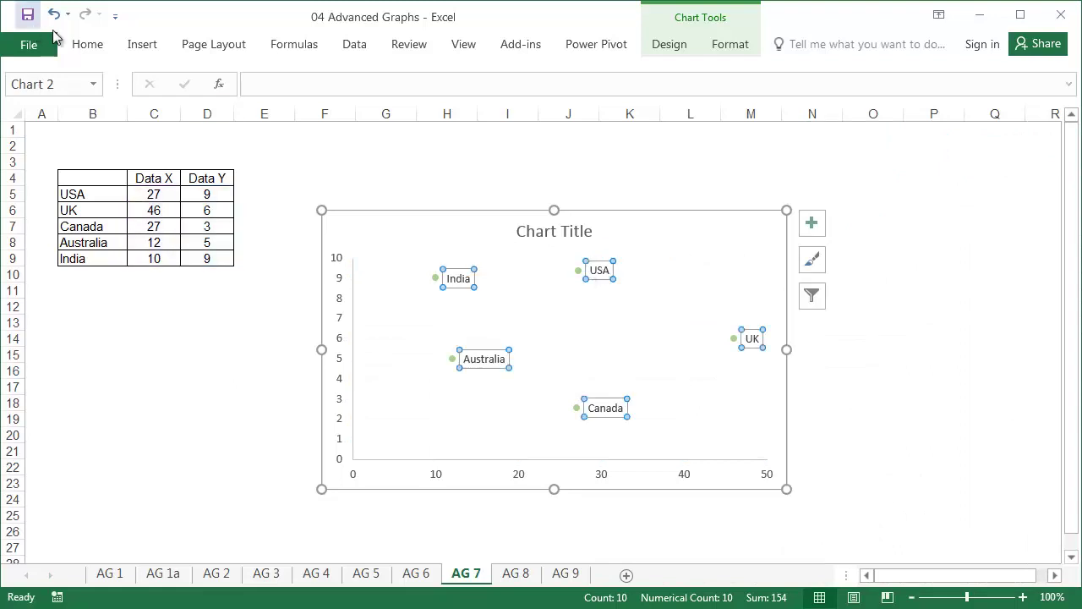
{"action": "left_click", "coordinate": [87, 44]}
{"action": "left_click", "coordinate": [231, 79]}
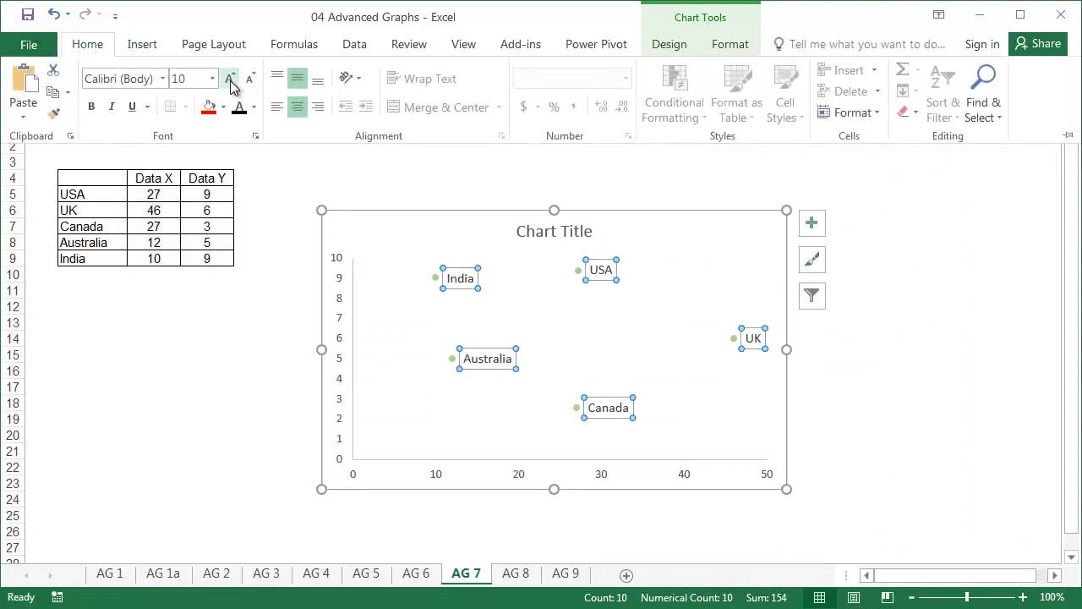
{"action": "left_click", "coordinate": [231, 80]}
{"action": "left_click", "coordinate": [535, 234]}
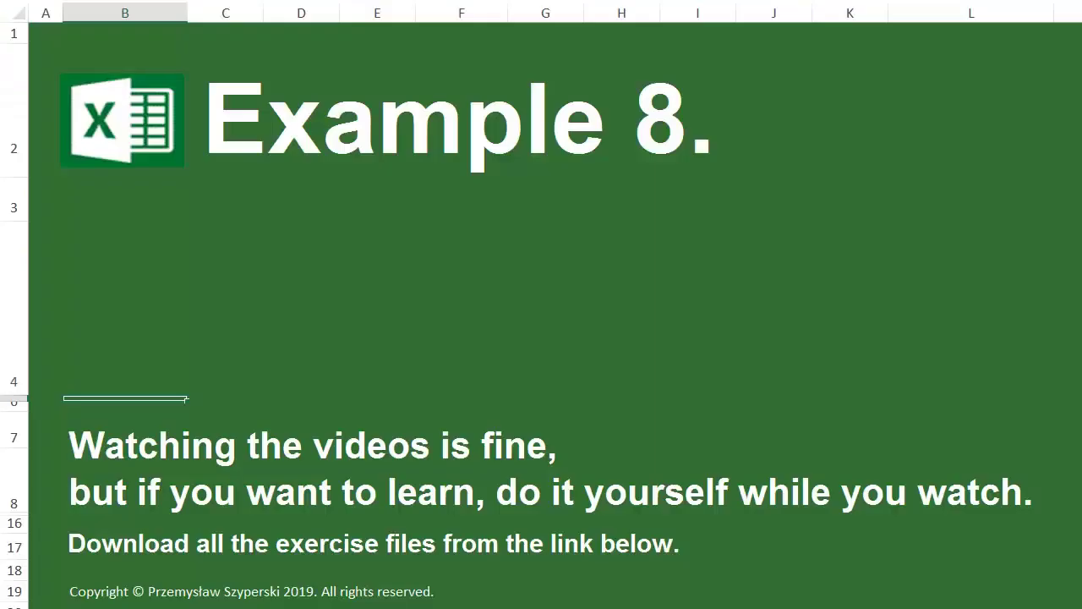
Bring the finished reference pyramid chart into view
{"action": "left_click", "coordinate": [558, 457]}
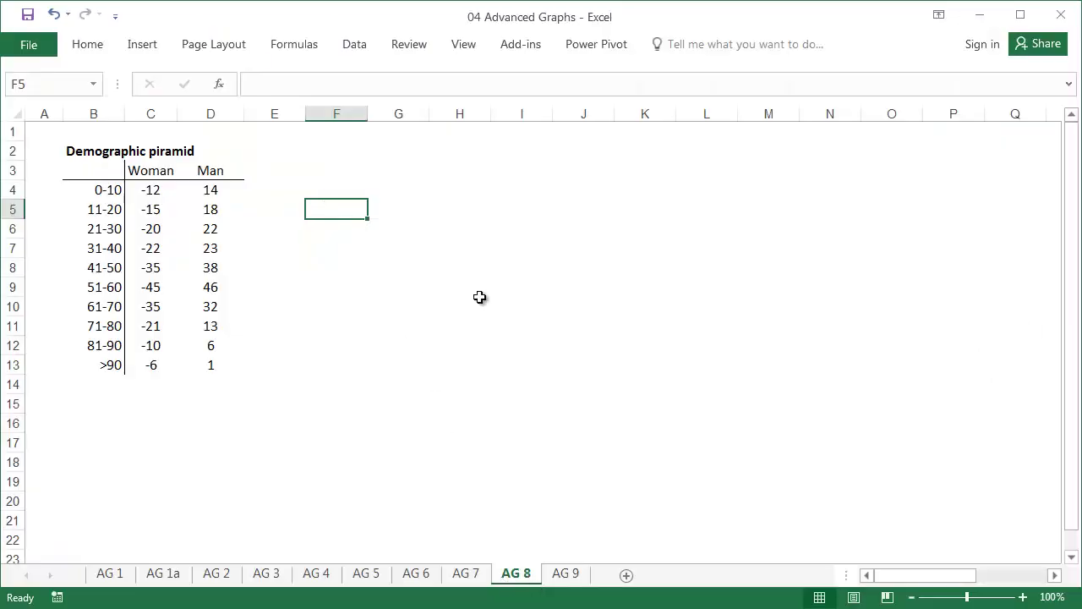
{"action": "left_click", "coordinate": [1053, 576]}
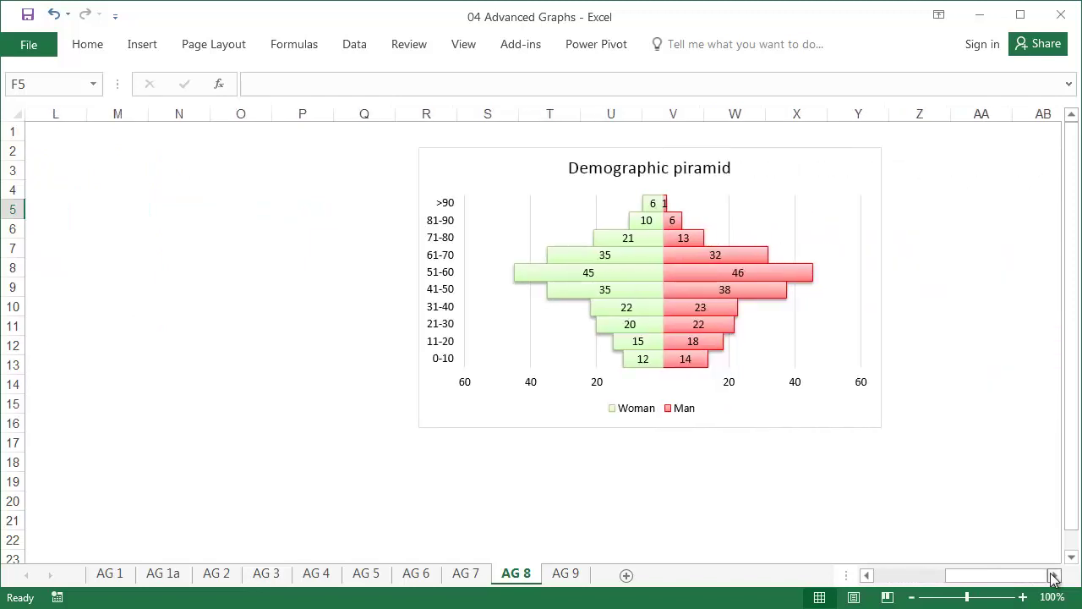
{"action": "left_click_drag", "start_coordinate": [972, 577], "coordinate": [879, 580]}
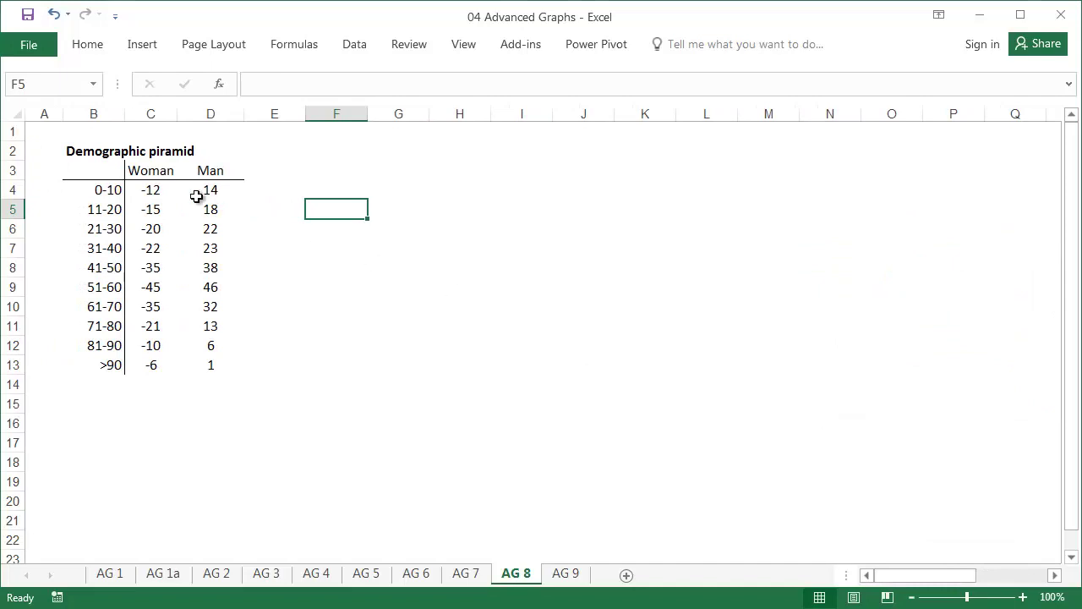
Insert a 2-D clustered bar chart of B3:D13 and move it beside the table
{"action": "left_click_drag", "start_coordinate": [140, 193], "coordinate": [156, 369]}
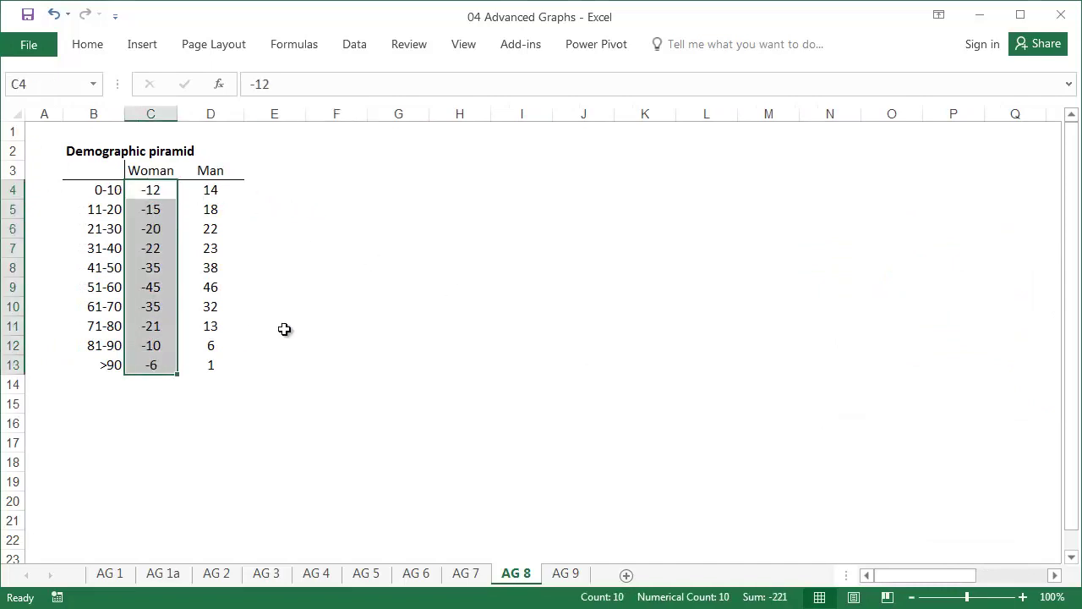
{"action": "left_click_drag", "start_coordinate": [111, 170], "coordinate": [206, 371]}
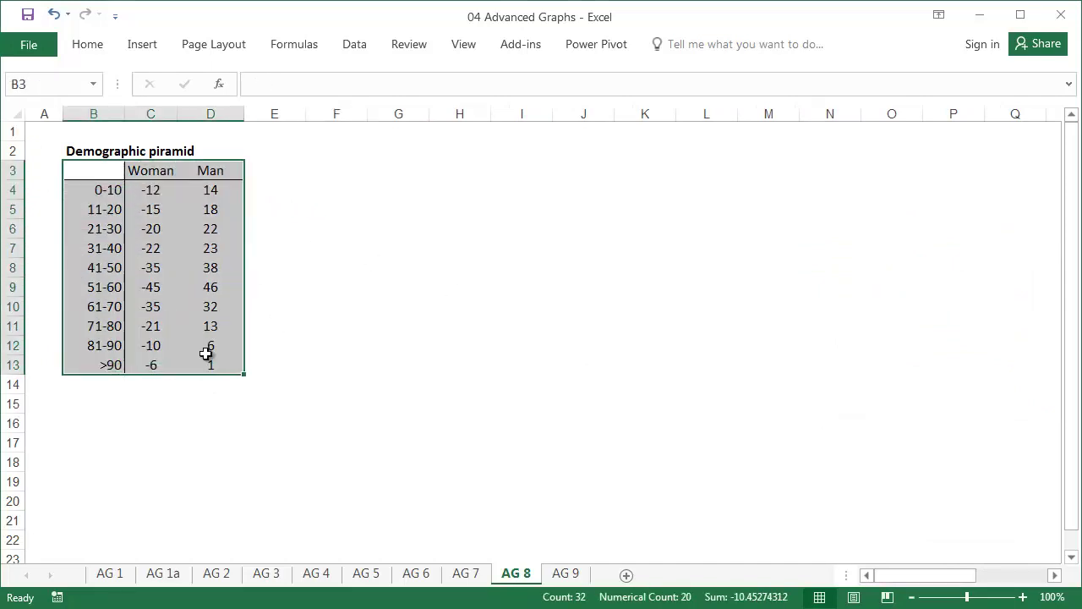
{"action": "left_click", "coordinate": [143, 46]}
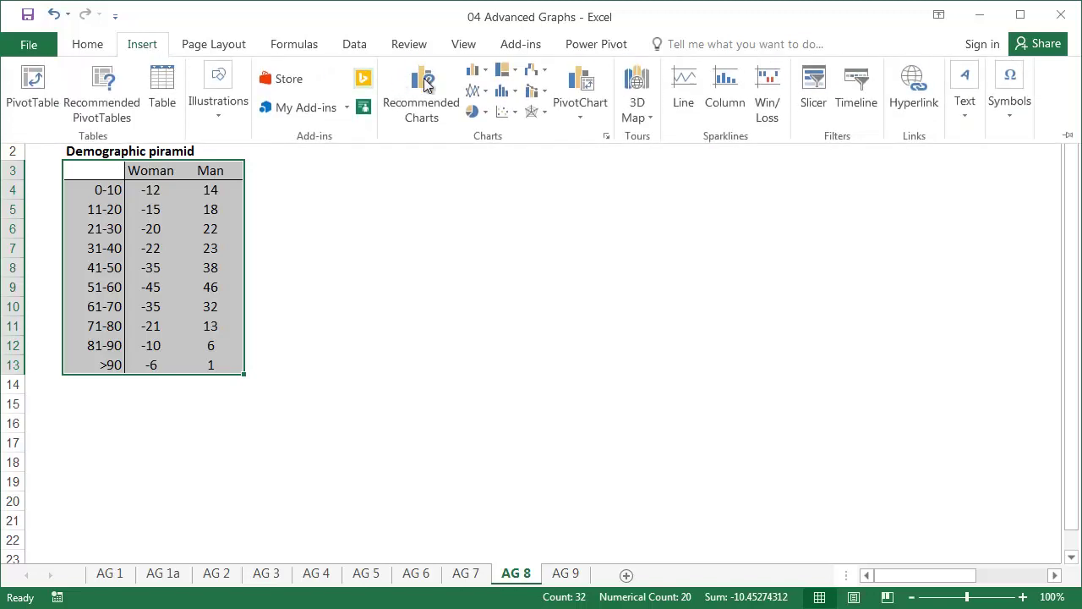
{"action": "left_click", "coordinate": [485, 74]}
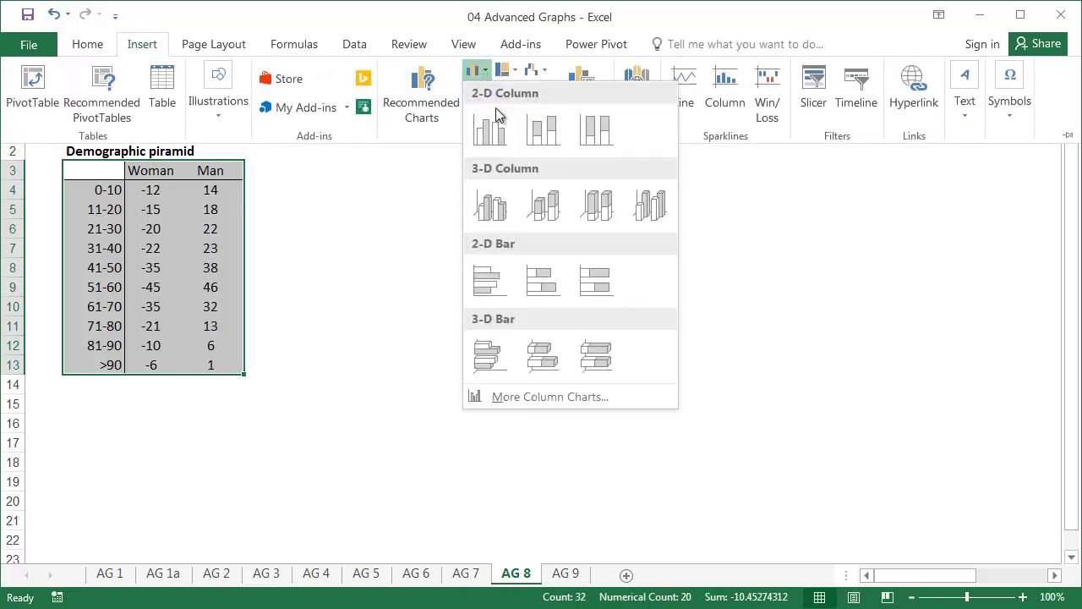
{"action": "left_click", "coordinate": [537, 284]}
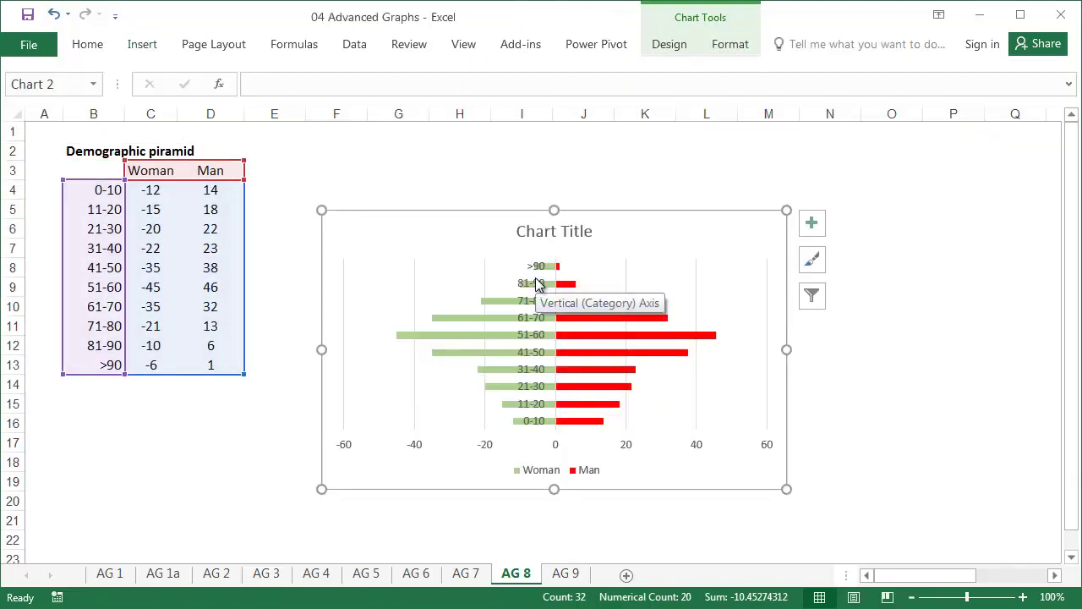
{"action": "left_click_drag", "start_coordinate": [533, 215], "coordinate": [495, 152]}
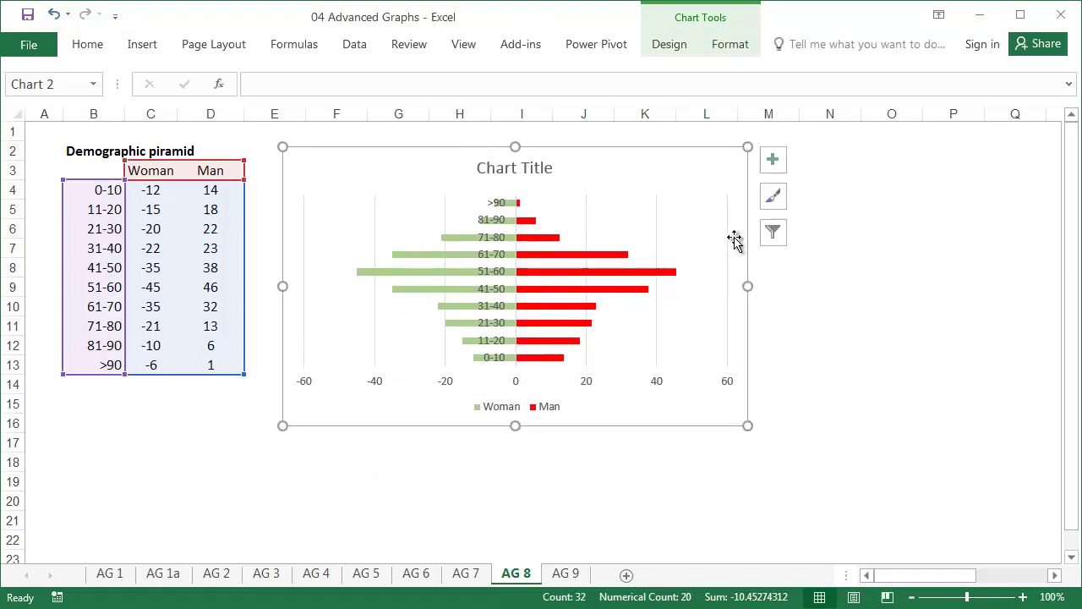
Apply the outlined-bar chart style and set the age-group label position to Low
{"action": "left_click", "coordinate": [777, 200]}
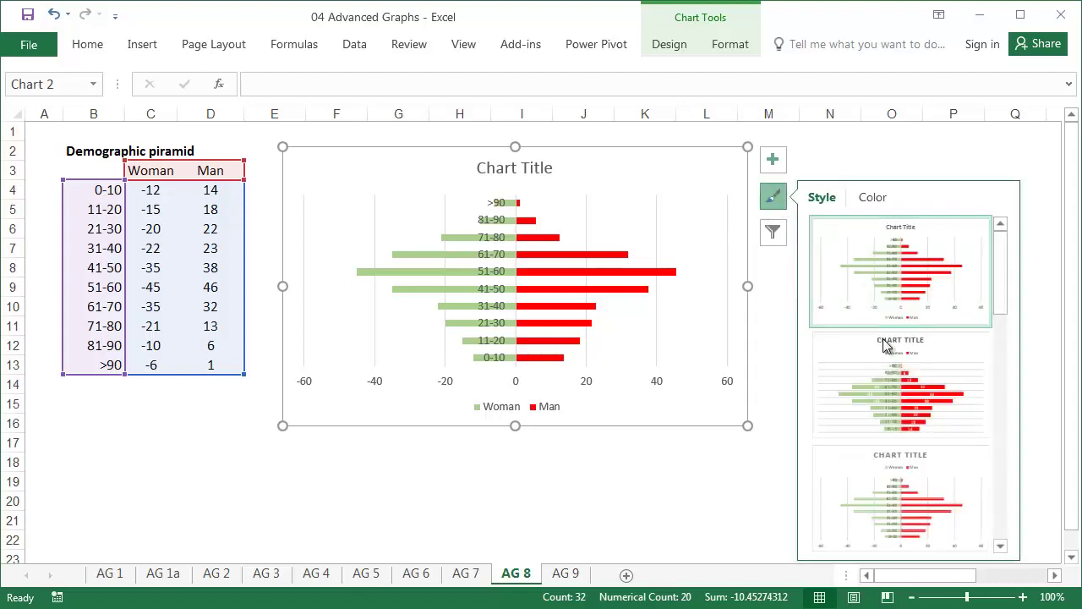
{"action": "left_click", "coordinate": [887, 387]}
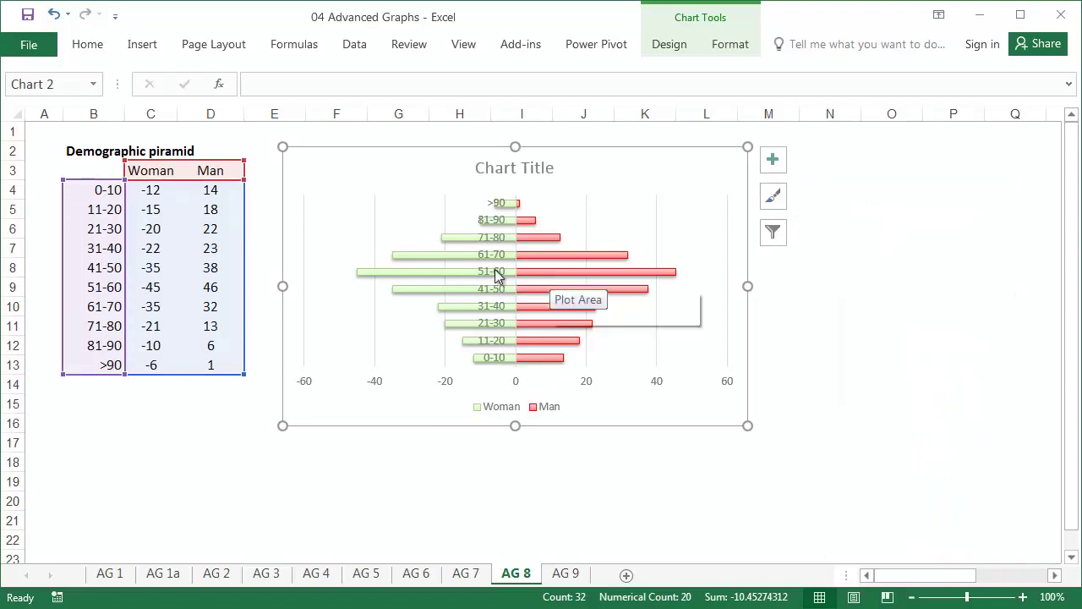
{"action": "double_click", "coordinate": [497, 275]}
{"action": "scroll", "coordinate": [895, 494], "scroll_direction": "down", "scroll_amount": 1}
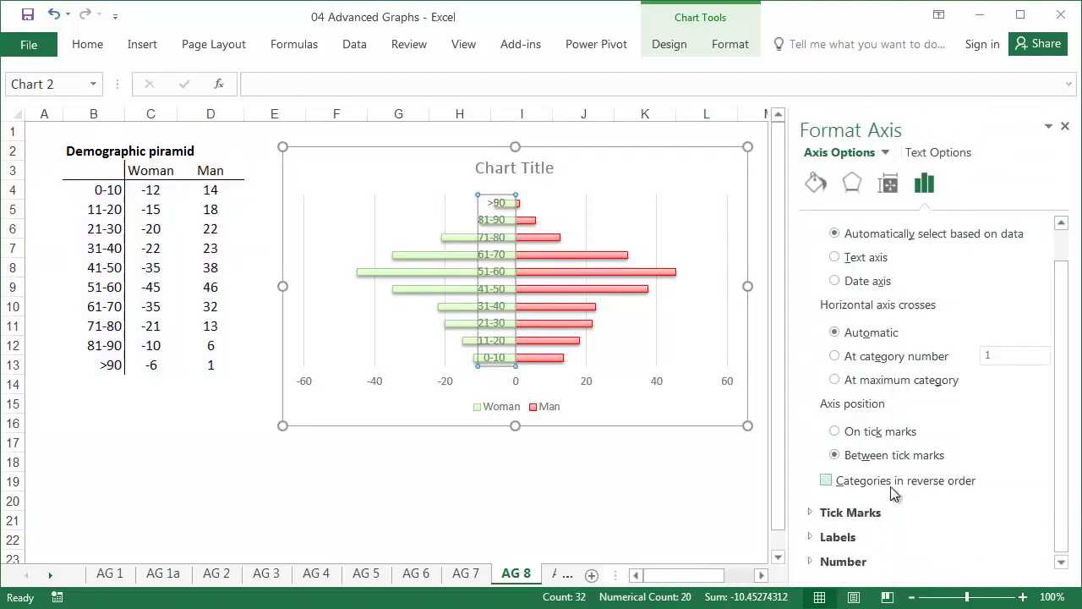
{"action": "left_click", "coordinate": [841, 536]}
{"action": "left_click", "coordinate": [1043, 529]}
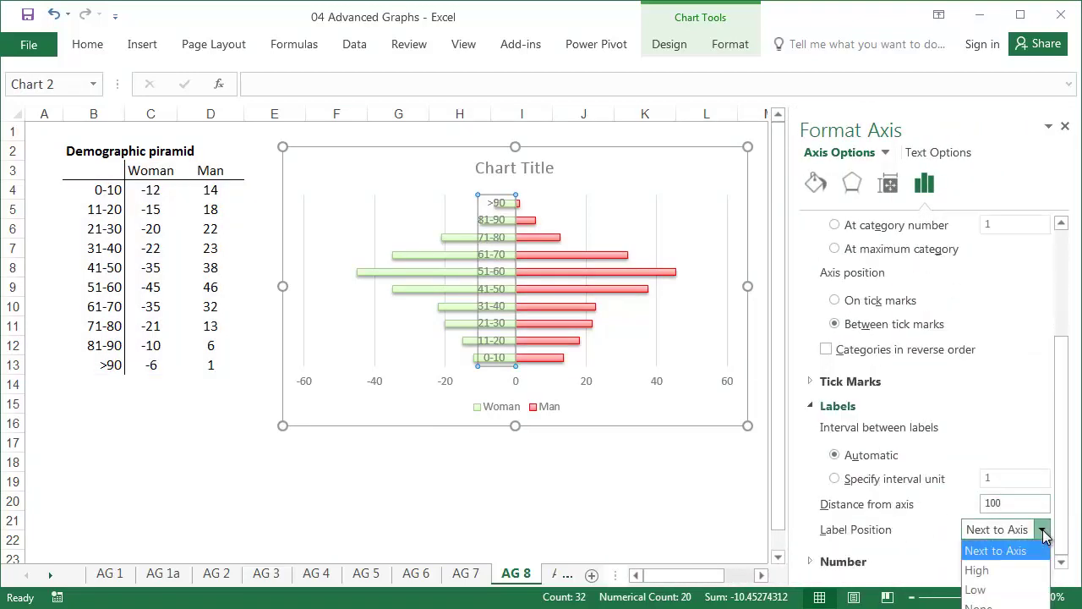
{"action": "left_click", "coordinate": [977, 590]}
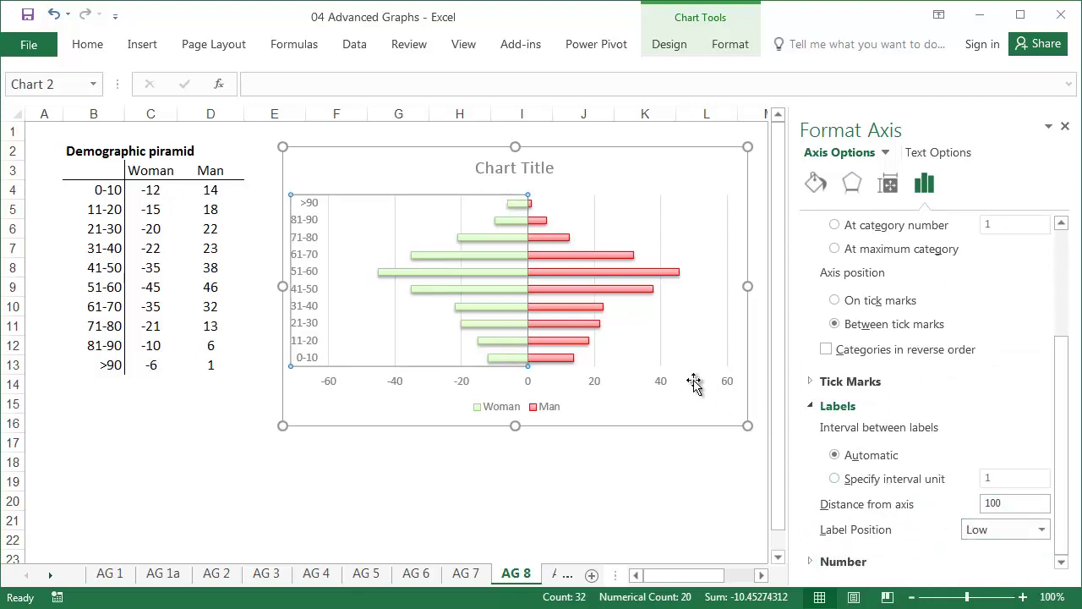
Set the bar series gap width to 0% so the bars touch
{"action": "left_click", "coordinate": [582, 308]}
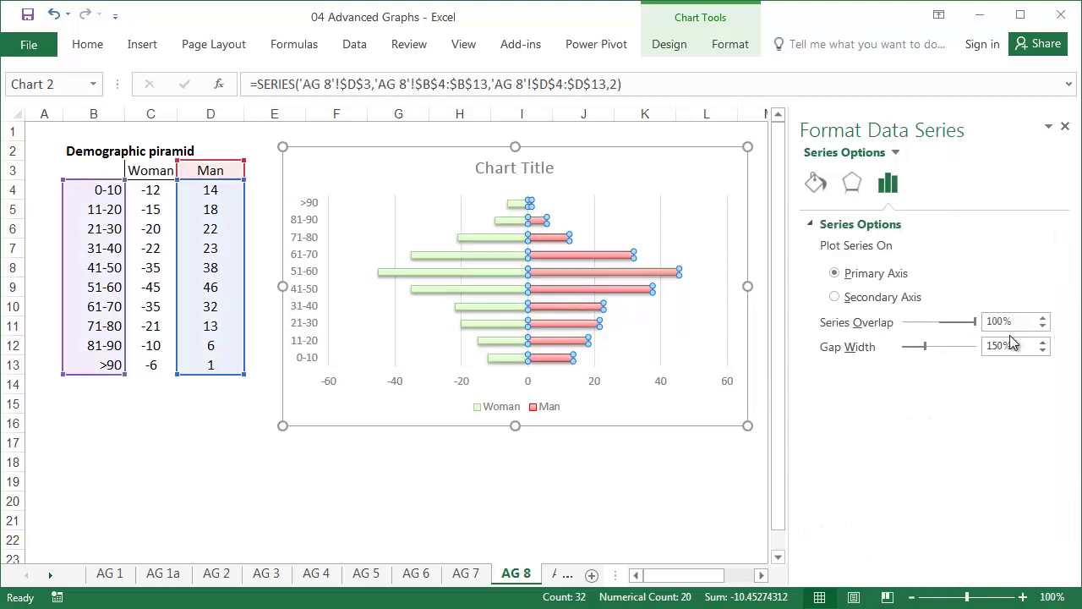
{"action": "left_click_drag", "start_coordinate": [1013, 341], "coordinate": [897, 355]}
{"action": "type", "text": "0"}
{"action": "key", "text": "Return"}
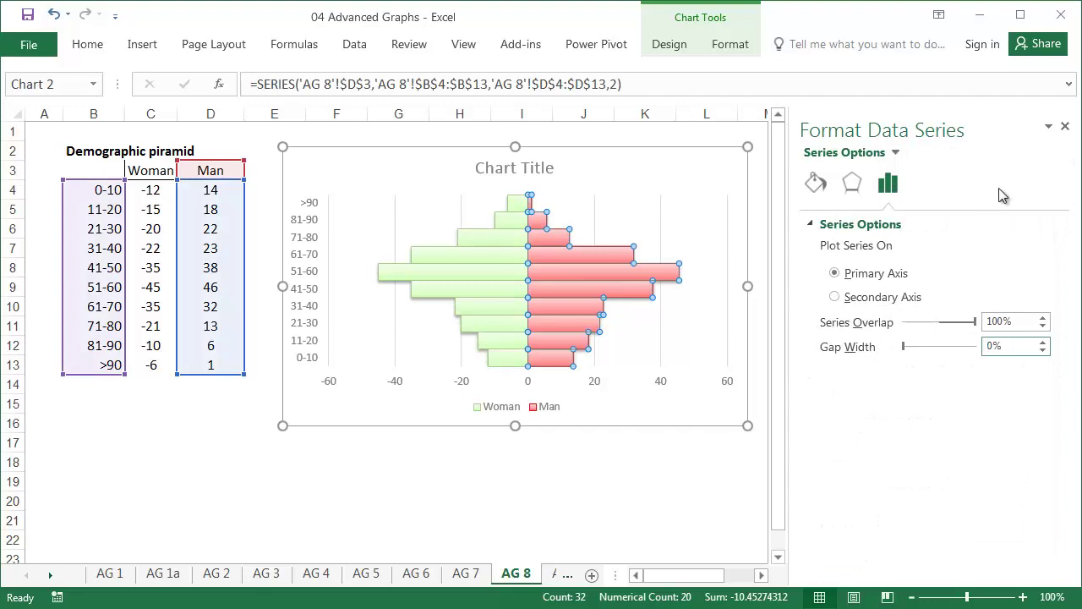
{"action": "left_click", "coordinate": [1065, 126]}
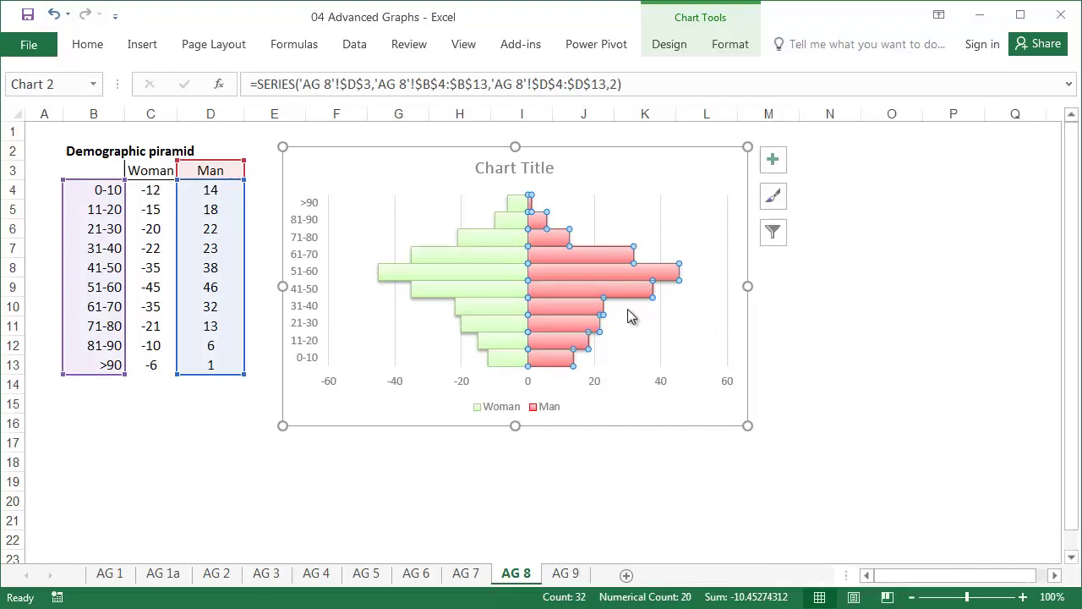
Add data labels to both the Woman and Man bar series
{"action": "right_click", "coordinate": [498, 269]}
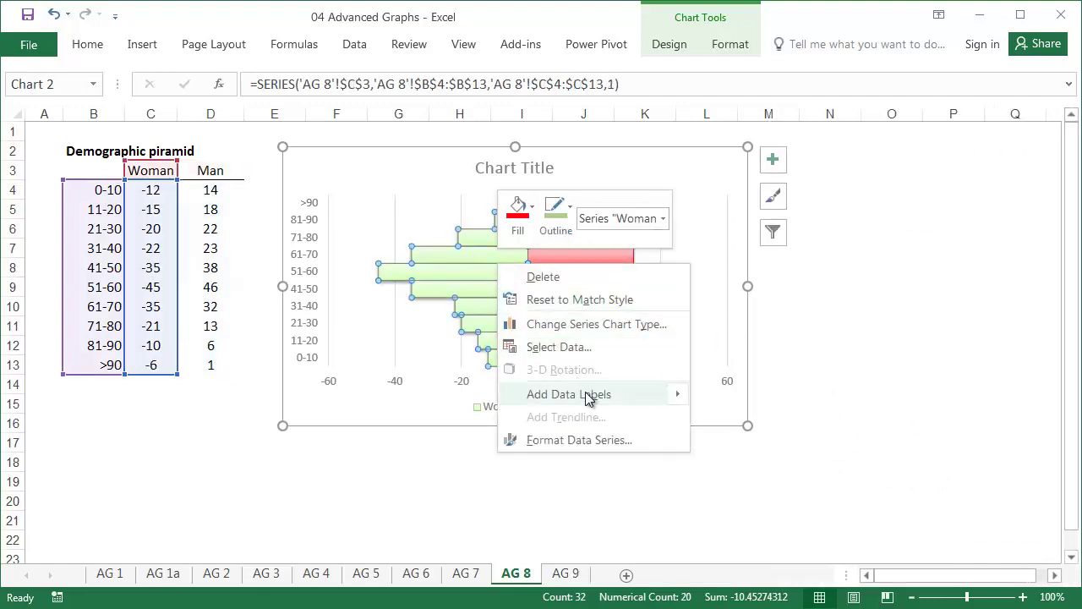
{"action": "left_click", "coordinate": [623, 394]}
{"action": "right_click", "coordinate": [556, 271]}
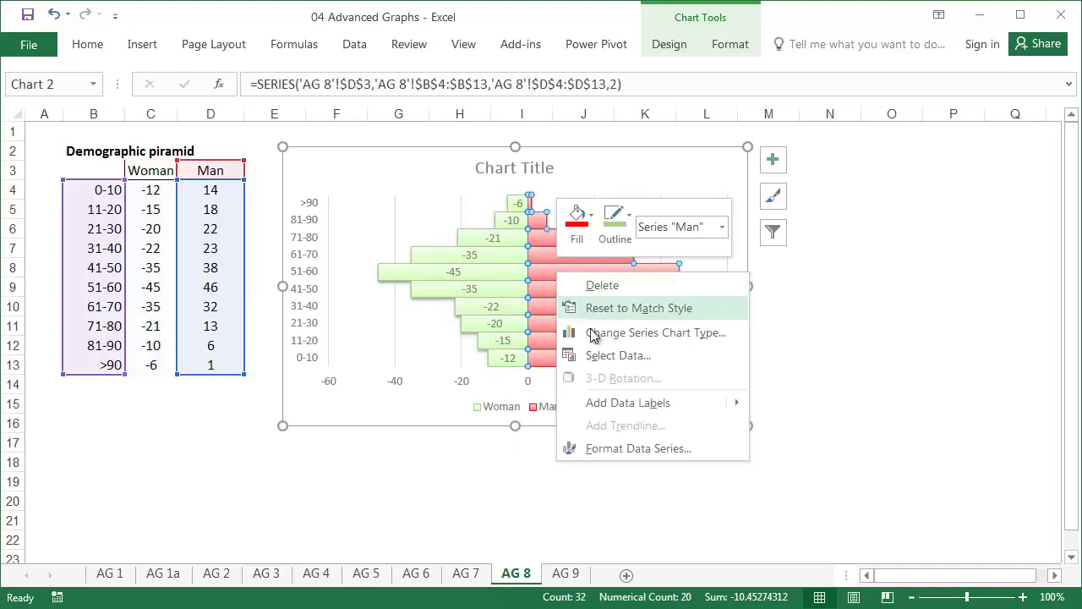
{"action": "left_click", "coordinate": [623, 394]}
Give the Woman labels a custom #;# number format to hide minus signs
{"action": "left_click", "coordinate": [470, 256]}
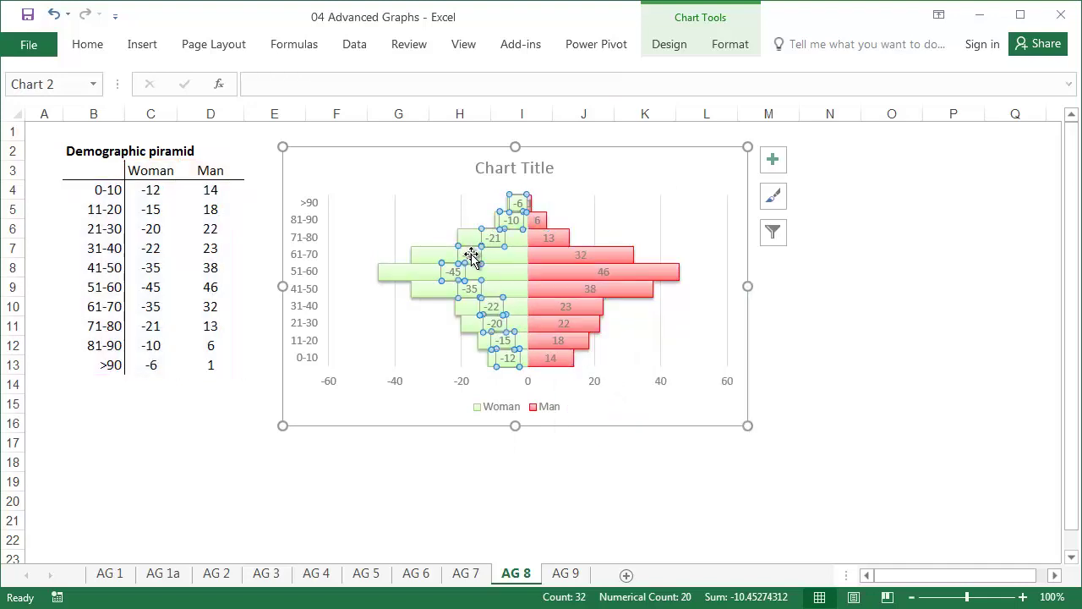
{"action": "right_click", "coordinate": [471, 265]}
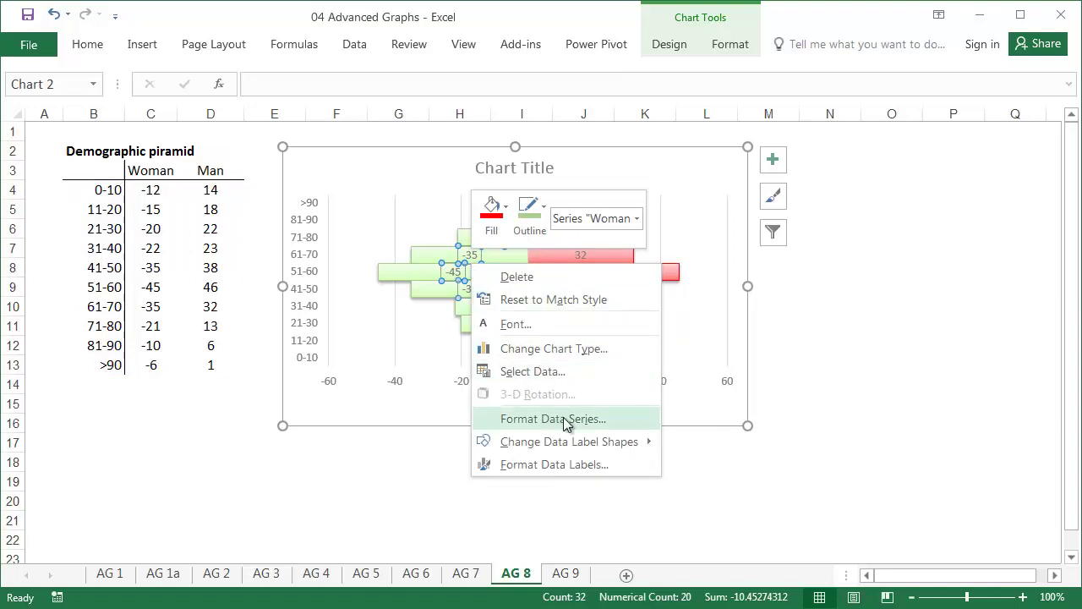
{"action": "left_click", "coordinate": [580, 464]}
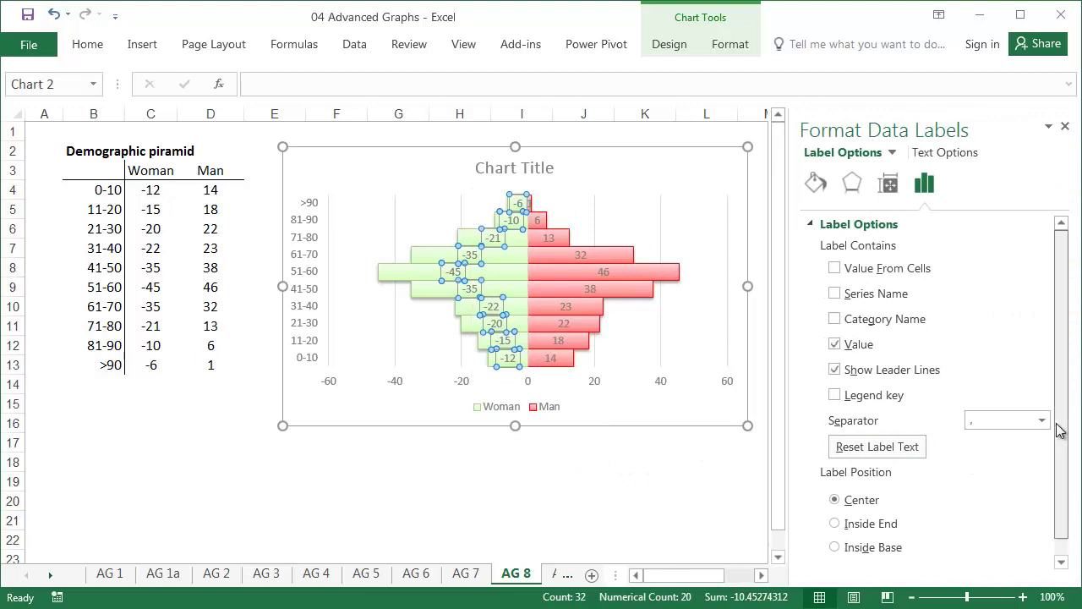
{"action": "scroll", "coordinate": [849, 549], "scroll_direction": "down", "scroll_amount": 1}
{"action": "left_click", "coordinate": [849, 560]}
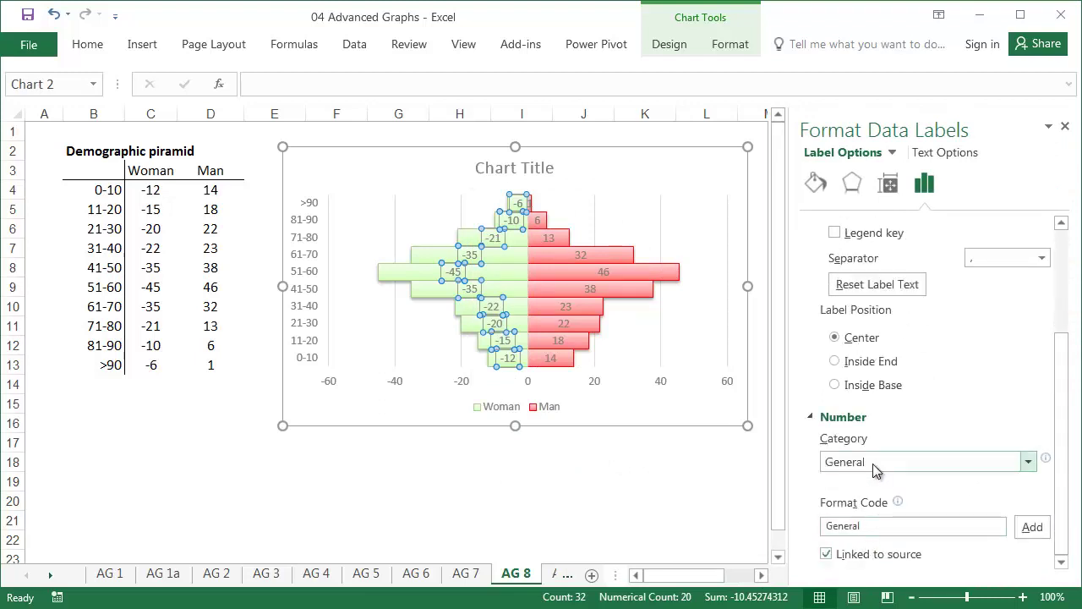
{"action": "left_click", "coordinate": [875, 473]}
{"action": "key", "text": "End"}
{"action": "key", "text": "Return"}
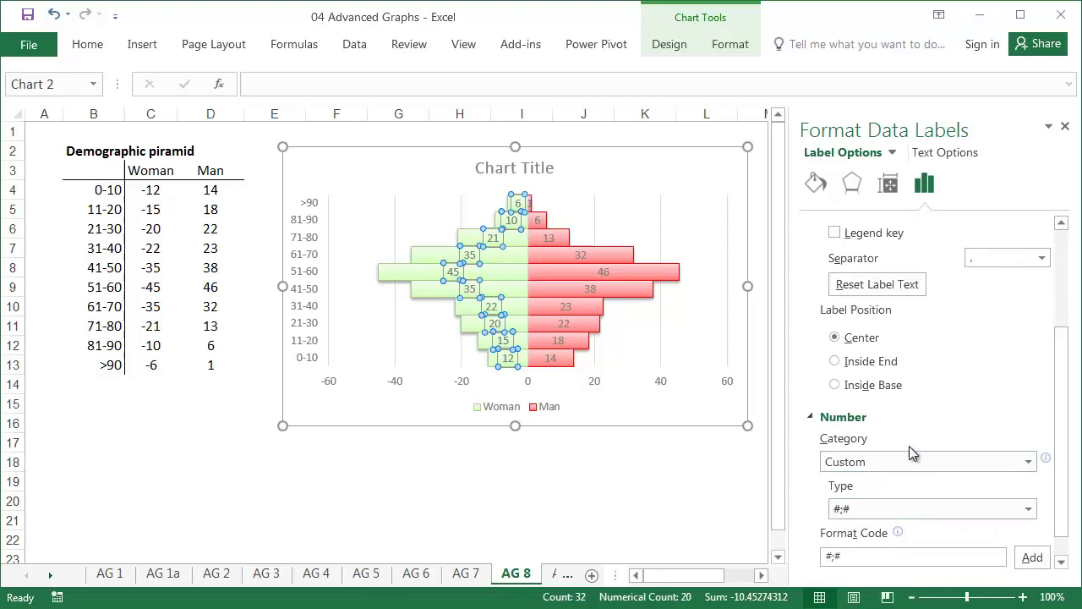
Give the horizontal axis a custom #;# number format without minus signs
{"action": "left_click", "coordinate": [398, 381]}
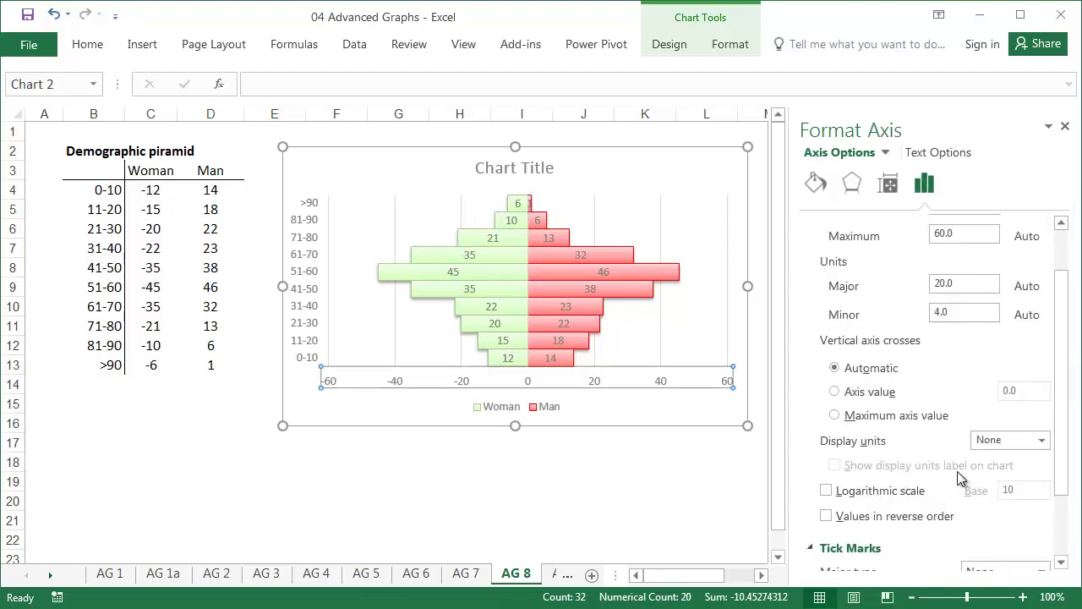
{"action": "scroll", "coordinate": [960, 477], "scroll_direction": "down", "scroll_amount": 2}
{"action": "left_click", "coordinate": [846, 561]}
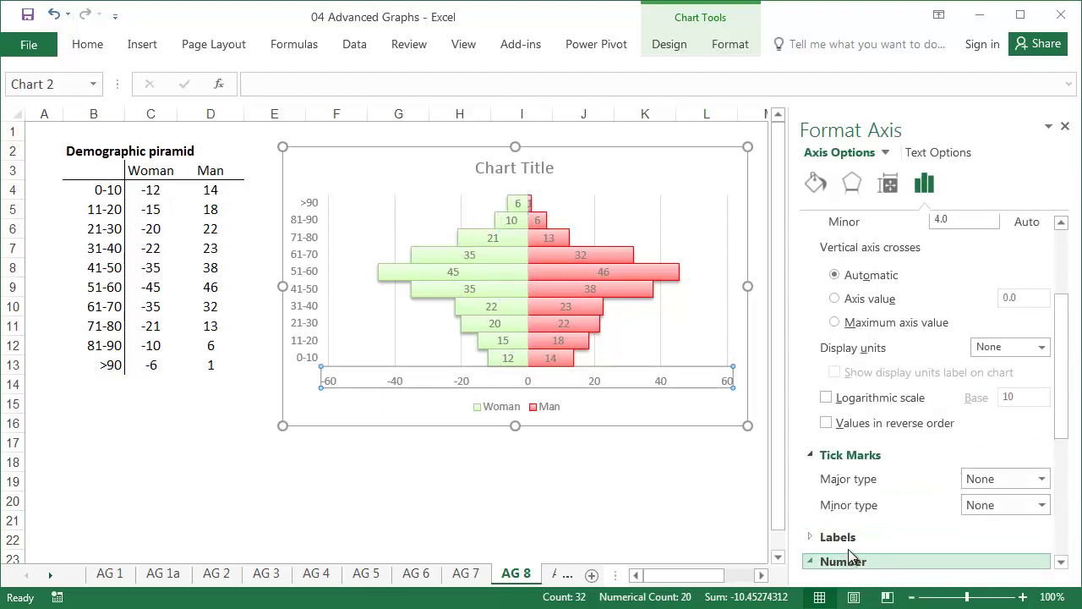
{"action": "left_click", "coordinate": [924, 331]}
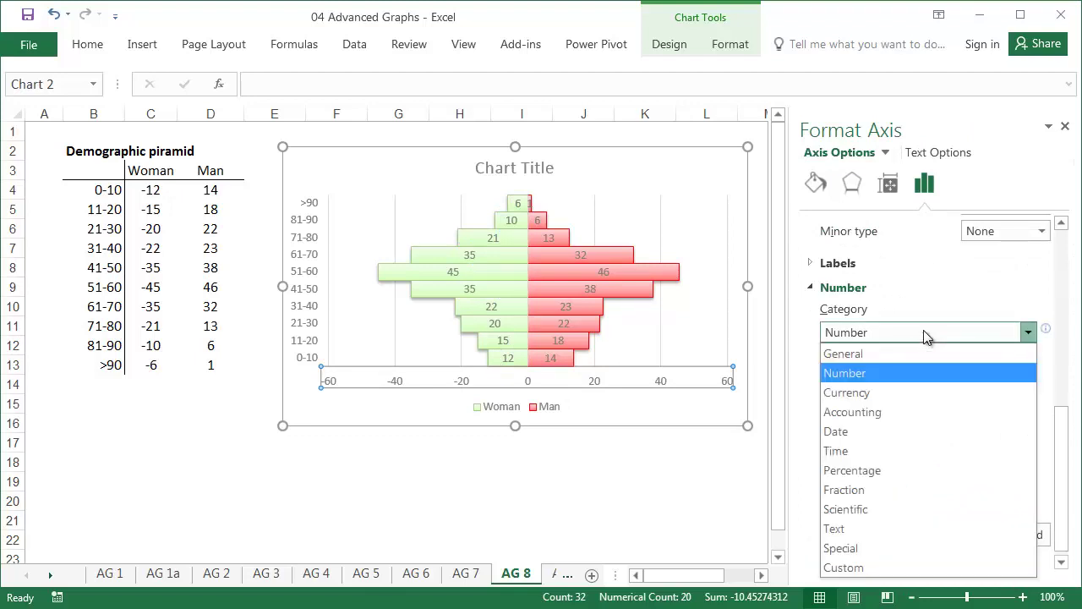
{"action": "left_click", "coordinate": [893, 567]}
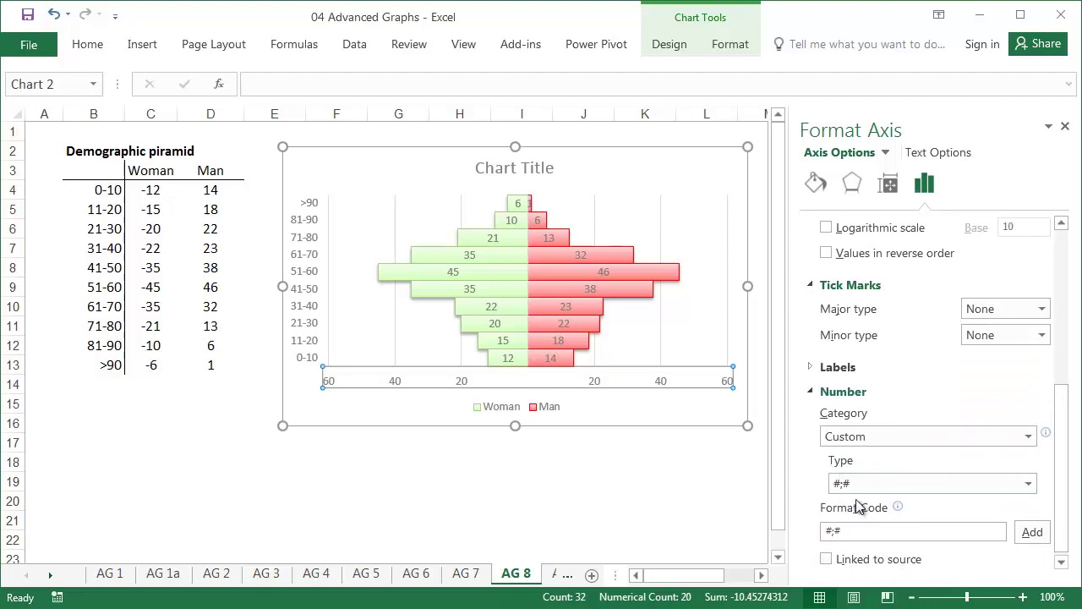
{"action": "left_click", "coordinate": [1065, 126]}
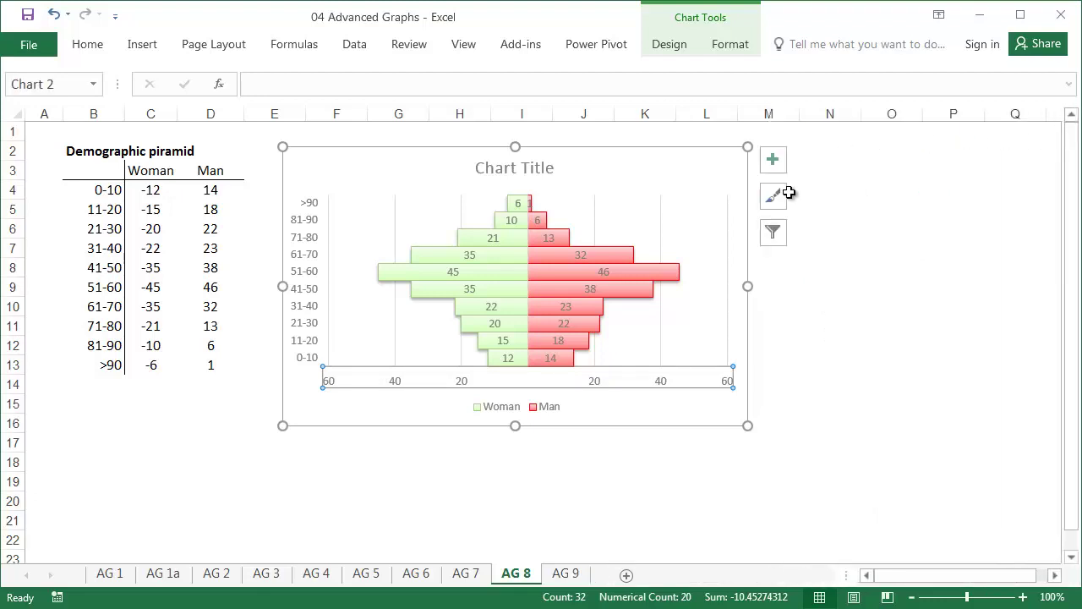
Set the whole chart's font colour to Automatic so the text is black
{"action": "left_click", "coordinate": [355, 154]}
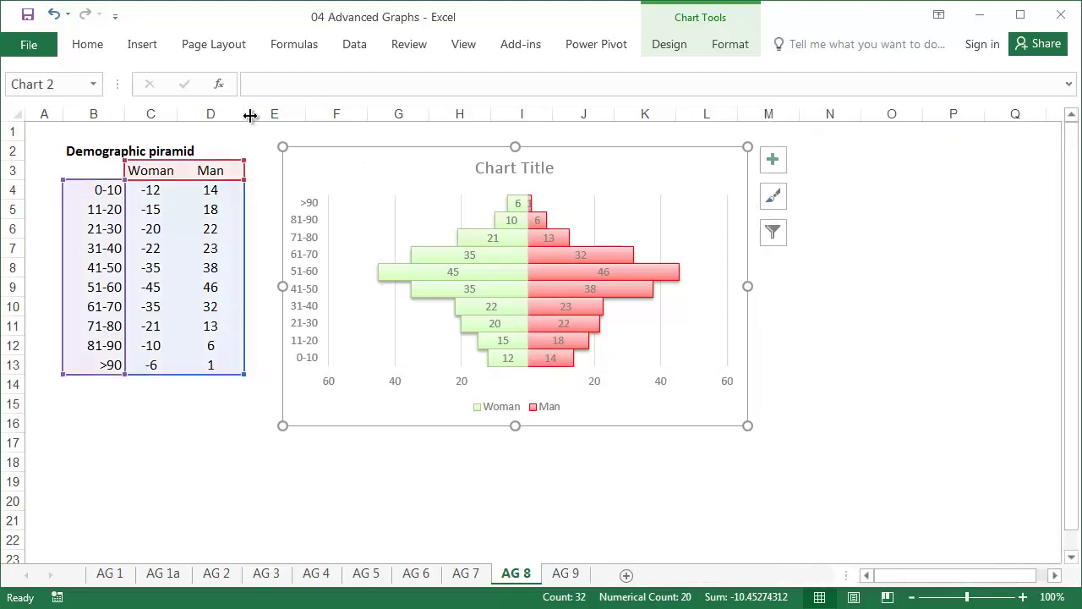
{"action": "left_click", "coordinate": [91, 48]}
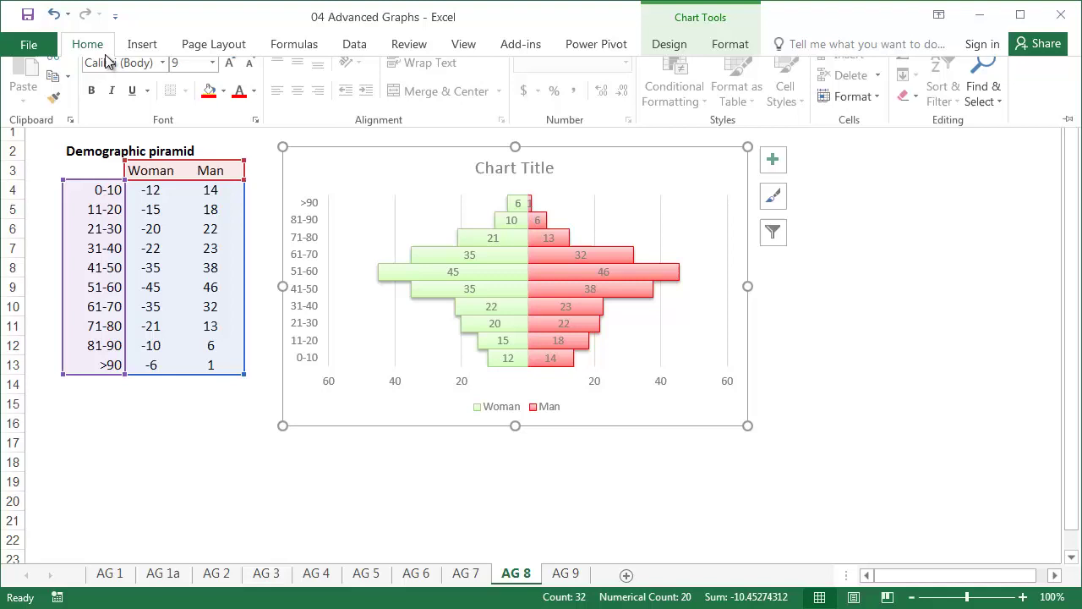
{"action": "left_click", "coordinate": [253, 91]}
{"action": "left_click", "coordinate": [251, 135]}
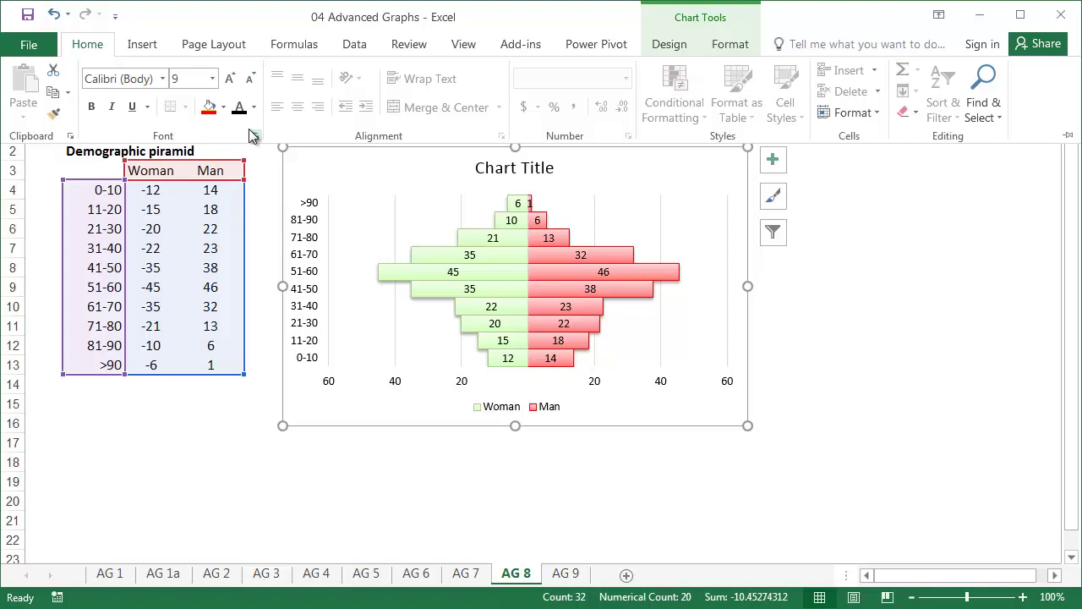
{"action": "left_click", "coordinate": [814, 284]}
{"action": "left_click", "coordinate": [807, 273]}
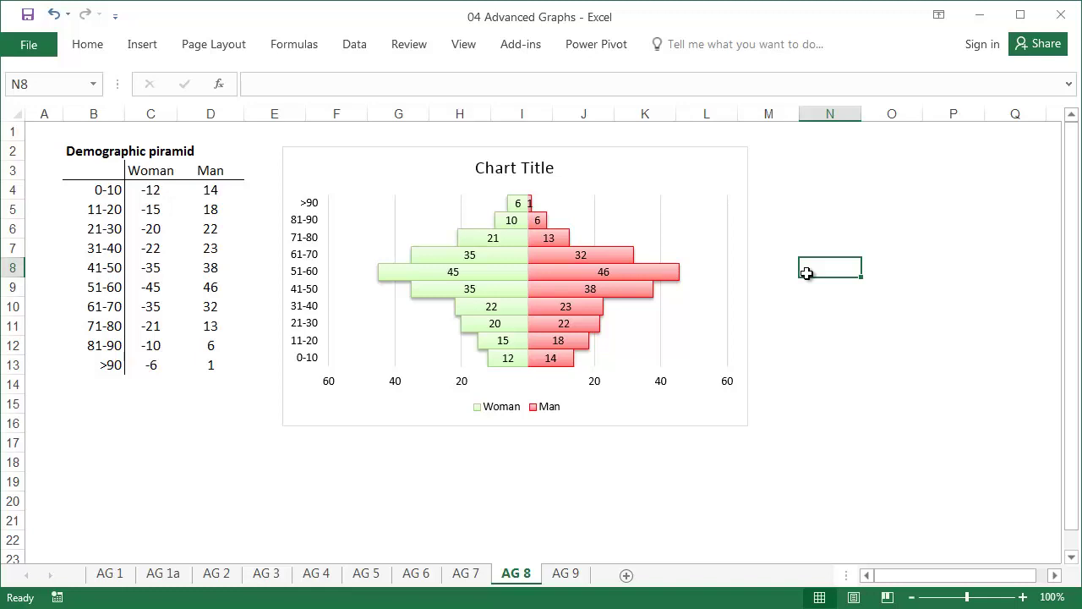
Link the chart title to cell B2 with =B2 in the formula bar
{"action": "left_click", "coordinate": [550, 166]}
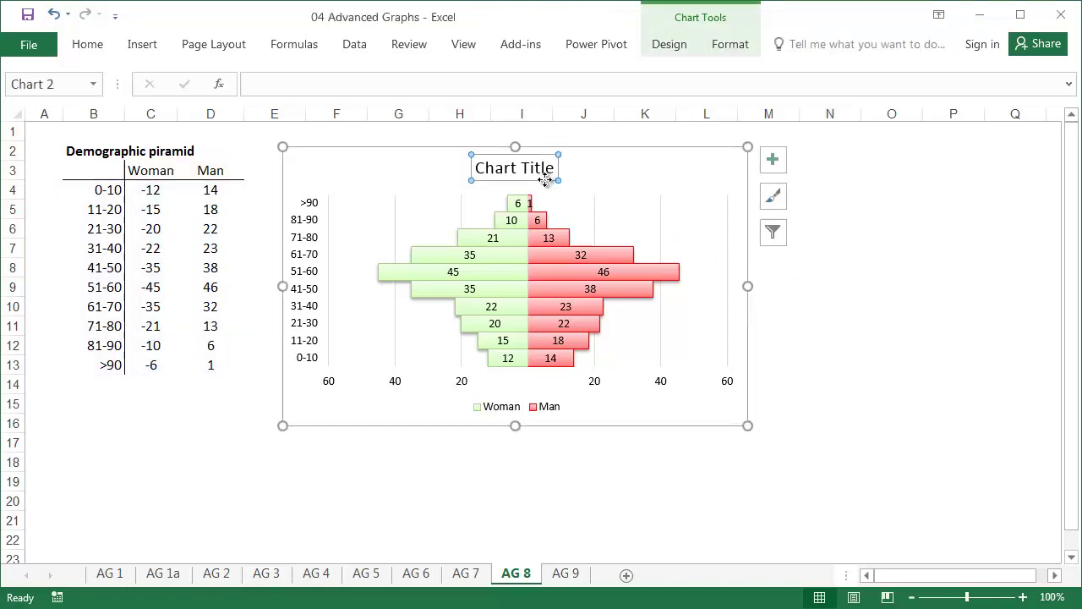
{"action": "type", "text": "="}
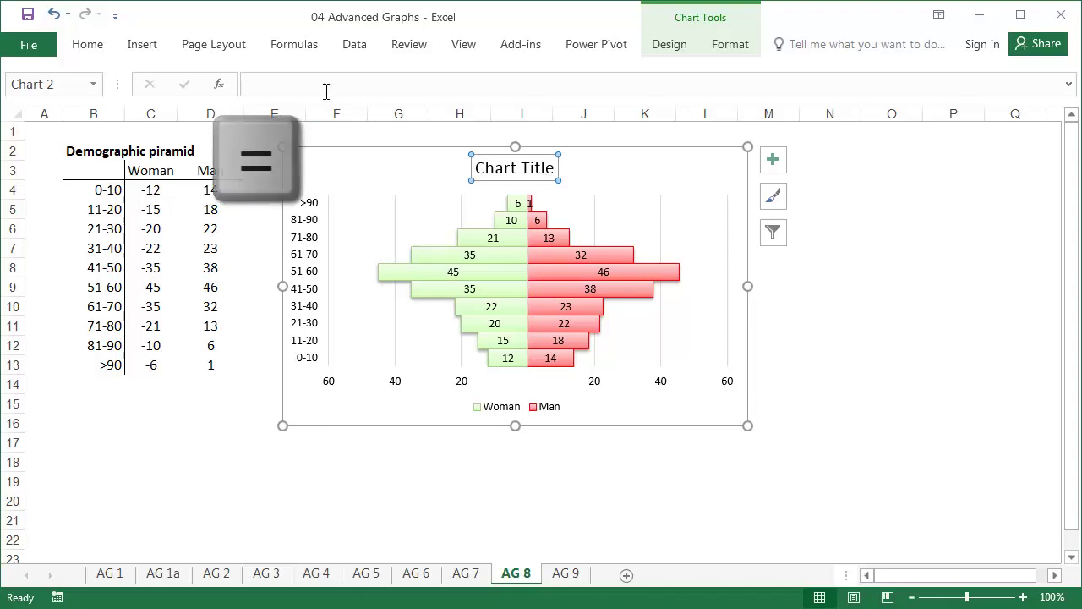
{"action": "left_click", "coordinate": [97, 151]}
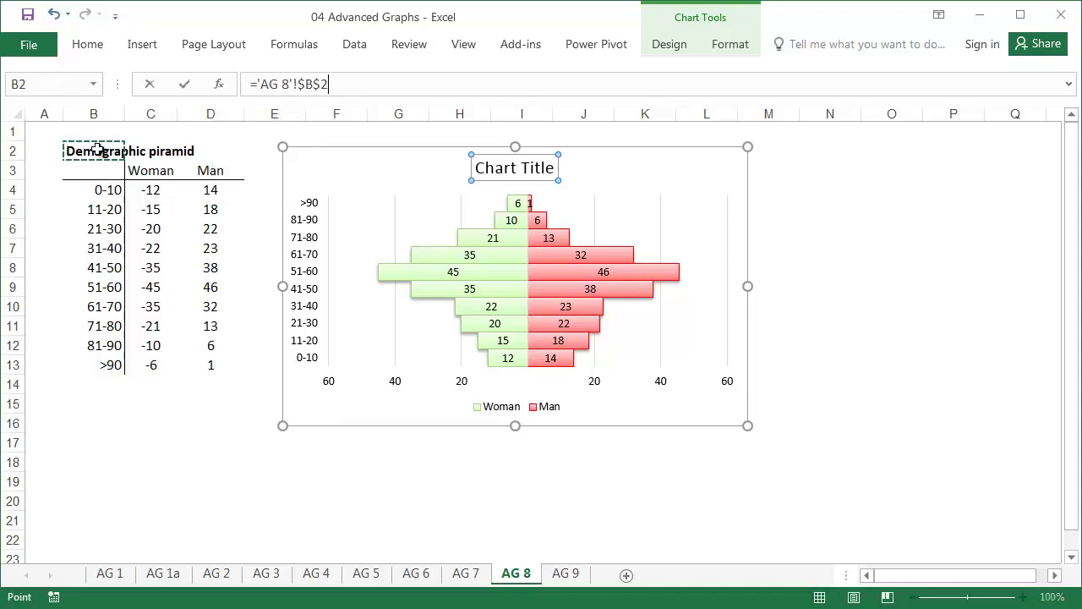
{"action": "key", "text": "Return"}
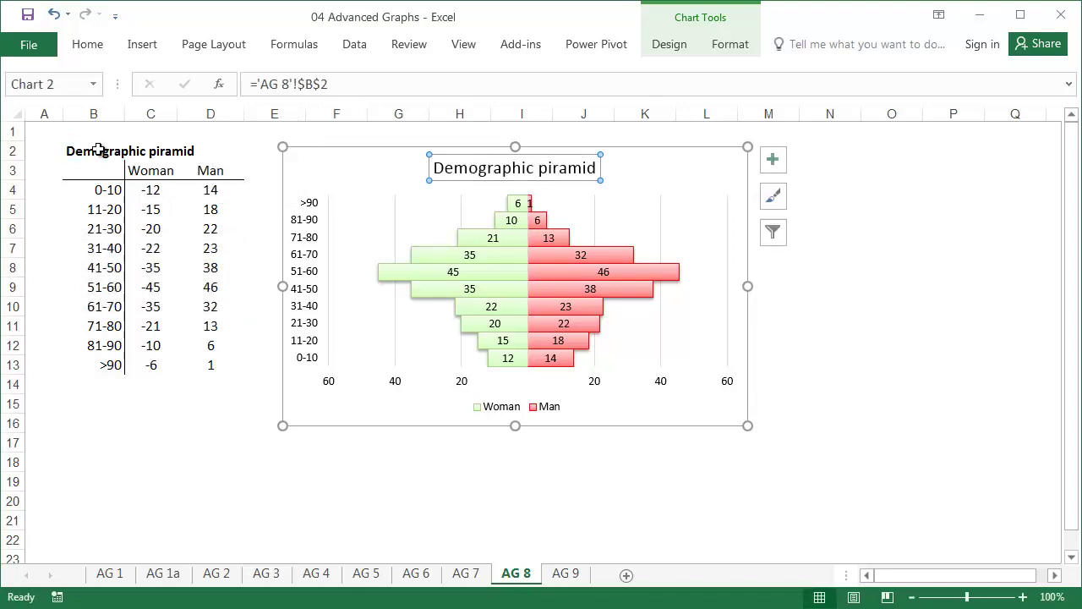
Test the link by entering 'popopo' in B2, then undo it
{"action": "left_click", "coordinate": [97, 151]}
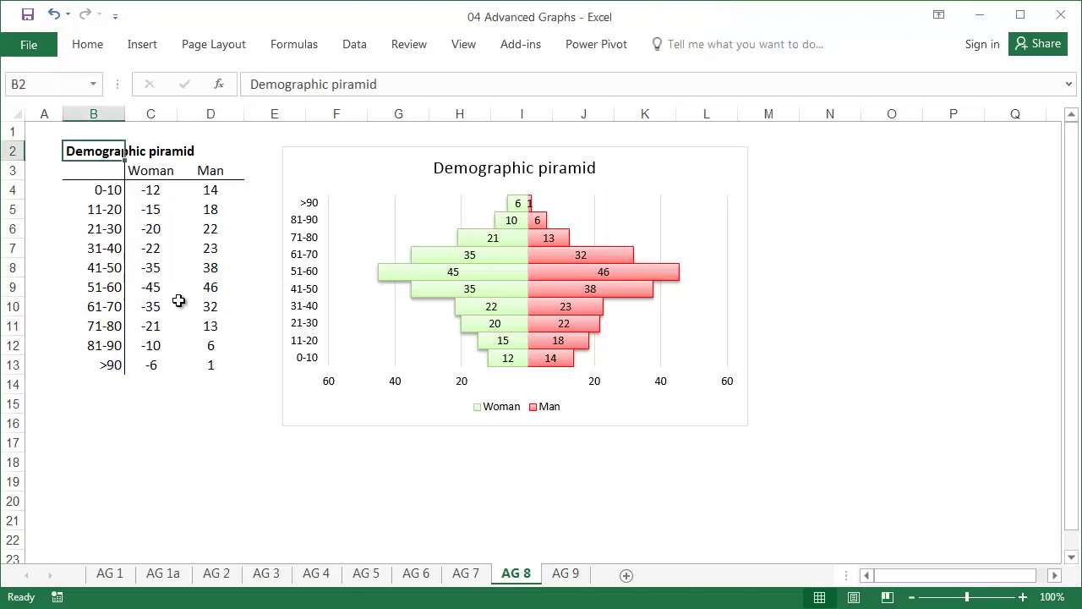
{"action": "type", "text": "popopoo"}
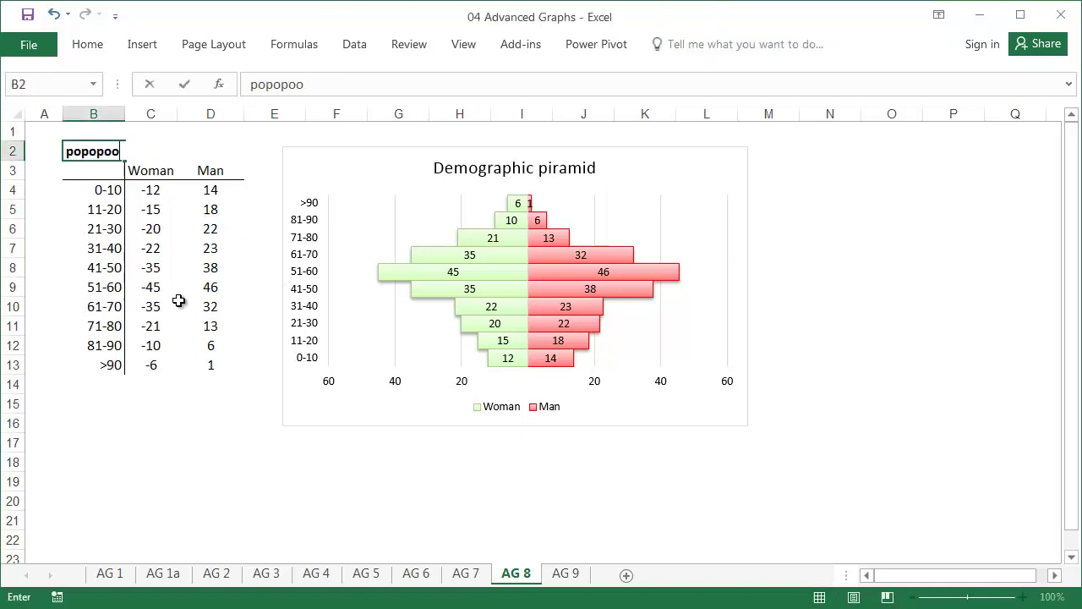
{"action": "key", "text": "Return"}
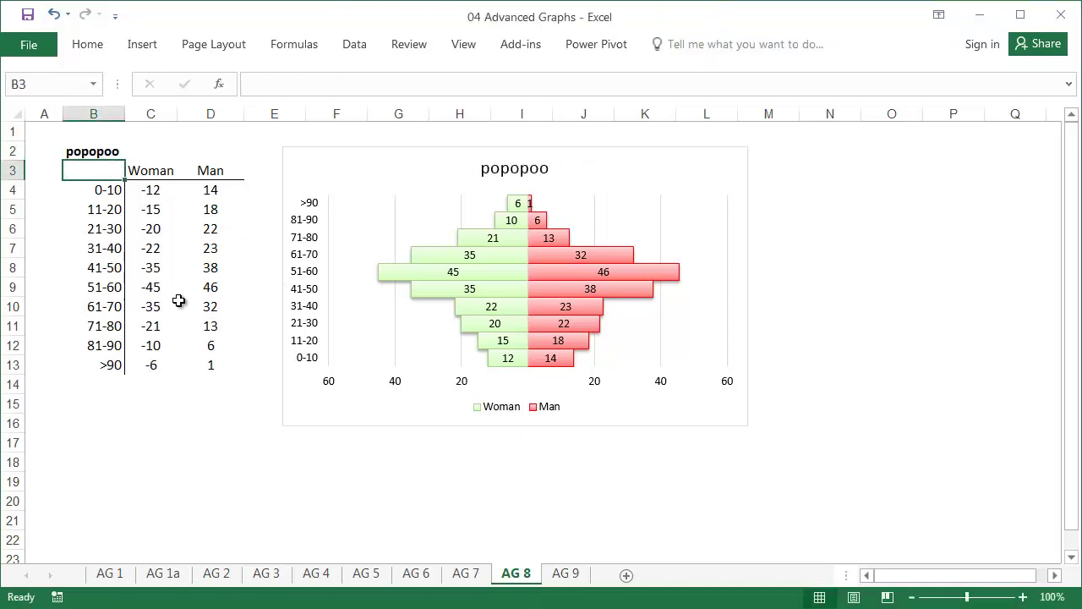
{"action": "left_click", "coordinate": [54, 15]}
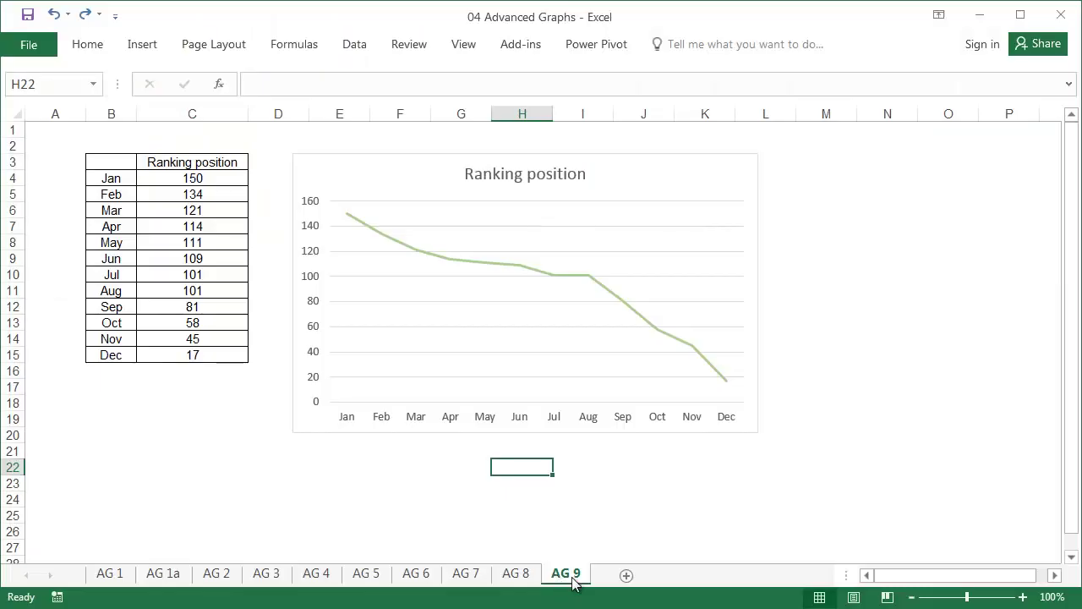
Walk through the monthly ranking values from January down to December's 17
{"action": "left_click", "coordinate": [205, 179]}
{"action": "left_click", "coordinate": [203, 193]}
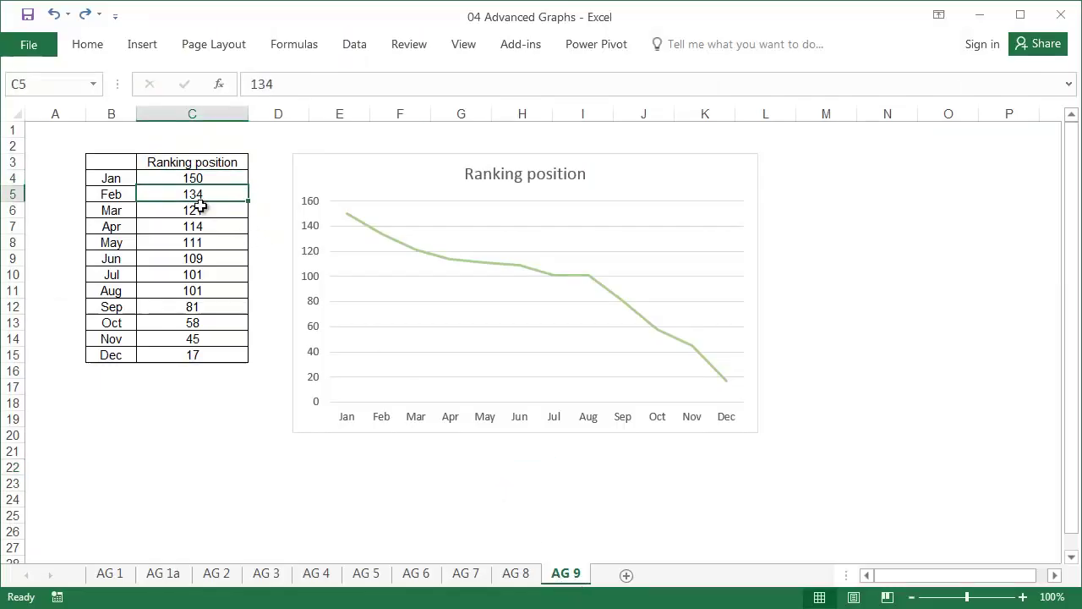
{"action": "left_click", "coordinate": [202, 210]}
{"action": "left_click", "coordinate": [202, 226]}
{"action": "left_click", "coordinate": [201, 242]}
{"action": "left_click", "coordinate": [201, 258]}
{"action": "left_click", "coordinate": [203, 290]}
{"action": "left_click", "coordinate": [207, 321]}
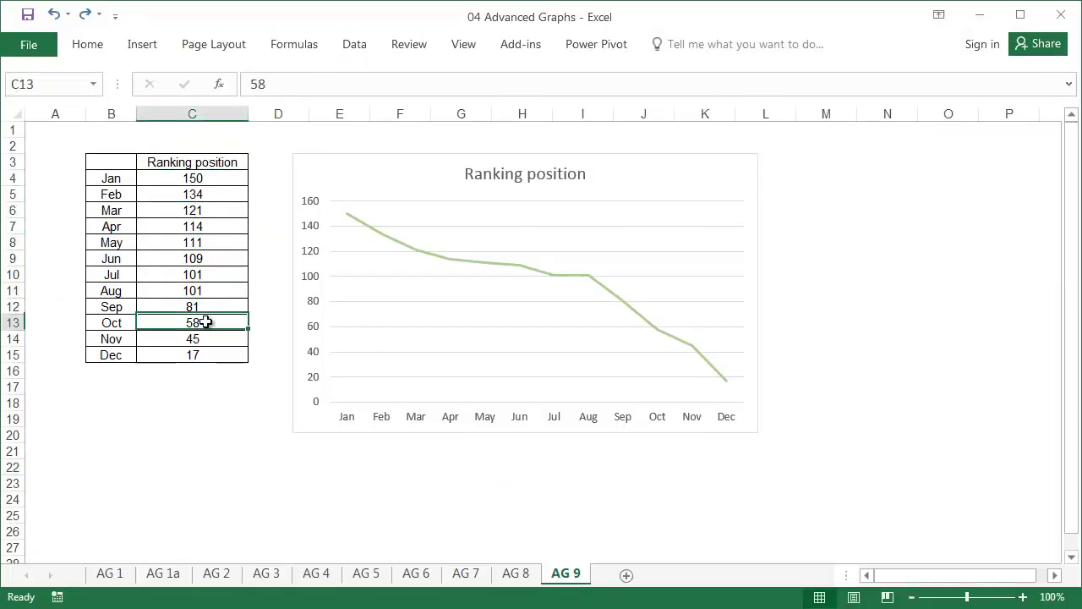
{"action": "left_click", "coordinate": [217, 355]}
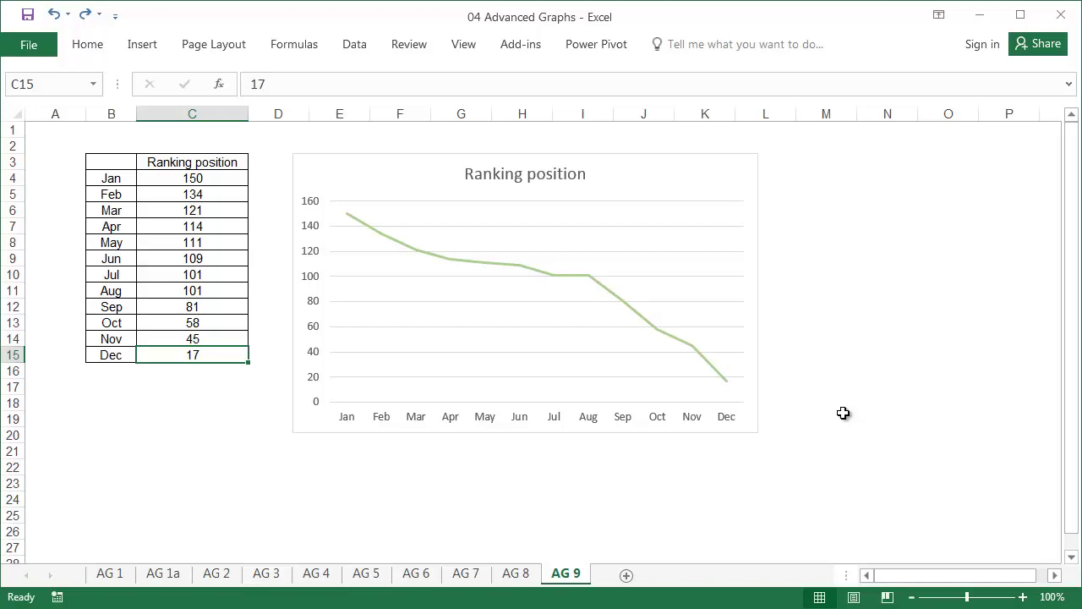
Turn on Values in reverse order for the vertical axis so 0 is on top
{"action": "double_click", "coordinate": [322, 279]}
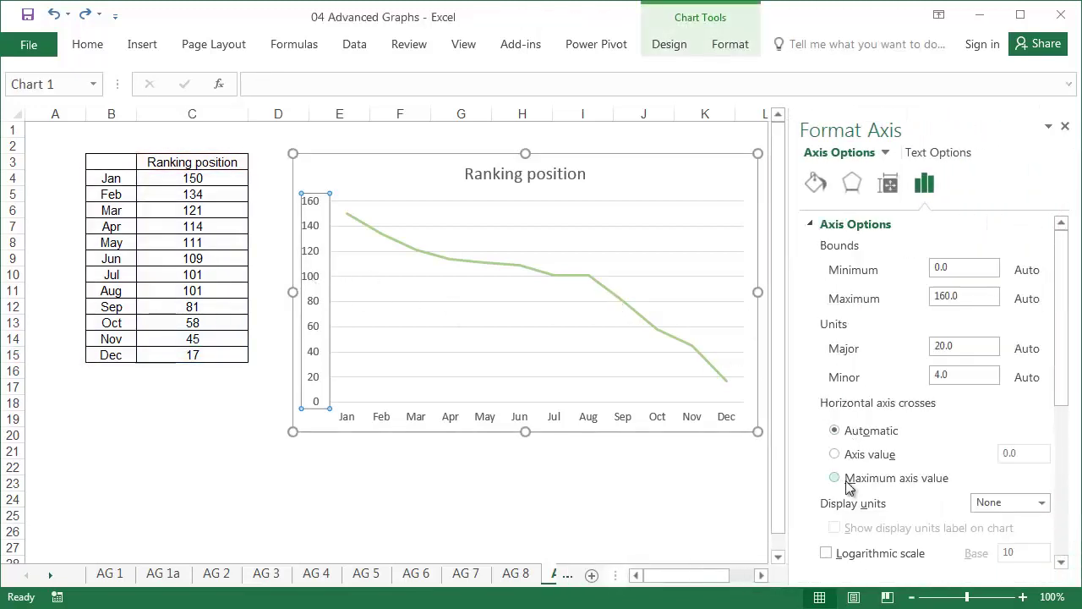
{"action": "scroll", "coordinate": [849, 486], "scroll_direction": "down", "scroll_amount": 3}
{"action": "left_click", "coordinate": [826, 441]}
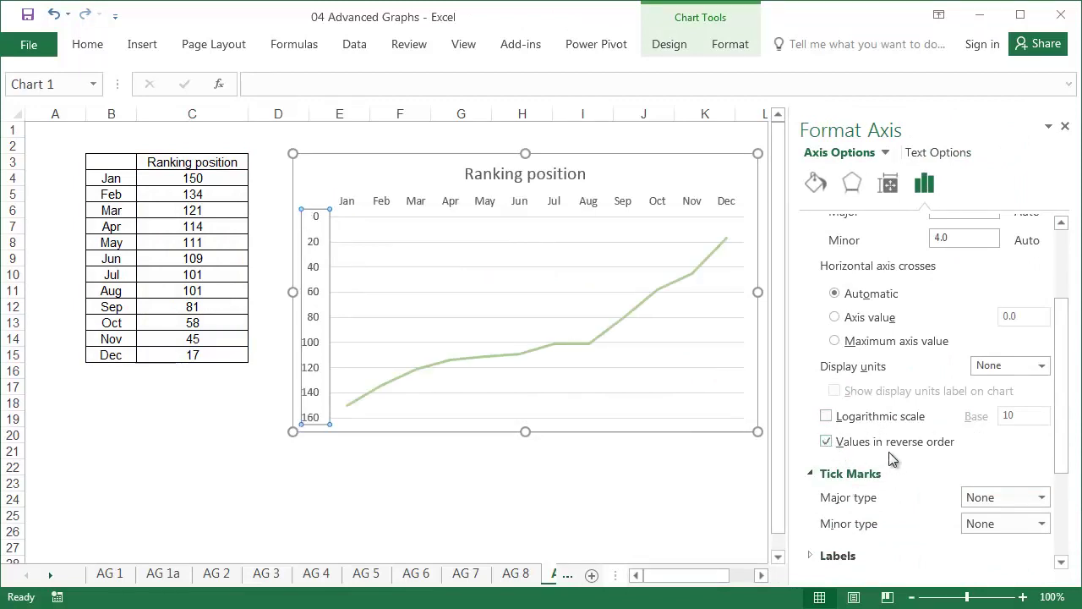
{"action": "left_click", "coordinate": [1065, 125]}
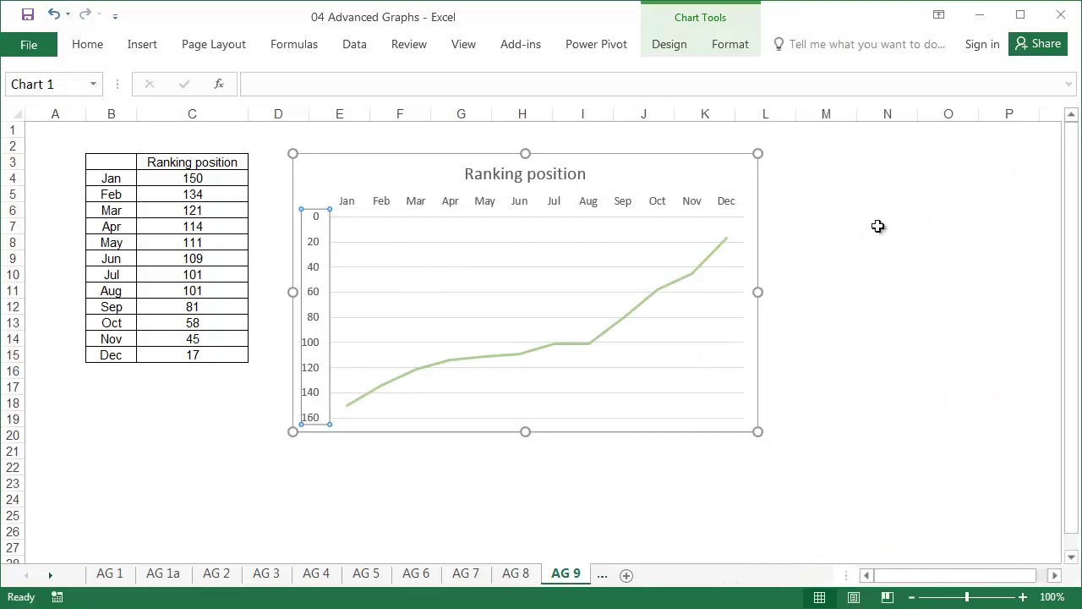
{"action": "left_click", "coordinate": [845, 240]}
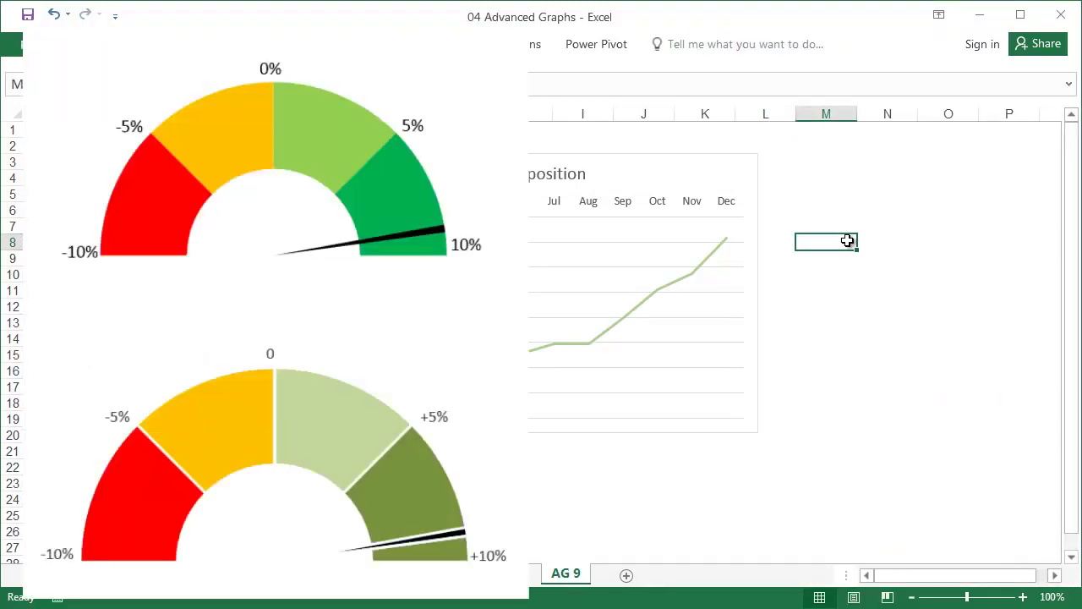